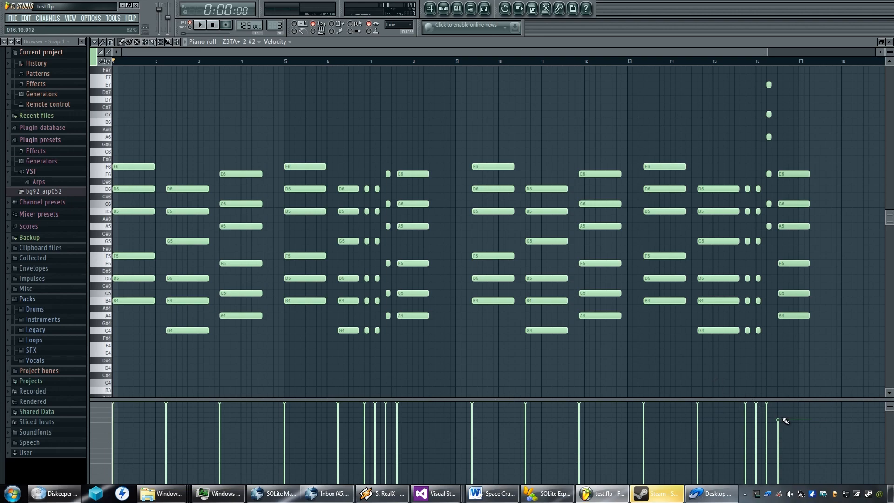
Raise the final chord's velocity to full, slightly lower the last short stab's velocity in each half, and play the pattern.
left_click_drag(782, 422, 779, 400)
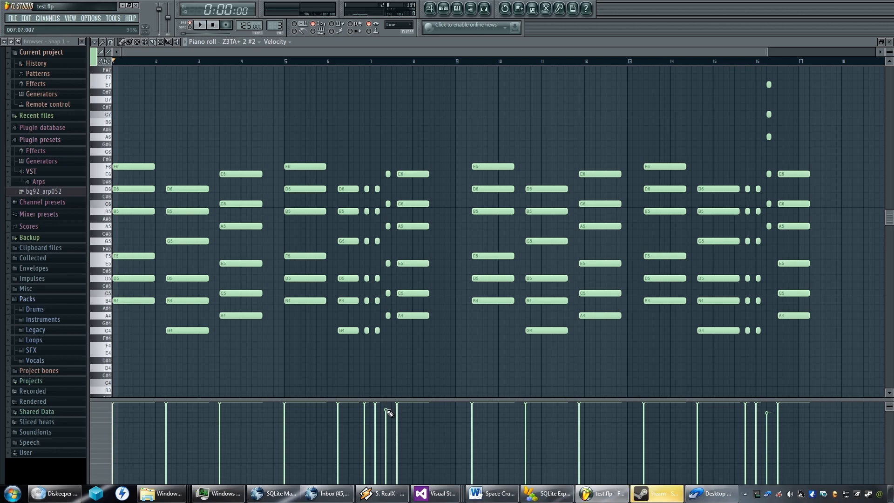
key("space")
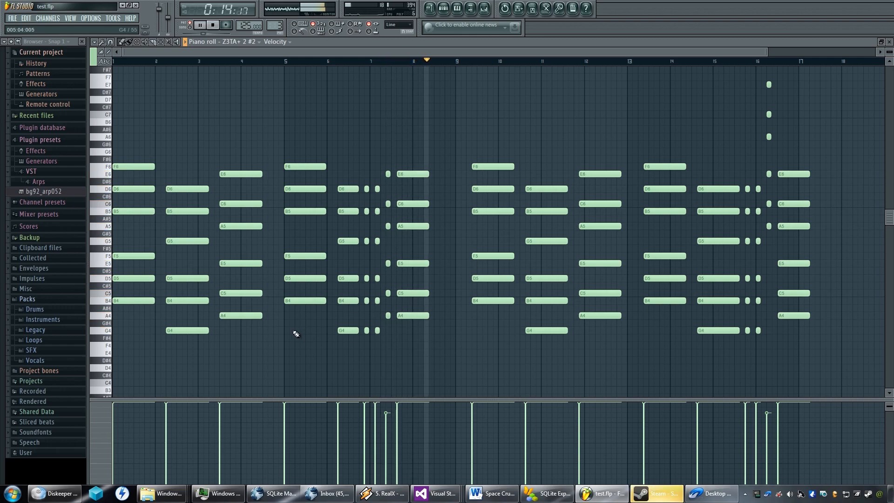
key("space")
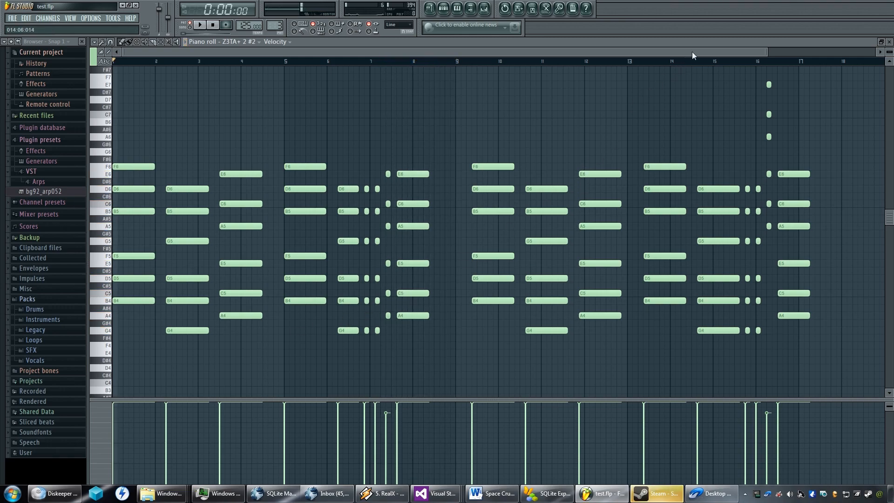
Play back the closing bars of the chord pattern from around bar 13 to check its ending.
left_click(716, 70)
right_click(716, 70)
left_click(666, 61)
key("space")
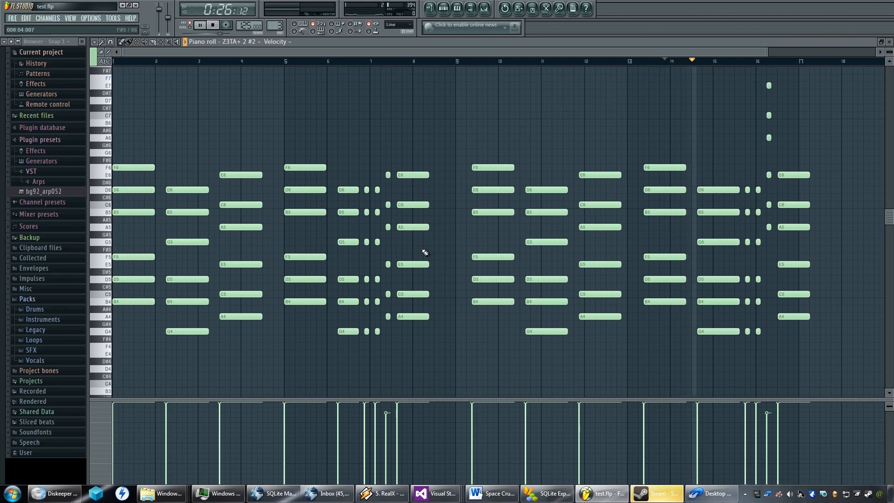
key("space")
left_click(638, 59)
key("space")
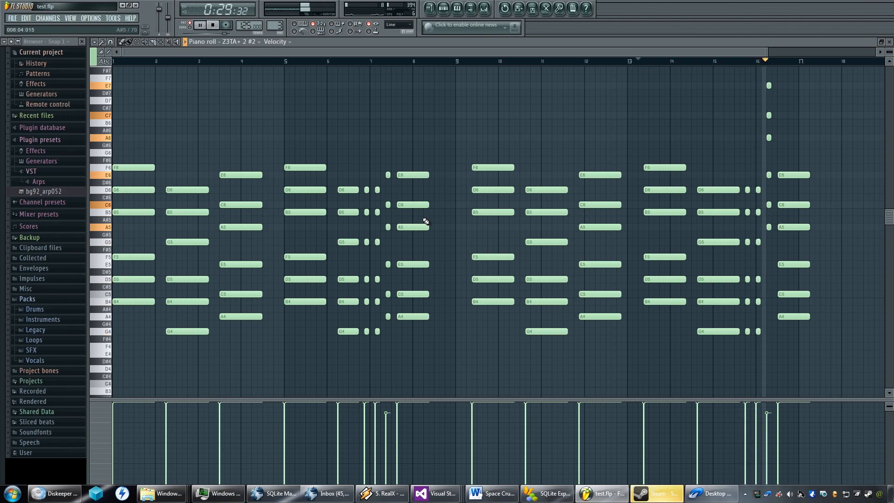
key("space")
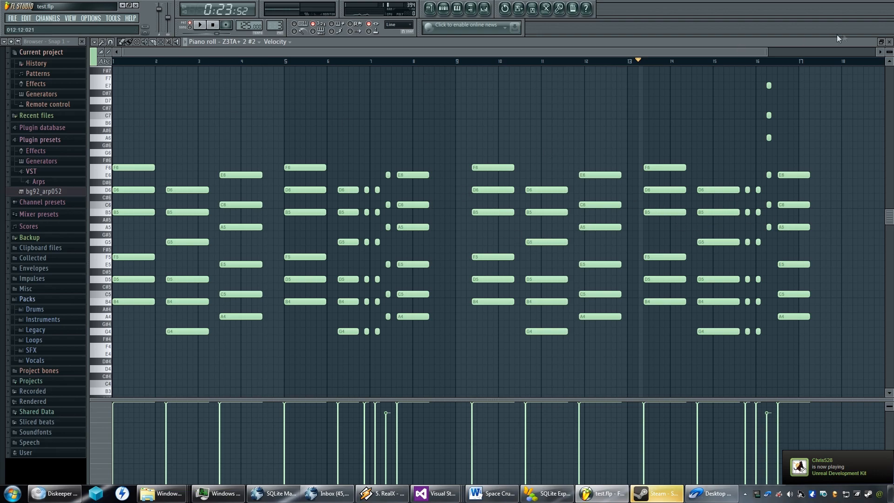
Return to the playlist and move the Melody clip on Track 2 to start with the first chord of bar 9.
key("F7")
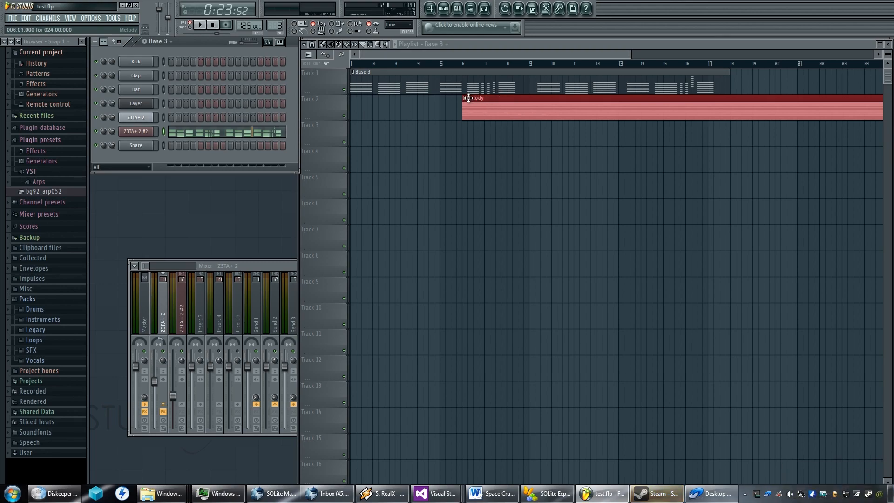
left_click_drag(468, 97, 543, 97)
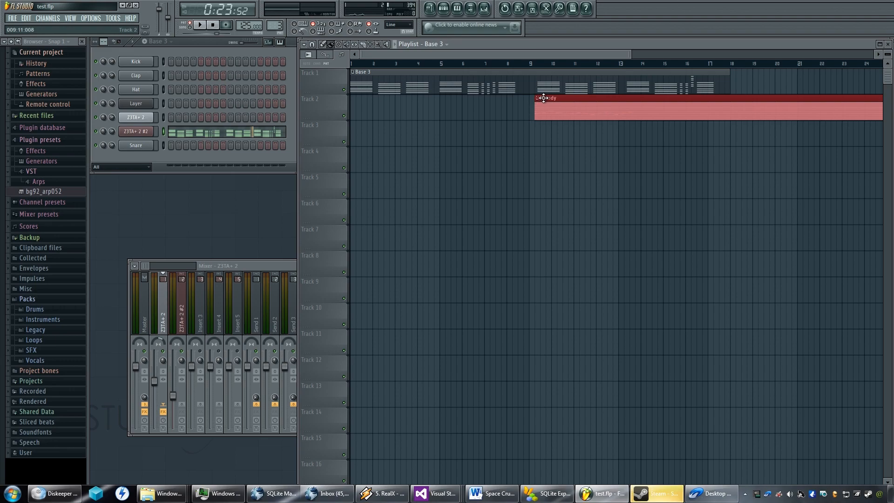
scroll(544, 98, "up", 6)
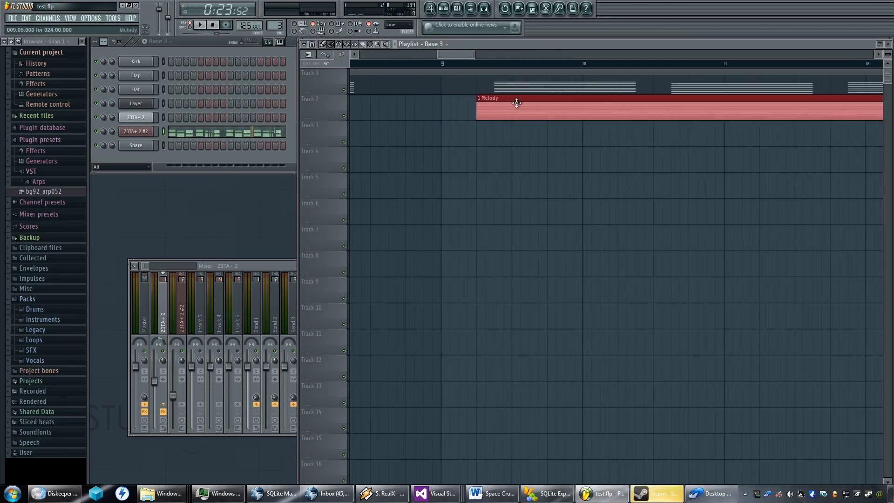
scroll(493, 102, "up", 1)
left_click_drag(489, 99, 518, 99)
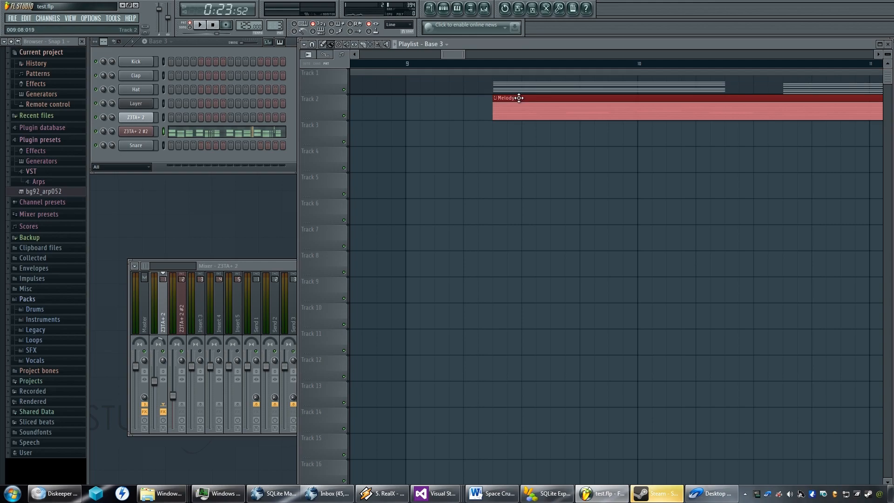
scroll(487, 140, "down", 6)
scroll(486, 132, "up", 3)
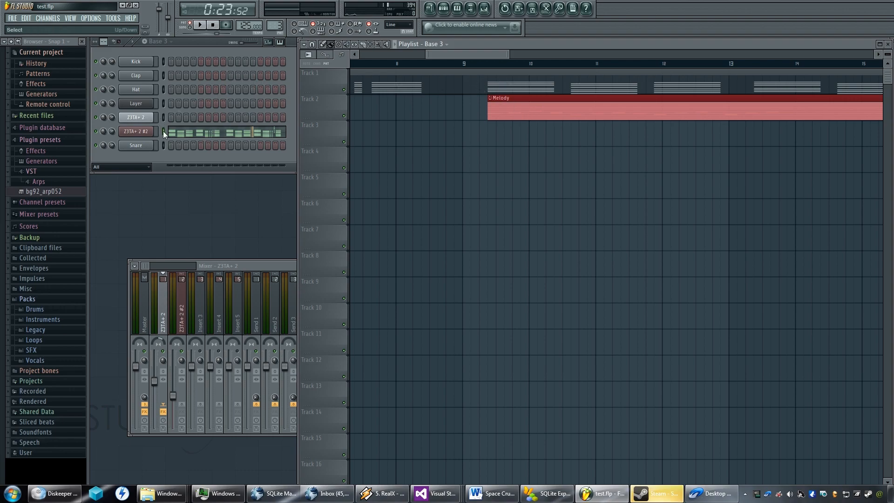
Examine the Base 3 chord timing of Z3TA+ 2 #2 in the piano roll, and close it.
left_click(186, 135)
scroll(417, 145, "down", 5)
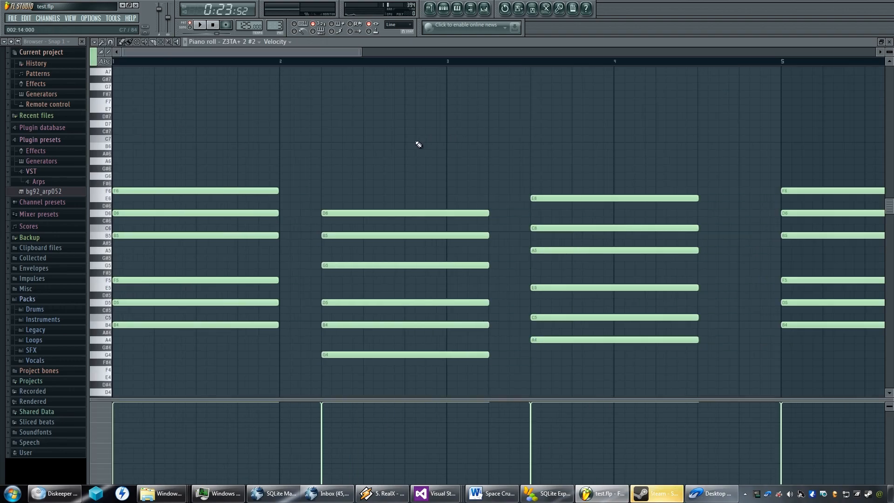
scroll(418, 145, "down", 1)
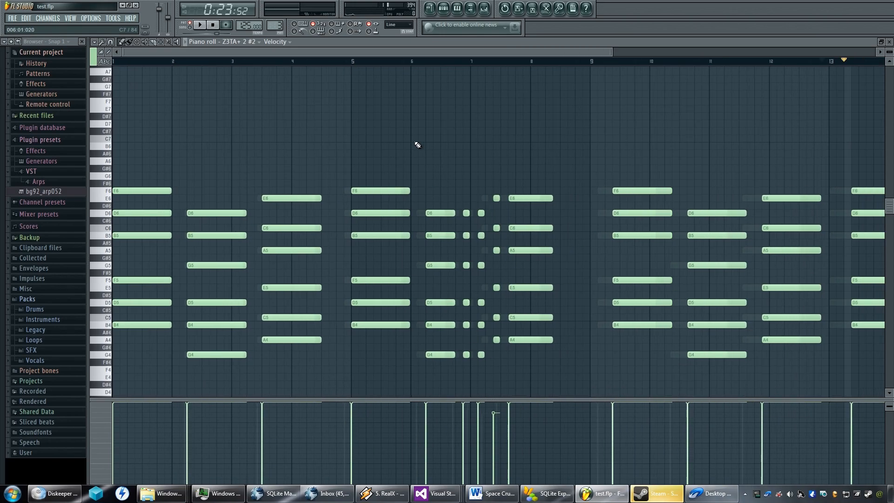
scroll(418, 145, "up", 2)
left_click(889, 42)
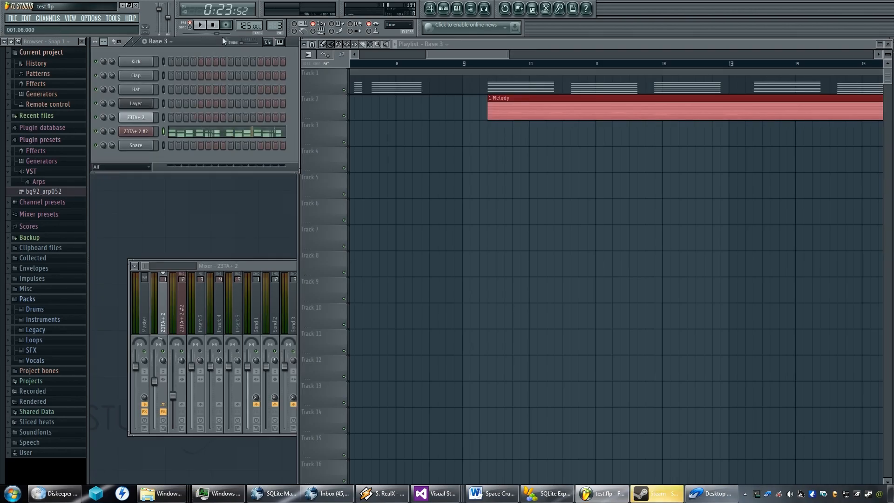
Switch to the Melody pattern and open the Z3TA+ 2 notes in a floating piano roll below the playlist clips.
scroll(275, 23, "down", 1)
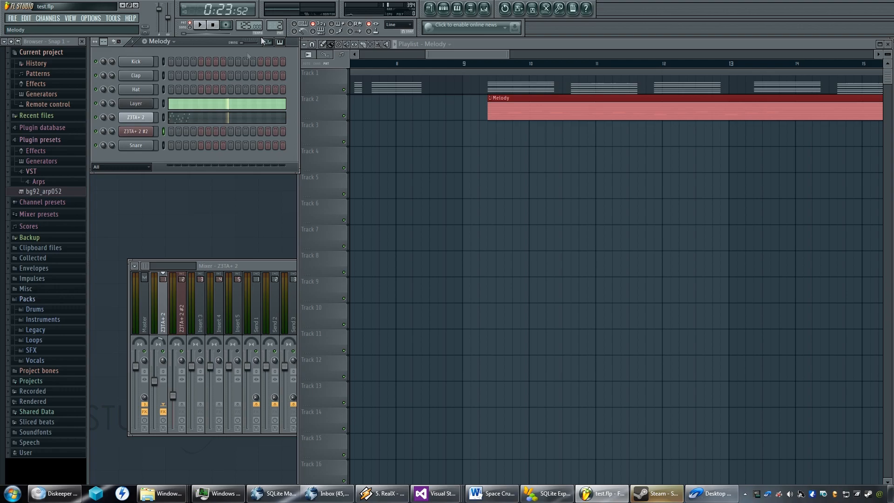
left_click(188, 118)
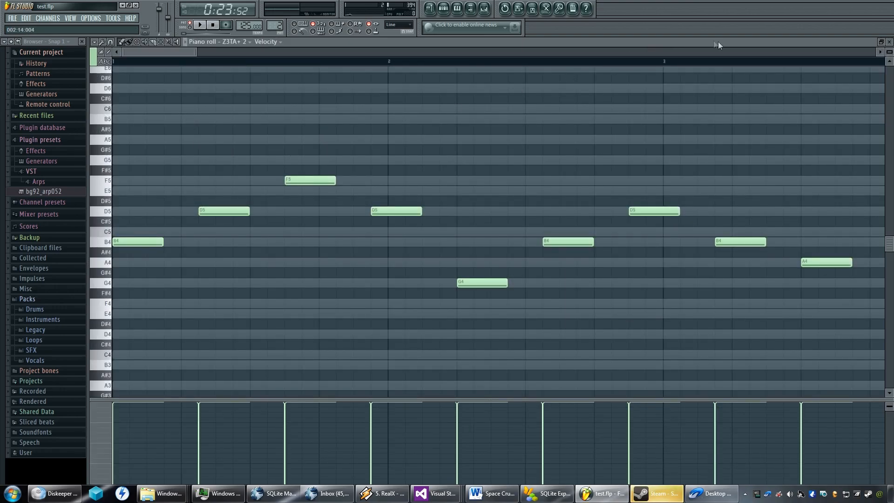
left_click(881, 42)
left_click_drag(571, 73, 610, 130)
scroll(515, 227, "down", 4)
scroll(500, 227, "up", 4)
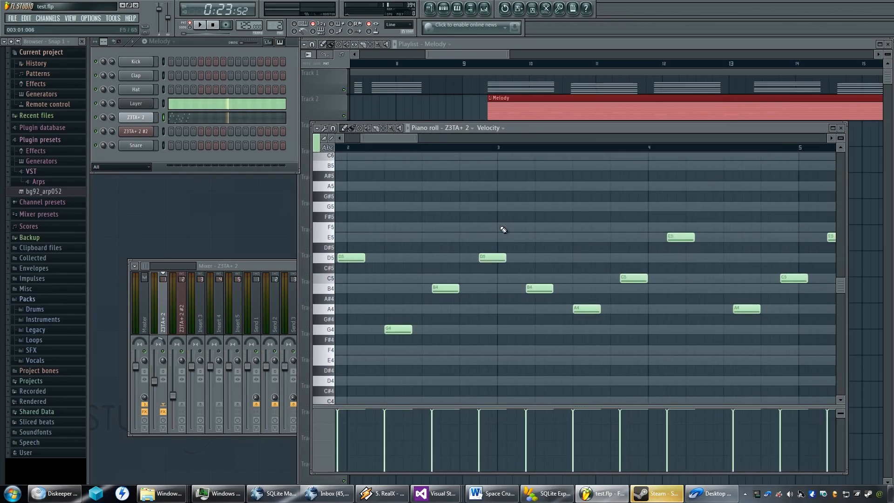
scroll(503, 229, "down", 3)
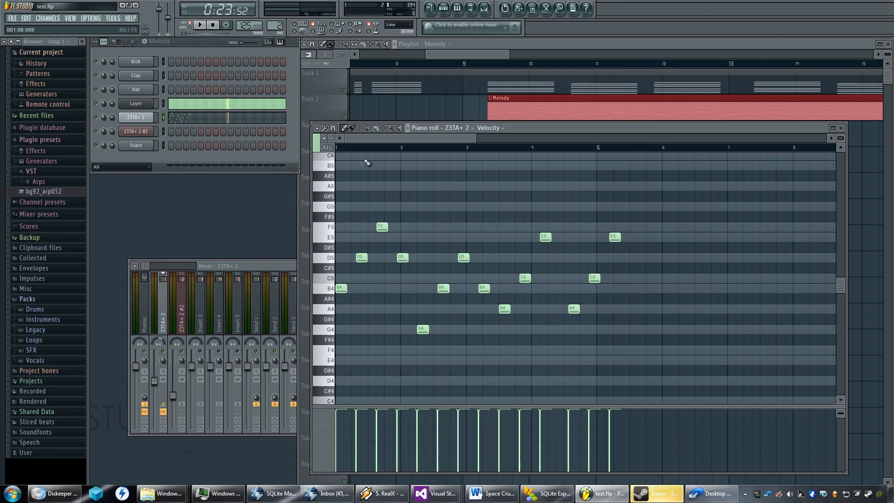
Shift all melody notes from the first G4 onward about six steps later, and deselect them.
left_click_drag(676, 201, 389, 373)
left_click_drag(676, 201, 450, 334)
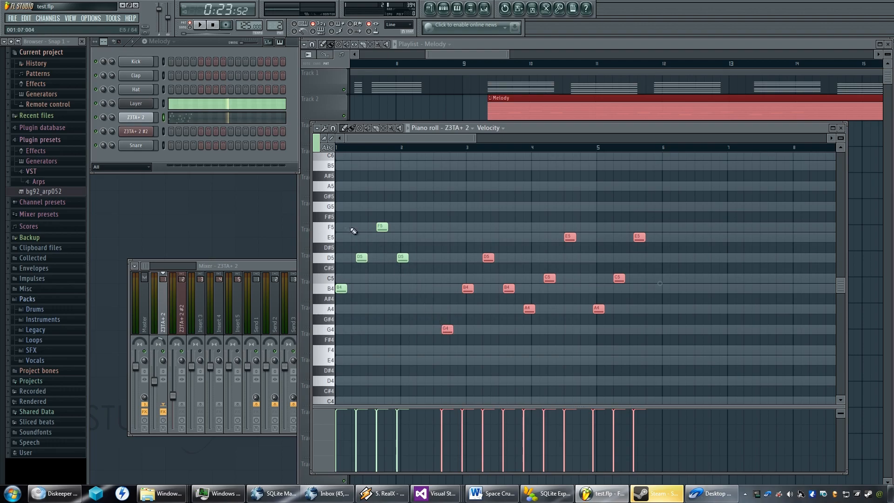
left_click(342, 290)
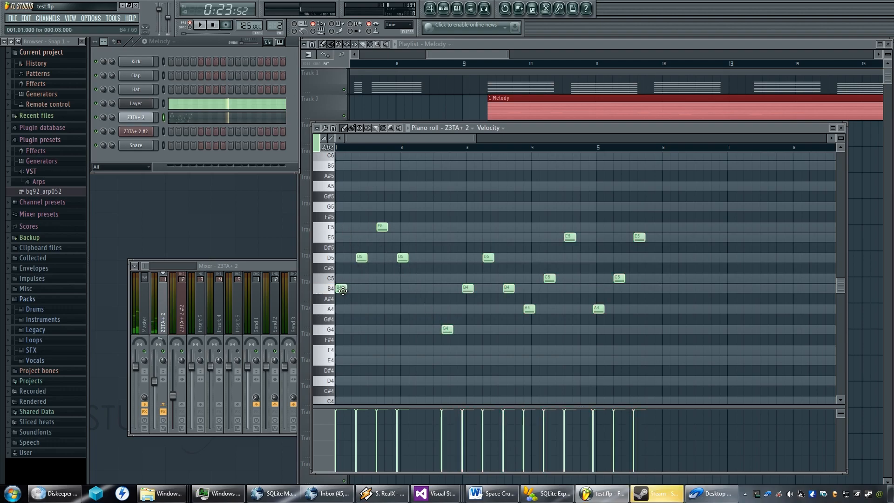
Shorten the opening B4 and the first D5 to one step each, moving the D5 to the third step.
scroll(342, 301, "up", 2)
scroll(342, 302, "up", 3)
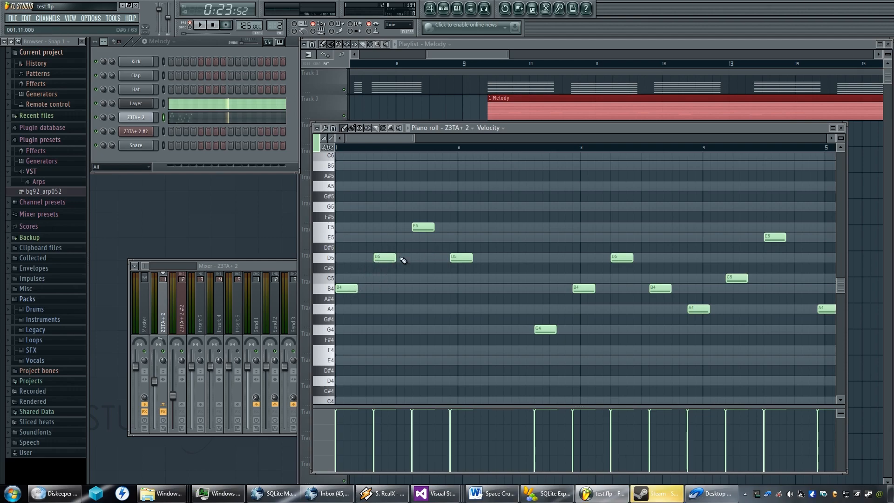
left_click_drag(357, 288, 342, 288)
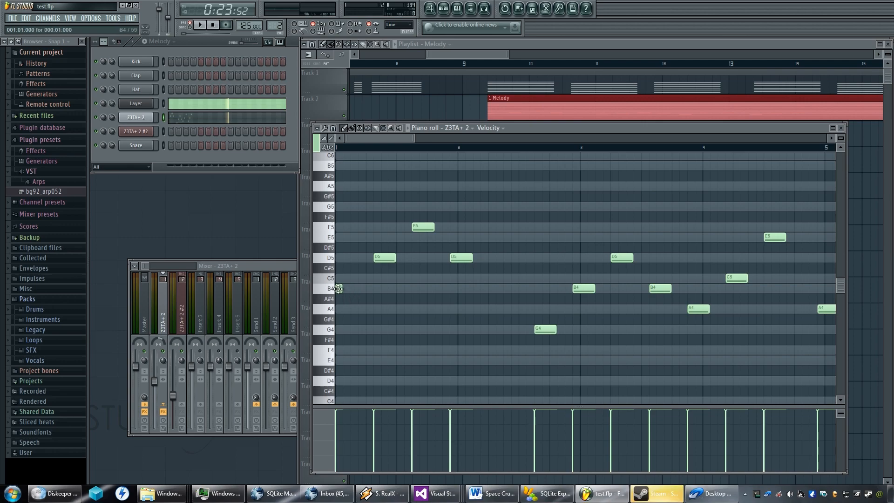
left_click_drag(389, 258, 358, 258)
right_click(381, 258)
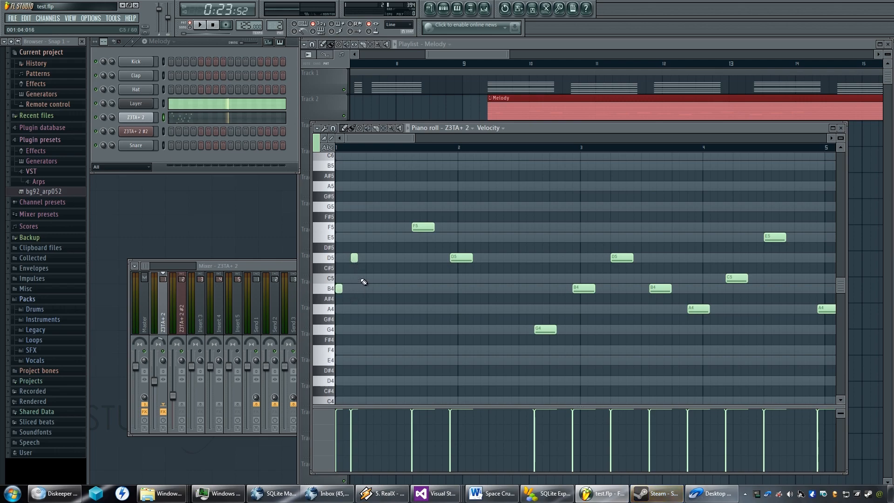
Lengthen B4 and the first D5 to two steps, then move D5 to 1:04, F5 to 1:07 and the second D5 to 1:14.
left_click_drag(346, 291, 351, 289)
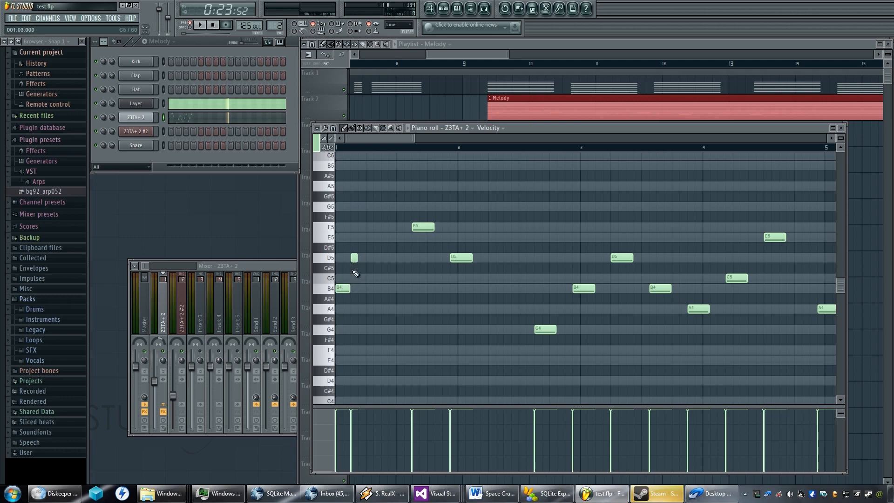
left_click_drag(354, 258, 373, 258)
left_click_drag(429, 227, 393, 228)
left_click_drag(466, 258, 445, 258)
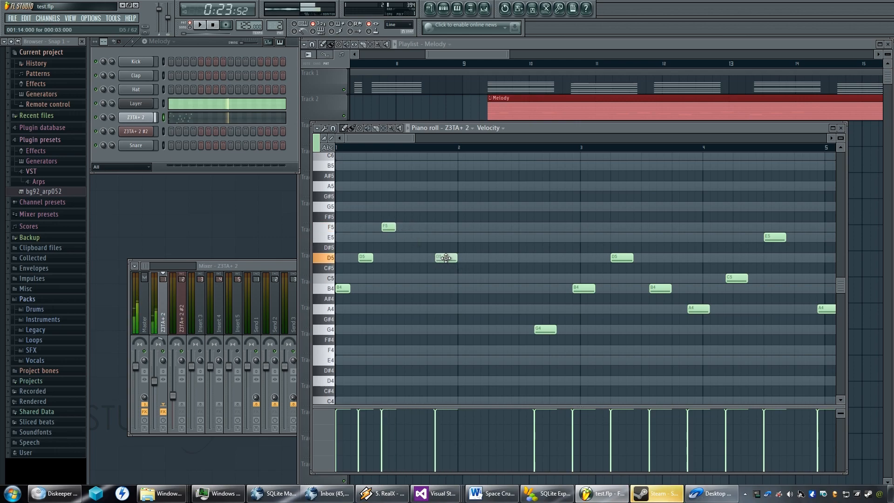
Respace the two-step notes in bar 1, starting the first D5 at 1:05, F5 at 1:10 and the second D5 at 1:15.
left_click_drag(388, 227, 396, 226)
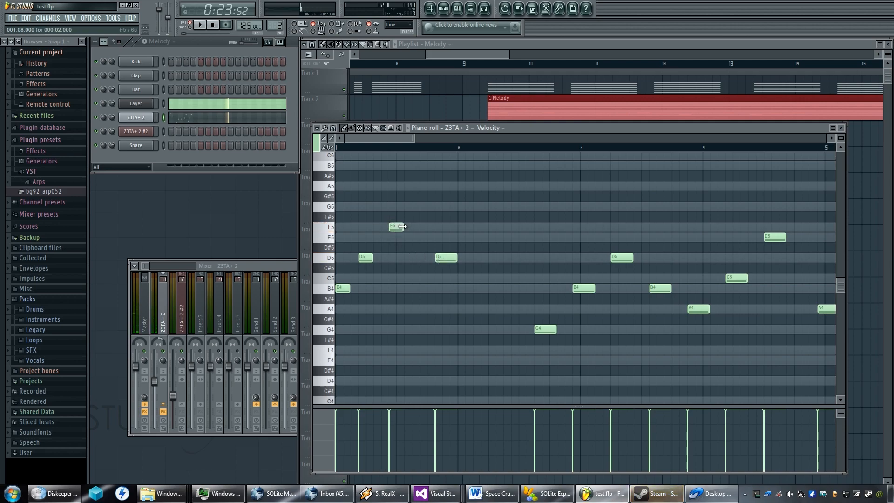
left_click_drag(399, 227, 406, 226)
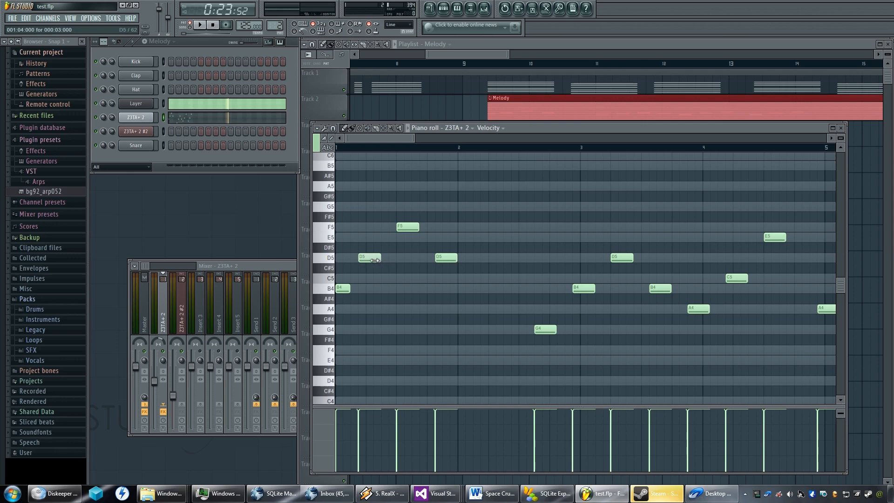
left_click_drag(366, 259, 374, 259)
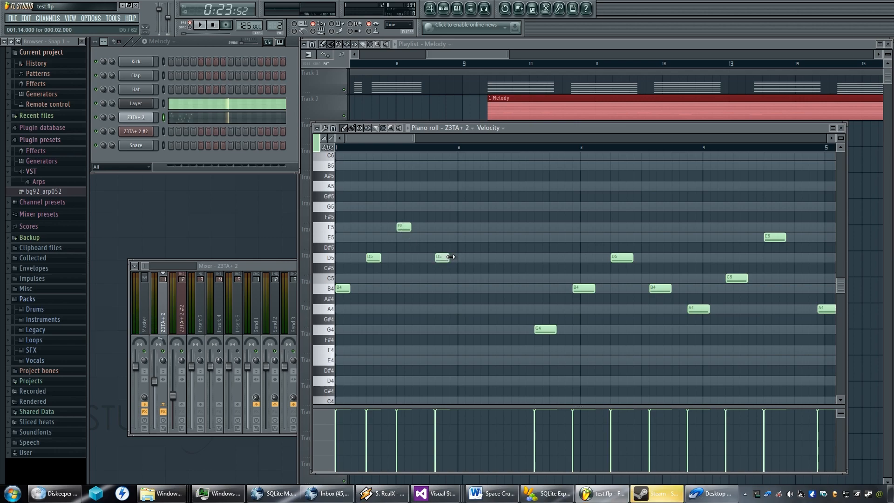
left_click_drag(441, 257, 449, 258)
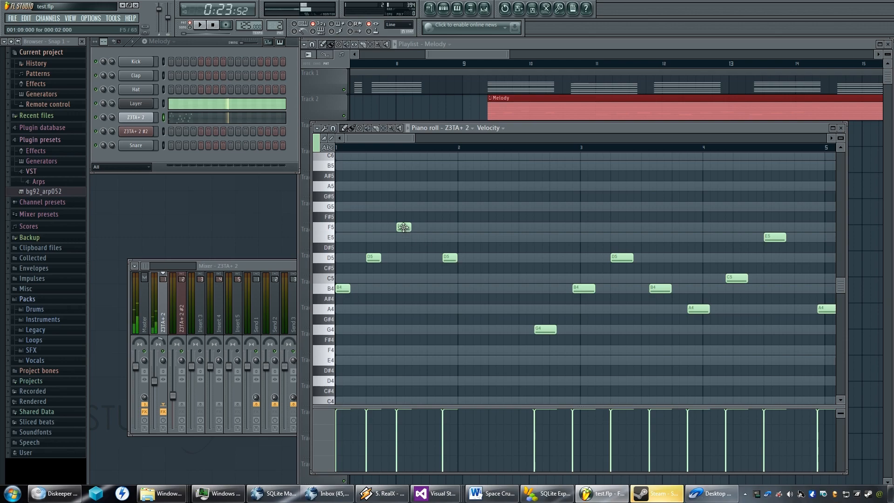
left_click_drag(404, 227, 412, 227)
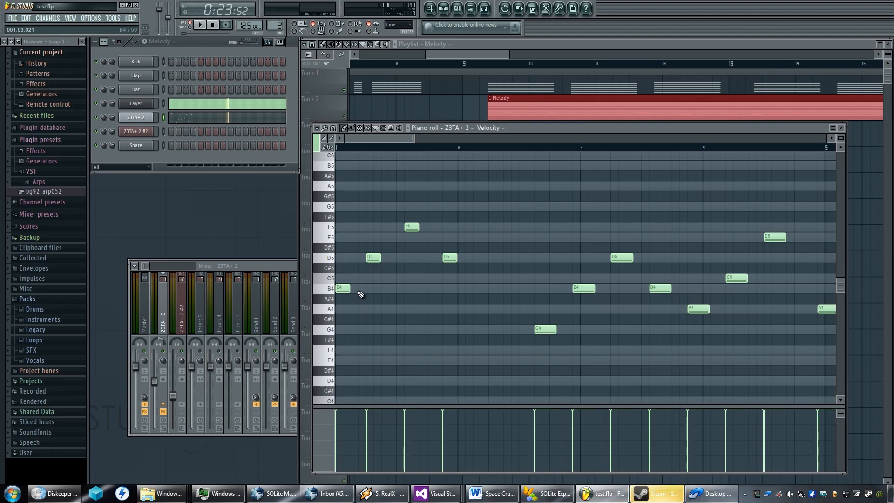
Extend the first four melody notes, B4, D5, F5 and D5, to four steps each so they fill bar 1 back to back.
scroll(363, 293, "up", 5)
scroll(370, 291, "down", 4)
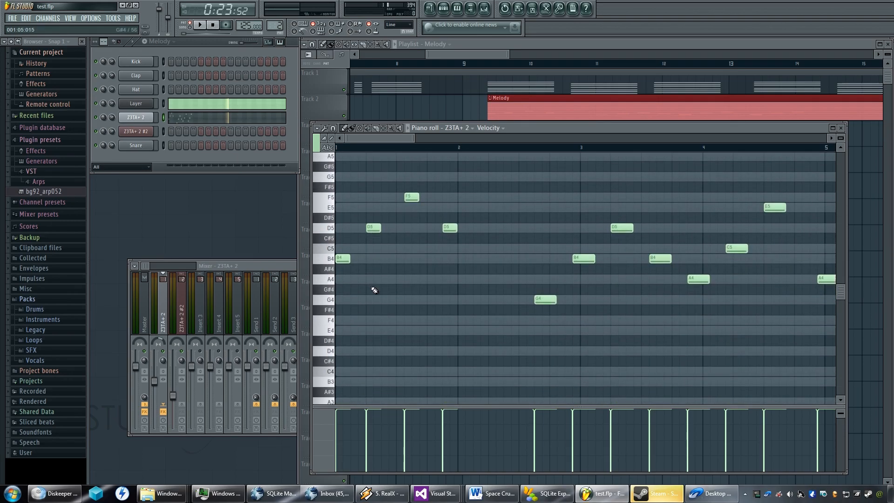
scroll(369, 294, "up", 1)
left_click_drag(360, 318, 366, 319)
left_click(399, 290)
right_click(398, 292)
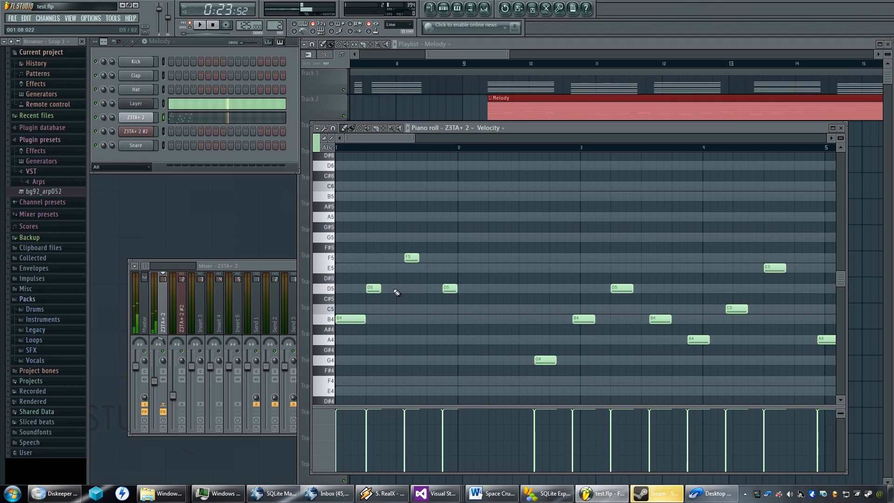
mouse_move(414, 257)
left_mouse_down()
mouse_move(406, 257)
mouse_move(425, 258)
left_mouse_up()
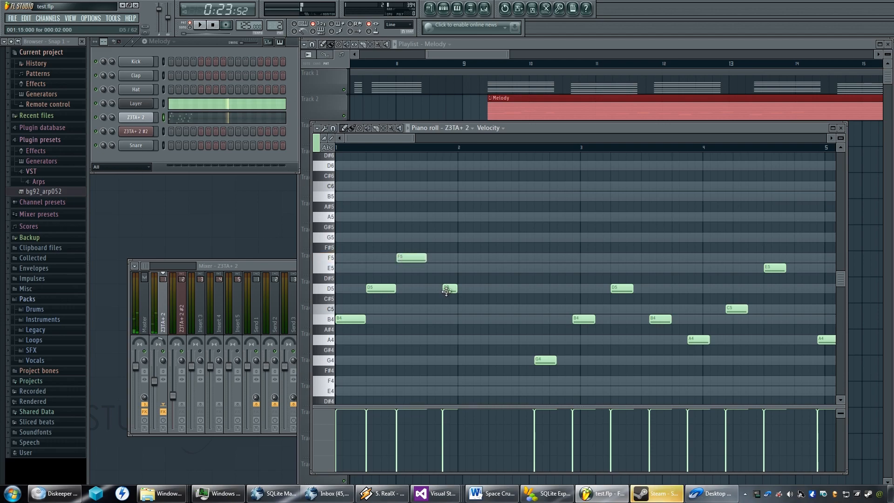
left_click_drag(443, 289, 429, 288)
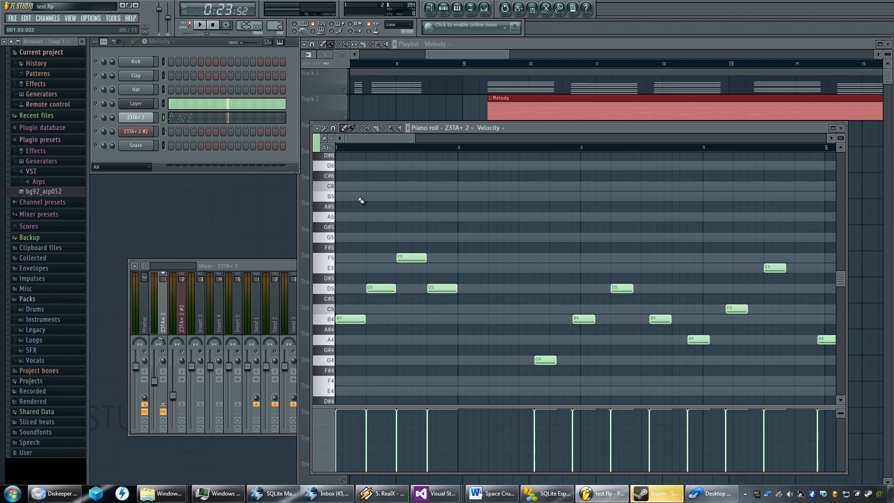
Play the playlist from the start of the Melody clip in bar 9 to hear it against the chords.
left_click(488, 65)
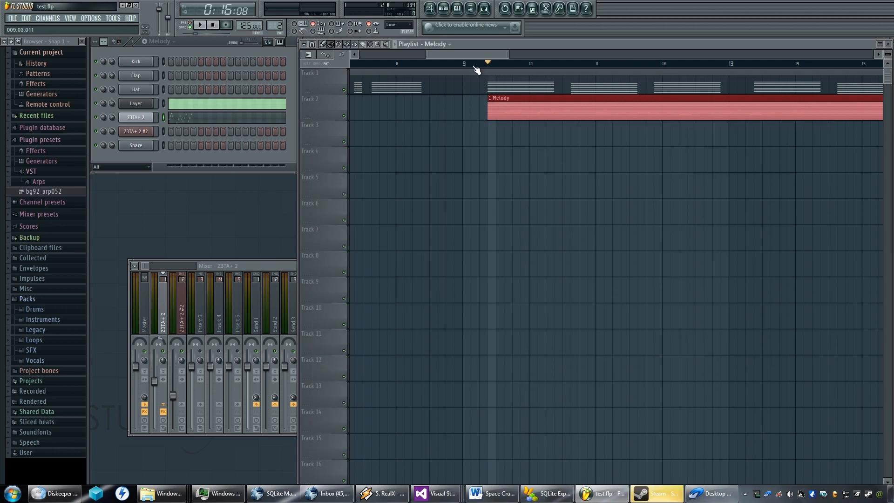
key("space")
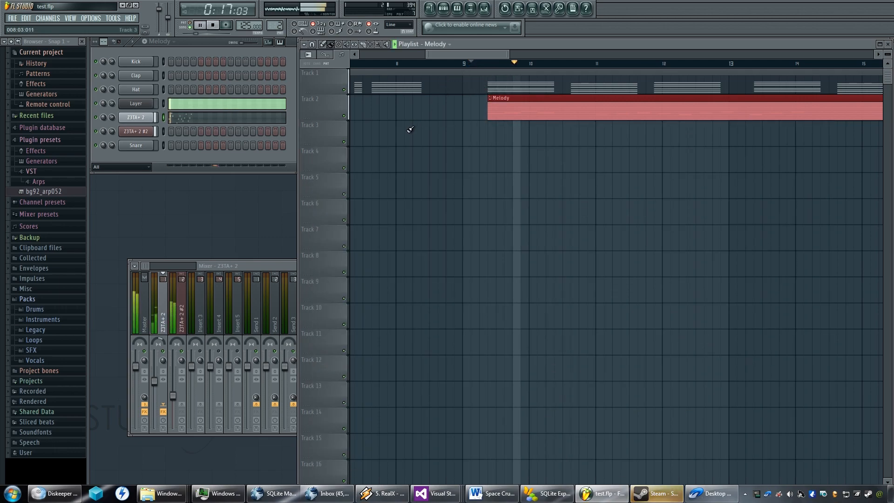
key("space")
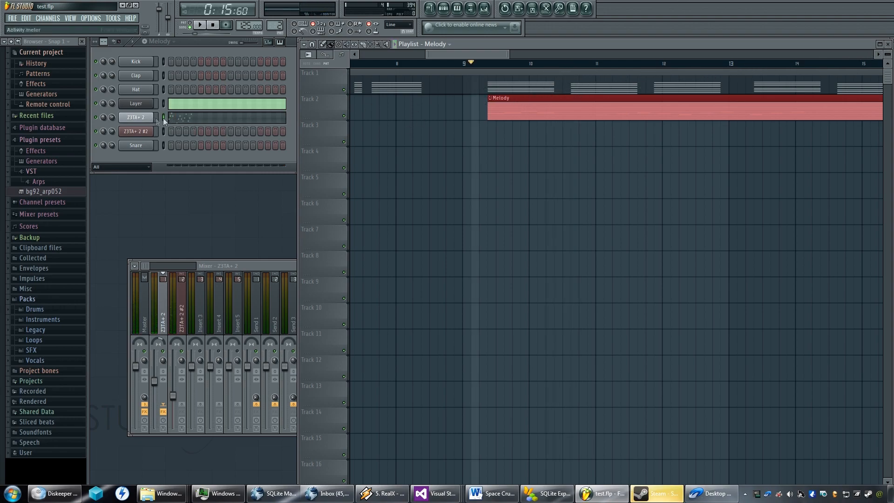
In the Z3TA+ 2 melody, move G4, B4, D5 and B4 back to back into bar 2, each four steps long.
left_click(199, 117)
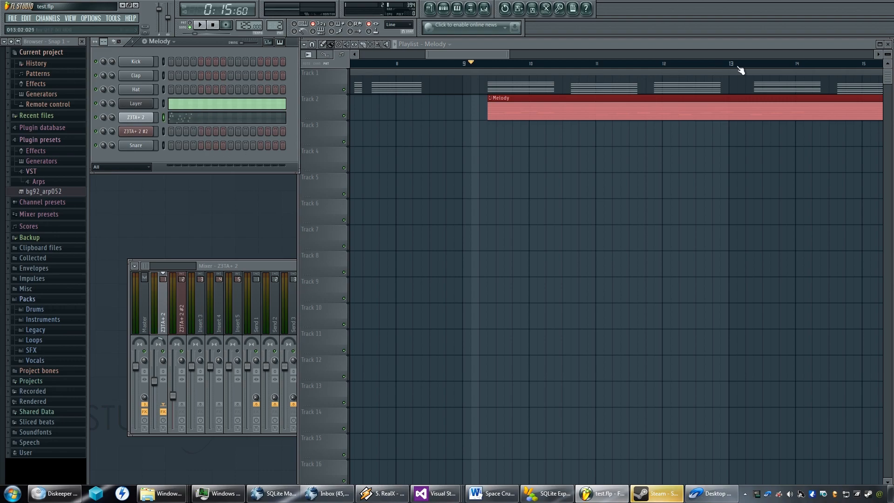
left_click(210, 122)
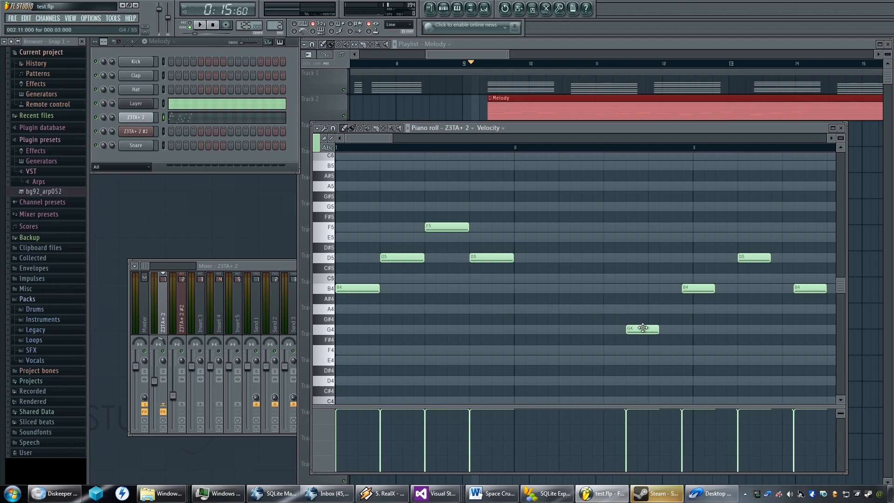
left_click_drag(644, 328, 531, 332)
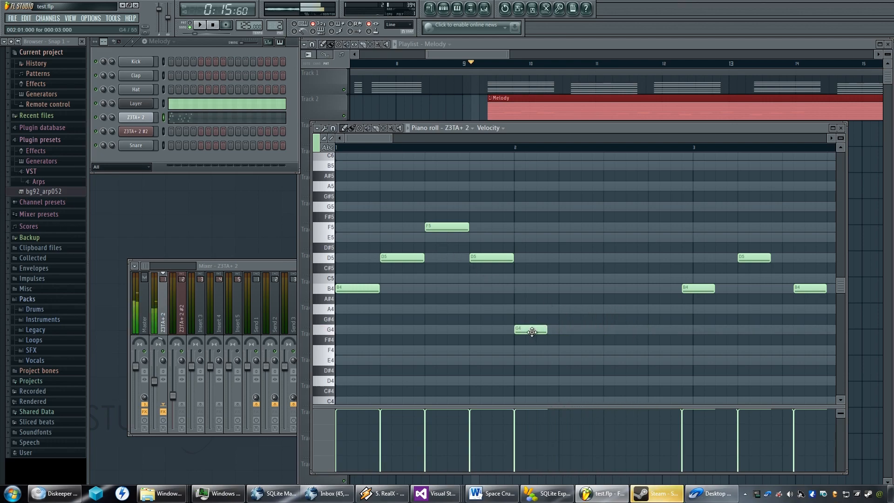
left_click_drag(545, 329, 557, 330)
left_click_drag(705, 283, 593, 288)
left_click_drag(757, 256, 649, 259)
left_click_drag(804, 287, 659, 292)
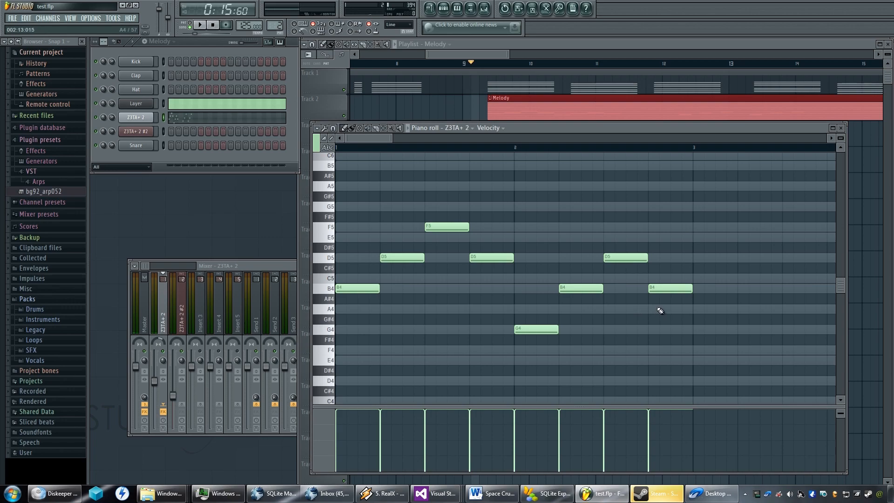
Place the first A4, C5 and E5 group back to back from the start of bar 3, each four steps long.
scroll(689, 303, "down", 2)
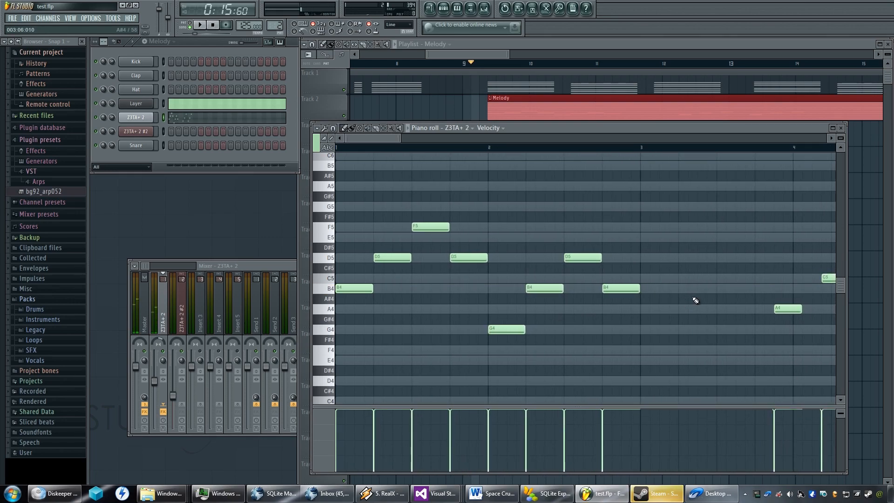
scroll(693, 300, "down", 3)
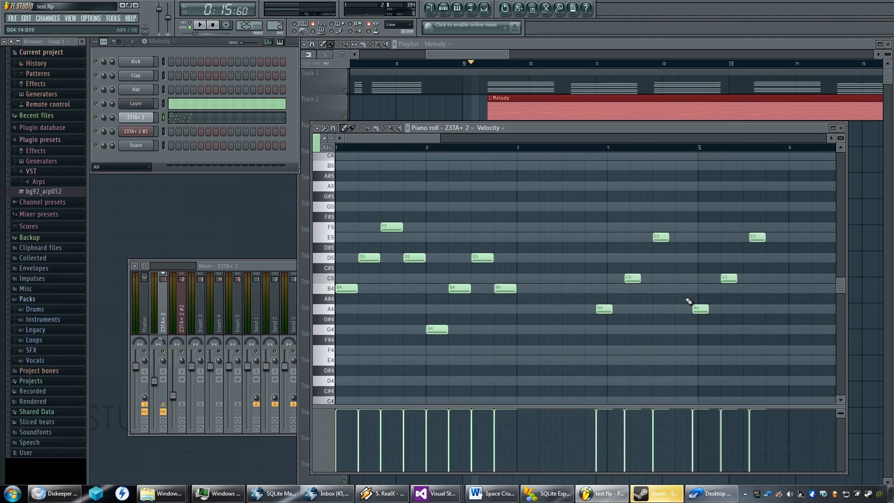
left_click_drag(605, 309, 527, 312)
left_click_drag(628, 287, 543, 288)
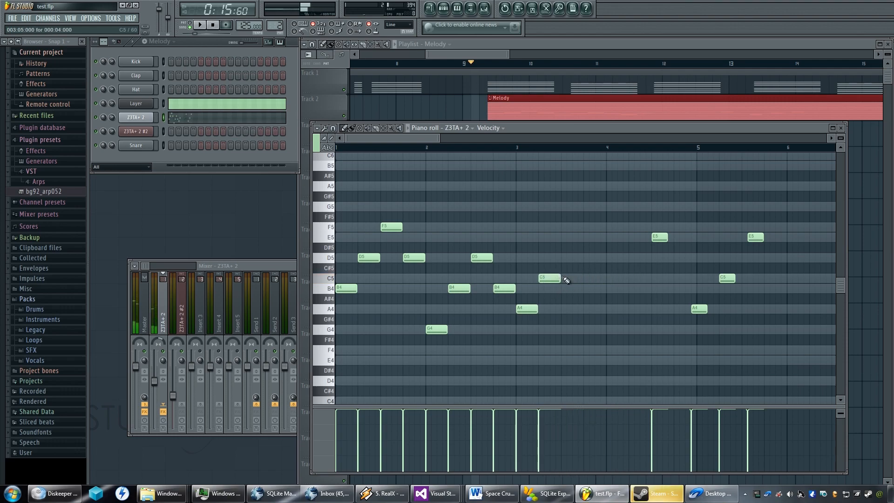
left_click_drag(665, 238, 583, 239)
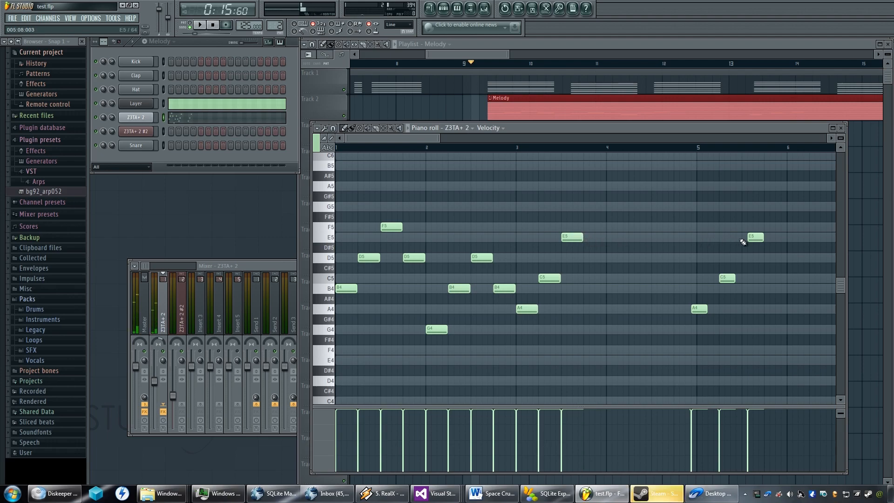
Place the second A4, C5 and E5 group back to back from the start of bar 4, four steps each, and close the piano roll.
left_click_drag(699, 309, 616, 309)
left_click_drag(726, 278, 641, 278)
left_click_drag(761, 237, 665, 240)
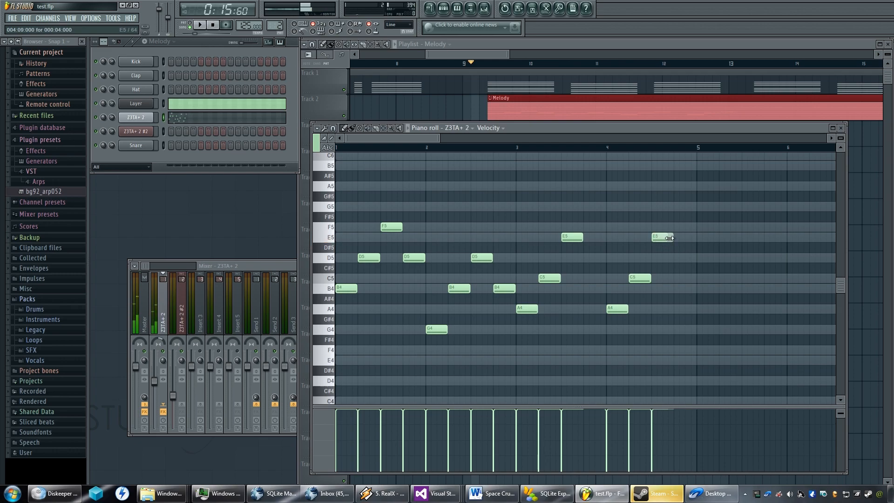
left_click(841, 128)
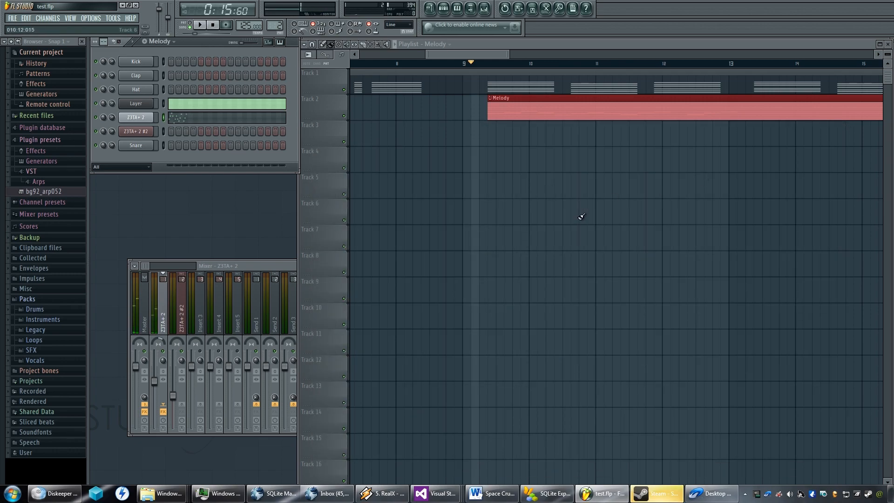
Play the playlist from bar 1 to check how the retimed melody fits the chords.
left_click(361, 65)
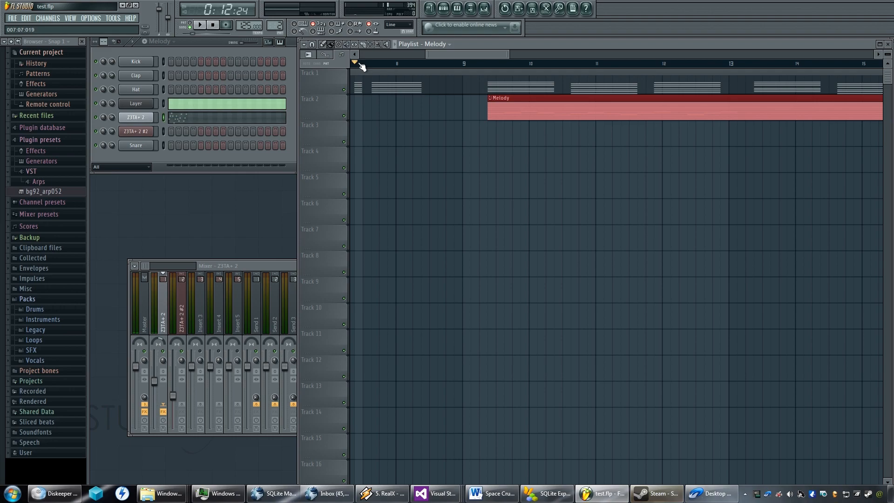
scroll(401, 114, "down", 6)
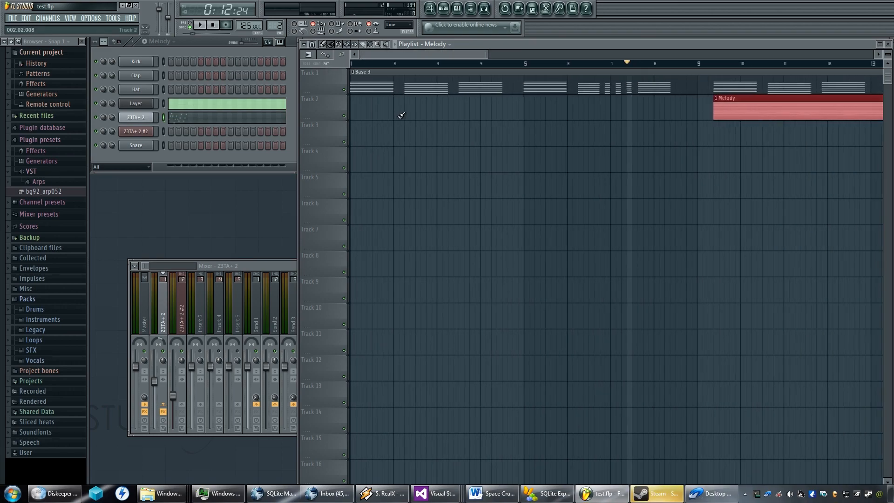
scroll(400, 116, "down", 3)
scroll(399, 116, "up", 2)
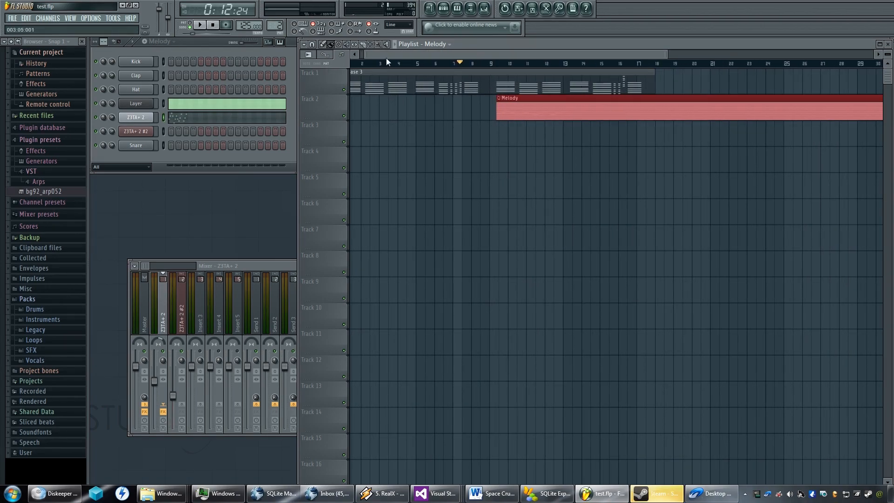
scroll(363, 58, "up", 1)
left_click(357, 65)
key("space")
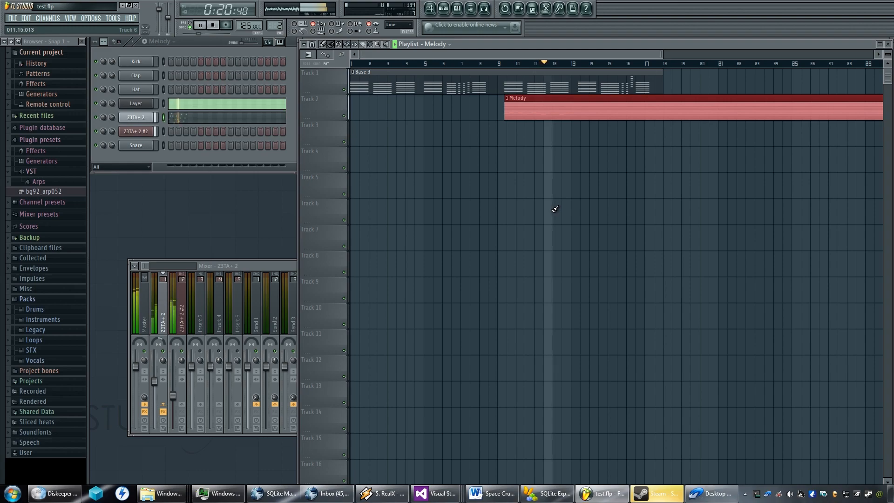
key("space")
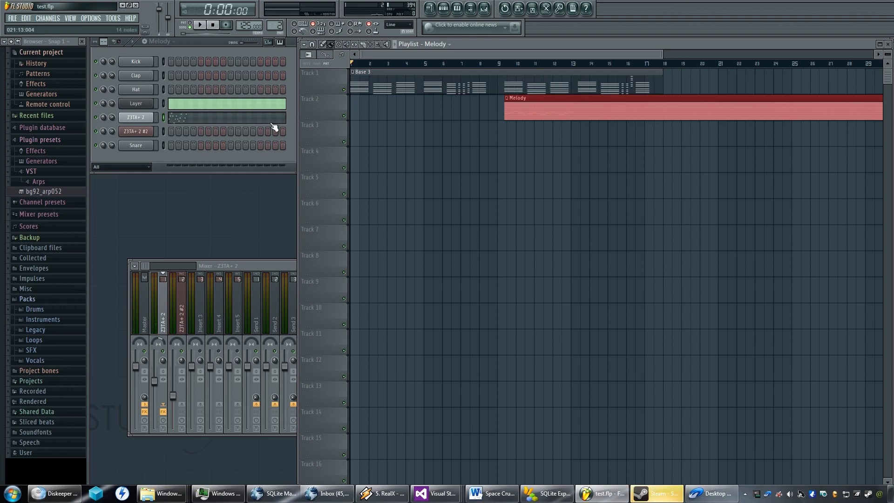
Examine the chord timing and spacing of Z3TA+ 2 #2 in the Base 3 pattern.
left_click_drag(280, 26, 280, 24)
left_click(200, 134)
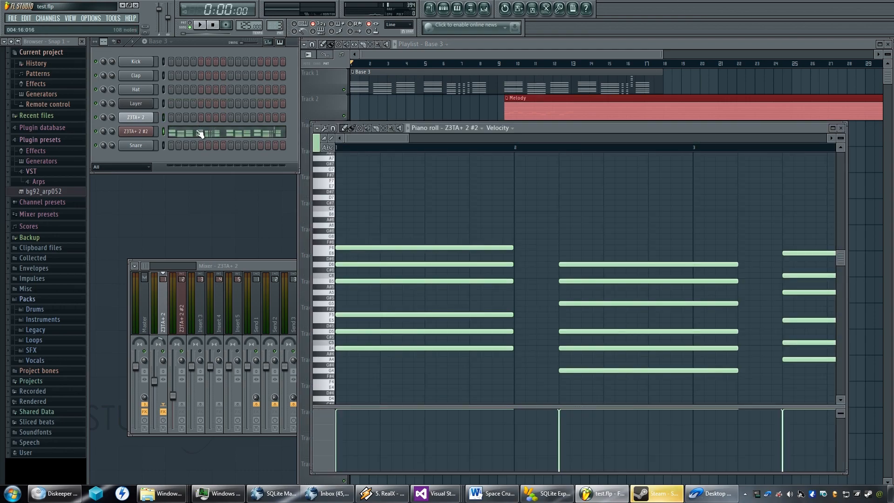
scroll(493, 235, "down", 3)
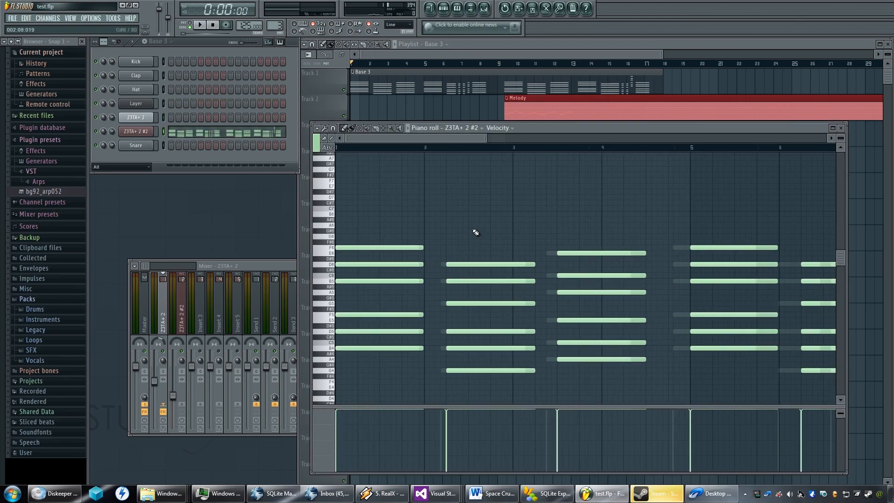
scroll(475, 231, "down", 4)
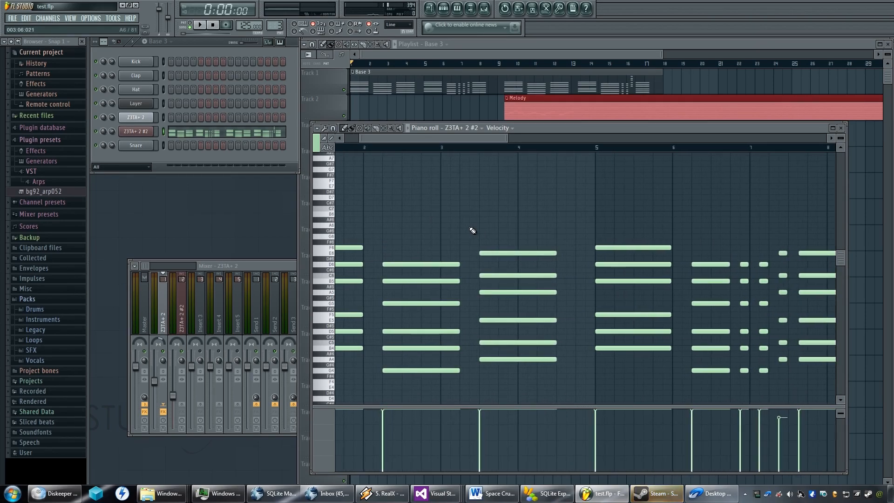
scroll(398, 236, "up", 2)
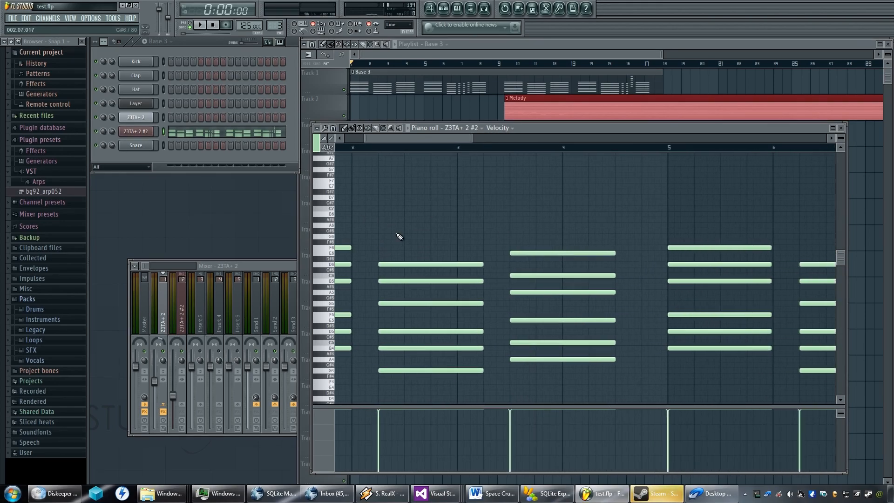
scroll(399, 236, "down", 5)
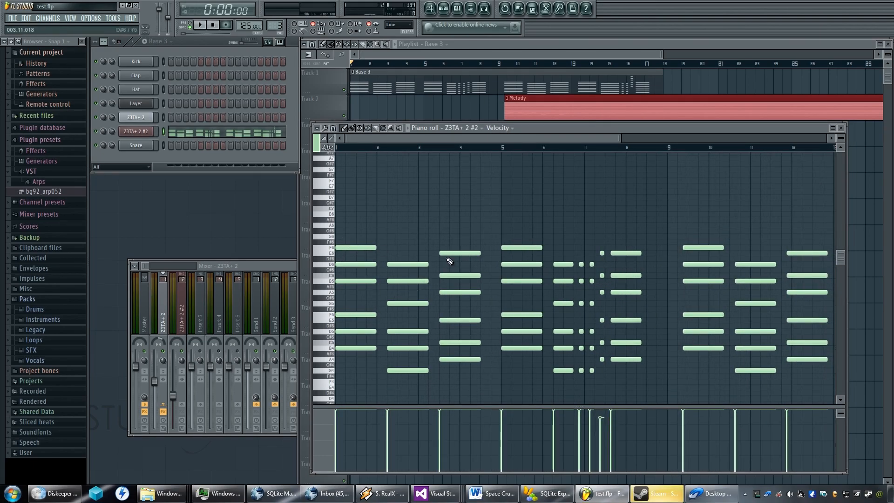
scroll(503, 266, "up", 3)
scroll(503, 265, "up", 3)
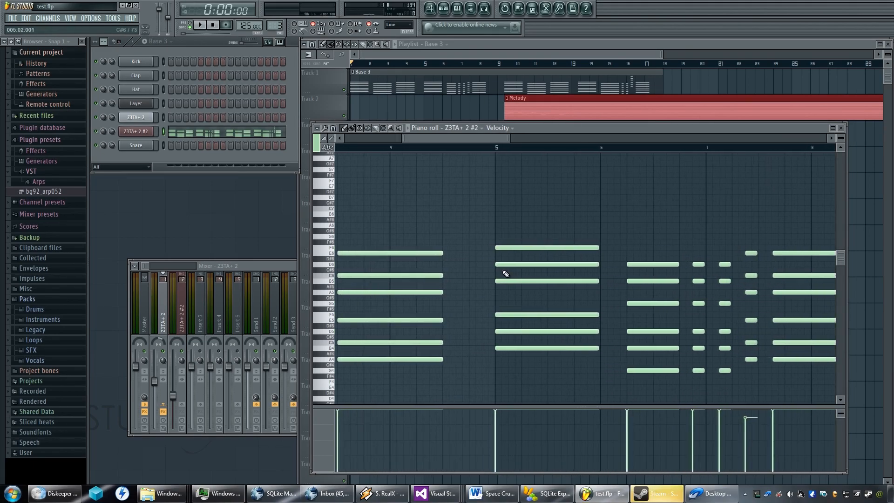
scroll(506, 277, "up", 5)
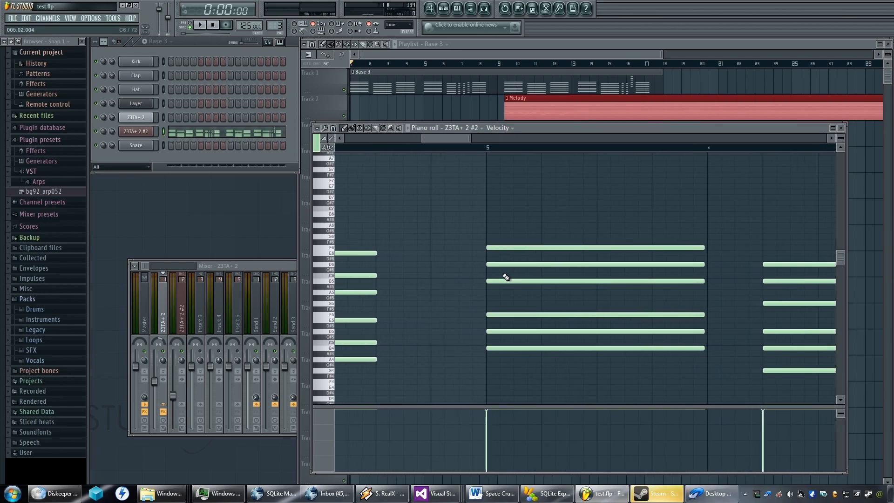
scroll(503, 276, "down", 8)
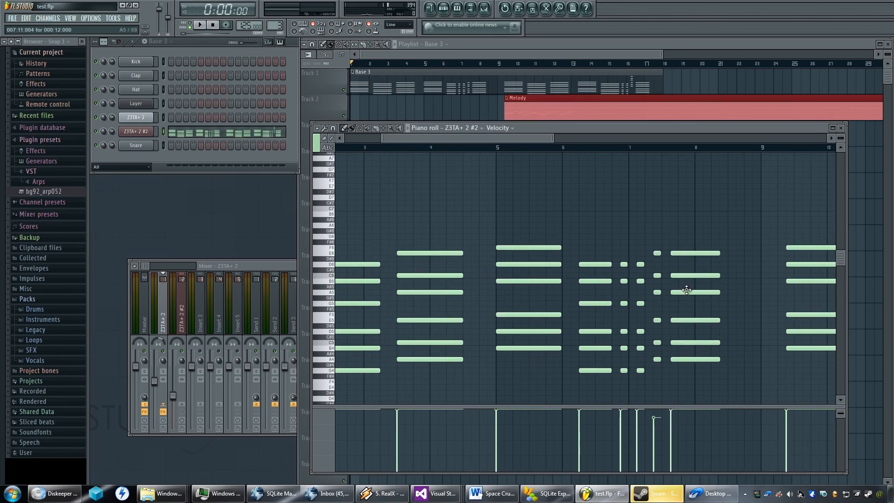
scroll(707, 307, "up", 3)
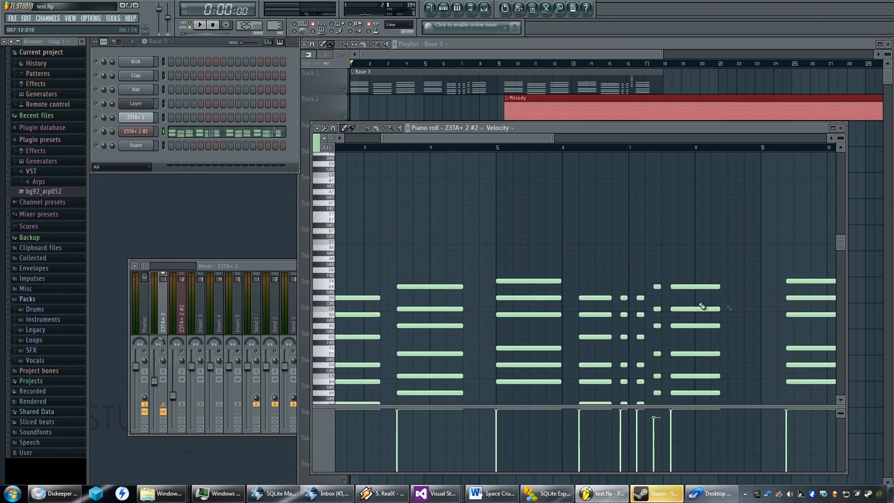
scroll(698, 303, "down", 2)
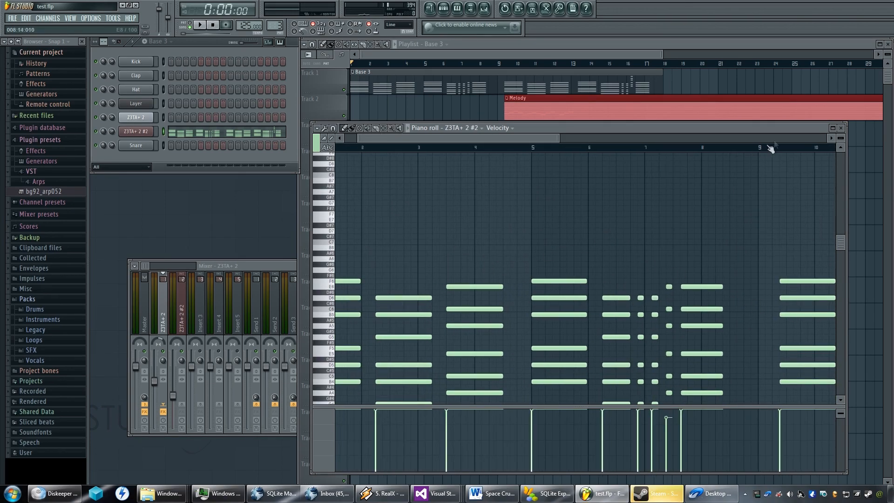
left_click(841, 127)
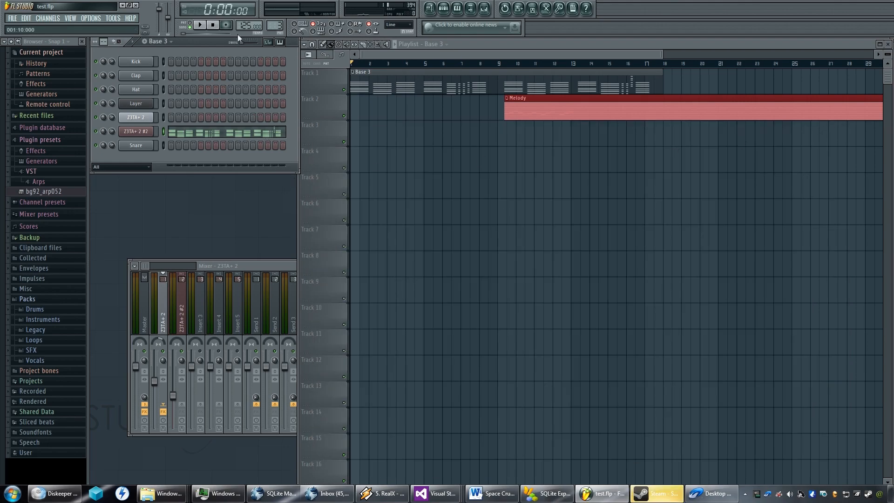
Return to the Melody pattern and close the Z3TA+ 2 synth and channel settings windows.
scroll(279, 26, "up", 1)
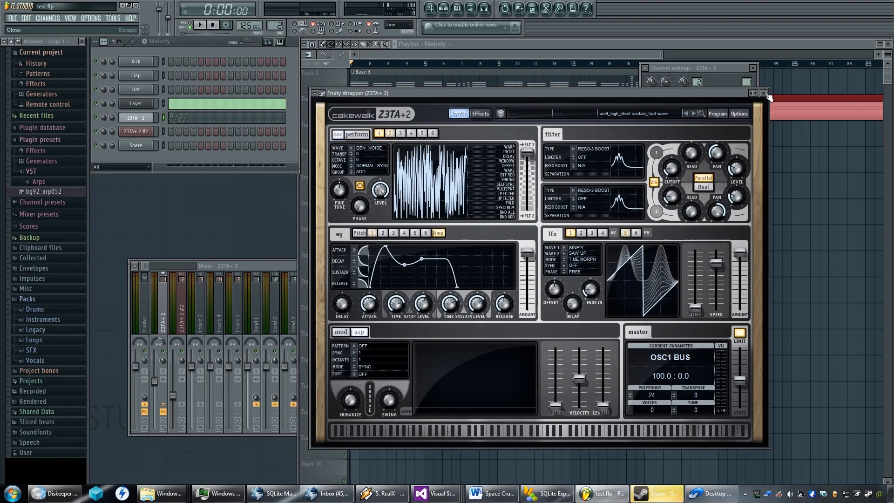
left_click(765, 99)
left_click(753, 68)
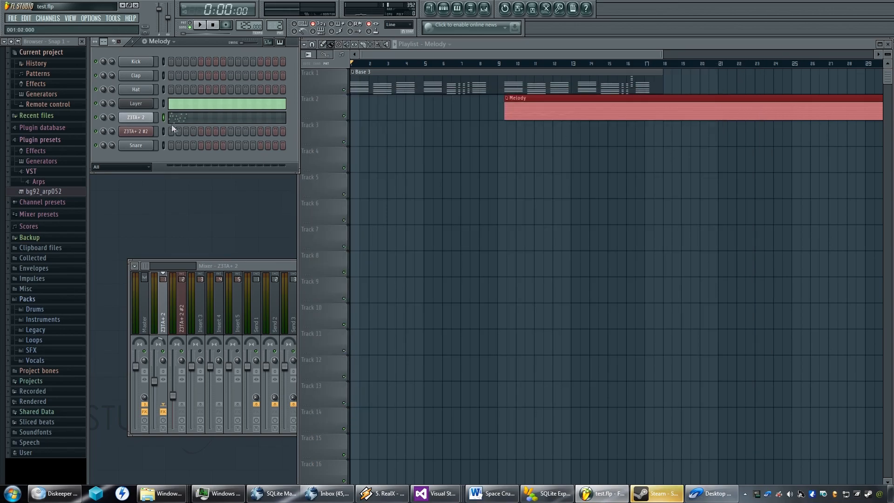
Move all Z3TA+ 2 melody notes from bar 2 onward four steps later, starting the G4 note at 2:05.
left_click(188, 123)
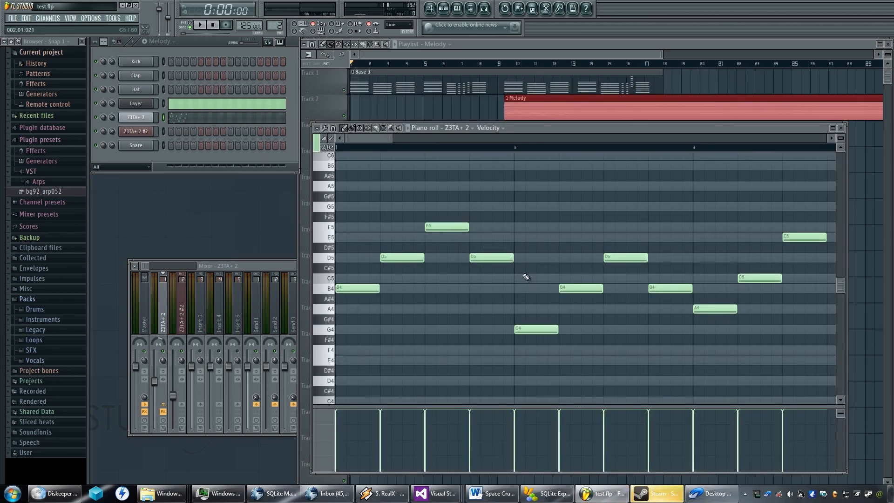
scroll(525, 276, "down", 1)
scroll(525, 276, "up", 2)
scroll(525, 276, "down", 5)
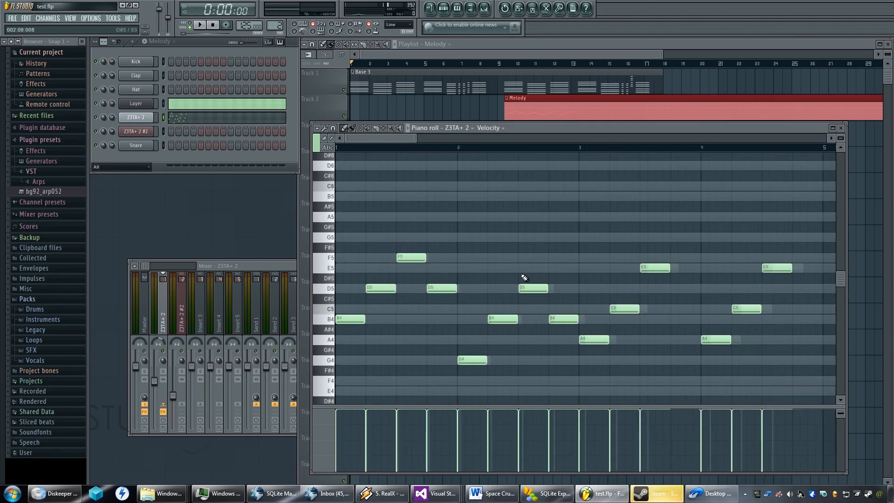
scroll(517, 286, "down", 1)
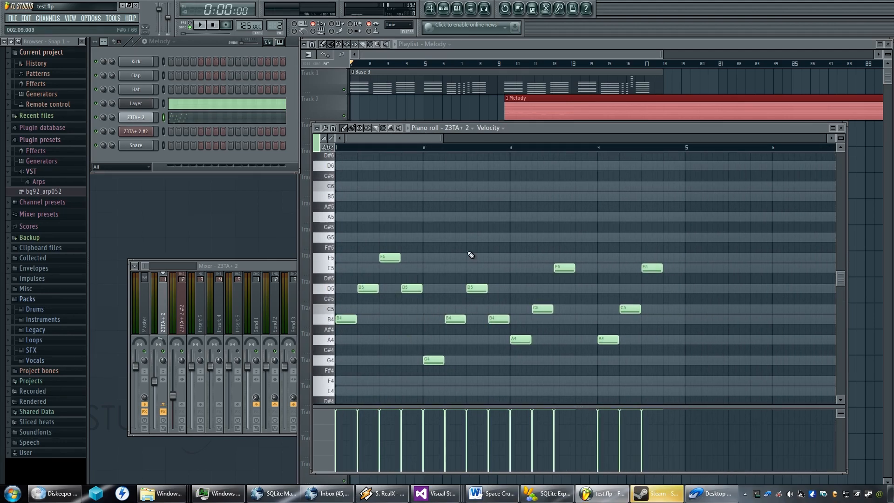
left_click_drag(687, 243, 438, 400)
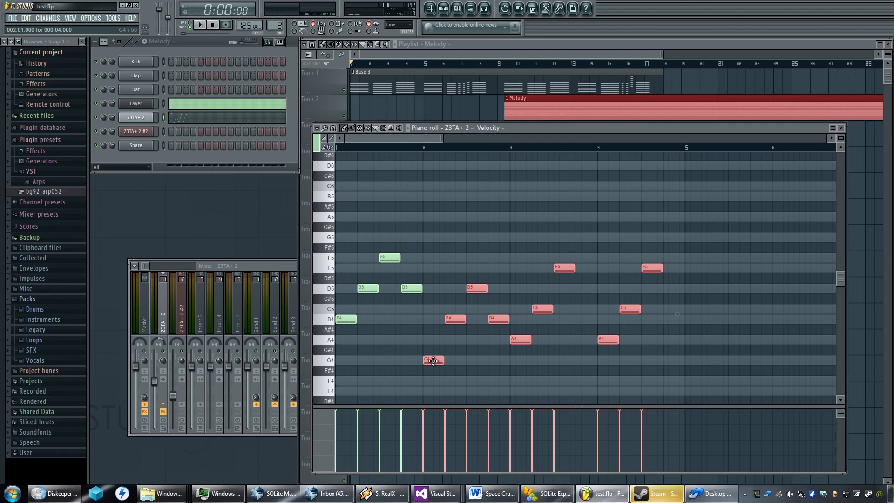
left_click_drag(433, 361, 477, 358)
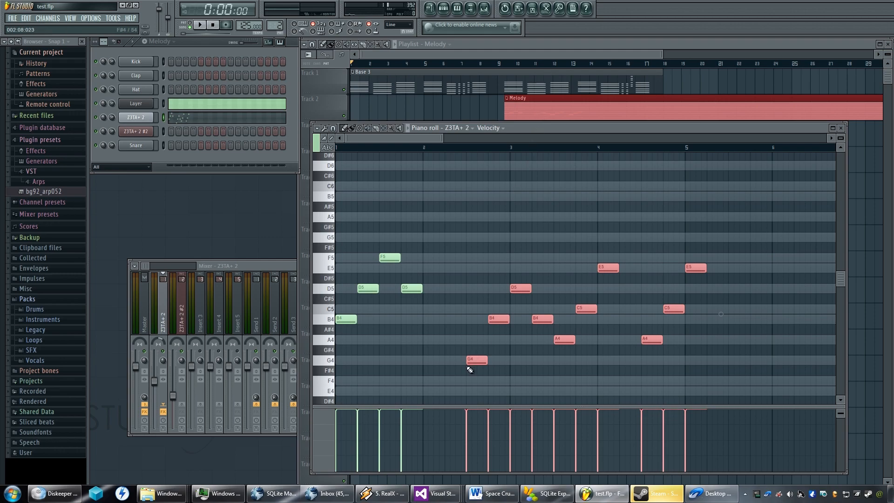
left_click_drag(471, 360, 451, 361)
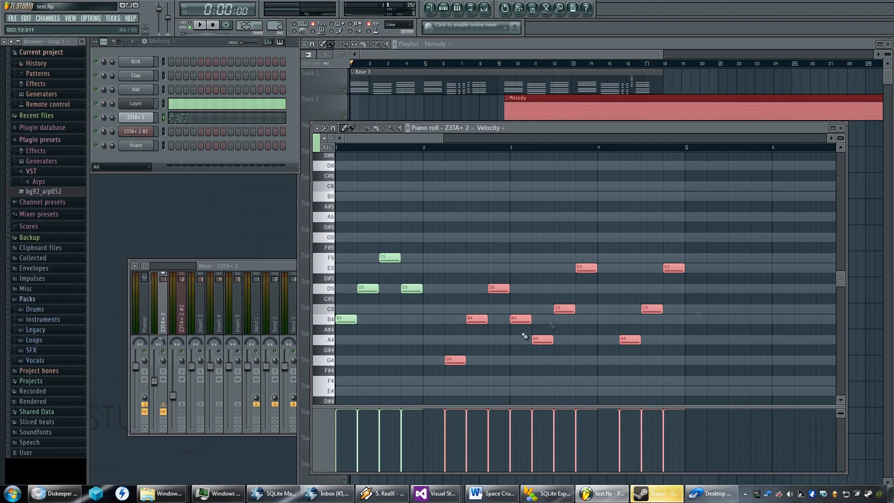
Shift the first A4, C5 and E5 group four steps later to 3:09 and start the second group at bar 4.
left_click_drag(731, 233, 539, 372)
left_click_drag(543, 340, 564, 336)
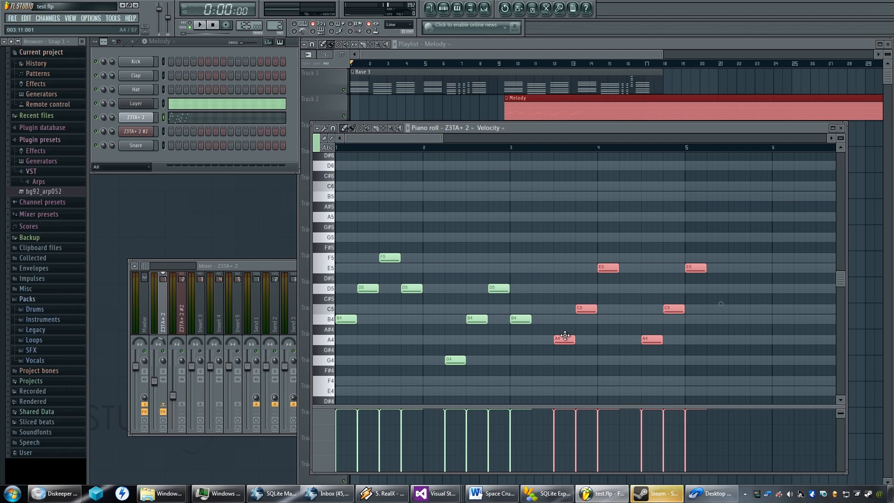
left_click_drag(741, 242, 670, 332)
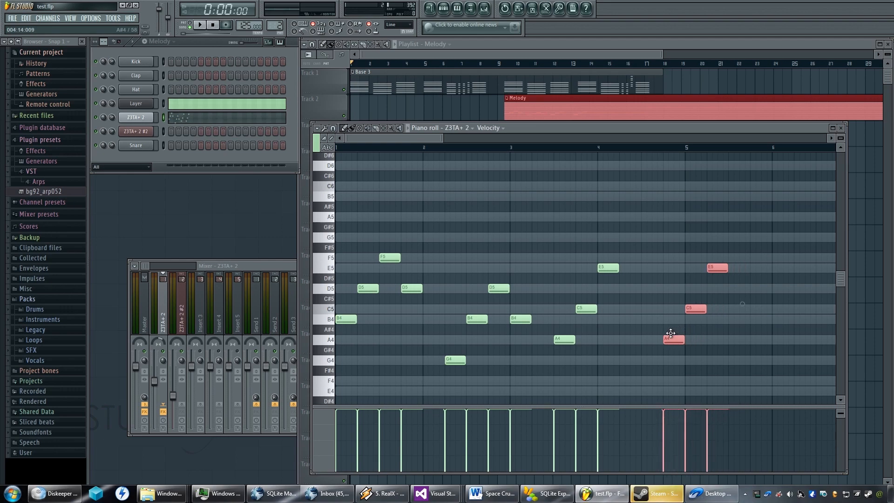
left_click_drag(670, 333, 605, 335)
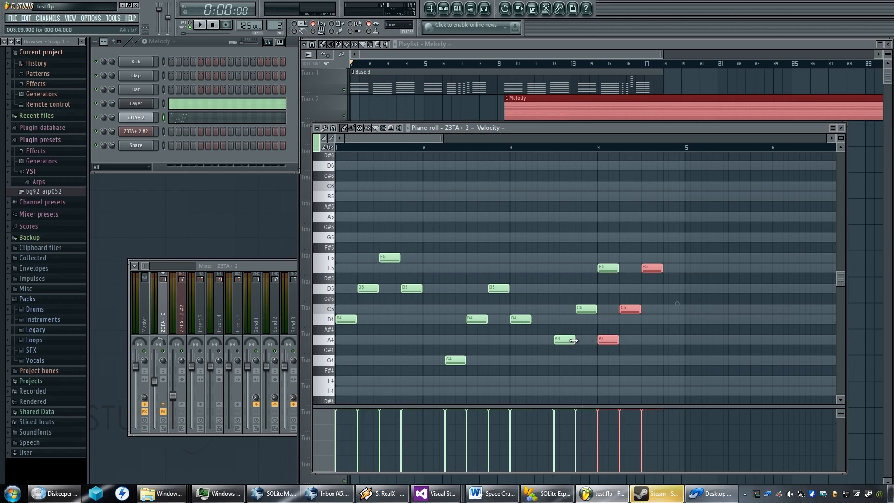
Shorten the first group's A4, C5 and E5 notes to two steps each and place them back to back from 3:09.
left_click_drag(573, 340, 562, 341)
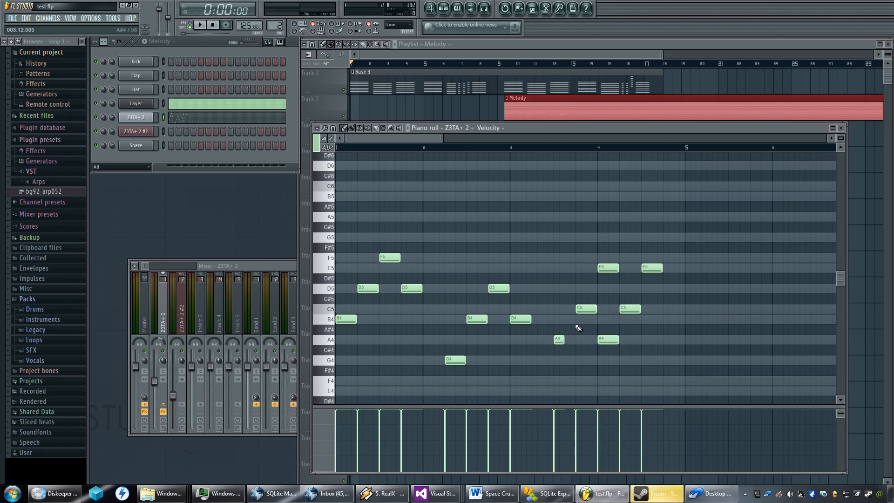
left_click_drag(589, 309, 581, 311)
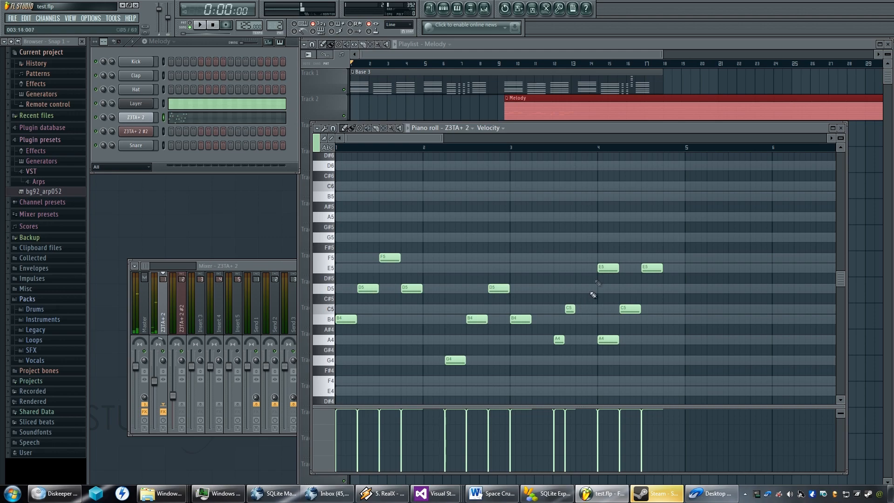
left_click_drag(604, 268, 581, 268)
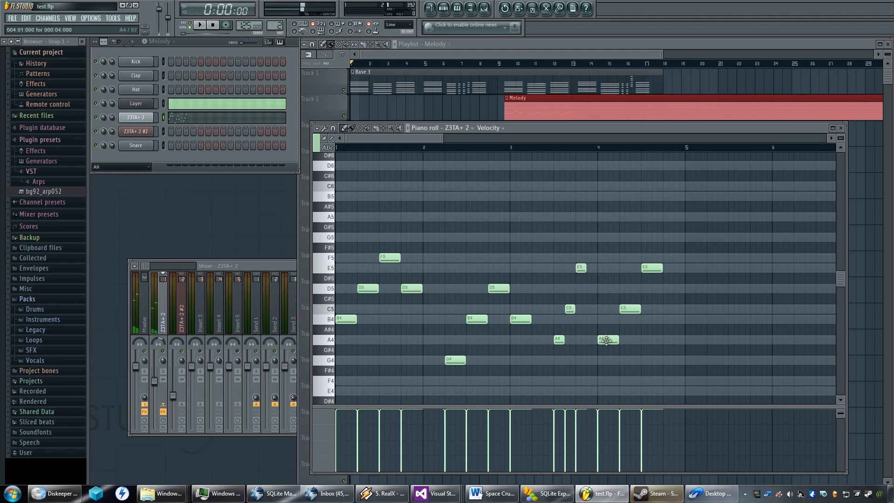
Shorten the second group to two-step A4 and C5 at 3:15 and 4:01, and a three-step E5 at 4:05.
left_click_drag(610, 340, 596, 340)
left_click_drag(627, 308, 605, 310)
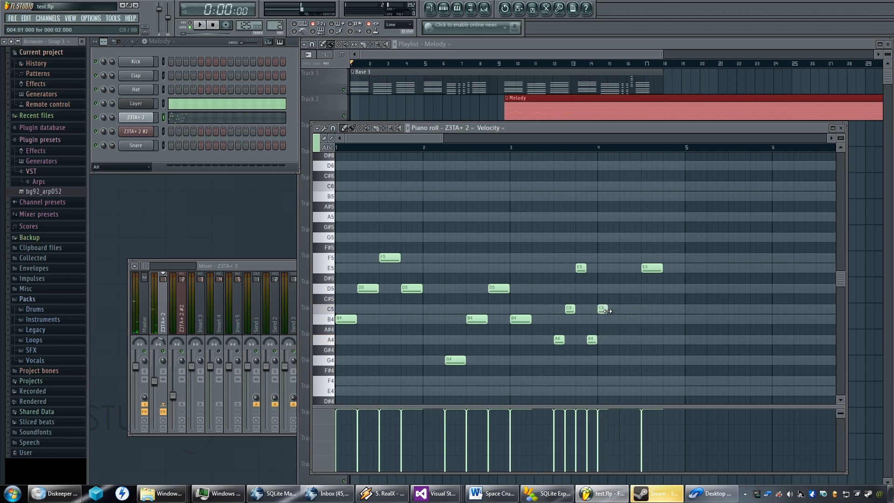
left_click_drag(649, 269, 615, 274)
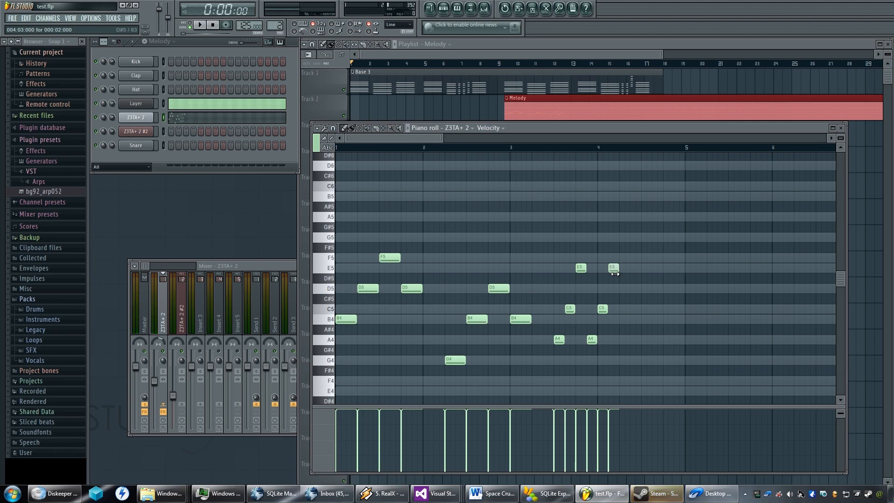
left_click_drag(615, 269, 624, 270)
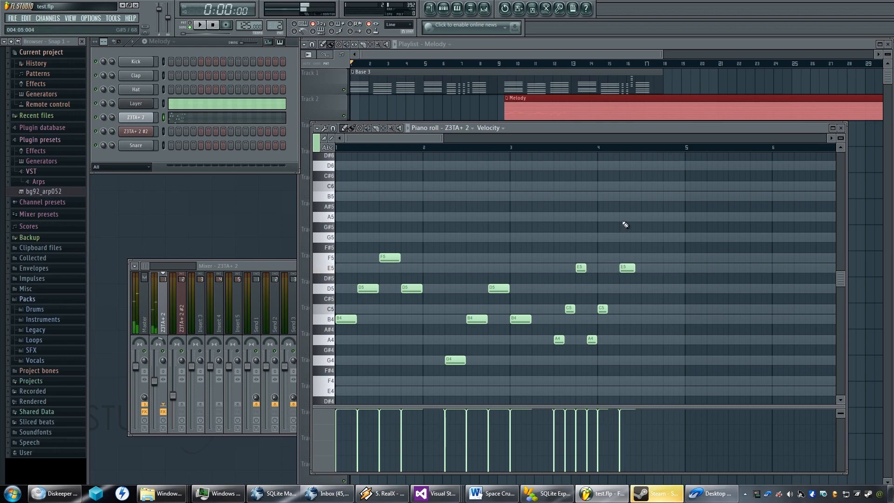
Move the piano roll aside and examine the Base 3 chord timing around bars 12 and 13 in the playlist.
left_click_drag(507, 131, 348, 202)
left_click(572, 105)
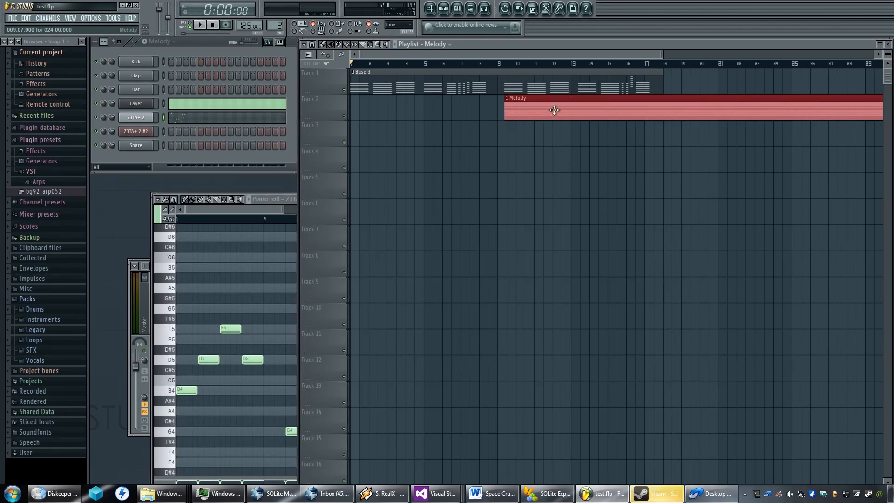
scroll(551, 112, "up", 8)
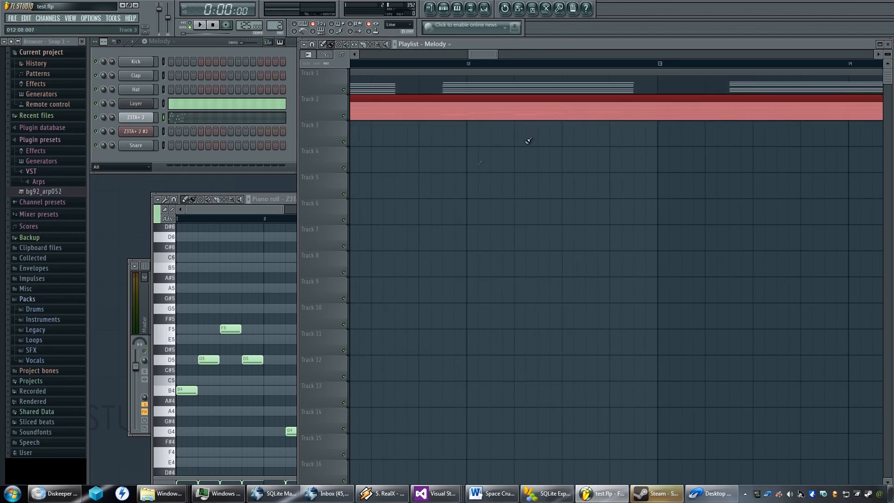
scroll(644, 98, "up", 4)
scroll(614, 107, "up", 2)
scroll(610, 107, "down", 3)
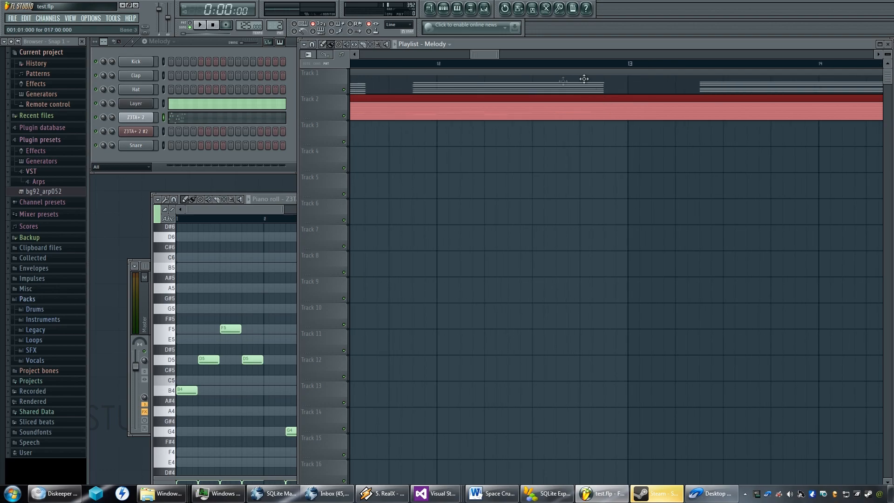
scroll(543, 96, "down", 2)
scroll(543, 96, "up", 4)
scroll(543, 96, "down", 2)
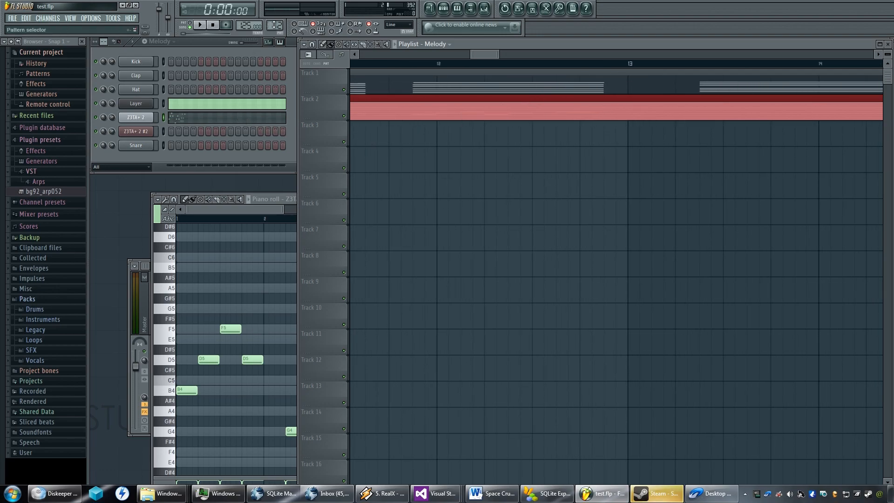
In the Base 3 pattern's Z3TA+ 2 #2 notes, replace the E6 of the chord at 11:15 with a one-bar D#6.
scroll(274, 25, "down", 1)
scroll(274, 25, "up", 2)
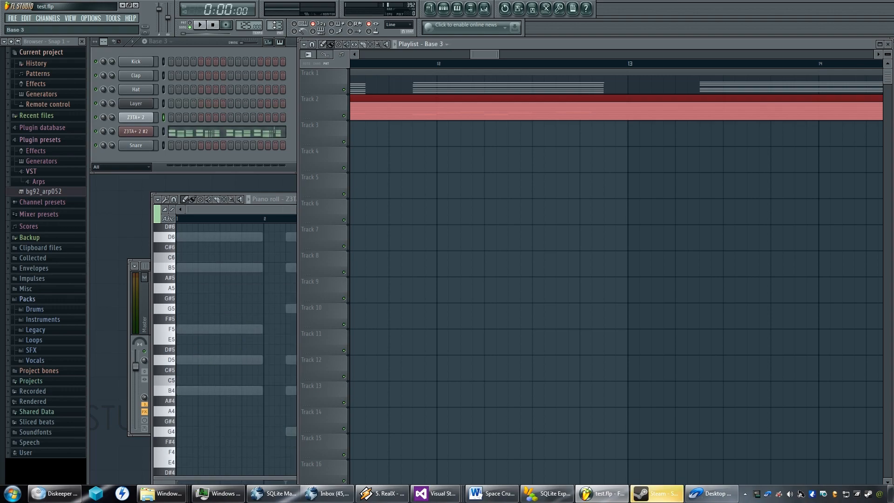
left_click(217, 135)
left_click_drag(469, 314, 345, 306)
right_click(497, 297)
scroll(509, 299, "down", 4)
left_click_drag(563, 319, 471, 286)
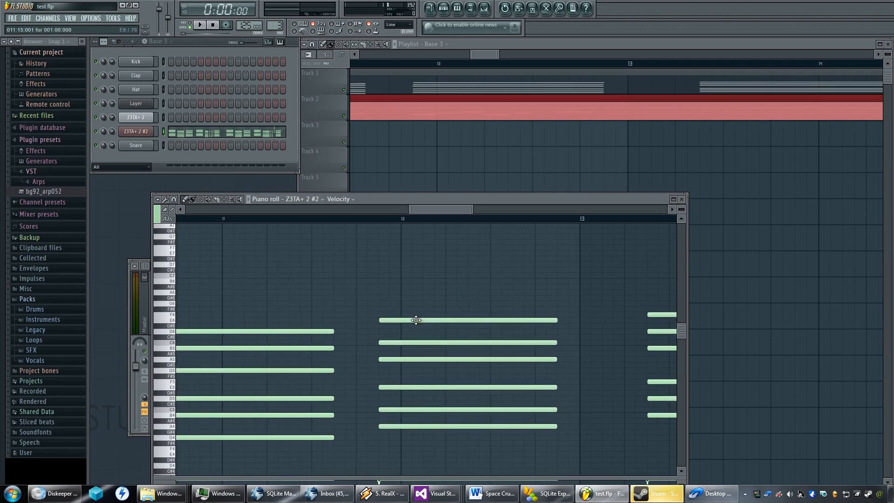
right_click(416, 320)
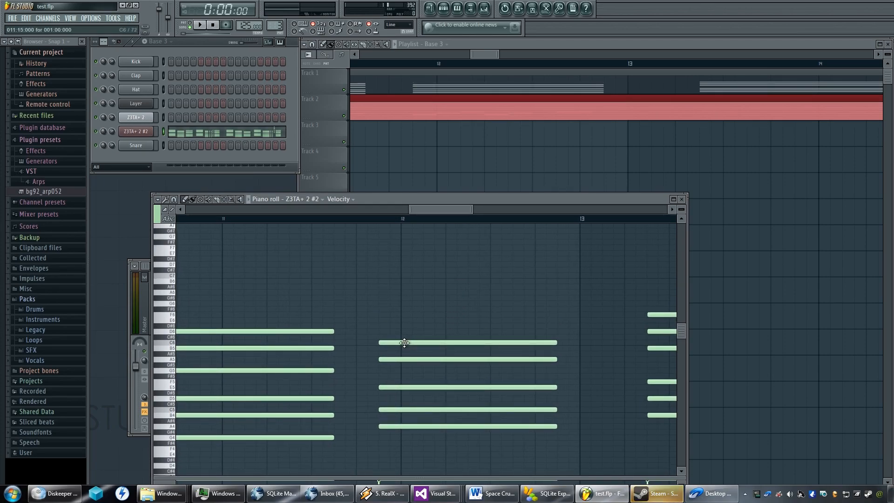
left_click(404, 343)
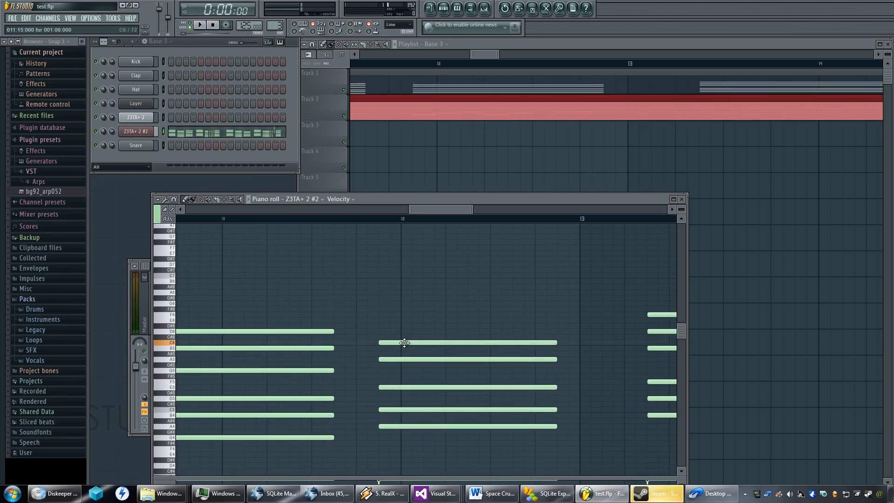
left_click(382, 328)
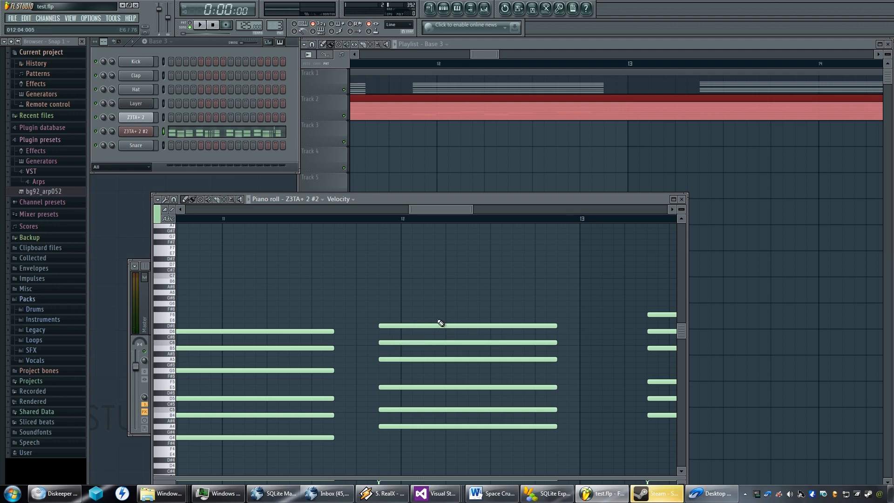
Play the playlist from the edited chord at 11:15 to hear it, and close the piano roll.
left_click(383, 222)
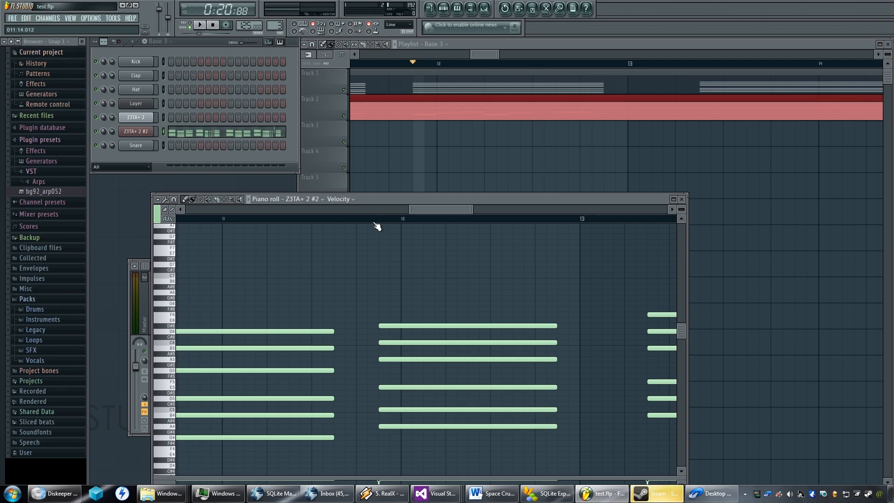
key("space")
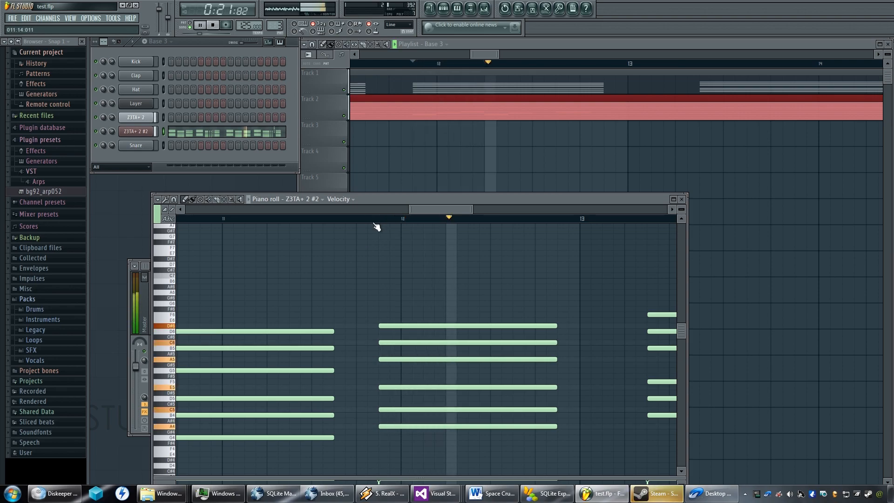
key("space")
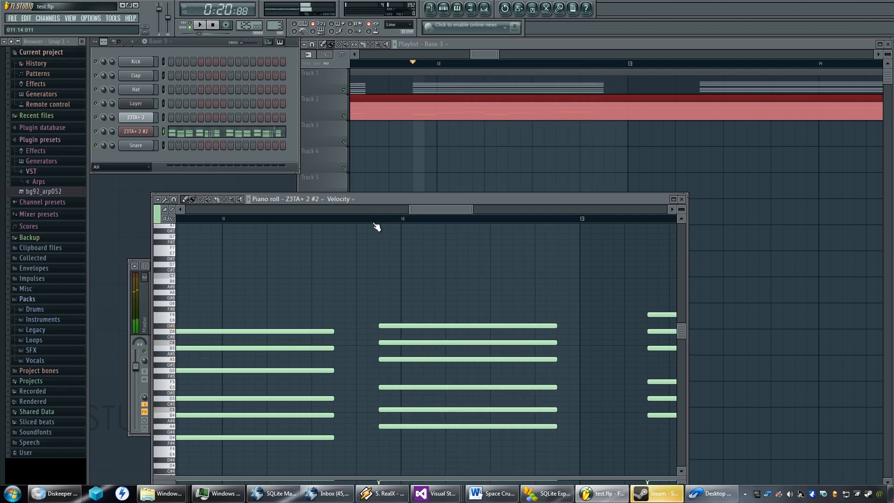
left_click(682, 199)
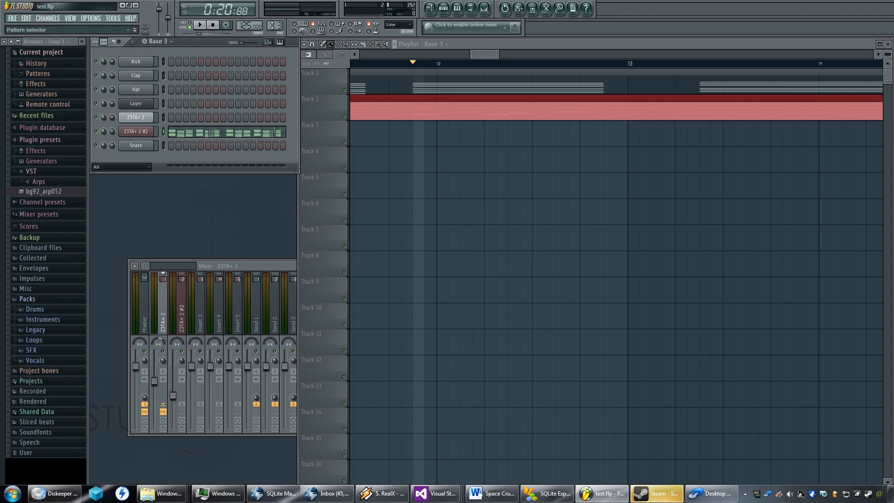
In the Melody pattern, move the second group's A4 to 4:02, C5 to 4:05 and a two-step E5 to 4:07, and audition it.
scroll(274, 26, "down", 1)
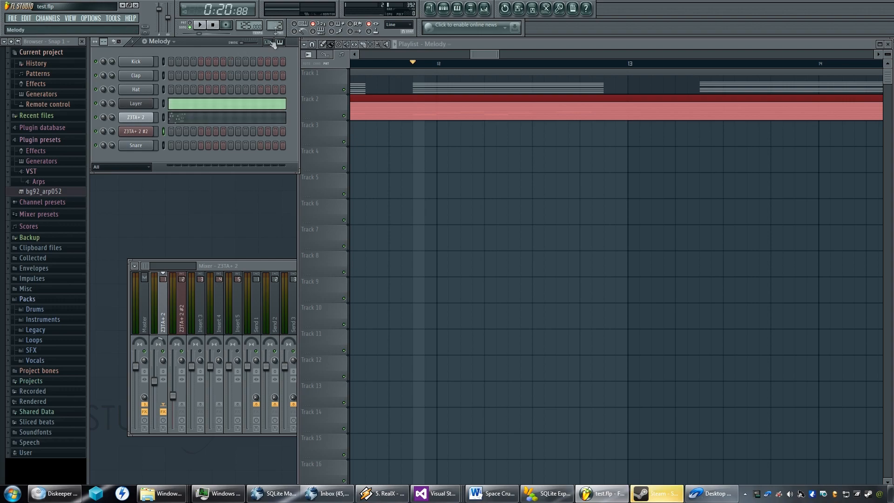
left_click(176, 122)
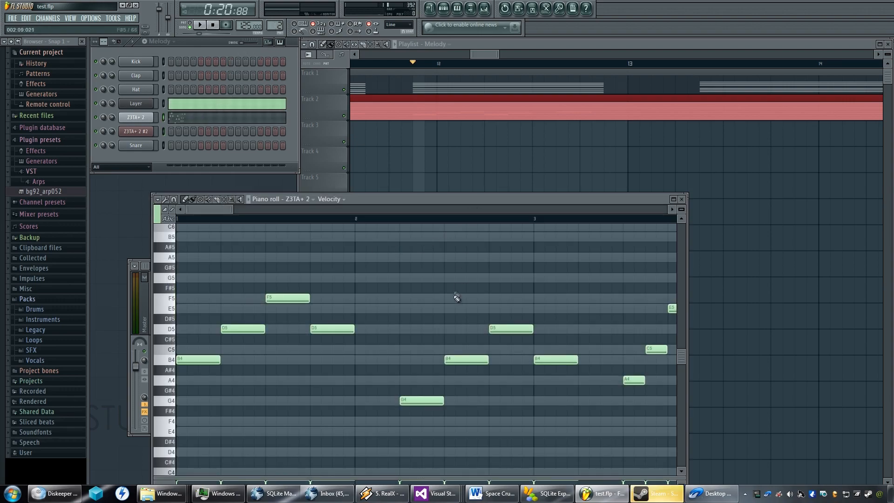
scroll(319, 299, "right", 6)
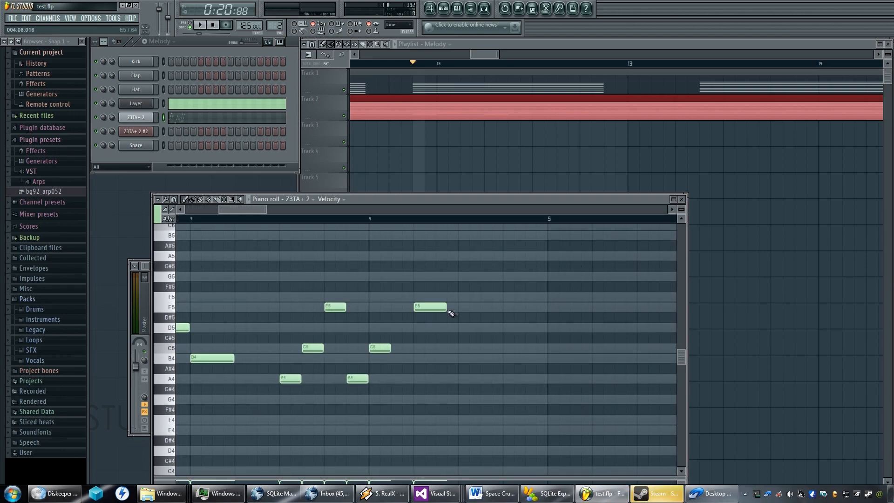
left_click_drag(435, 306, 446, 306)
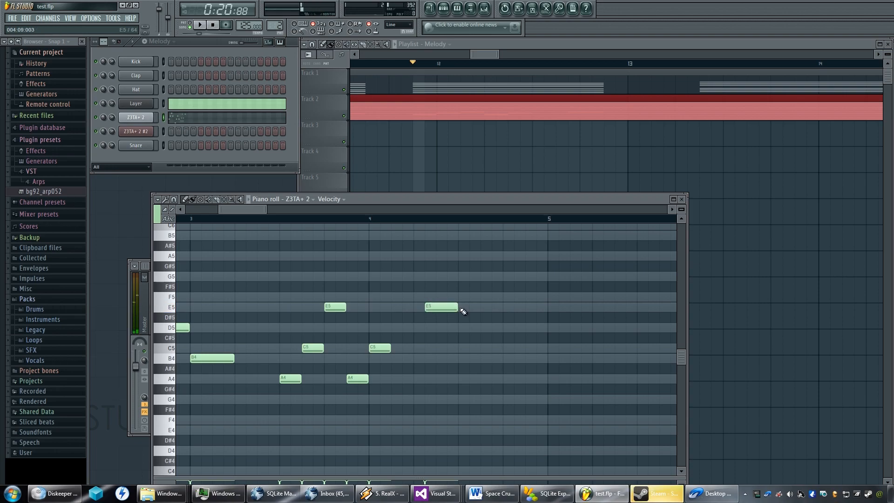
left_click_drag(457, 307, 445, 306)
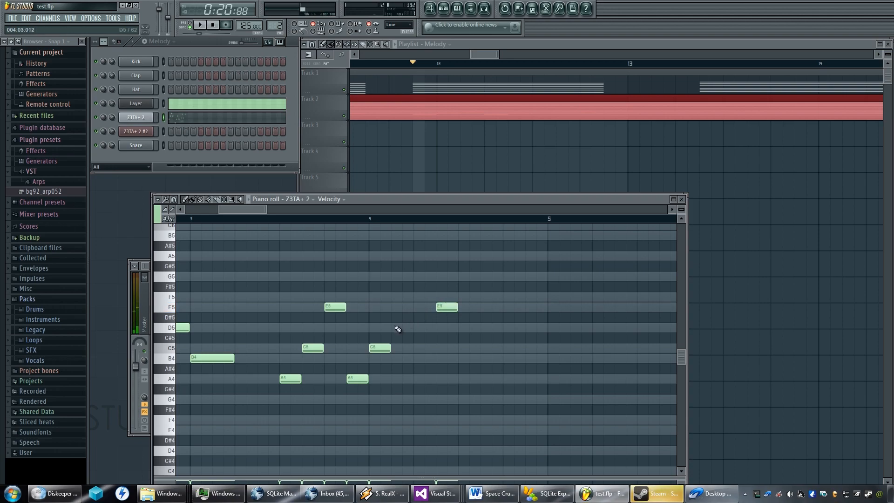
left_click_drag(378, 347, 432, 347)
left_click_drag(357, 378, 391, 378)
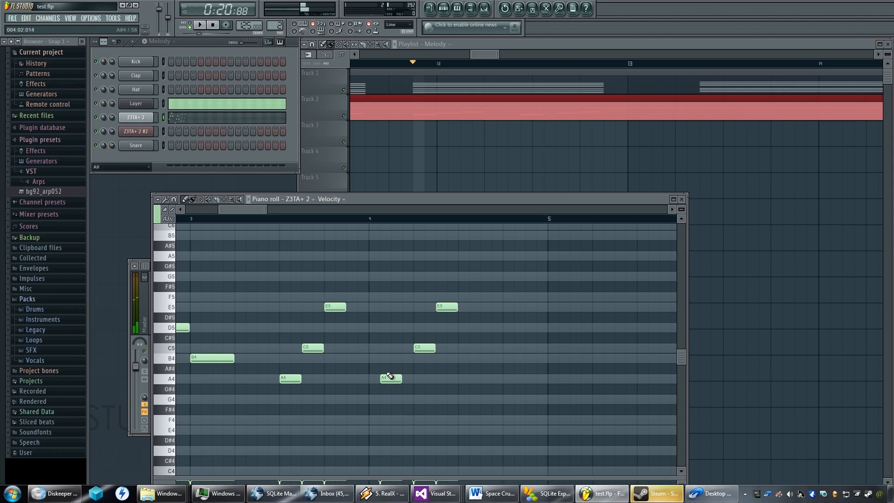
key("space")
key("space")
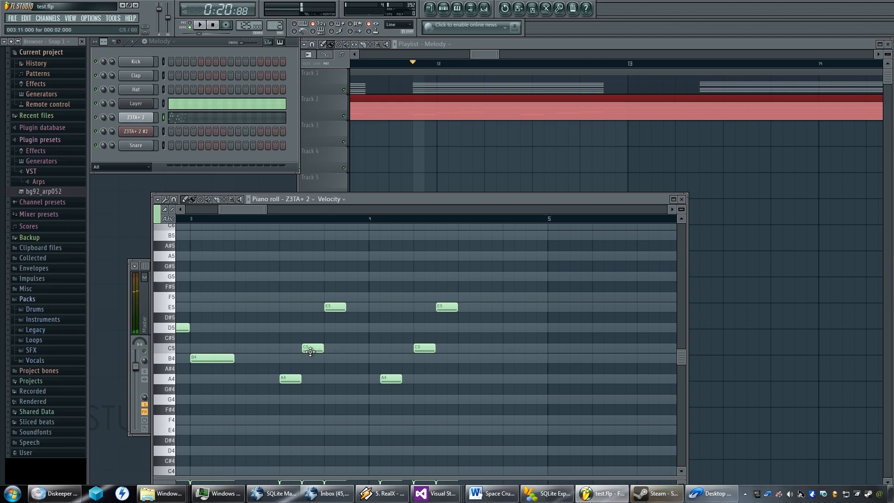
Shorten the six A4, C5 and E5 melody notes in bars 3 and 4 to one step each, and audition them.
left_click_drag(318, 349, 289, 379)
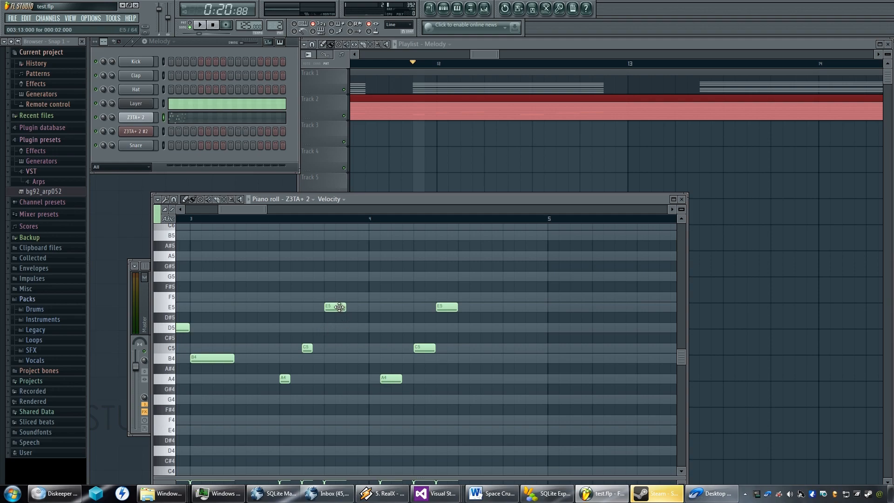
left_click_drag(346, 308, 335, 308)
left_click_drag(399, 379, 388, 379)
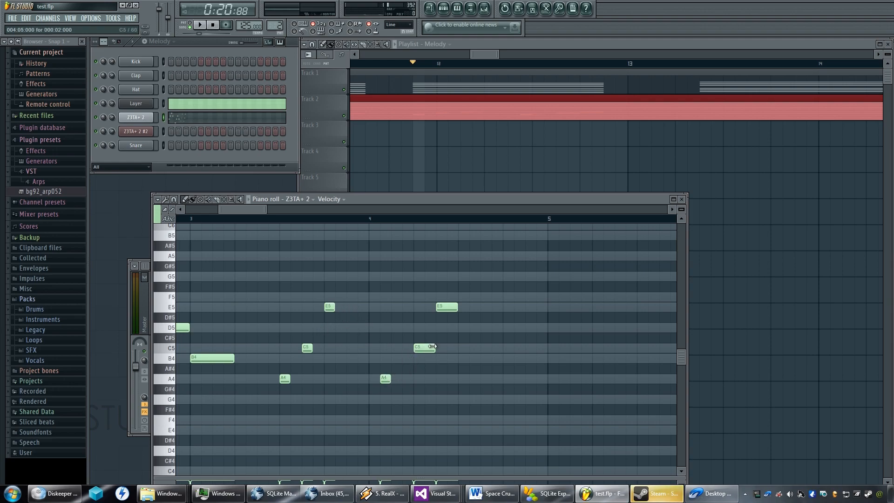
left_click_drag(432, 346, 421, 346)
left_click_drag(454, 308, 443, 308)
key("space")
key("space")
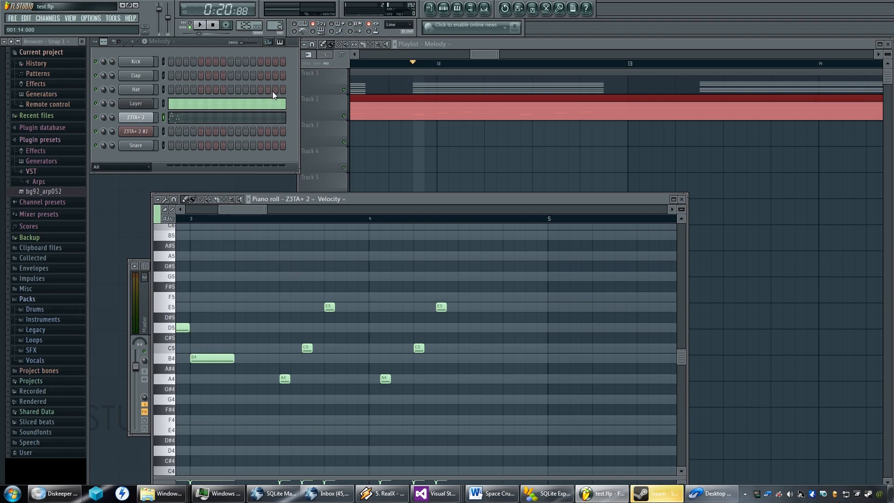
Switch to the Base 3 pattern and examine its ghosted chords from bar 3 to bar 12, auditioning along the way.
scroll(276, 27, "up", 3)
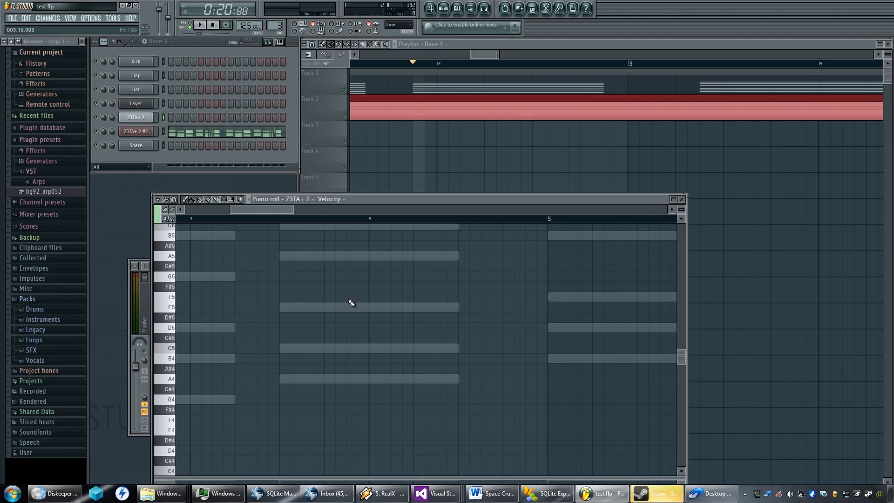
key("space")
key("space")
left_click_drag(397, 289, 348, 328)
key("space")
key("space")
left_click_drag(463, 291, 373, 326)
left_click_drag(482, 303, 368, 327)
left_click_drag(508, 316, 295, 311)
left_click_drag(431, 317, 296, 352)
left_click_drag(389, 345, 295, 331)
left_click_drag(449, 334, 326, 333)
left_click_drag(415, 333, 462, 322)
left_click_drag(369, 322, 624, 320)
left_click_drag(419, 319, 330, 330)
left_click_drag(552, 329, 329, 325)
left_click_drag(468, 326, 369, 322)
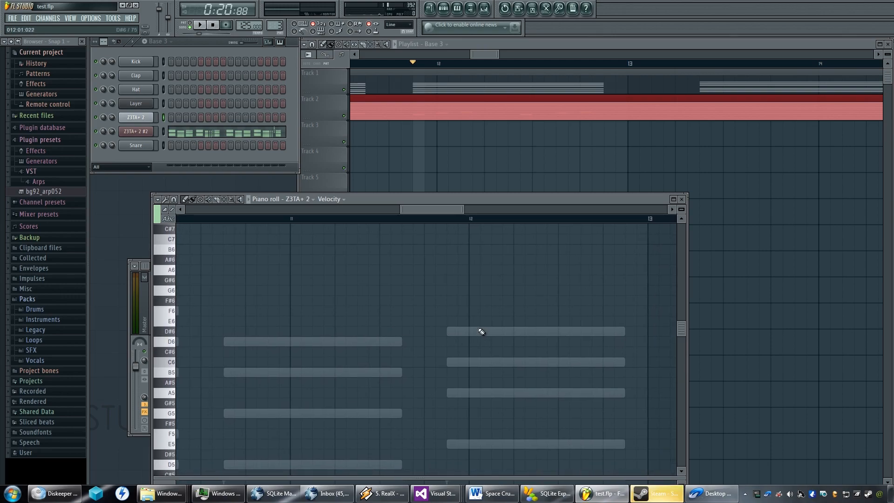
left_click(530, 332)
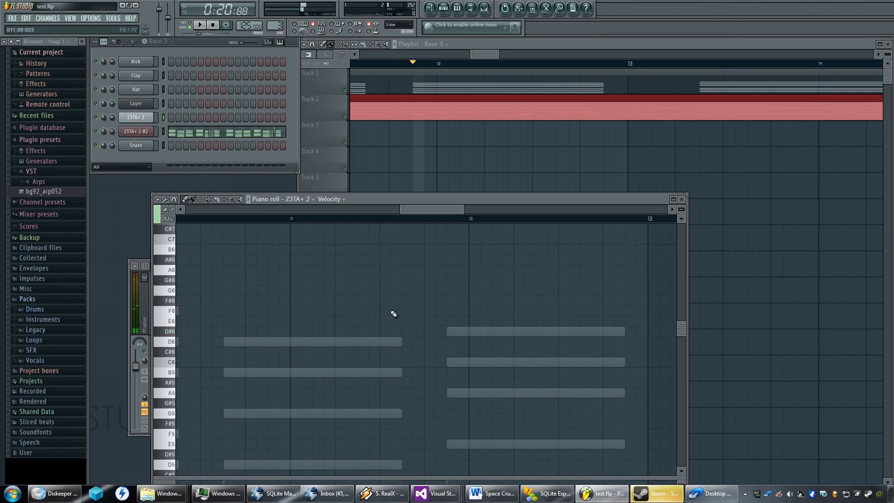
In Base 3's Z3TA+ 2 #2 notes, move the D#6 of the chord at 11:15 up to E6.
left_click(164, 131)
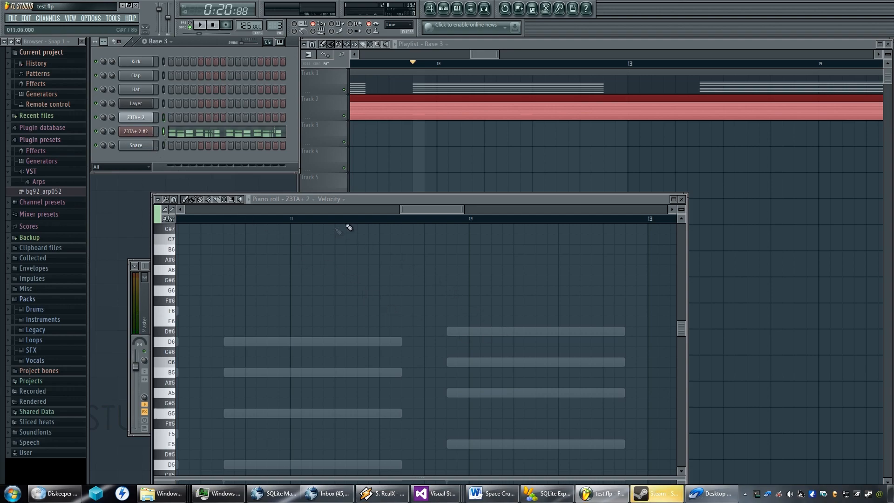
left_click(682, 200)
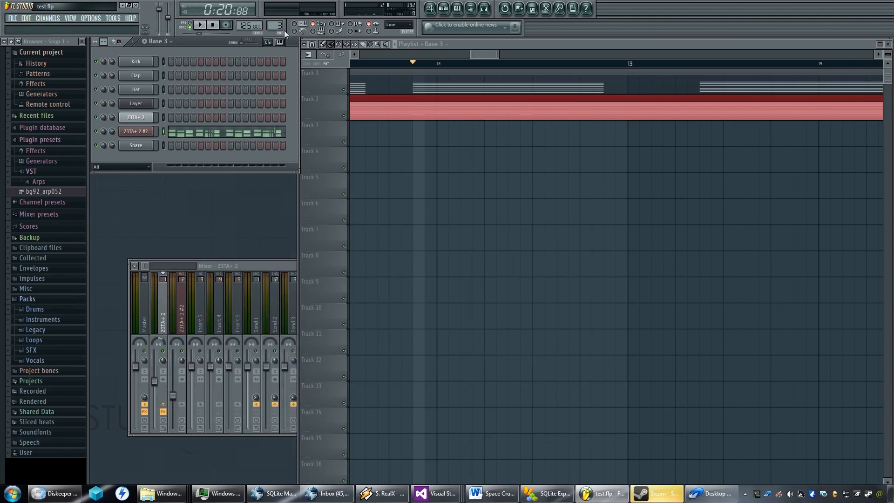
scroll(277, 27, "up", 1)
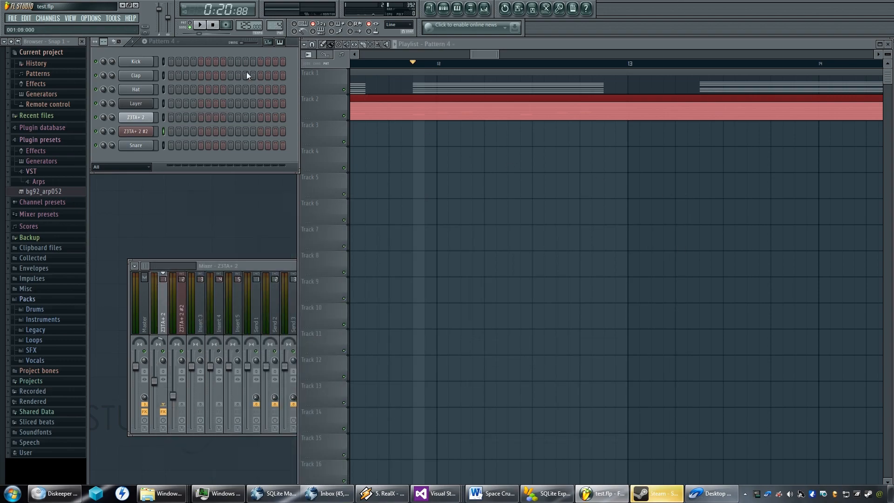
scroll(278, 28, "down", 1)
left_click(212, 133)
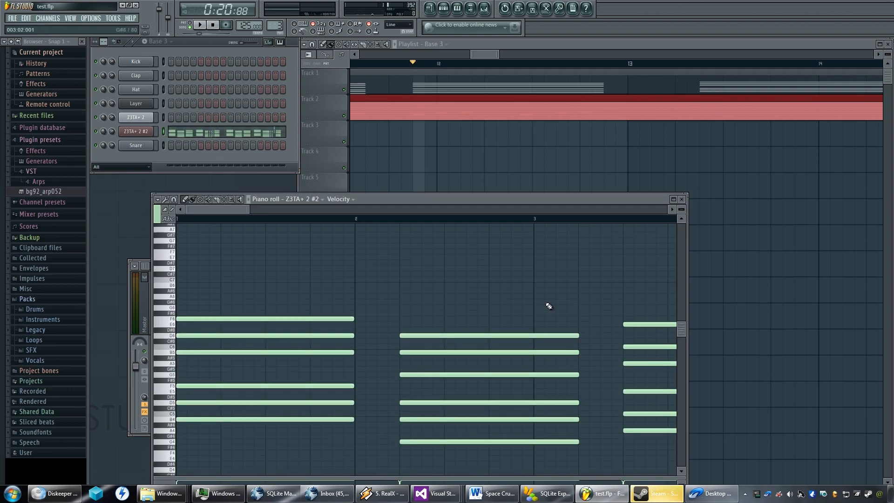
scroll(463, 299, "right", 6)
scroll(401, 298, "right", 8)
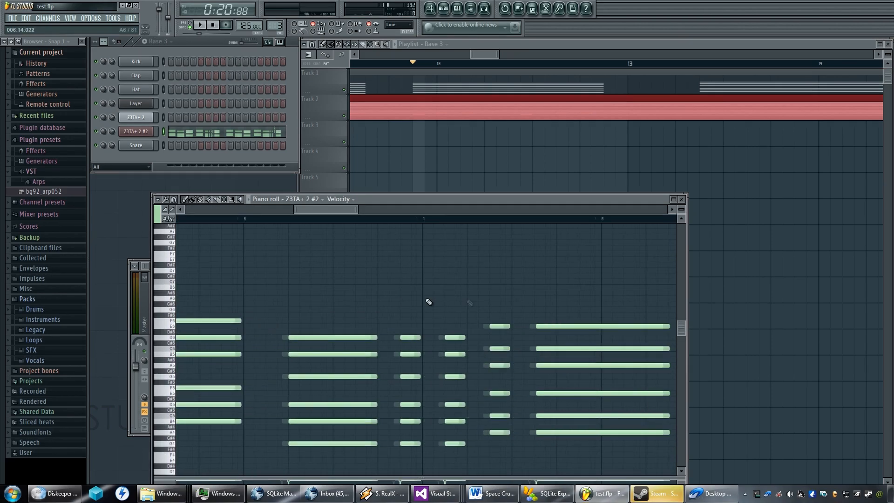
scroll(520, 321, "right", 6)
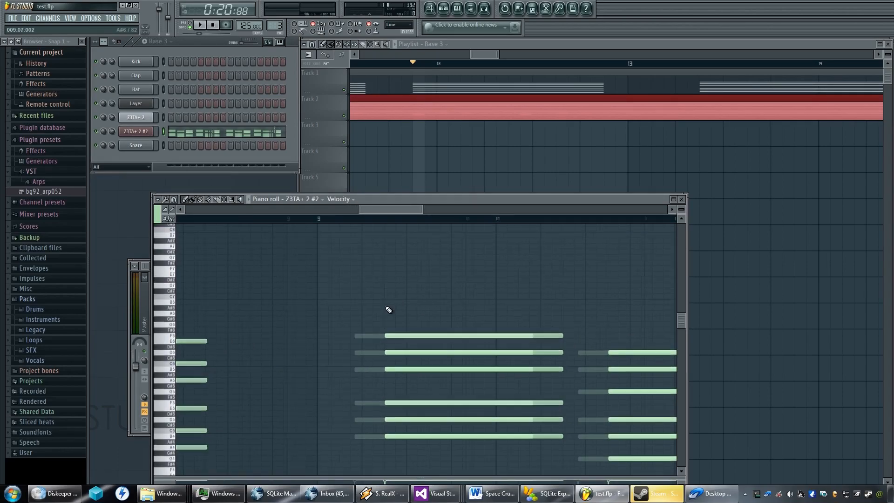
scroll(434, 315, "right", 1)
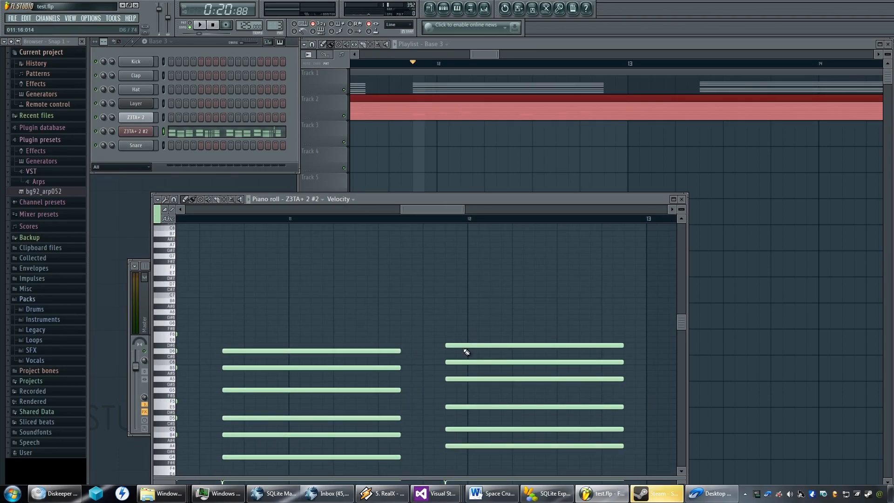
left_click(463, 345)
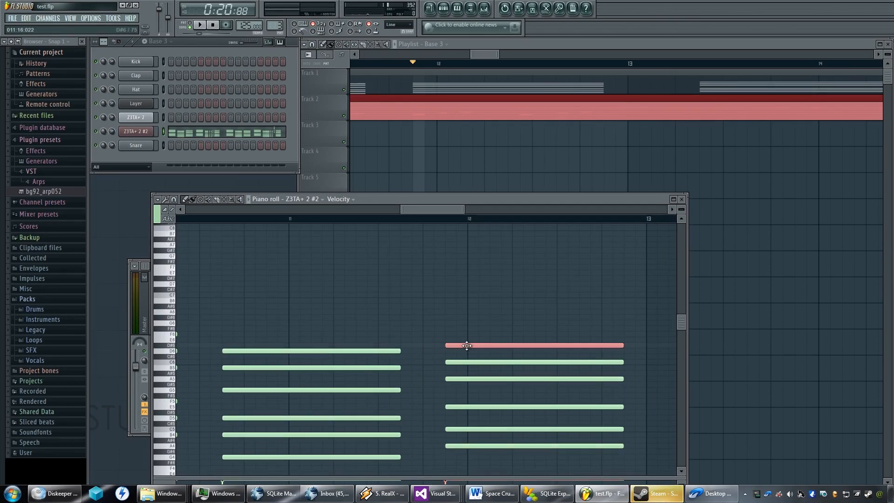
left_click_drag(467, 345, 467, 336)
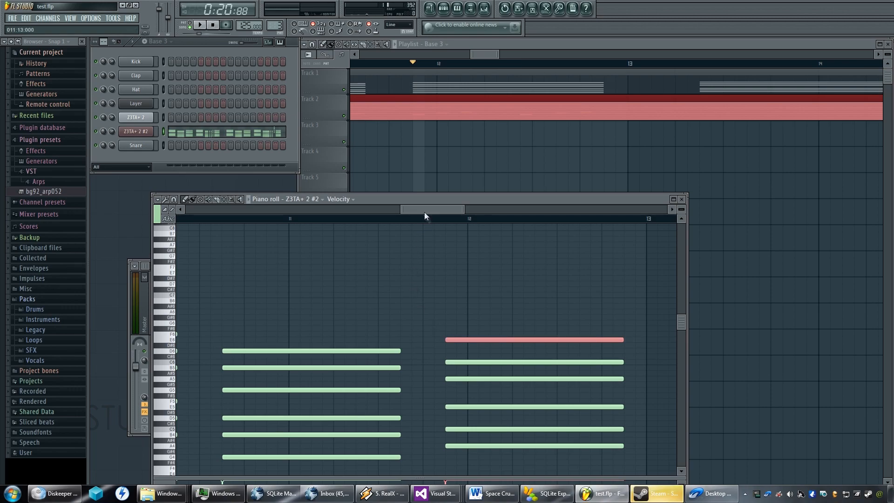
Play the Base 3 chords from 10:11 in the piano roll, and play the passage again in song mode.
left_click(286, 220)
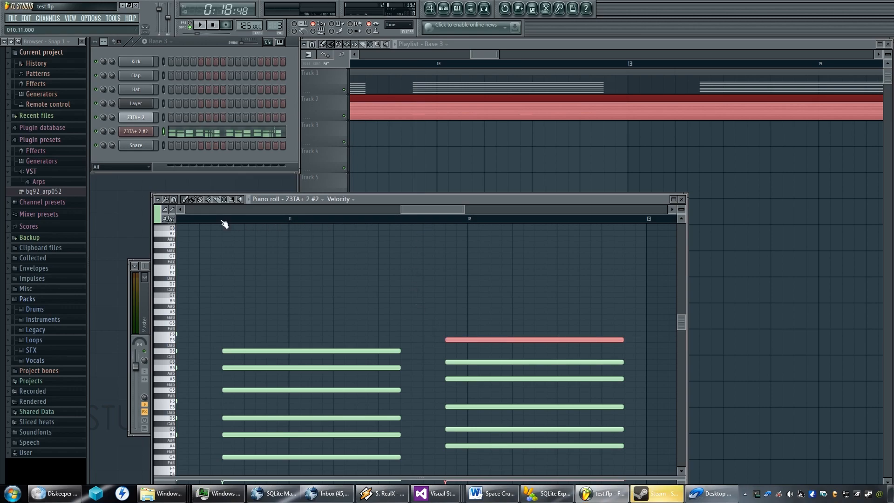
scroll(222, 231, "down", 3)
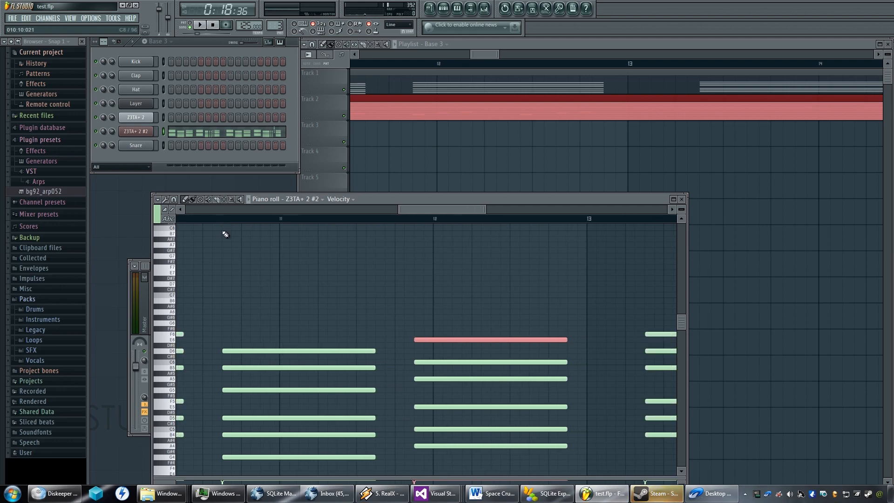
left_click(220, 222, "ctrl")
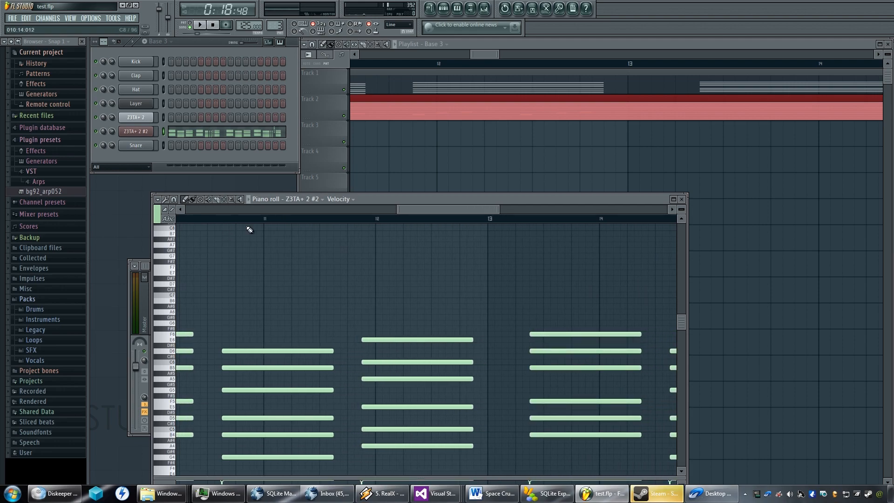
key("space")
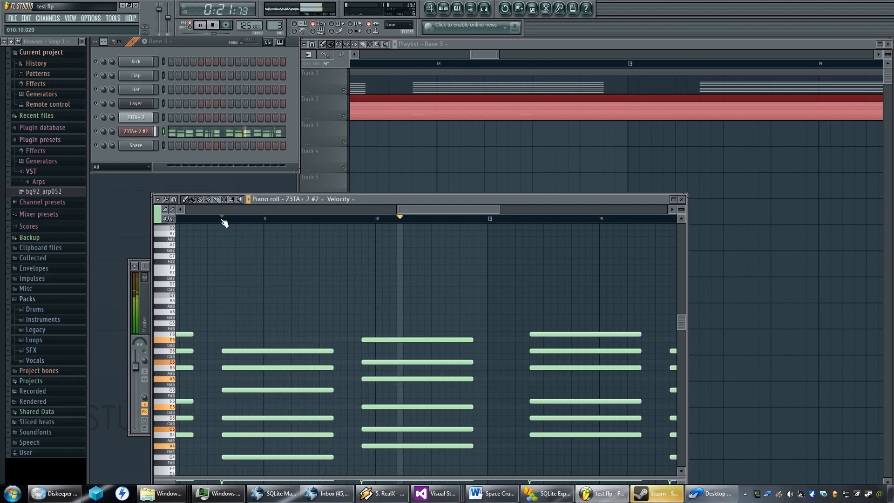
key("space")
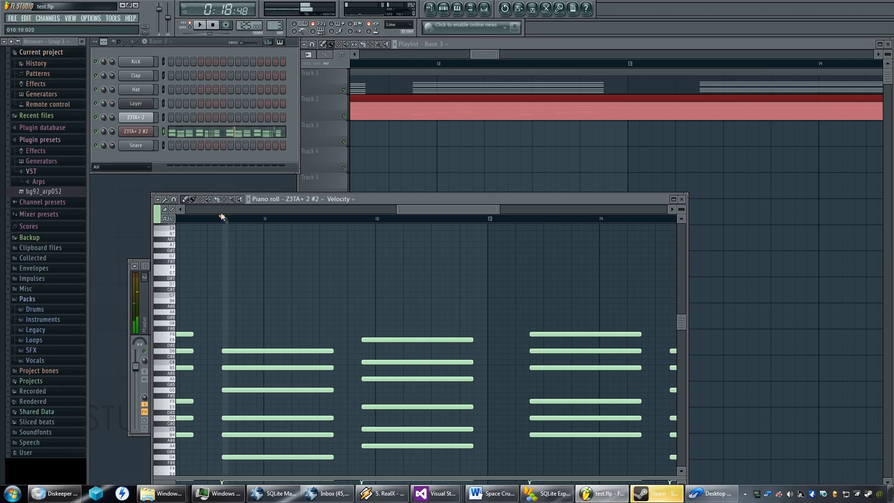
left_click(190, 27)
key("space")
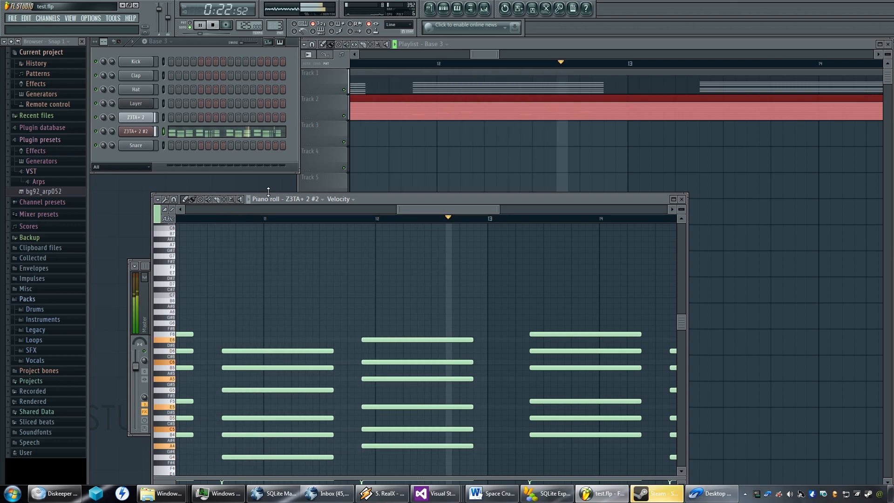
key("space")
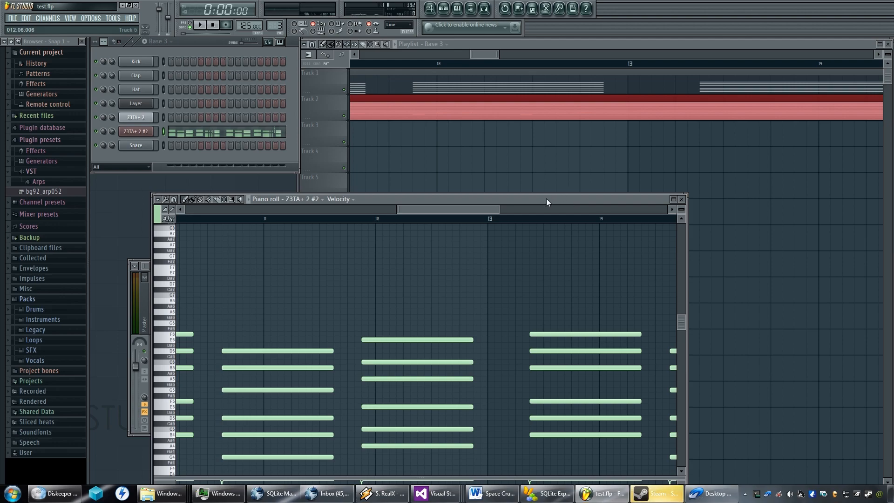
Close the chord notes, open the Melody pattern's Z3TA+ 2 notes and audition them.
scroll(459, 289, "down", 4)
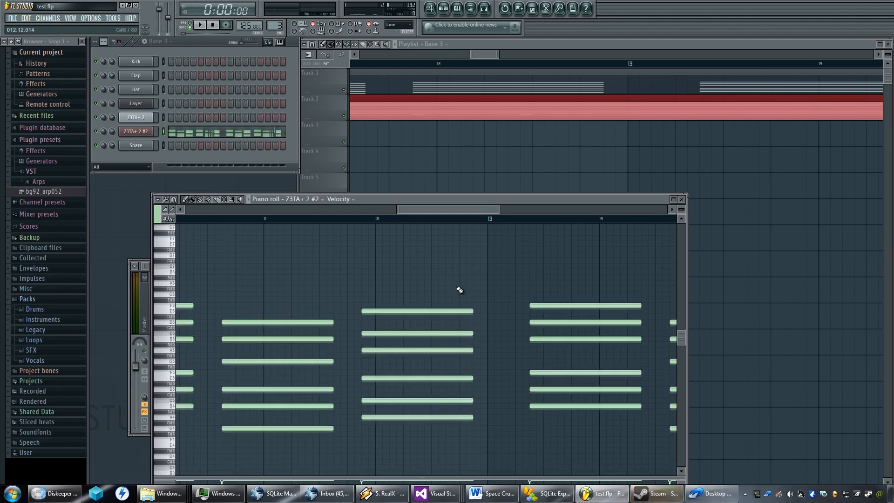
scroll(460, 286, "up", 2)
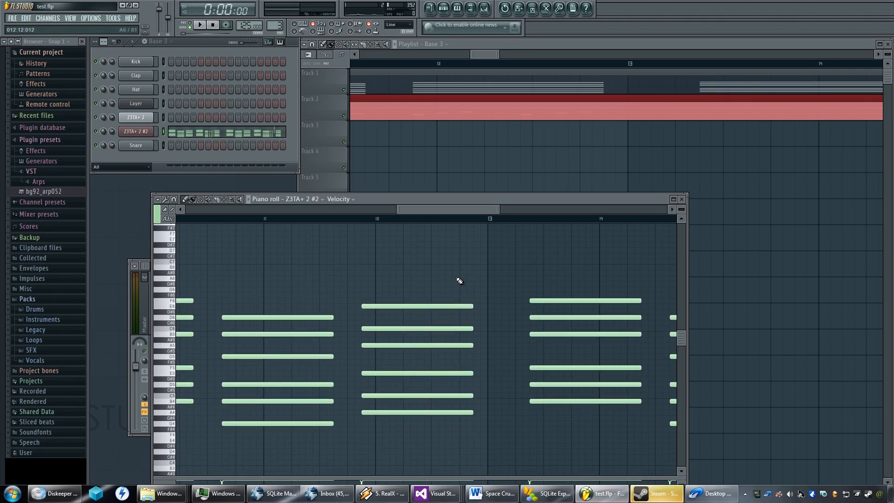
scroll(460, 281, "up", 2)
scroll(459, 281, "down", 6)
scroll(460, 281, "up", 3)
left_click(682, 198)
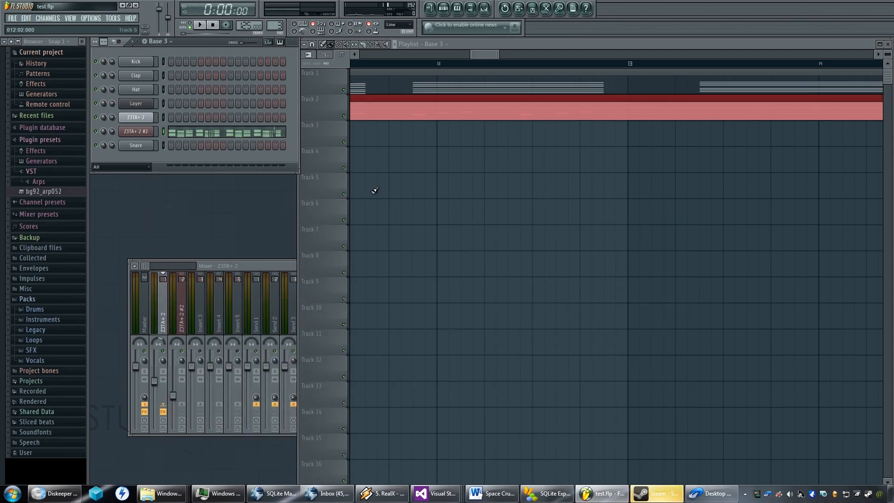
scroll(275, 26, "down", 1)
left_click(188, 121)
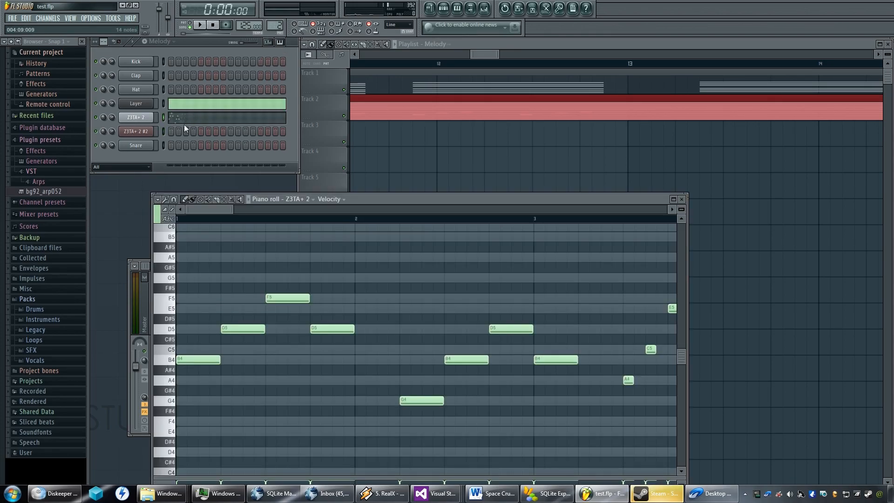
scroll(385, 263, "down", 3)
key("space")
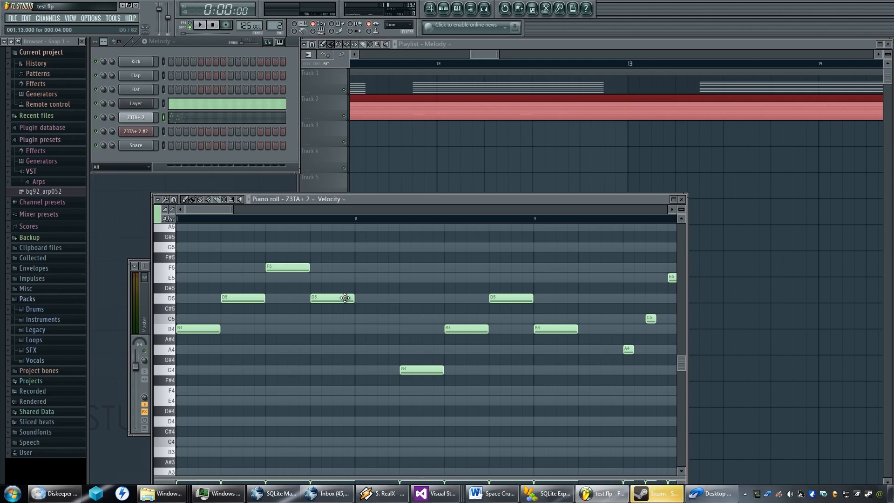
key("space")
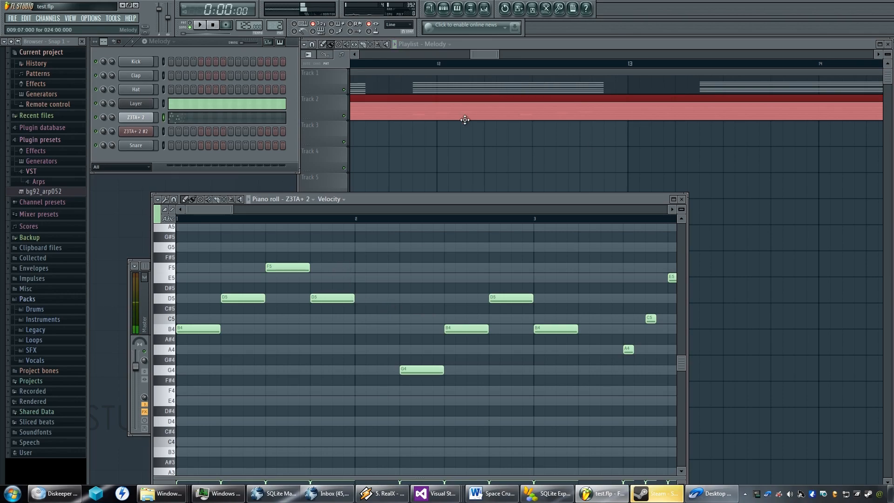
Play the playlist from about bar 9 to hear the Melody clip together with the Base 3 chords.
scroll(464, 120, "down", 2)
scroll(465, 120, "up", 3)
left_click(515, 42)
scroll(476, 123, "down", 4)
scroll(476, 122, "down", 5)
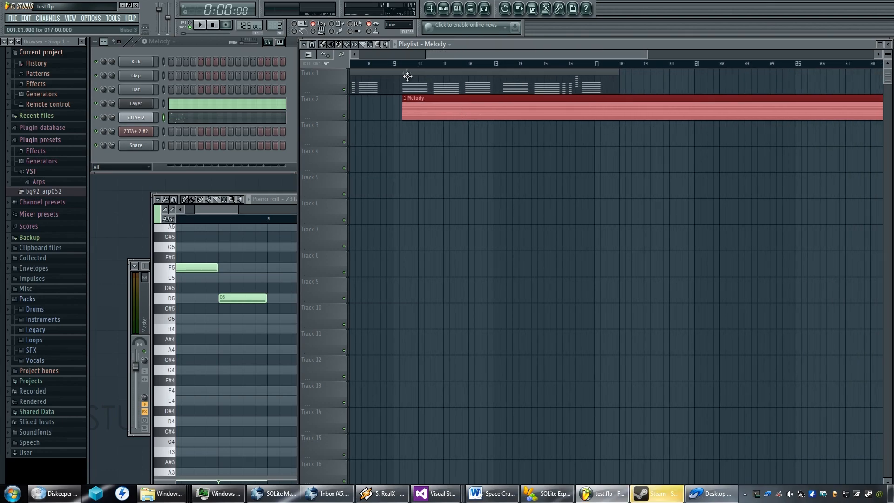
scroll(408, 76, "down", 3)
left_click_drag(437, 52, 353, 56)
scroll(445, 83, "up", 2)
left_click(469, 64)
key("space")
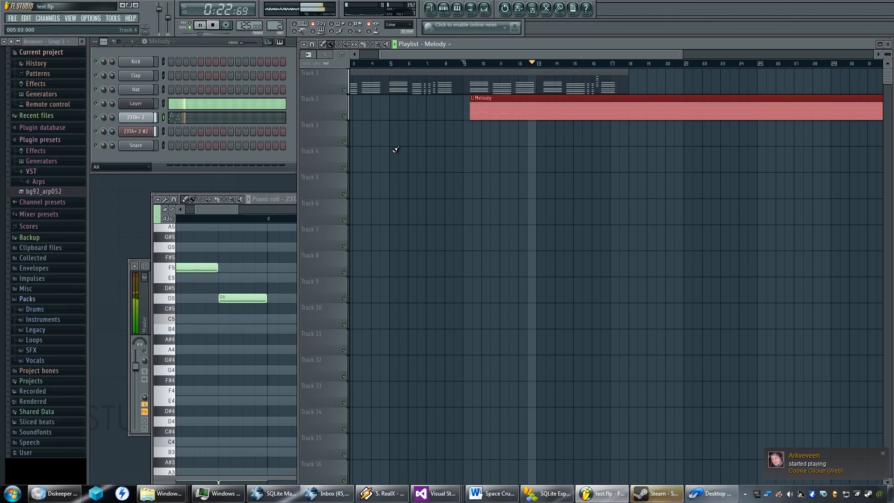
key("space")
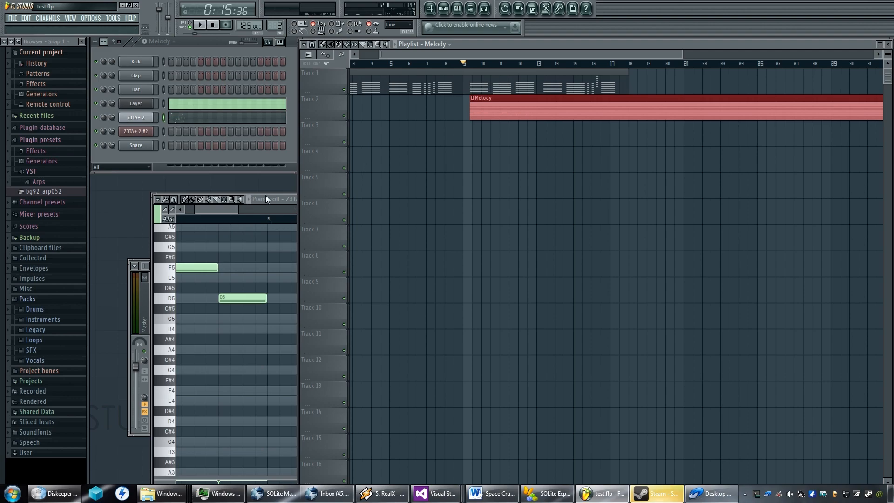
Delete the second A4, C5 and E5 group in bar 4 of the Z3TA+ 2 melody.
left_click(276, 199)
scroll(451, 282, "down", 3)
scroll(491, 287, "up", 3)
scroll(492, 287, "right", 4)
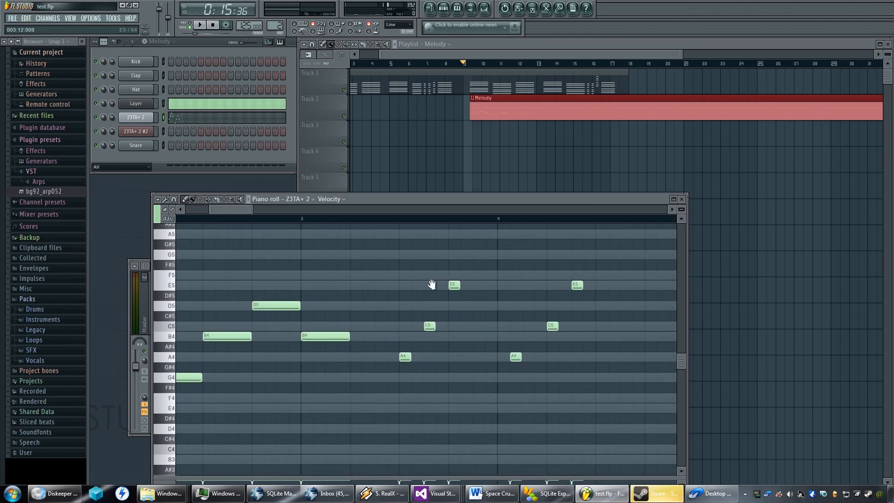
left_click_drag(569, 275, 446, 372)
key("Delete")
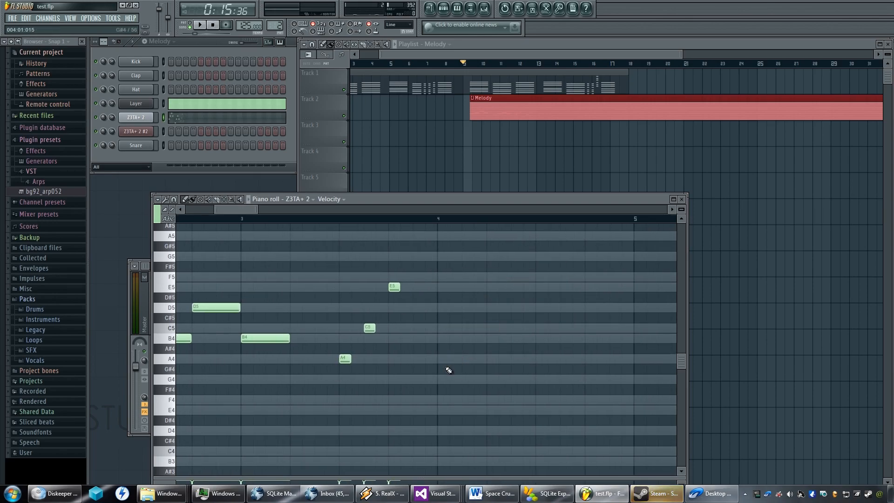
Lengthen the A4, C5 and E5 notes closing the melody to four steps each, end to end, with E5 starting at bar 4.
left_click_drag(406, 331, 562, 310)
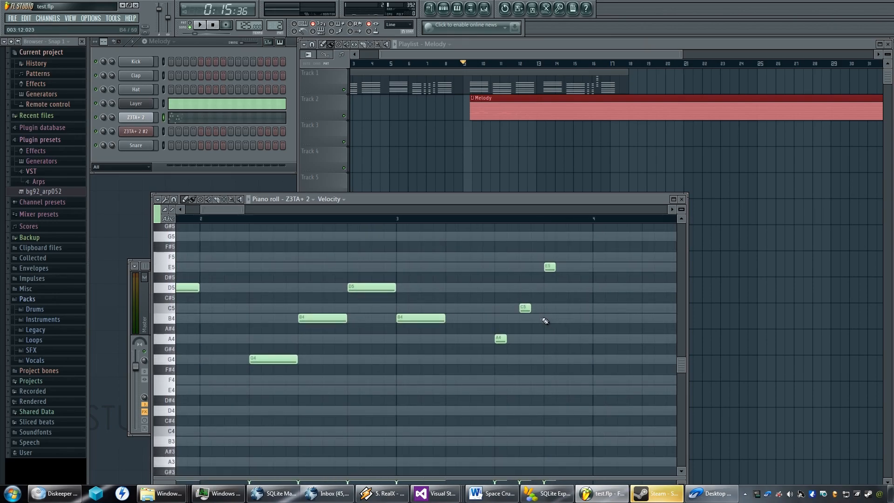
left_click_drag(506, 339, 589, 308)
left_click_drag(549, 267, 598, 266)
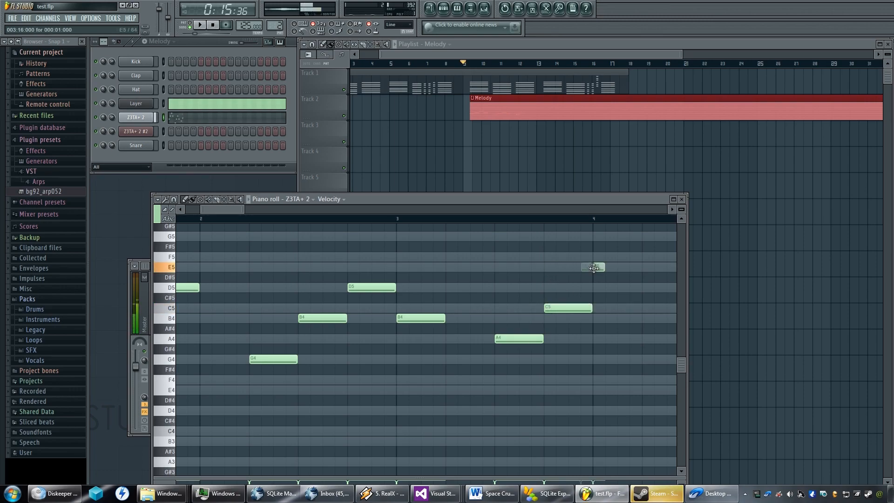
left_click_drag(543, 291, 434, 313)
left_click_drag(490, 289, 544, 289)
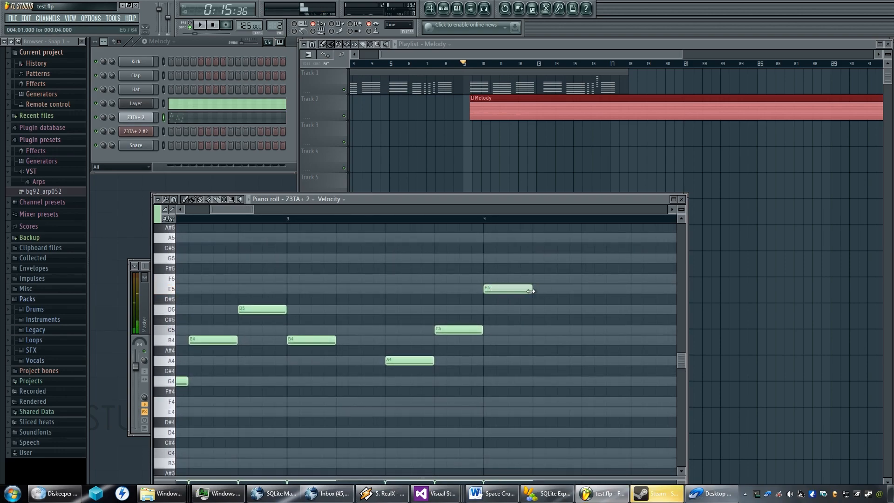
Play the playlist from about bar 9 to hear the lengthened A4, C5 and E5 notes against the chords.
left_click_drag(427, 302, 589, 298)
scroll(481, 322, "down", 3)
scroll(480, 320, "up", 2)
left_click_drag(491, 297, 371, 312)
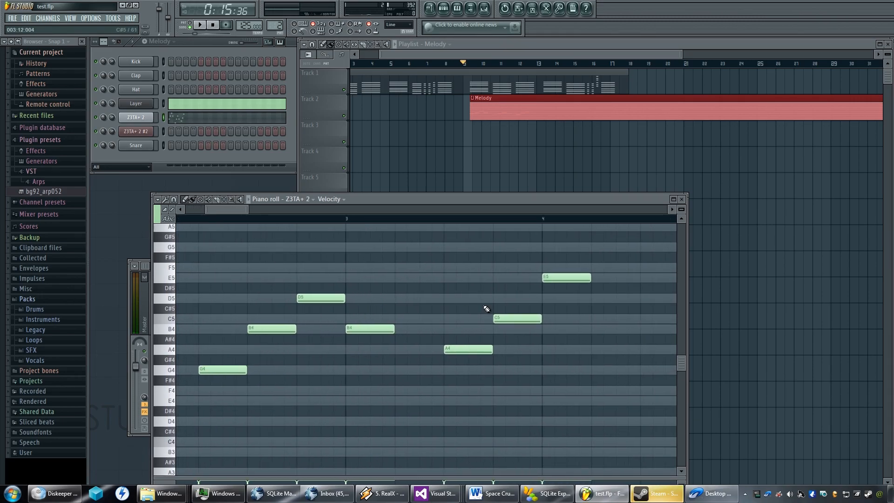
key("space")
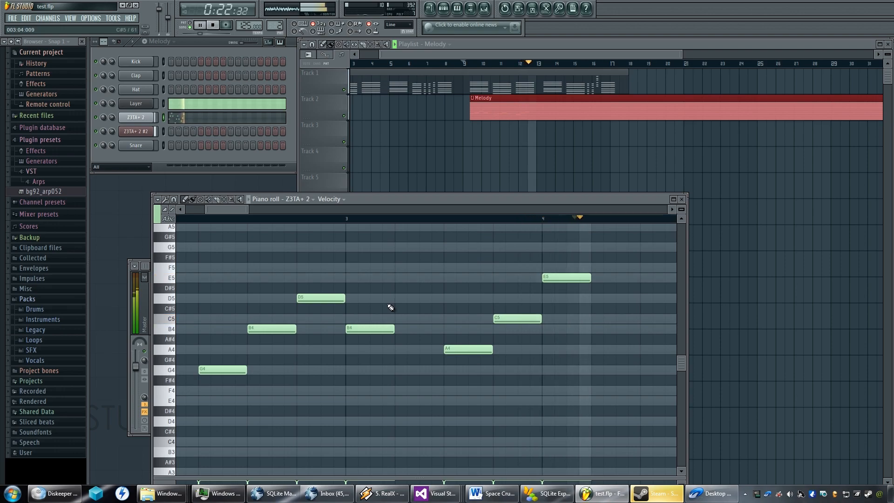
key("space")
Shift all melody notes from the G4 in bar 2 through the final E5 two steps earlier.
scroll(385, 304, "down", 5)
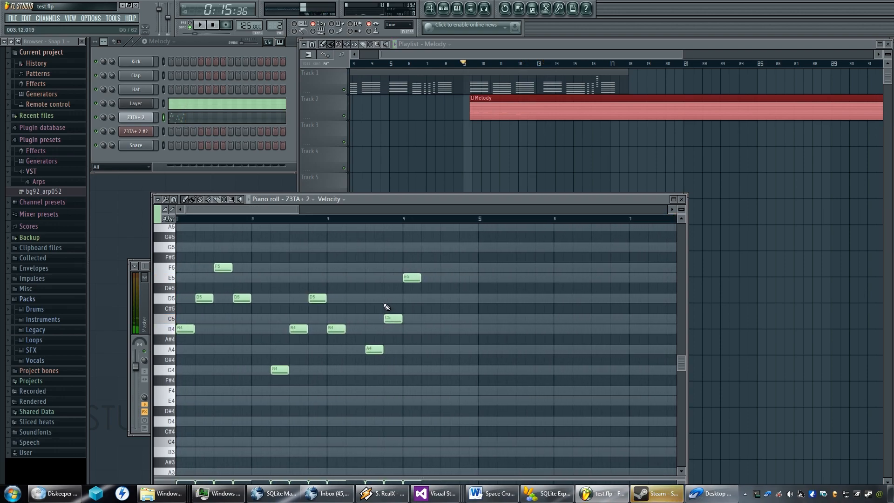
scroll(386, 304, "up", 2)
mouse_move(387, 305)
left_mouse_down()
mouse_move(470, 297)
mouse_move(394, 318)
left_mouse_up()
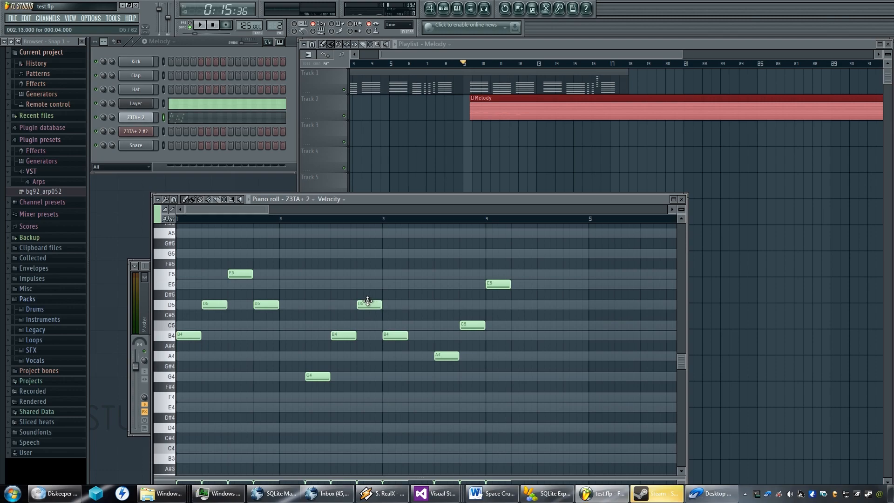
left_click_drag(531, 261, 304, 378)
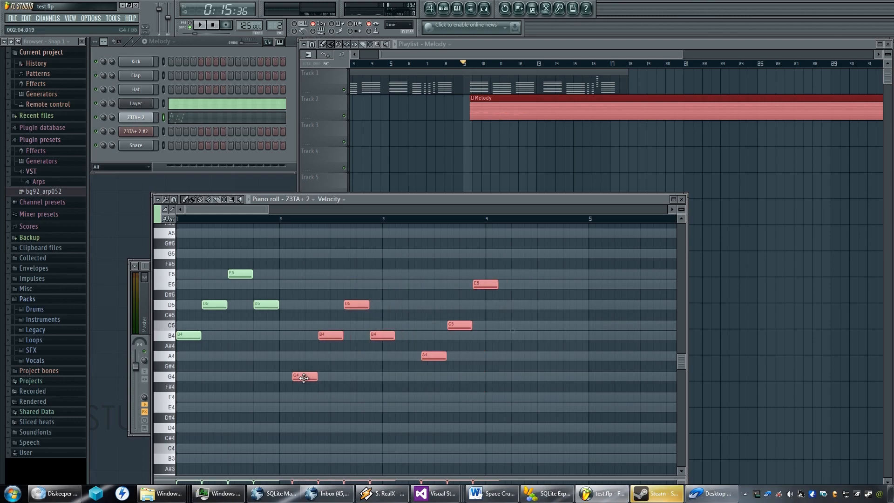
Move the A4, C5 and E5 group two steps earlier so A4 starts at 3:05, and audition it with the chords.
left_click_drag(550, 269, 411, 386)
left_click_drag(428, 356, 415, 356)
key("space")
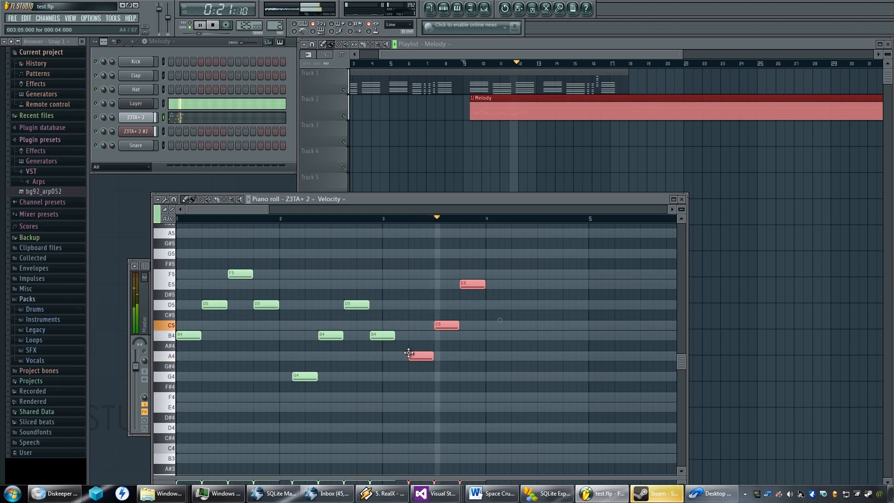
key("space")
Shift the G4, B4, D5, B4 group one step earlier and start the A4, C5, E5 group at 3:03, auditioning the timing.
left_click_drag(542, 259, 285, 419)
left_click_drag(529, 267, 405, 357)
key("space")
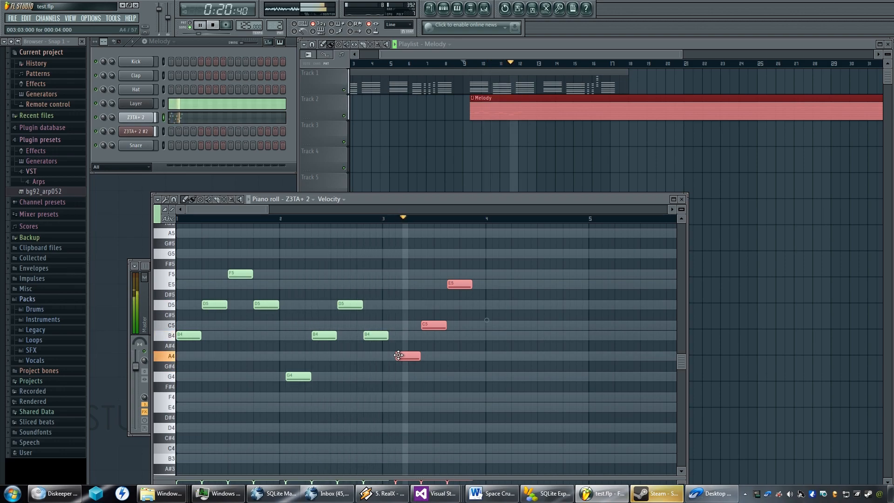
key("space")
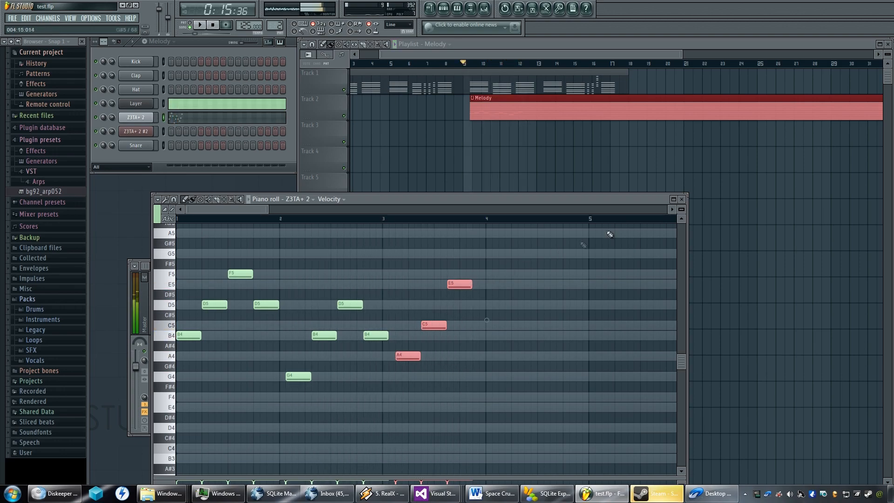
Close the melody notes and open the Z3TA+ 2 #2 chord notes of the Base 3 pattern.
left_click(681, 199)
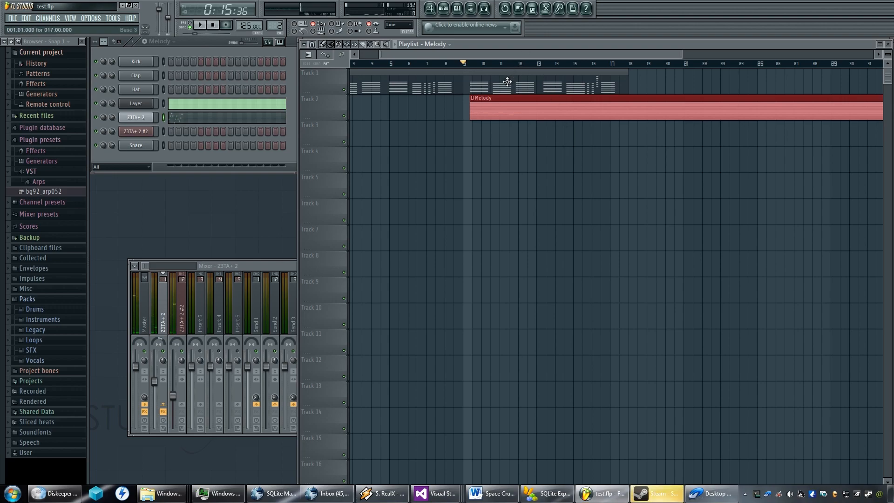
scroll(279, 26, "up", 2)
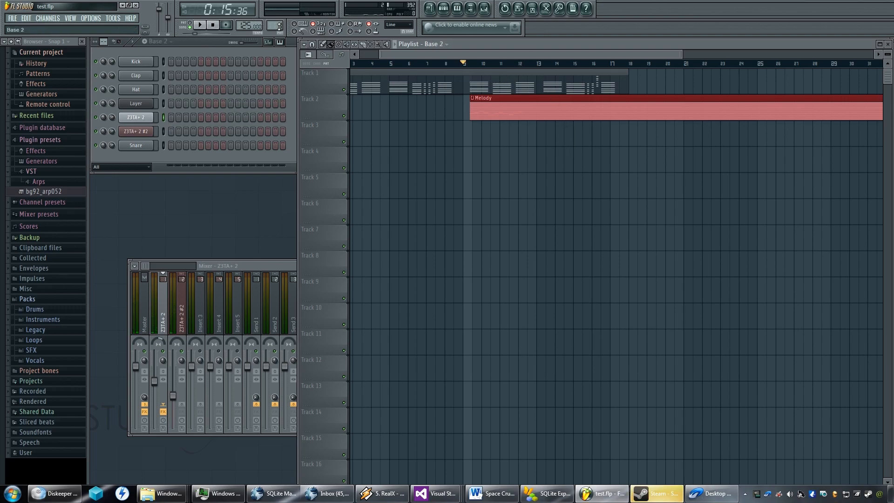
left_click(194, 136)
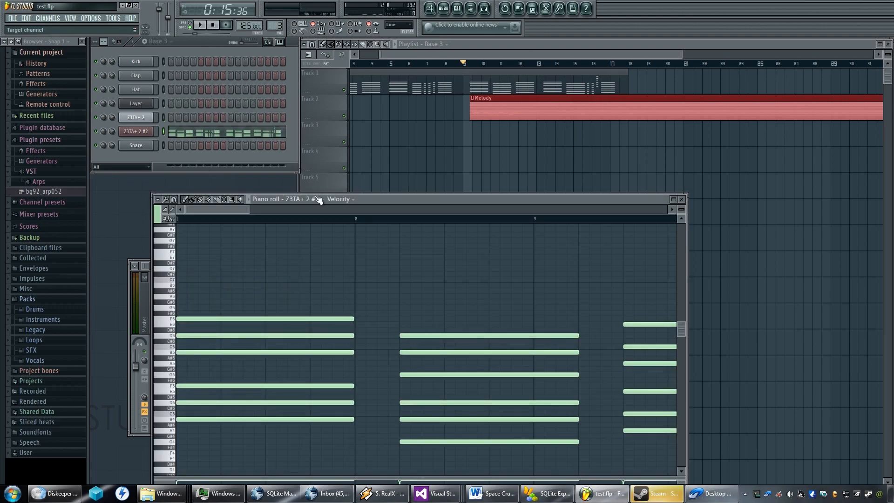
scroll(354, 317, "down", 5)
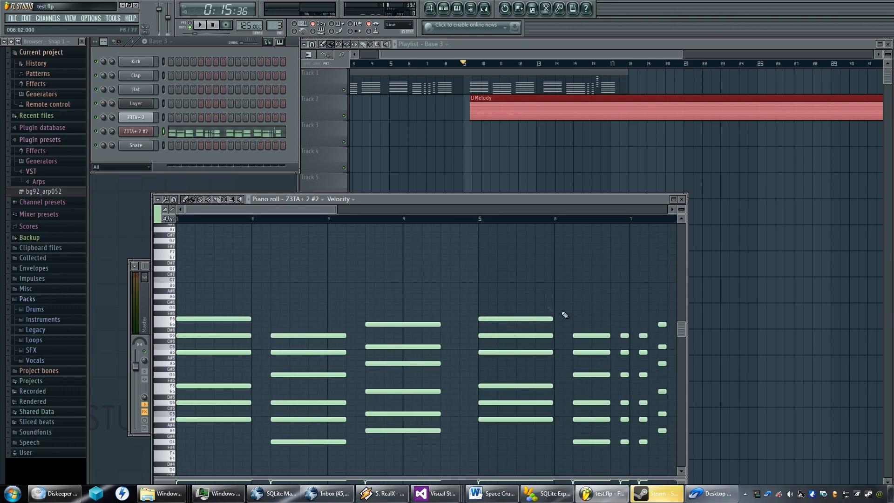
Move the second Base 3 chord, in bar 2, earlier so it starts at 2:02.
left_click_drag(350, 311, 270, 448)
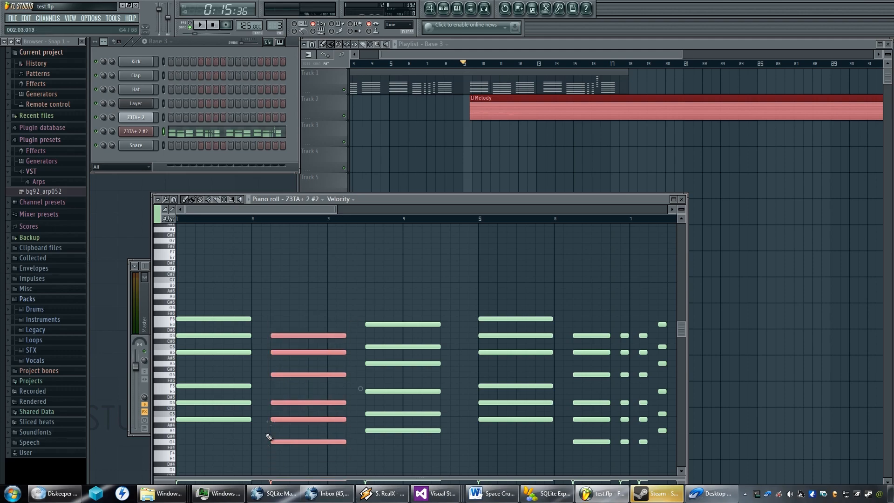
left_click_drag(278, 335, 271, 335)
scroll(269, 335, "up", 3)
scroll(268, 352, "up", 3)
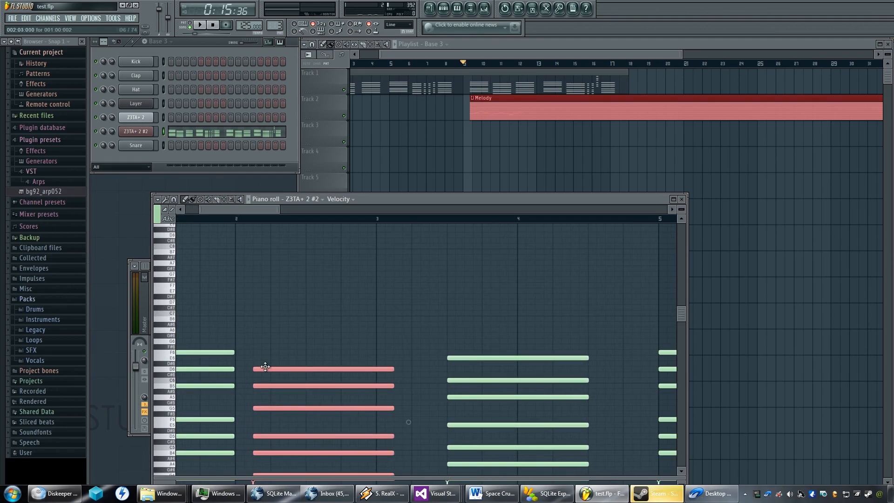
left_click_drag(262, 368, 253, 369)
Move the third Base 3 chord earlier so it starts at 3:03, and audition the change.
left_click_drag(603, 322, 427, 379)
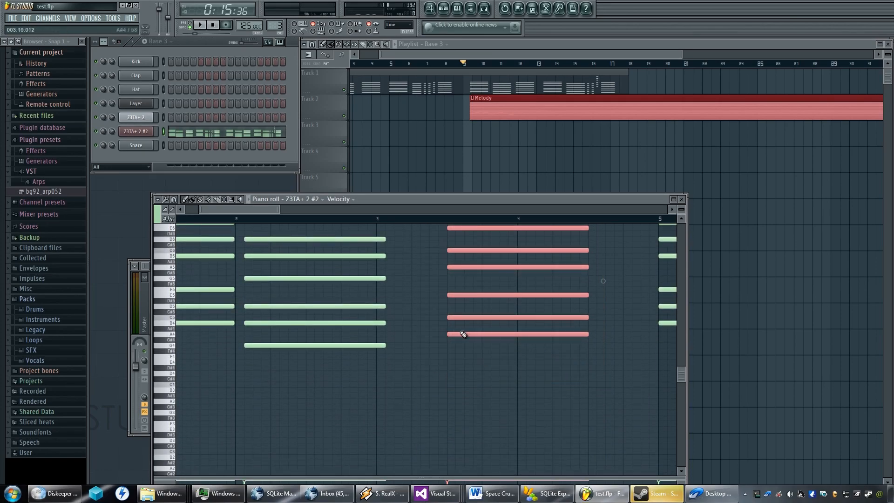
left_click_drag(458, 335, 408, 333)
key("space")
key("space")
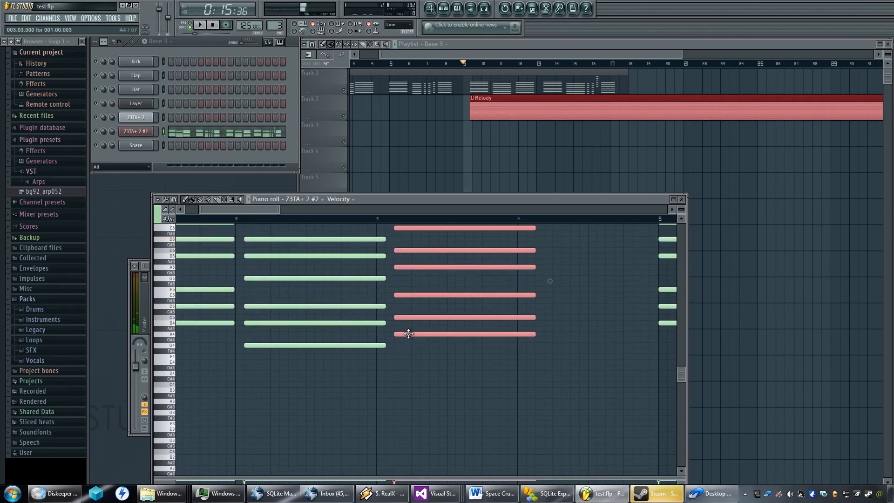
Return playback to the start of bar 1 and play the first Base 3 chords to check their spacing.
scroll(335, 295, "up", 5)
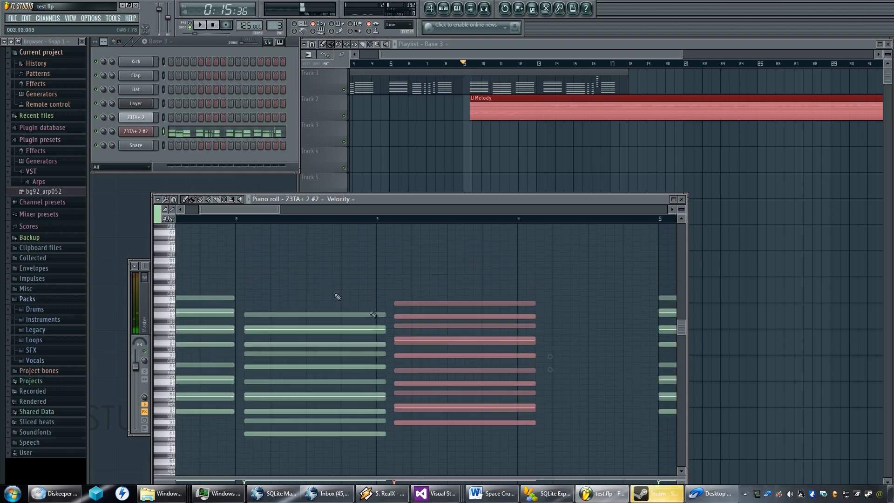
left_click(169, 217)
left_click(177, 218)
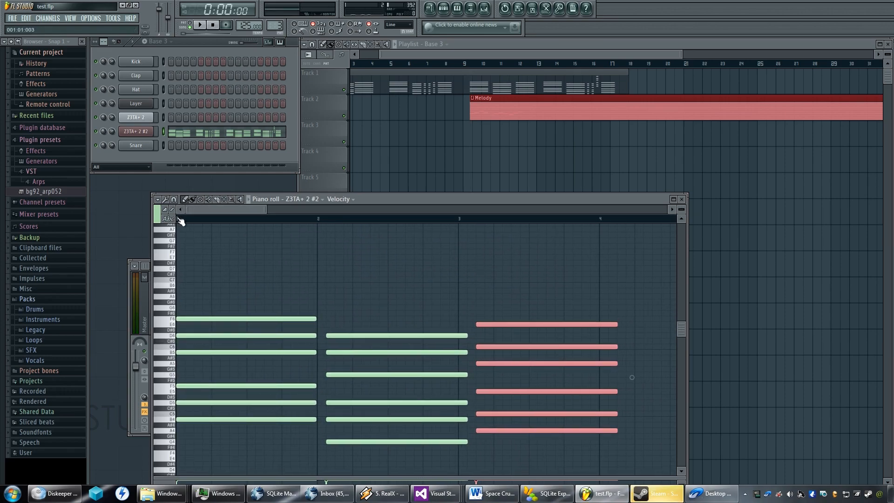
key("space")
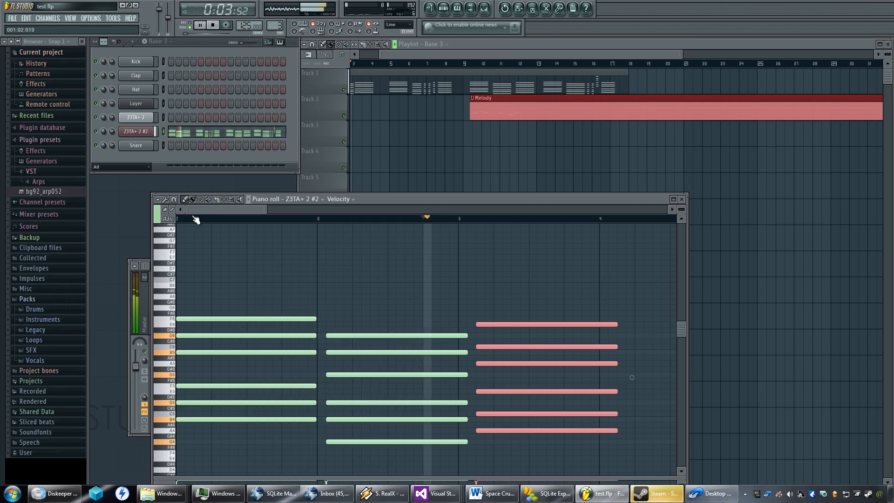
key("space")
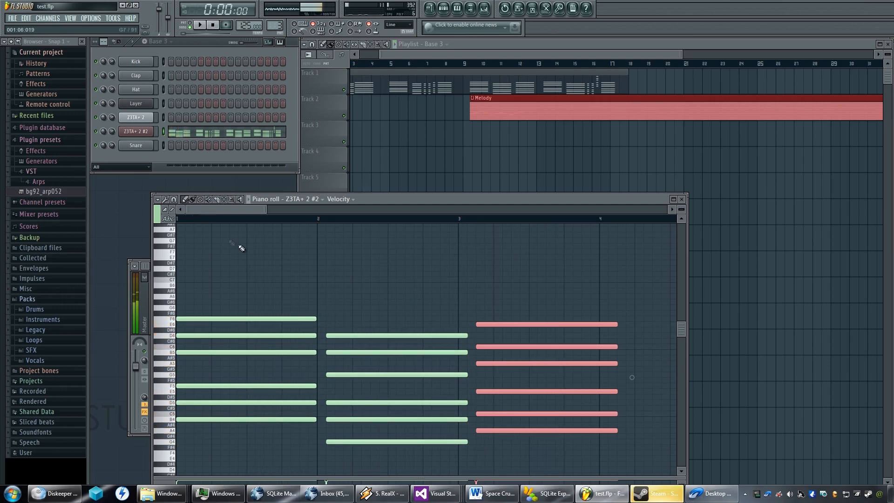
Move the fourth Base 3 chord, at bar 5, two steps later so it starts at 5:03, keeping its original pitches.
scroll(268, 258, "down", 2)
scroll(319, 279, "right", 5)
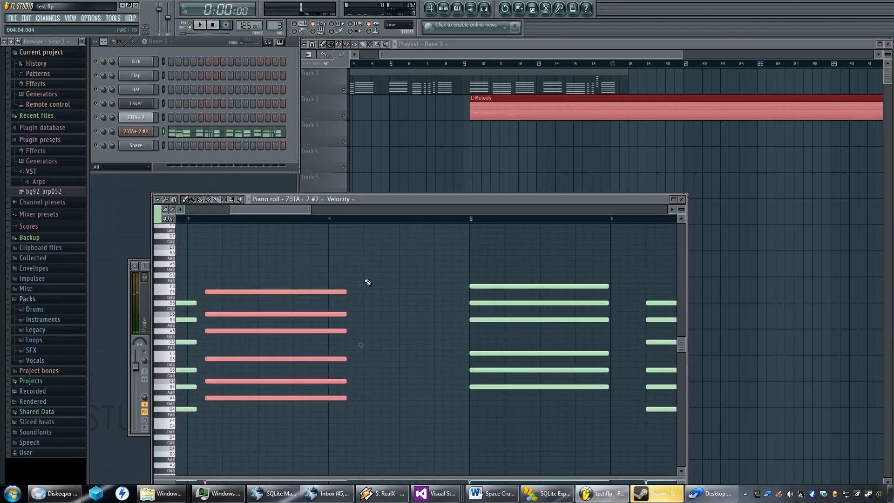
scroll(392, 274, "right", 2)
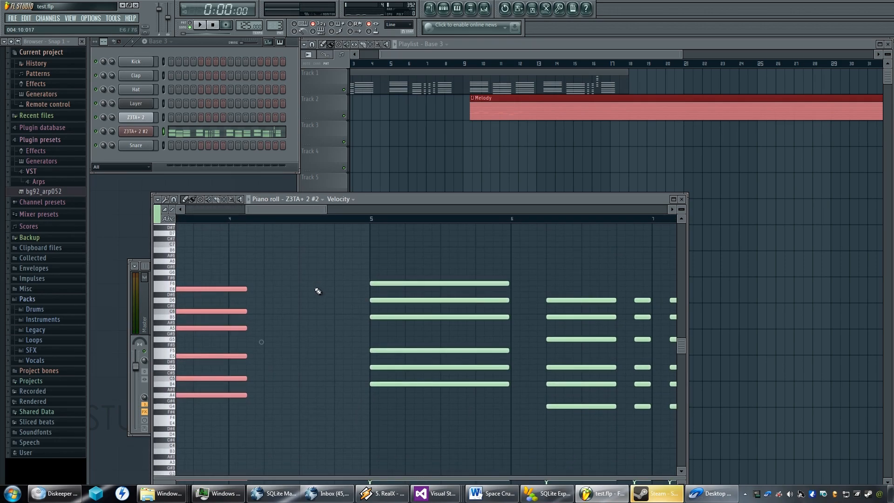
left_click_drag(344, 269, 523, 384)
left_click_drag(530, 258, 405, 409)
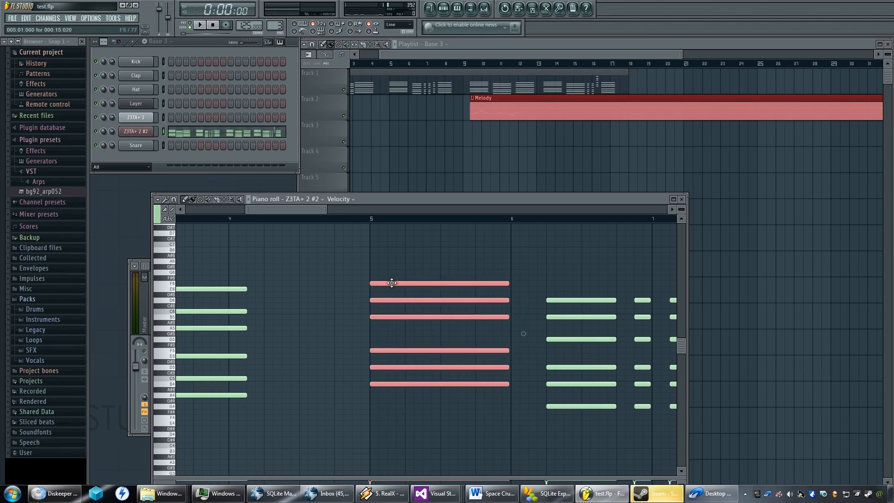
mouse_move(396, 284)
left_mouse_down()
mouse_move(336, 289)
mouse_move(391, 278)
left_mouse_up()
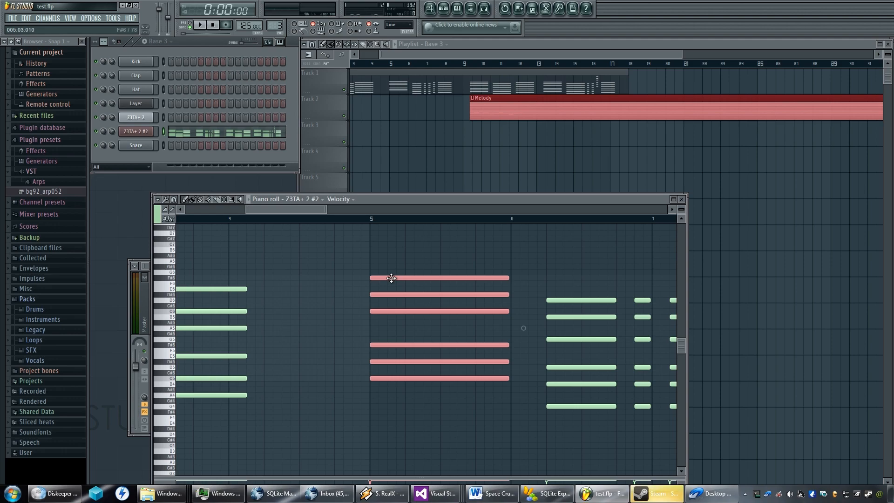
left_click(170, 274)
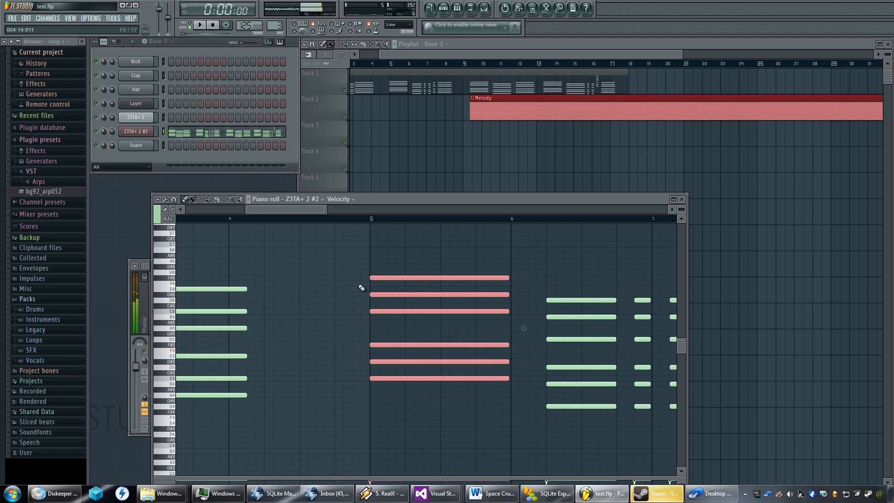
left_click_drag(371, 277, 374, 285)
left_click(170, 283)
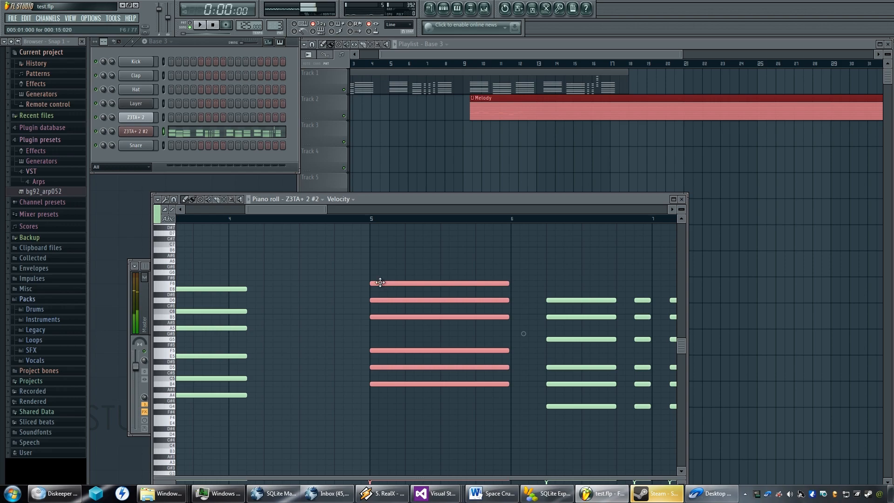
left_click_drag(378, 283, 396, 284)
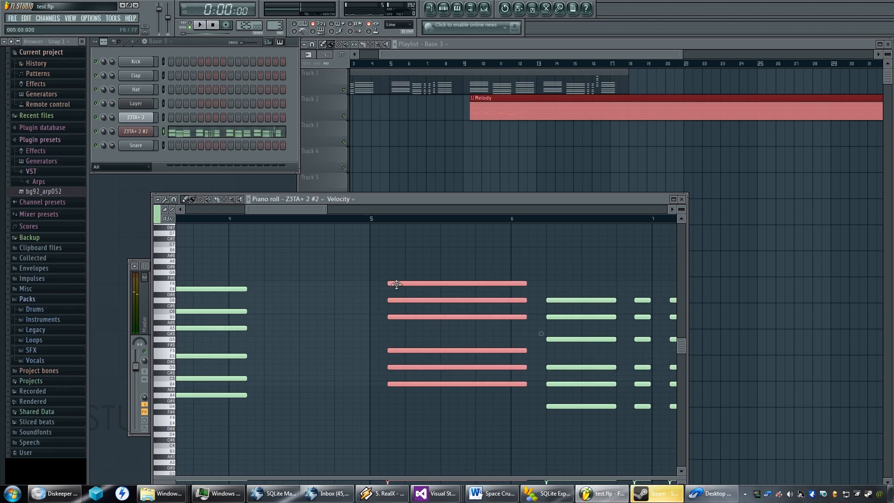
Move the longer chord in bar 6 to start at 6:04, and shift the two short chords following it one step earlier.
scroll(540, 307, "up", 2)
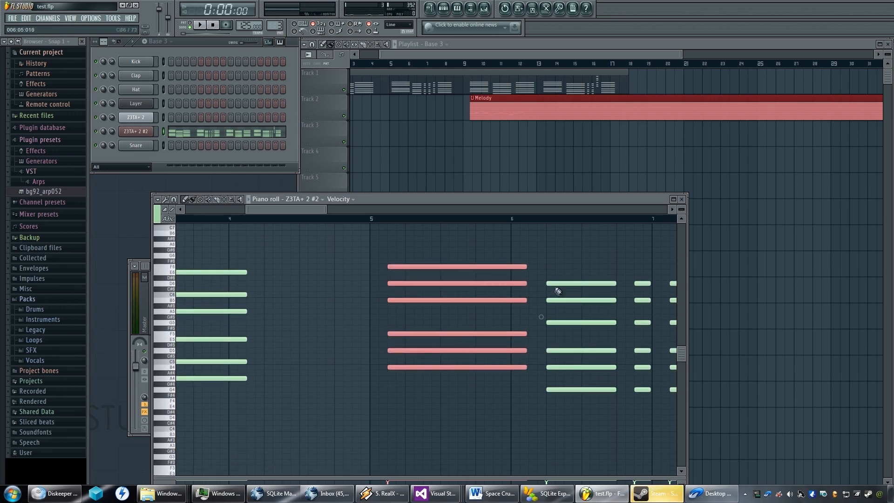
mouse_move(584, 266)
left_mouse_down()
mouse_move(380, 272)
mouse_move(339, 420)
left_mouse_up()
left_click_drag(365, 291, 356, 290)
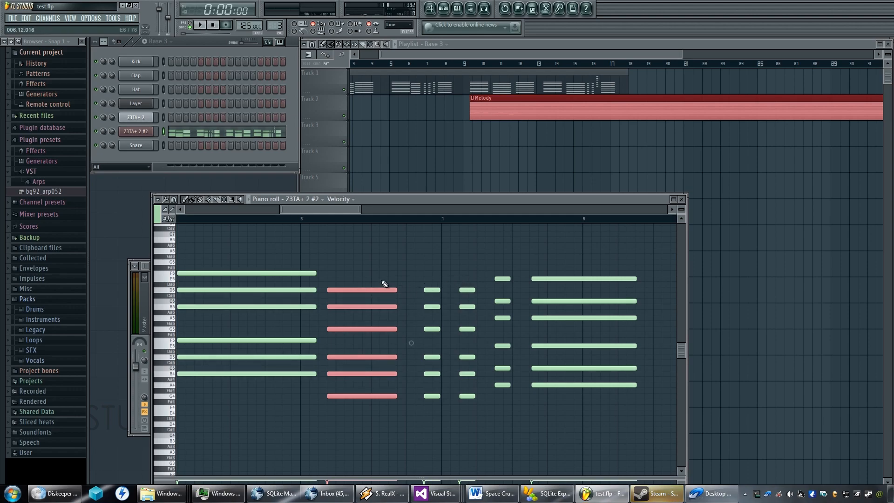
mouse_move(359, 290)
left_mouse_down()
mouse_move(367, 291)
mouse_move(358, 291)
left_mouse_up()
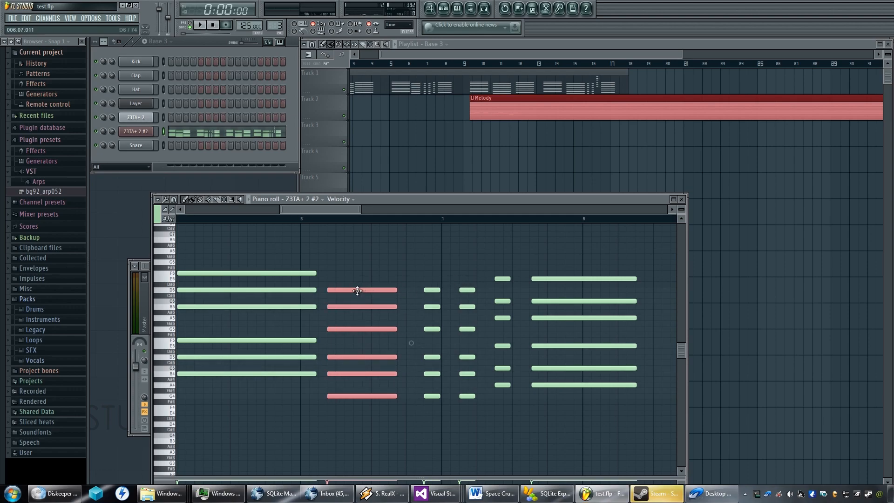
left_click_drag(478, 277, 413, 399)
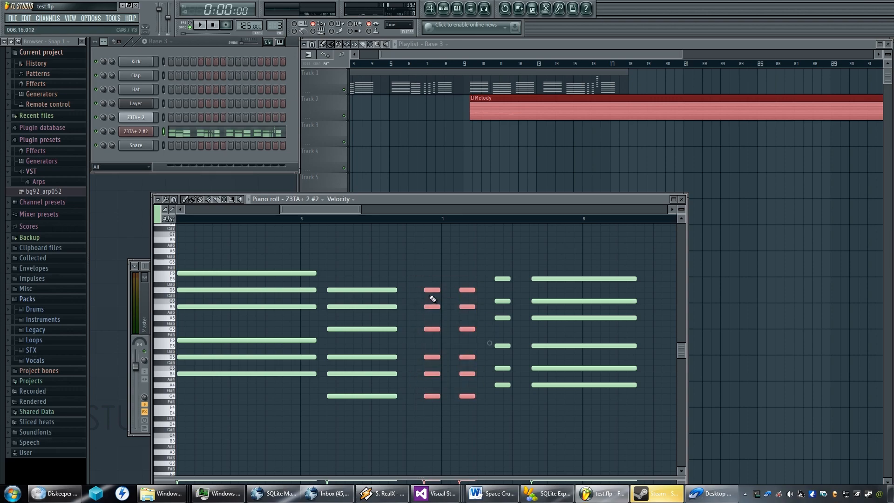
left_click_drag(431, 291, 419, 291)
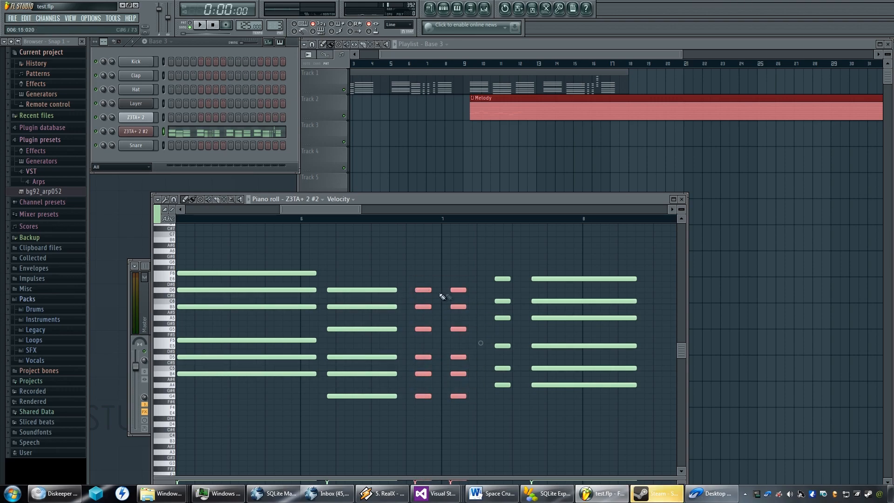
Move the last short chord in bar 7 to start at 7:05 and the long chord after it to 7:08, and audition.
left_click_drag(523, 268, 473, 413)
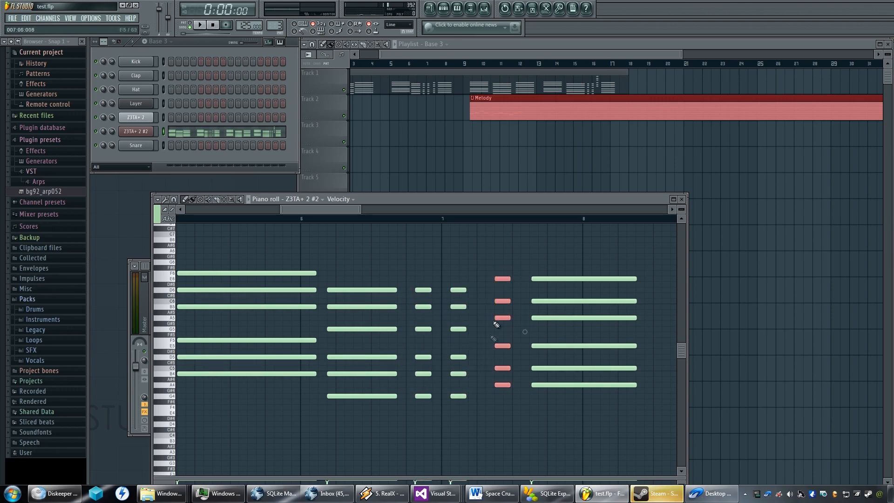
left_click_drag(503, 280, 484, 280)
left_click_drag(598, 268, 529, 421)
left_click_drag(553, 281, 522, 277)
key("space")
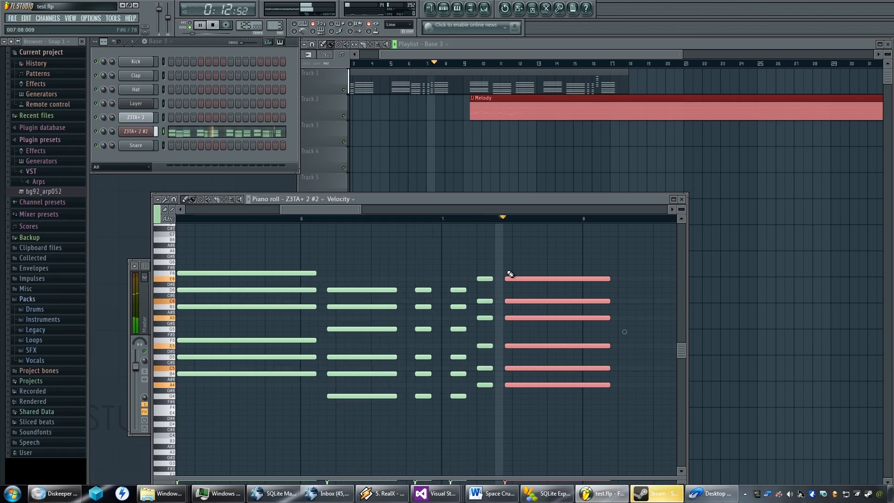
key("space")
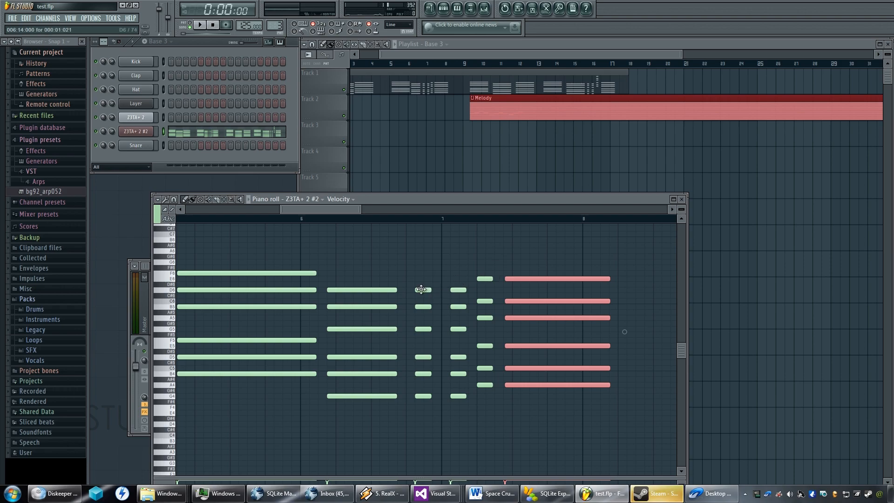
Replace the short chord at 6:14 with newly drawn two-step notes on D6, B5, G5, D5, B4 and G4.
key("ctrl+d")
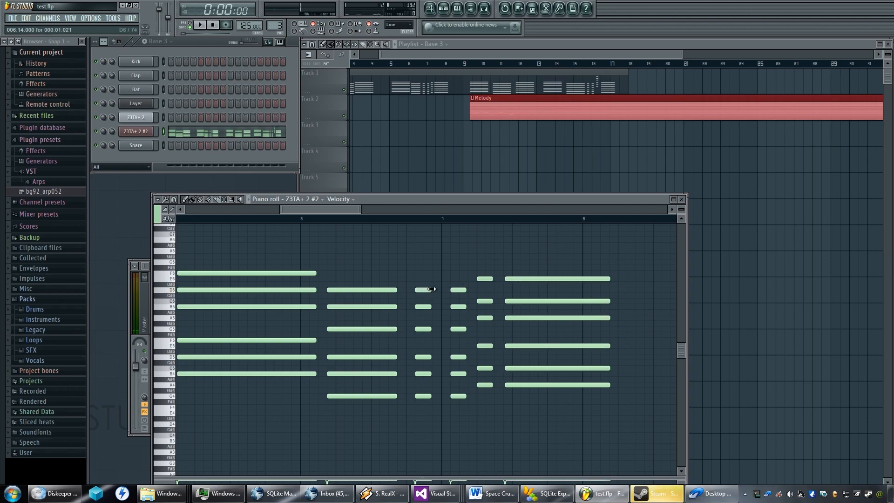
right_click(426, 290)
left_click(419, 290)
right_click(421, 399)
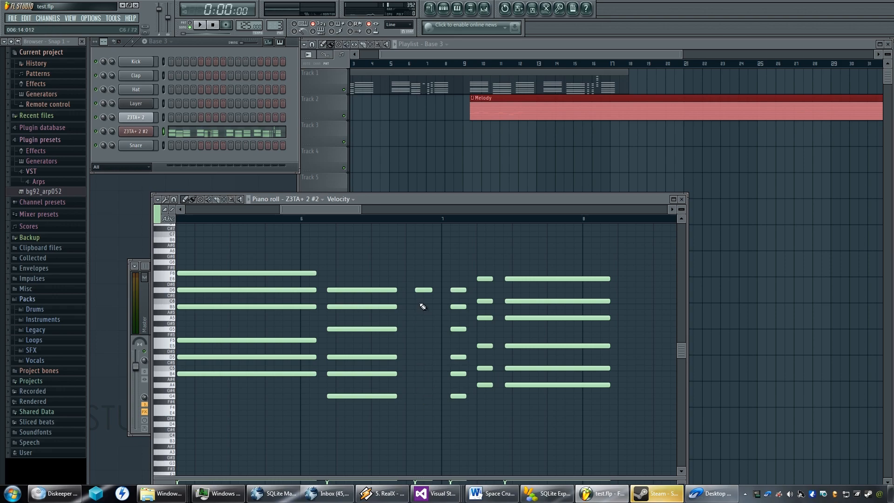
left_click(422, 307)
left_click(421, 329)
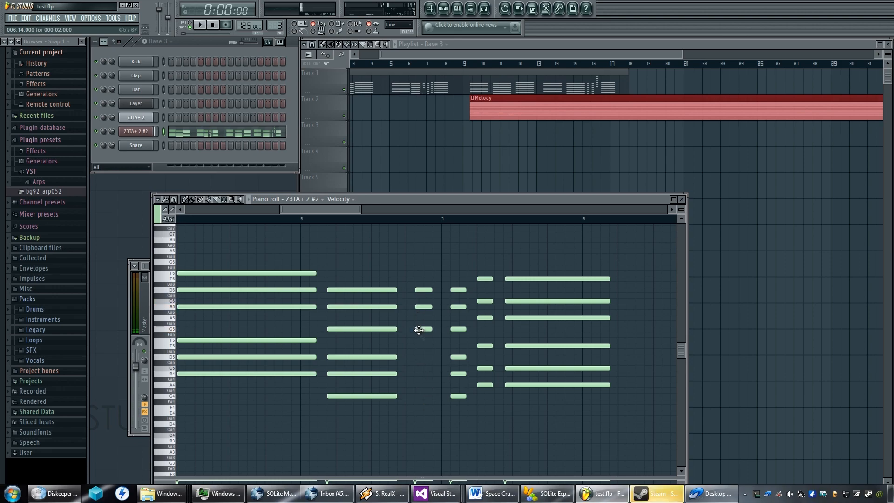
left_click(424, 357)
left_click(421, 373)
left_click(423, 396)
Replace the short chord at 7:02 with newly drawn two-step notes on D6, B5, G5, D5, B4 and G4.
right_click(457, 357)
left_click(456, 290)
left_click_drag(461, 308, 451, 307)
left_click(455, 329)
left_click(456, 357)
left_click(455, 374)
left_click(455, 396)
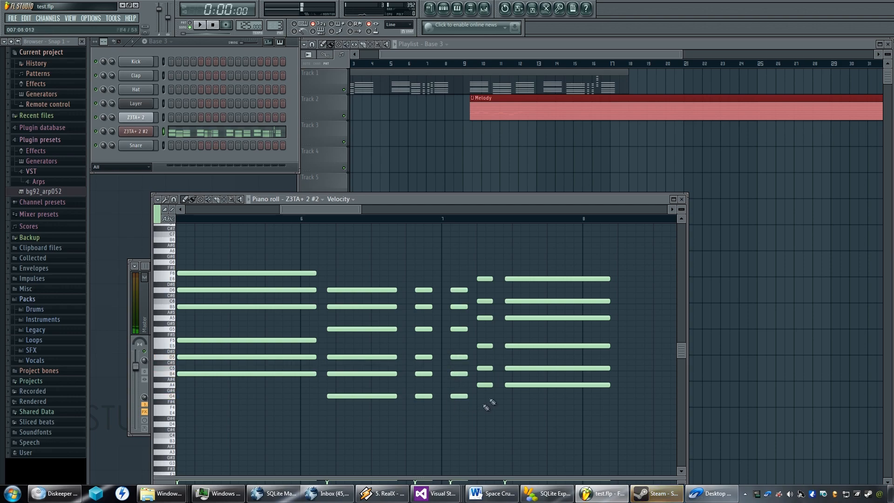
Replace the short chord at 7:05 with newly drawn two-step notes on E6, C6, A5, E5, C5 and A4.
right_click(484, 301)
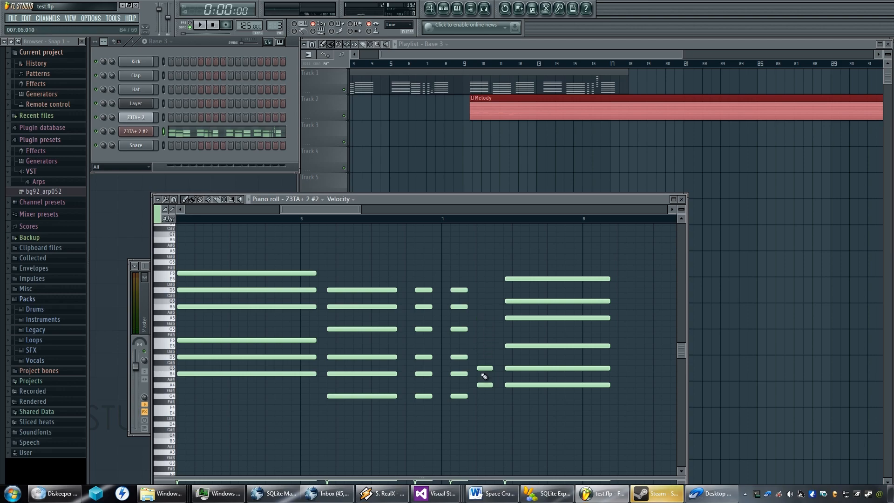
right_click(485, 385)
left_click(483, 281)
left_click(481, 302)
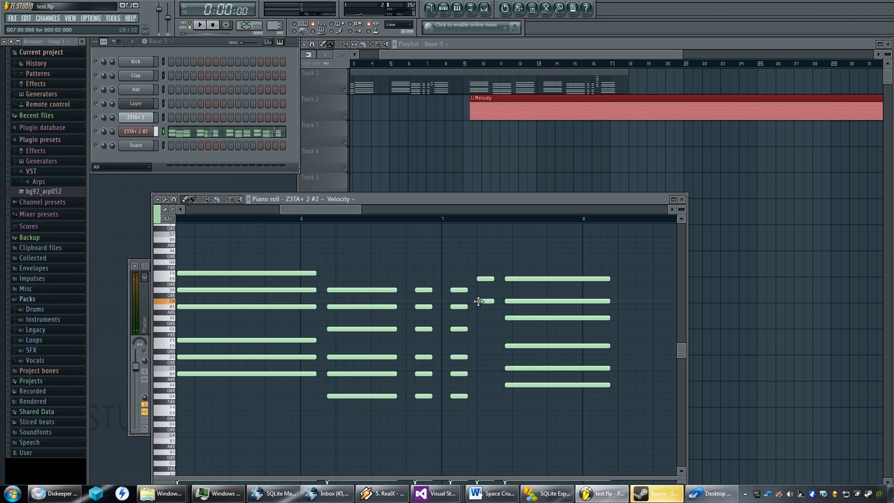
left_click(483, 318)
left_click(485, 352)
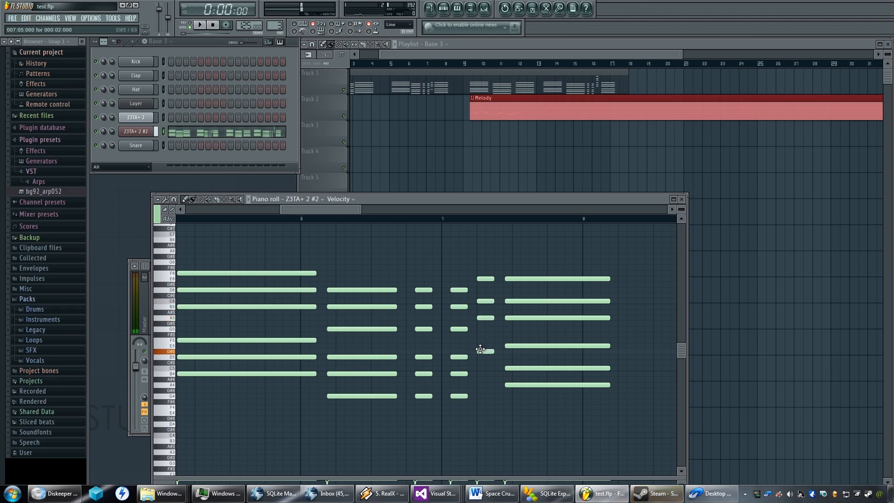
left_click_drag(480, 344, 480, 347)
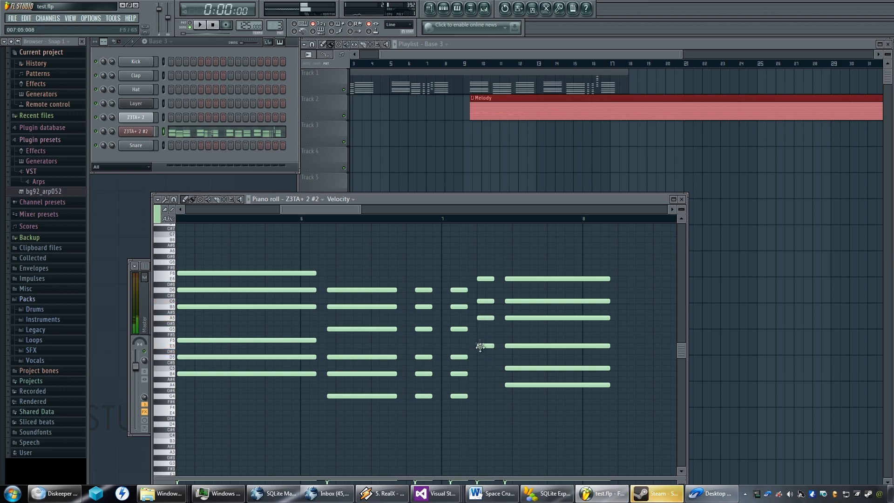
left_click(484, 369)
left_click(484, 385)
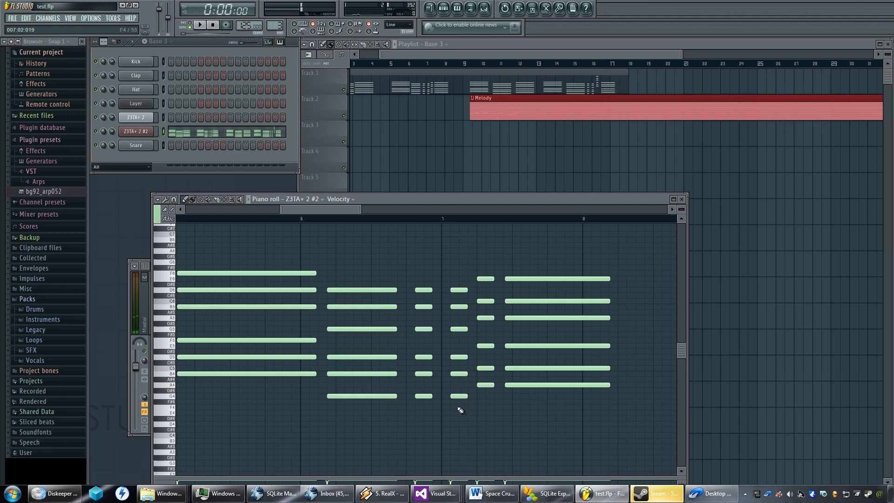
Set the playback position to bar 5 and audition the second group of chords in the piano roll.
left_click(395, 69)
key("space")
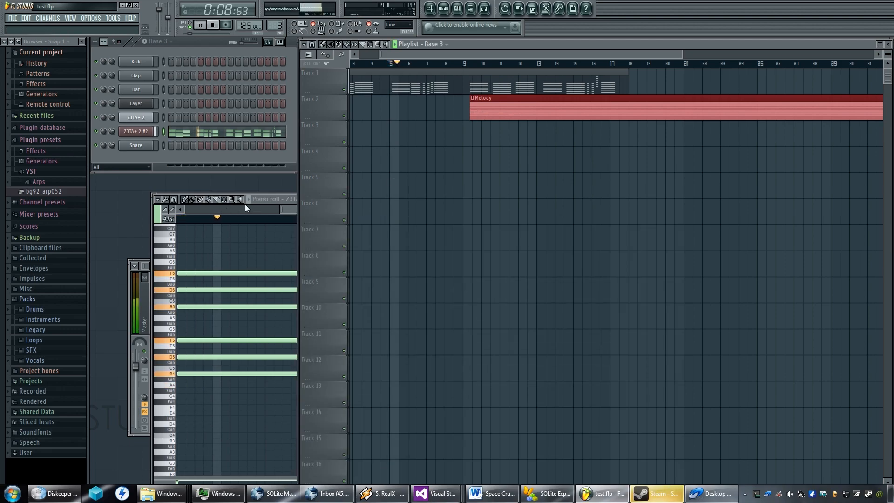
left_click(287, 208)
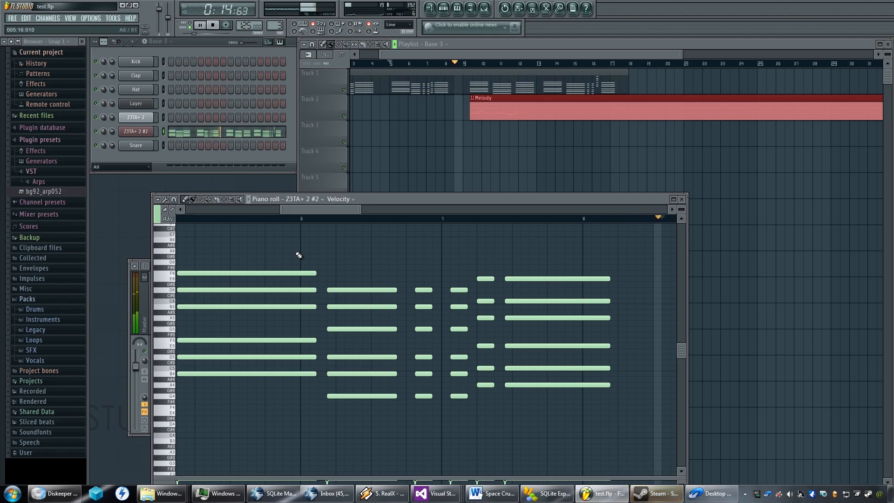
key("space")
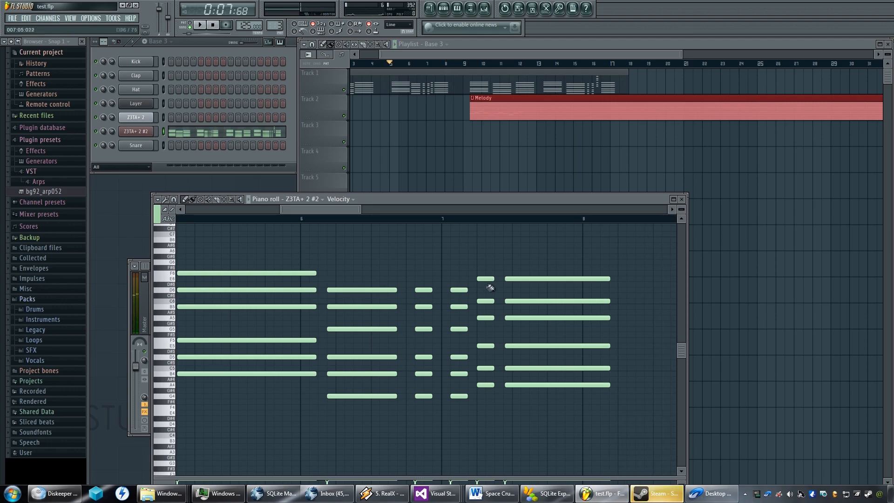
Move the last short chord and the final long chord of bars 7–8 one step later, to 7:06 and 7:09, and audition.
left_click_drag(611, 260, 466, 410)
left_click_drag(622, 247, 477, 408)
left_click_drag(481, 280, 489, 280)
key("space")
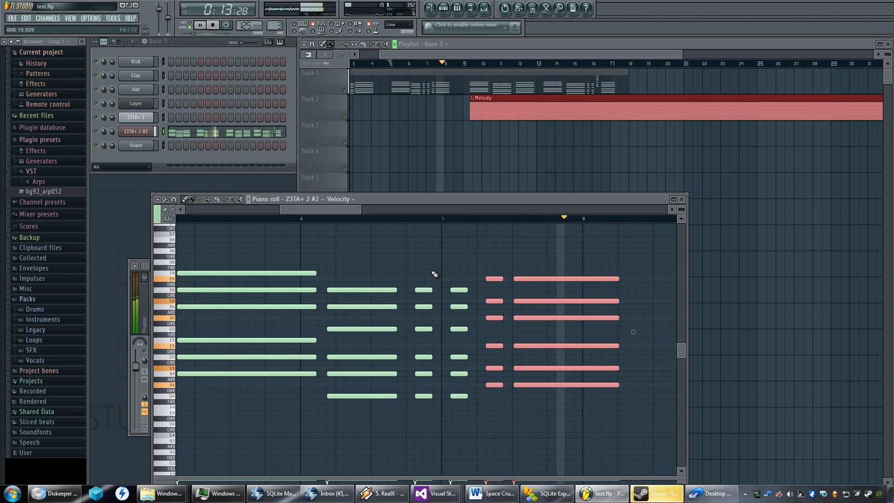
left_click_drag(637, 254, 558, 421)
key("space")
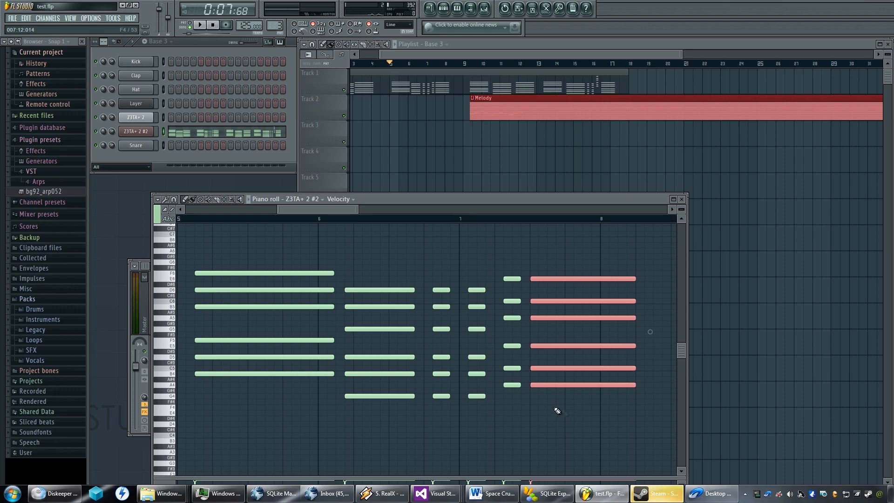
key("space")
key("space")
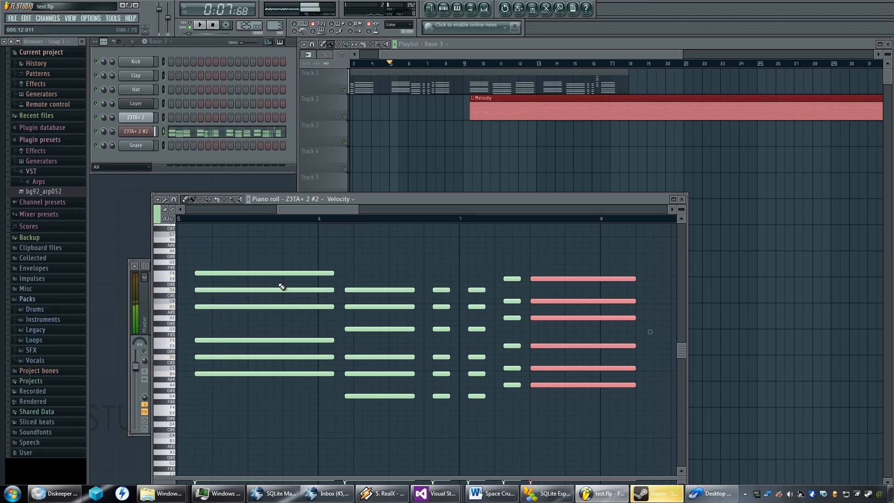
Lengthen the six-note chord starting at 5:03 to a full 16 steps, and audition the passage from bar 5.
left_click(251, 286, "ctrl")
left_click_drag(260, 285, 386, 284)
mouse_move(419, 248)
left_mouse_down()
mouse_move(359, 321)
mouse_move(334, 383)
left_mouse_up()
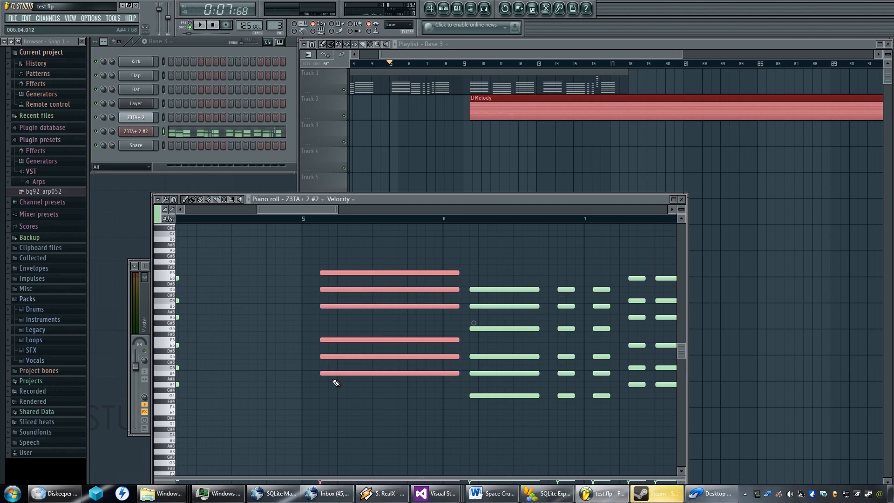
key("shift+Right")
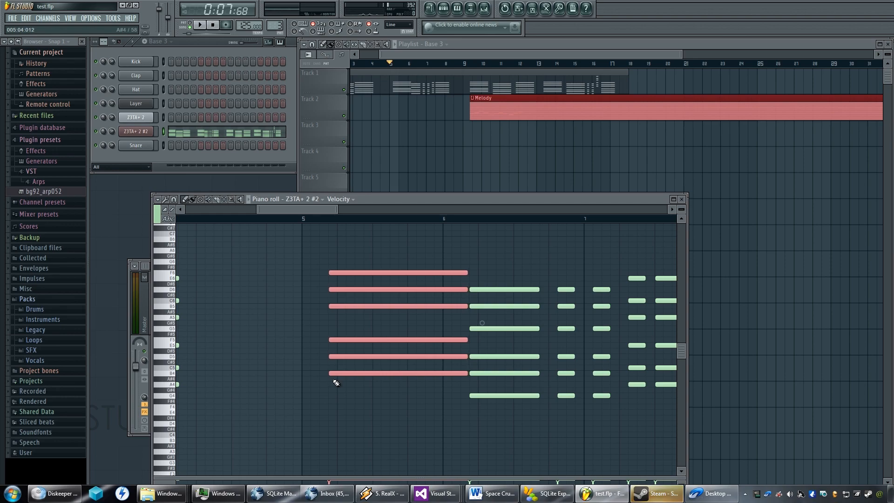
key("shift+Left")
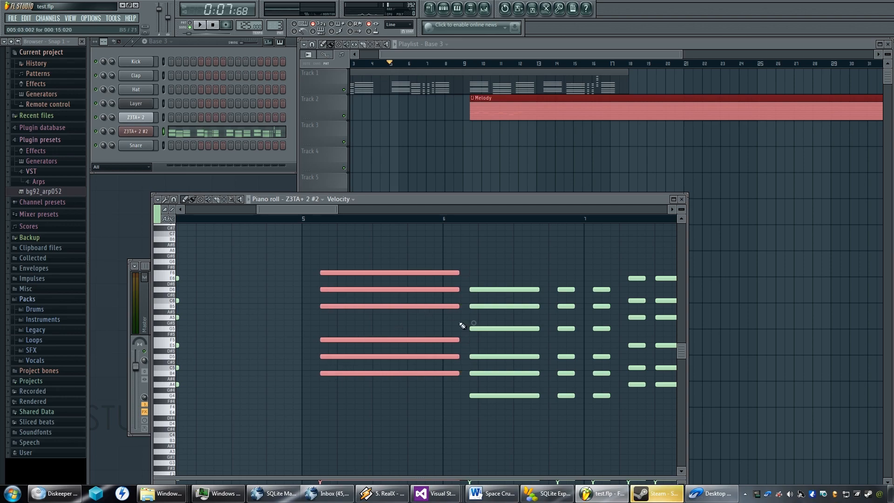
left_click_drag(474, 323, 476, 323)
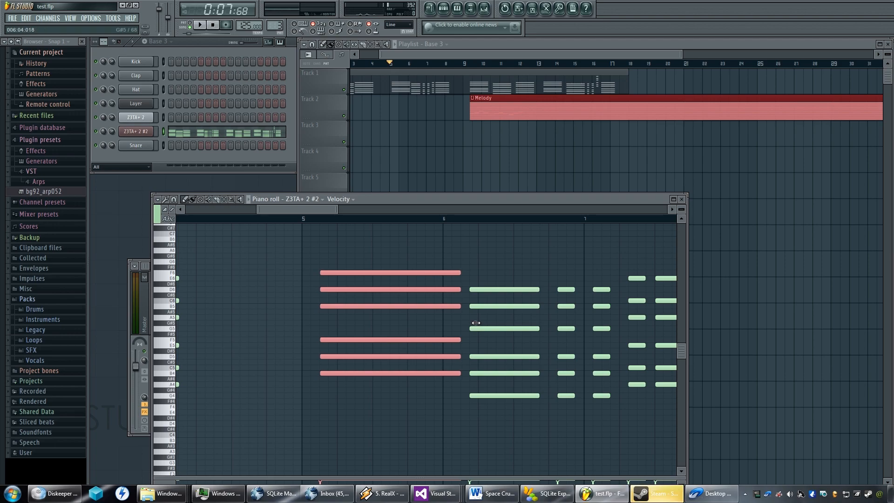
key("space")
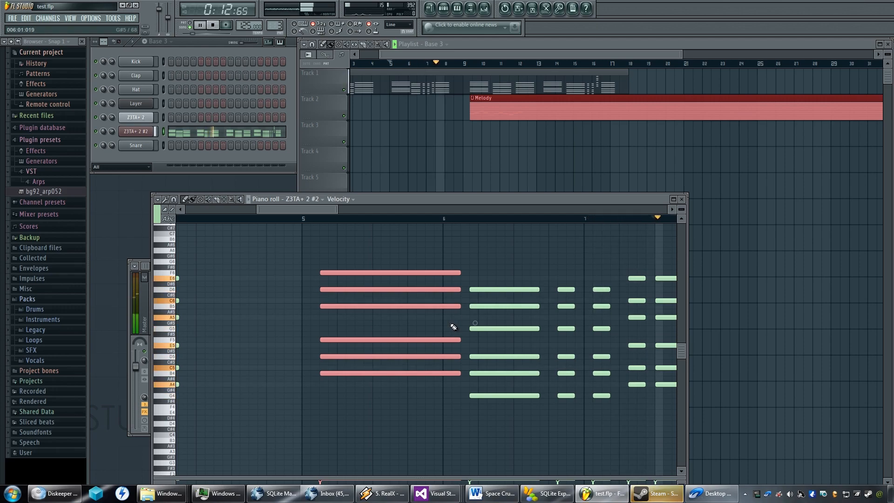
key("space")
left_click(459, 313)
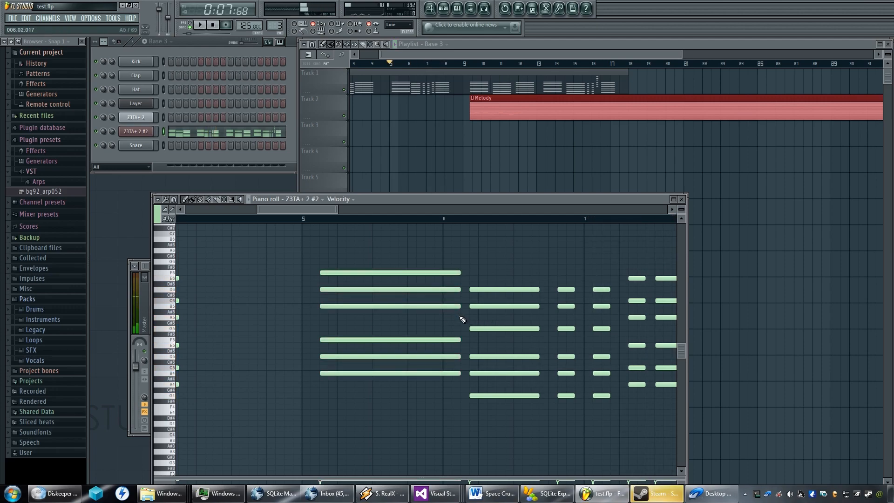
Delete all chords from bar 9 onward and put a copy of the bars 1–8 chord sequence there, starting at bar 9.
scroll(462, 320, "right", 4)
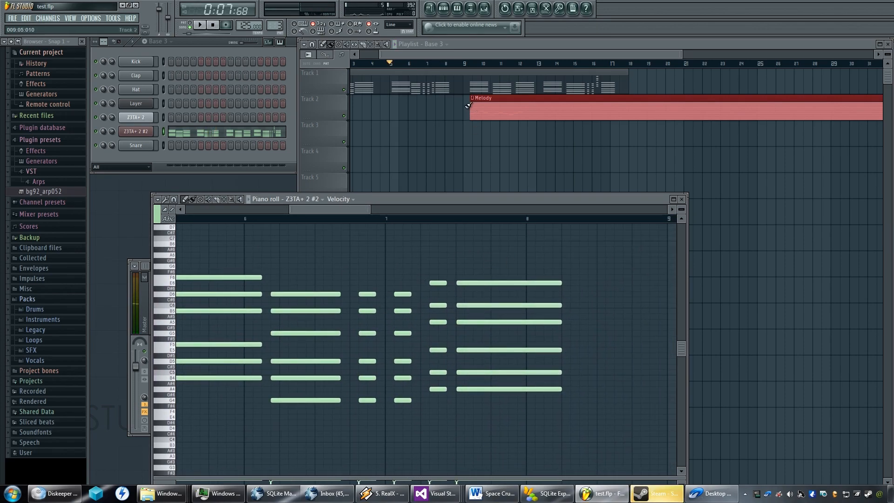
scroll(459, 273, "down", 6)
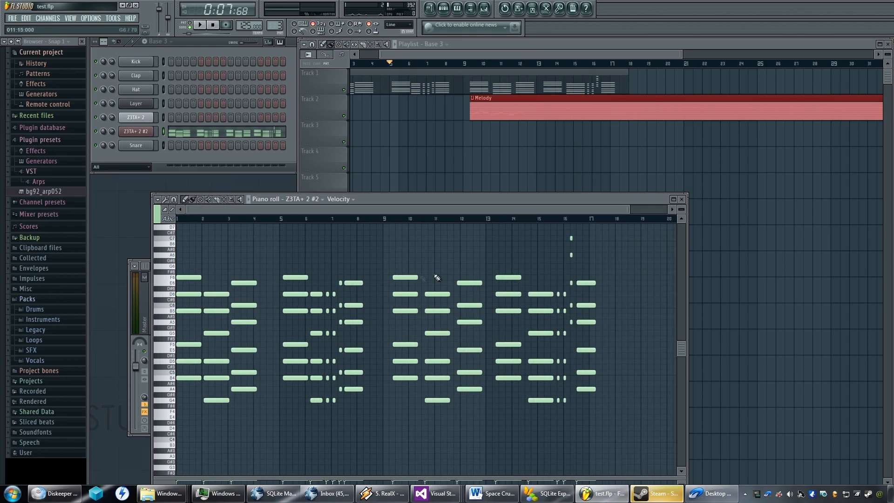
left_click_drag(636, 225, 404, 410)
key("Delete")
left_click_drag(432, 269, 174, 412)
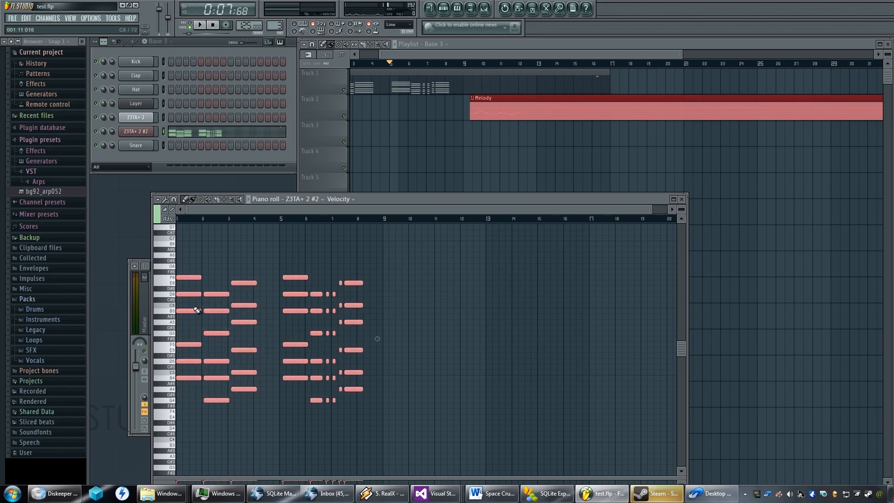
left_click_drag(188, 277, 393, 280)
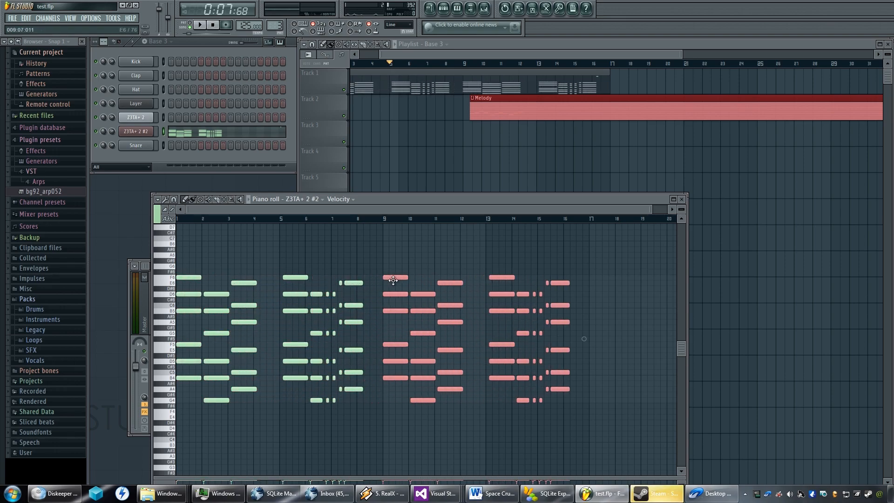
Try shifting the second chord group, in bars 5 to 8, in time with small nudges.
scroll(368, 292, "up", 4)
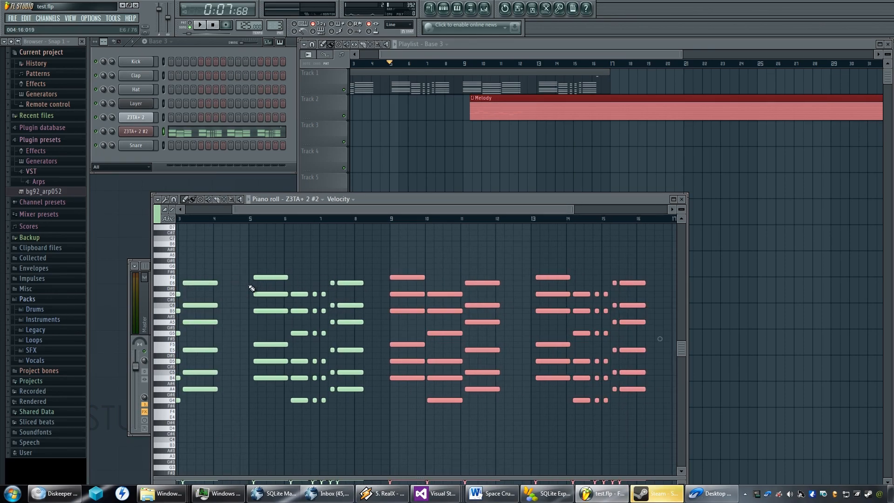
left_click_drag(241, 285, 324, 314)
left_click_drag(431, 271, 318, 476)
left_click_drag(313, 312, 306, 321)
scroll(303, 330, "up", 2)
scroll(297, 344, "down", 2)
key("shift+Right")
key("shift+Right")
key("shift+Right")
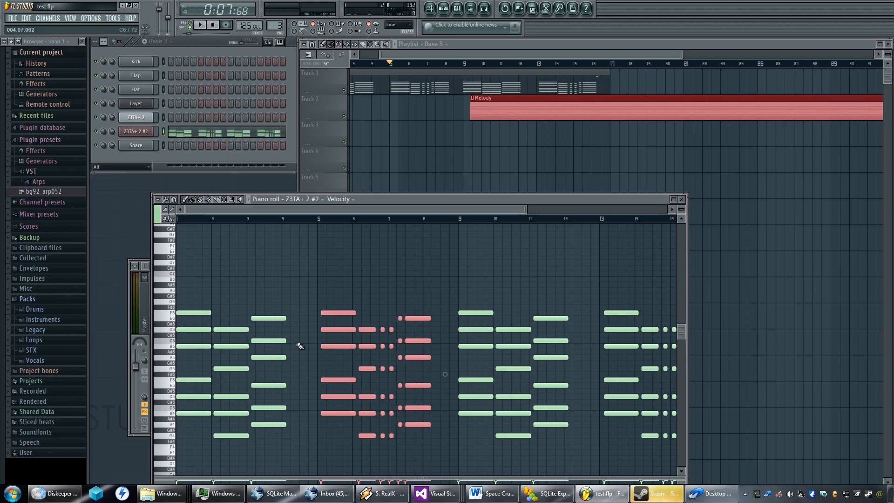
Undo all the nudges made to the chord group in bars 5 to 8.
key("ctrl+z")
key("ctrl+z")
key("ctrl+z")
key("ctrl+z")
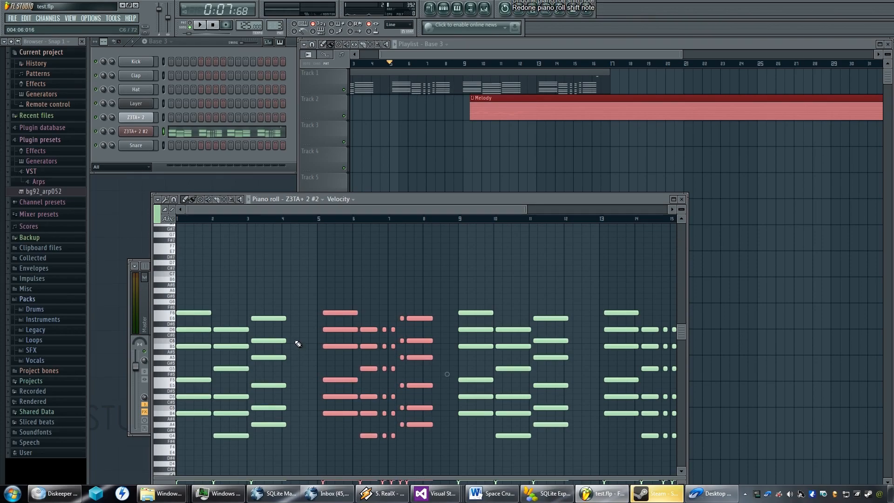
key("ctrl+alt+z")
key("ctrl+alt+z")
key("ctrl+alt+z")
key("ctrl+alt+z")
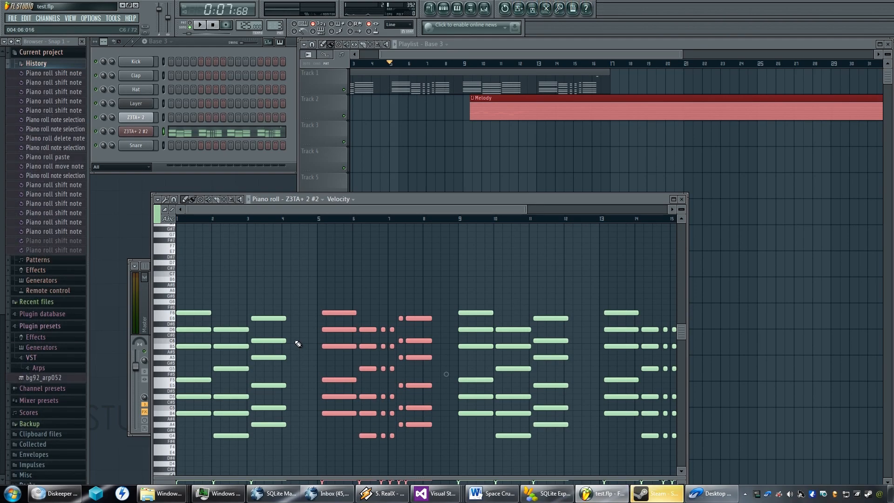
key("ctrl+alt+z")
key("ctrl+alt+z")
key("ctrl+alt+z")
key("ctrl+alt+z")
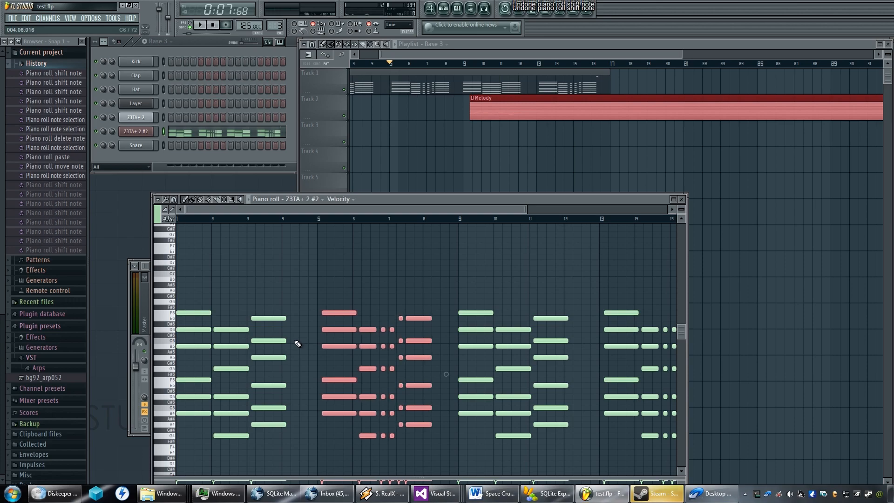
Select the chord group in bars 5 to 8 and examine the gap before its first chord around bar 5.
left_click_drag(442, 283, 305, 480)
scroll(305, 373, "up", 2)
scroll(309, 372, "up", 5)
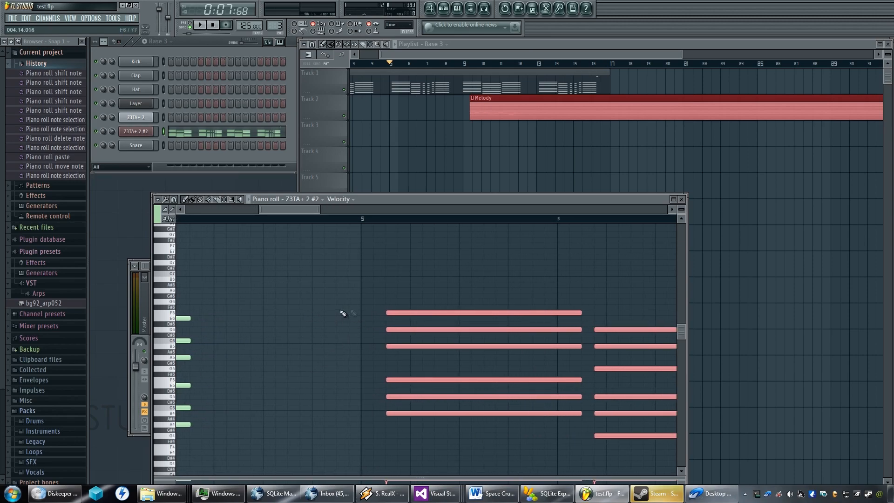
left_click_drag(283, 328, 399, 309)
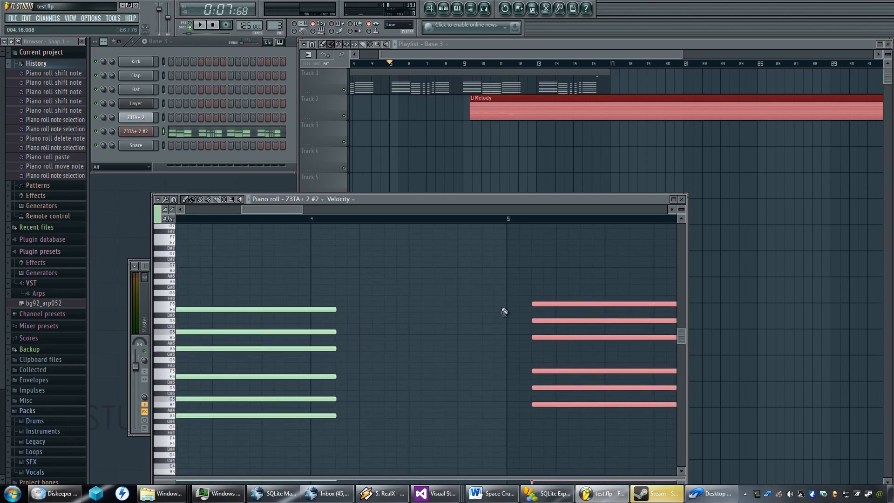
scroll(503, 310, "down", 4)
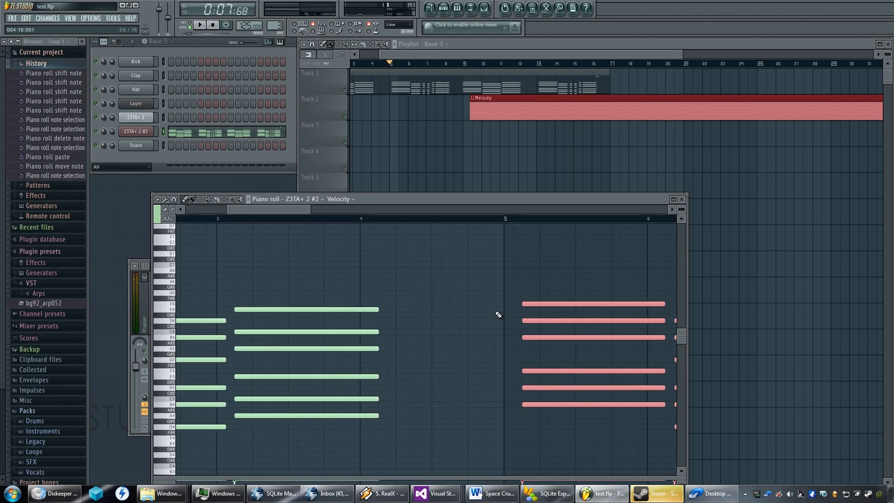
scroll(493, 312, "up", 4)
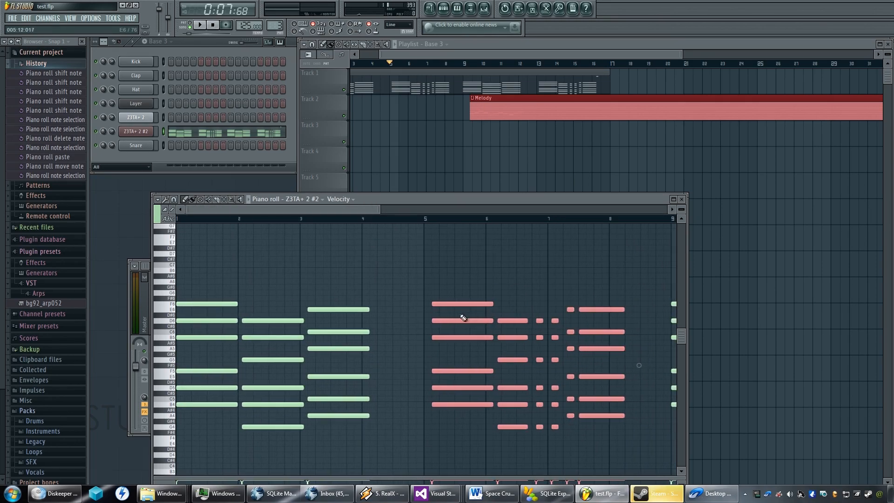
scroll(402, 325, "up", 5)
scroll(407, 324, "down", 4)
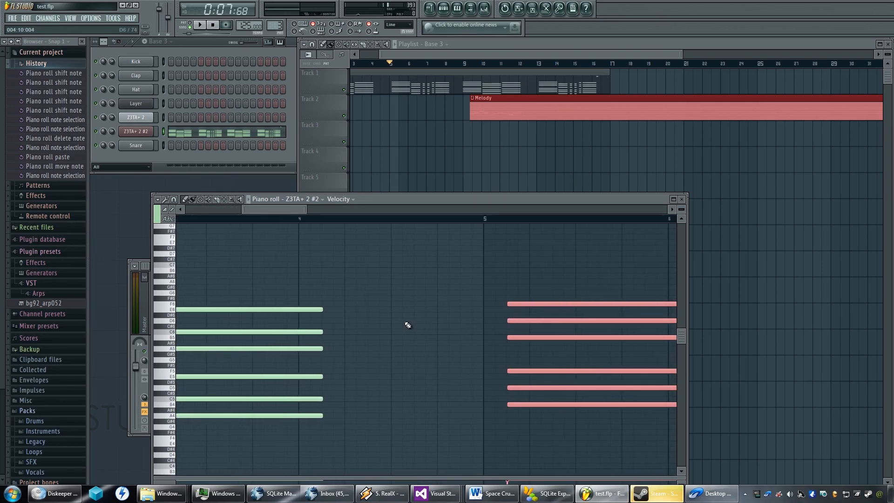
scroll(406, 325, "down", 1)
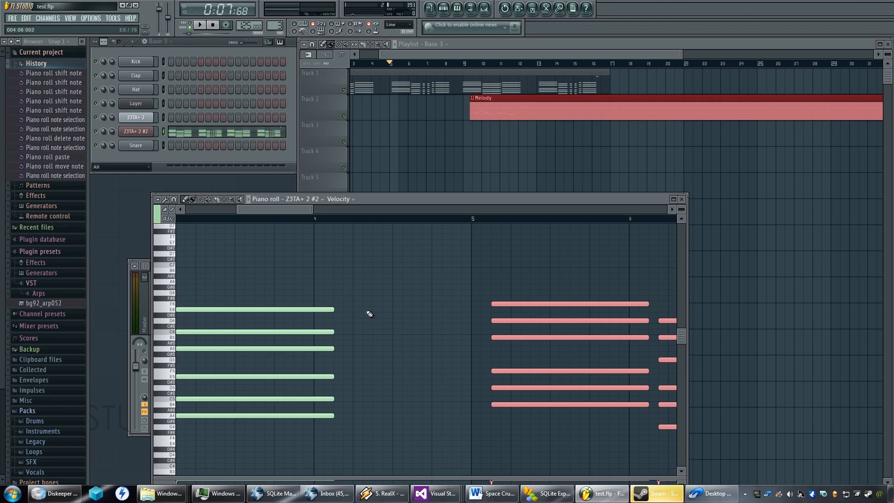
Try nudging the selected bars 5 to 8 chord group slightly later and back earlier in time.
scroll(505, 303, "down", 4)
scroll(496, 303, "up", 4)
key("shift+Right")
key("shift+Right")
key("shift+Left")
key("shift+Left")
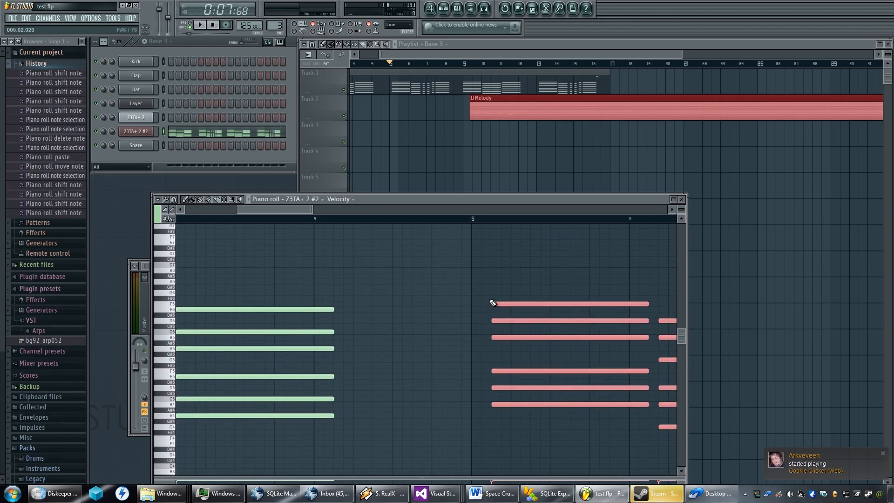
Move the second chord group earlier so its first chord starts about ten steps into bar 4.
scroll(493, 303, "down", 6)
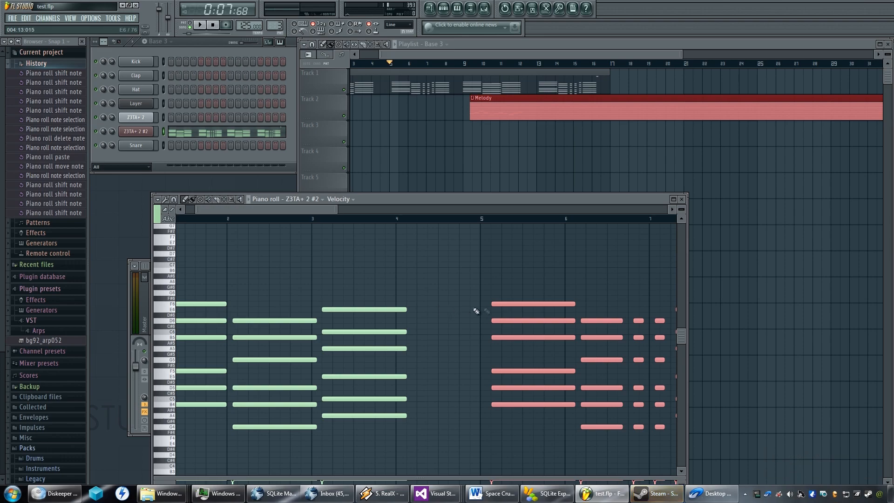
left_click_drag(503, 305, 449, 306)
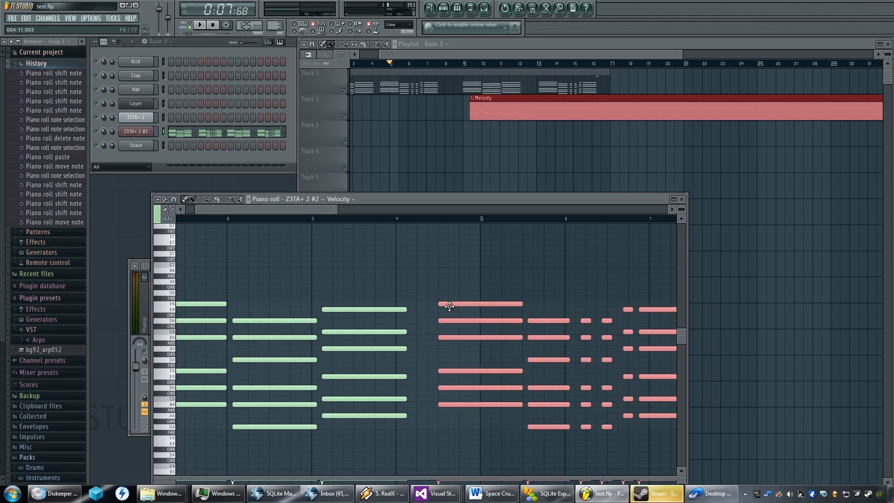
left_click_drag(451, 306, 462, 306)
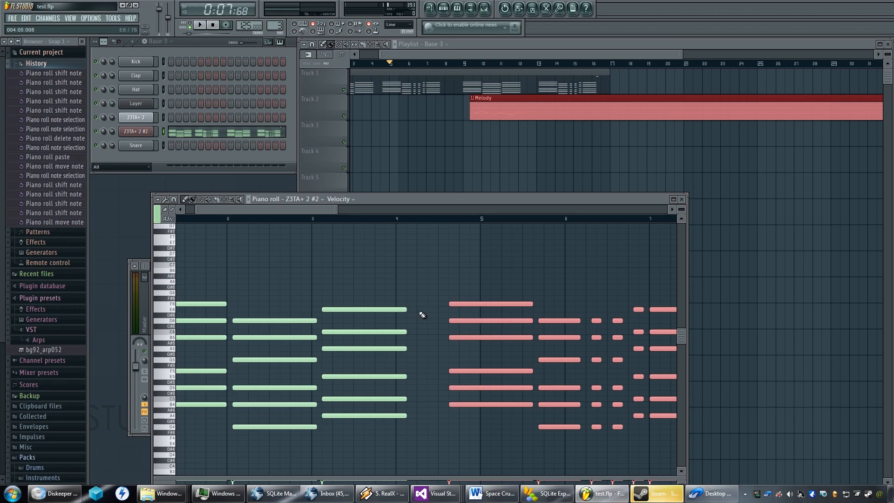
Try a small nudge on the moved chord group while checking its spacing to the chords at bar 9.
left_click_drag(445, 314, 205, 321)
scroll(450, 315, "down", 1)
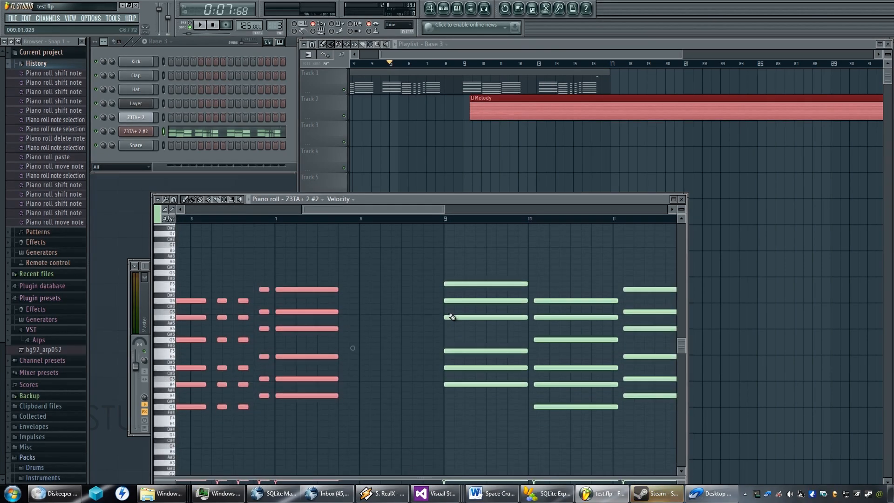
scroll(462, 352, "down", 2)
key("shift+Right")
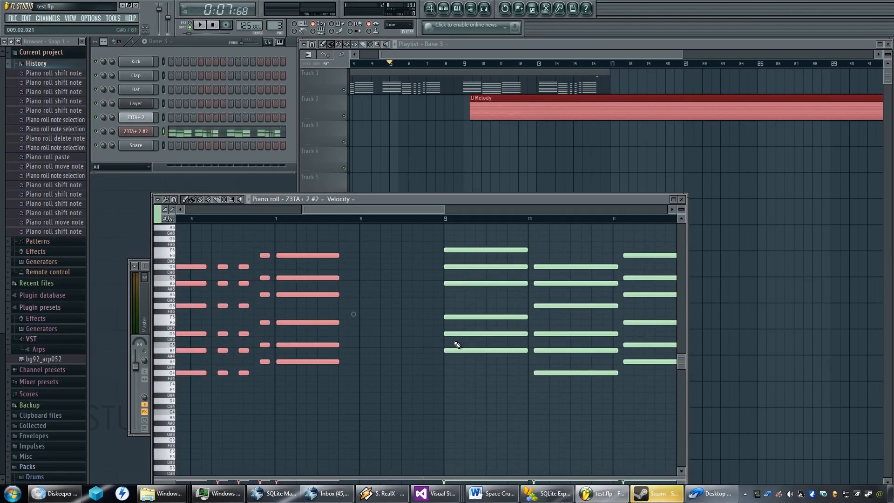
key("shift+Left")
scroll(456, 345, "down", 2)
scroll(458, 344, "down", 2)
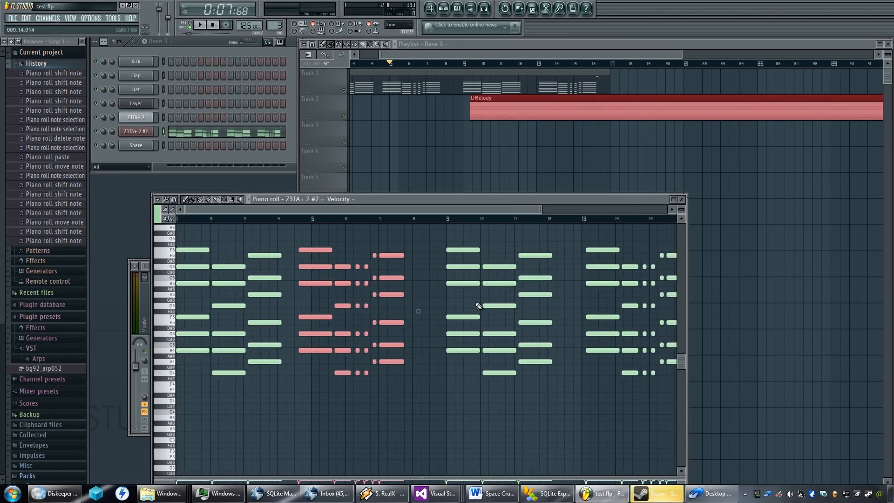
Delete the stray short E7 note above the chords near the end of bar 16.
scroll(463, 319, "down", 3)
scroll(489, 279, "up", 5)
scroll(459, 303, "right", 3)
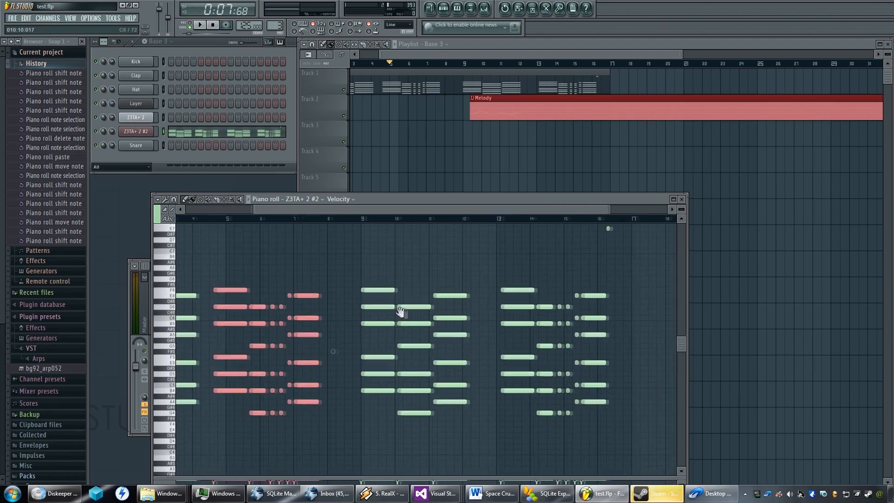
scroll(543, 280, "up", 2)
scroll(542, 267, "right", 1)
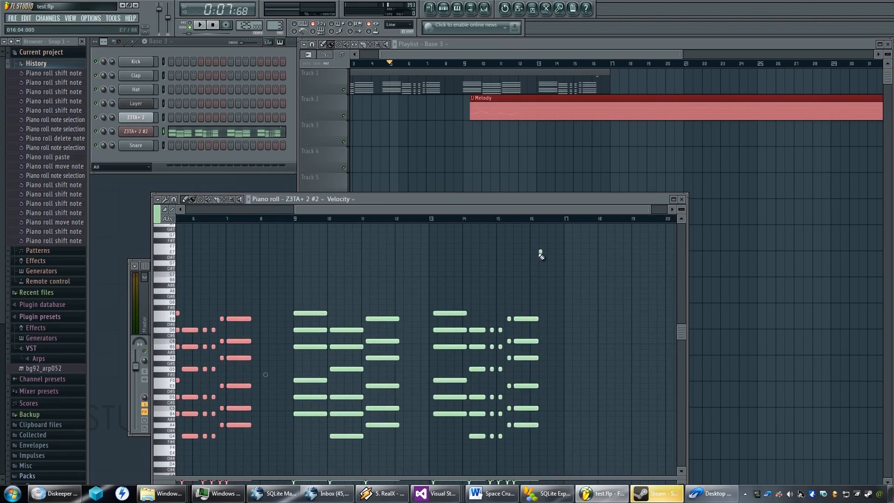
left_click(540, 250)
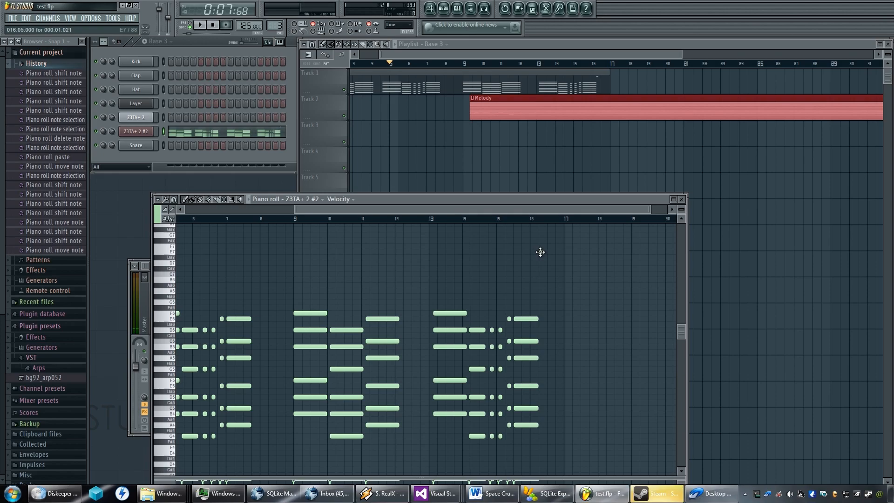
right_click(540, 252)
Select all chords from bar 9 onward and try shifting them in time with small nudges.
left_click_drag(556, 288, 296, 474)
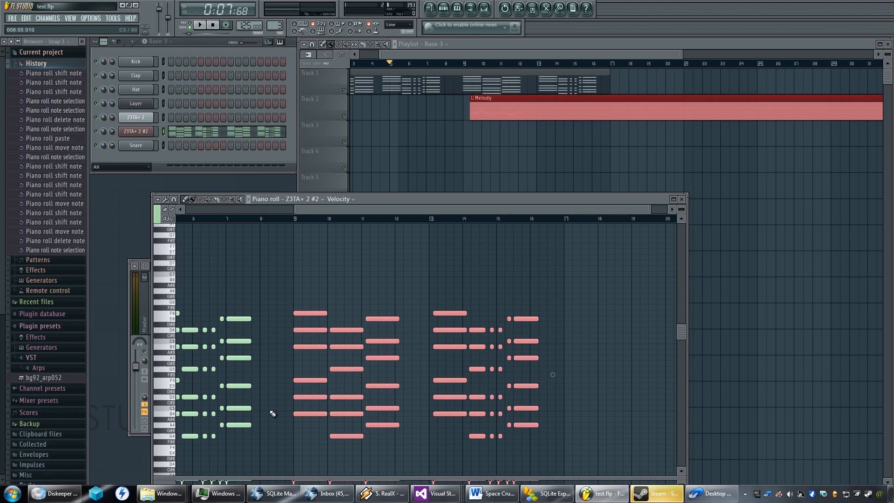
left_click_drag(264, 410, 410, 363)
scroll(410, 345, "up", 5)
scroll(410, 342, "down", 4)
key("shift+Left")
key("shift+Left")
key("shift+Left")
key("shift+Left")
key("shift+Left")
key("shift+Left")
key("shift+Left")
key("shift+Left")
key("shift+Left")
key("shift+Right")
scroll(410, 340, "up", 4)
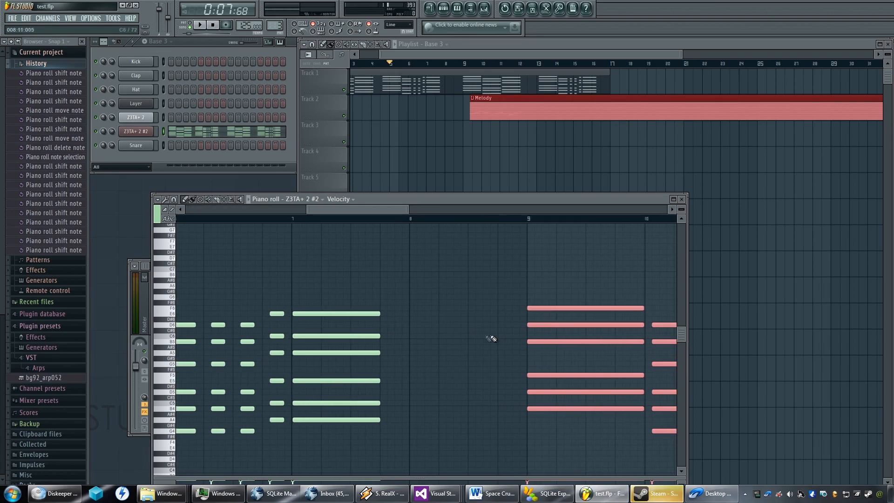
scroll(491, 338, "up", 5)
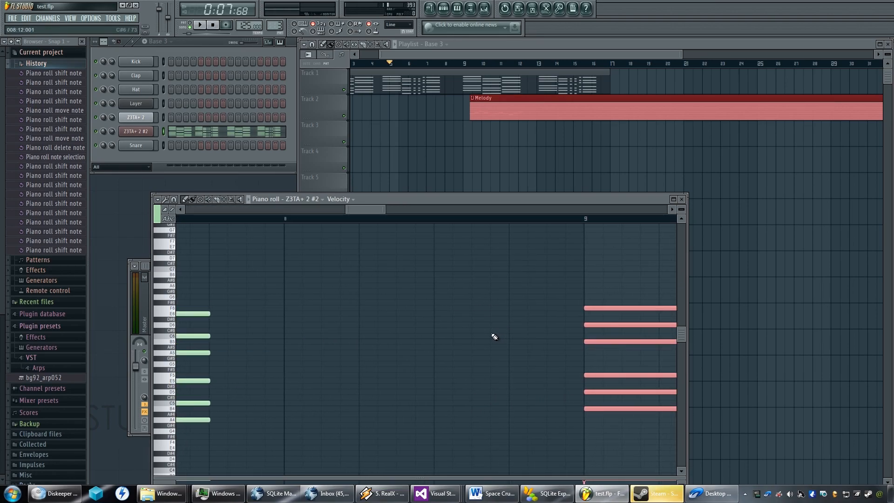
key("shift+Left")
key("shift+Right")
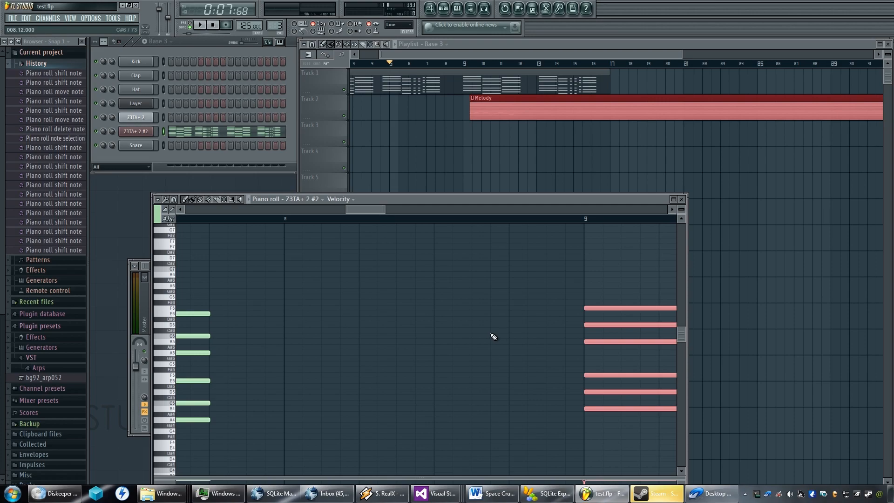
key("shift+Right")
key("shift+Left")
key("shift+Left")
key("shift+Left")
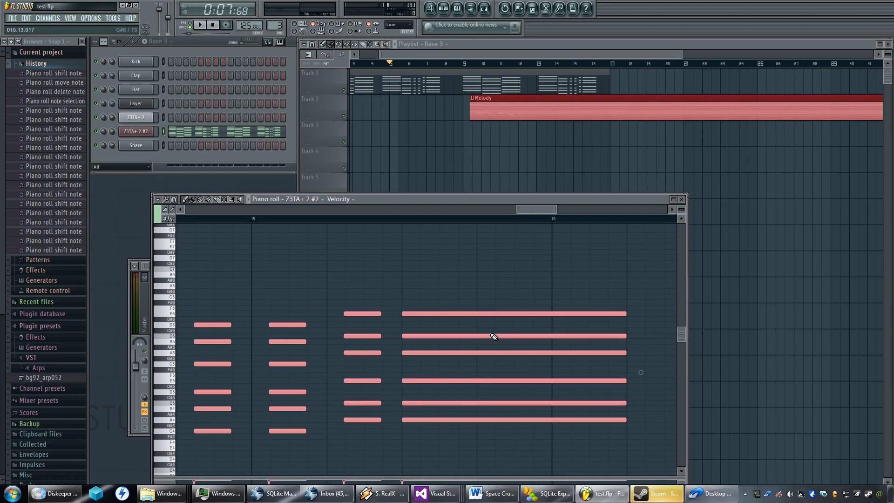
key("shift+Right")
key("shift+Right")
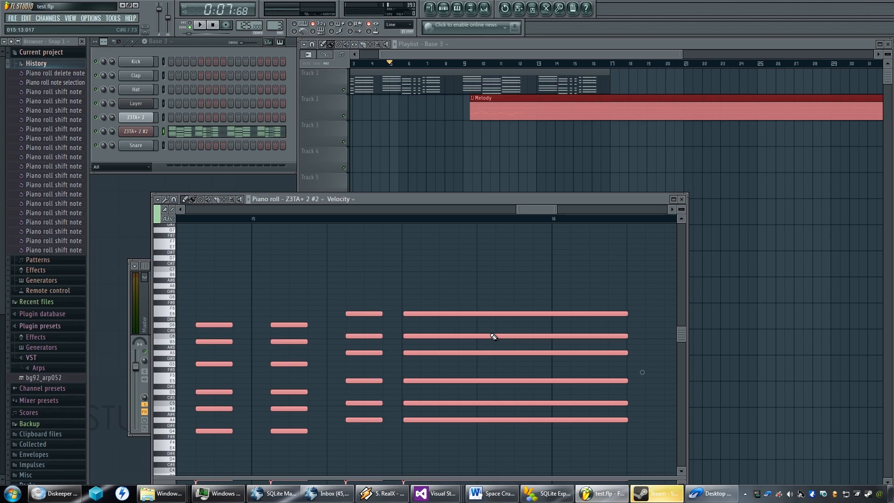
Delete the selected chords from bar 9 onward, leaving only the first two chord groups.
key("Delete")
scroll(472, 335, "down", 3)
key("shift+Left")
key("shift+Left")
key("shift+Left")
key("shift+Left")
key("shift+Left")
key("shift+Left")
key("shift+Left")
key("shift+Left")
key("shift+Left")
key("shift+Left")
key("shift+Left")
scroll(445, 303, "down", 5)
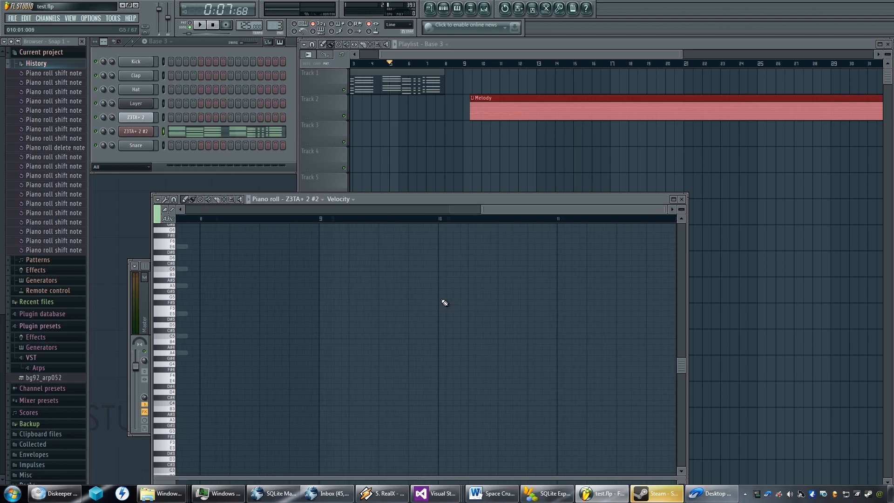
scroll(445, 301, "down", 4)
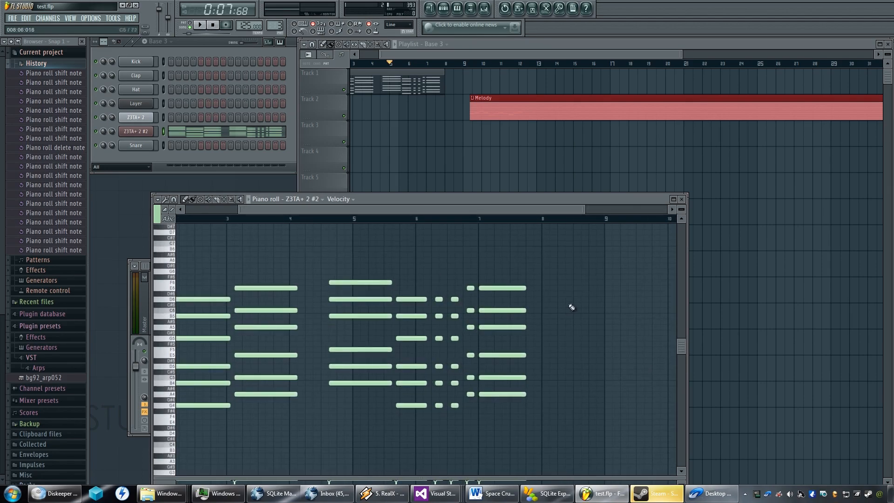
Try placing a copy of the first two chord groups from early in bar 8 with small nudges, and delete that copy.
left_click_drag(531, 274, 203, 440)
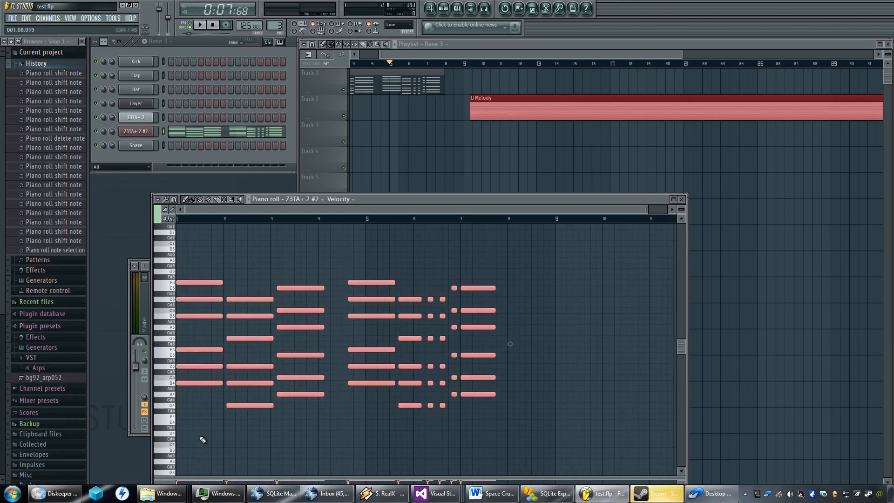
key("ctrl+c")
key("ctrl+v")
left_click_drag(203, 283, 539, 285)
key("shift+Left")
key("shift+Left")
key("shift+Left")
key("shift+Right")
key("shift+Right")
key("shift+Right")
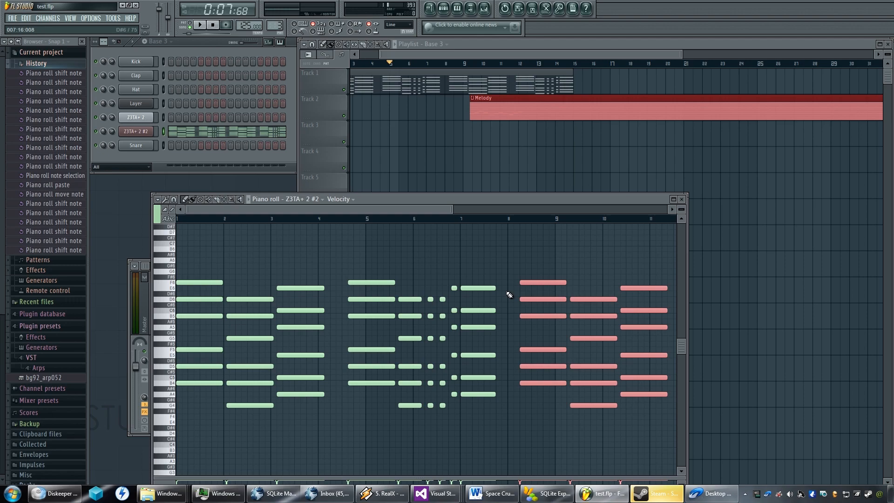
key("Delete")
Clone both chord groups and place the copy so it starts about four steps into bar 8.
left_click_drag(550, 247, 187, 427)
key("ctrl+v")
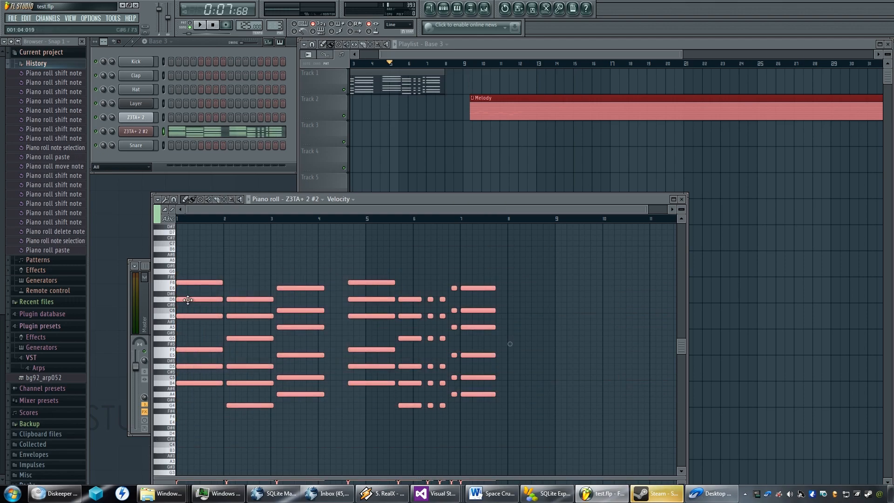
left_click_drag(190, 282, 533, 283)
scroll(515, 292, "up", 2)
scroll(516, 292, "up", 4)
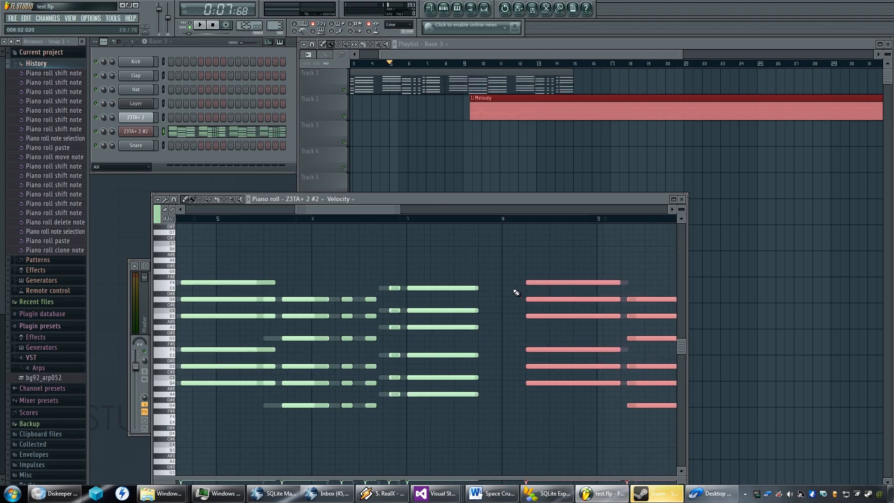
scroll(476, 290, "up", 1)
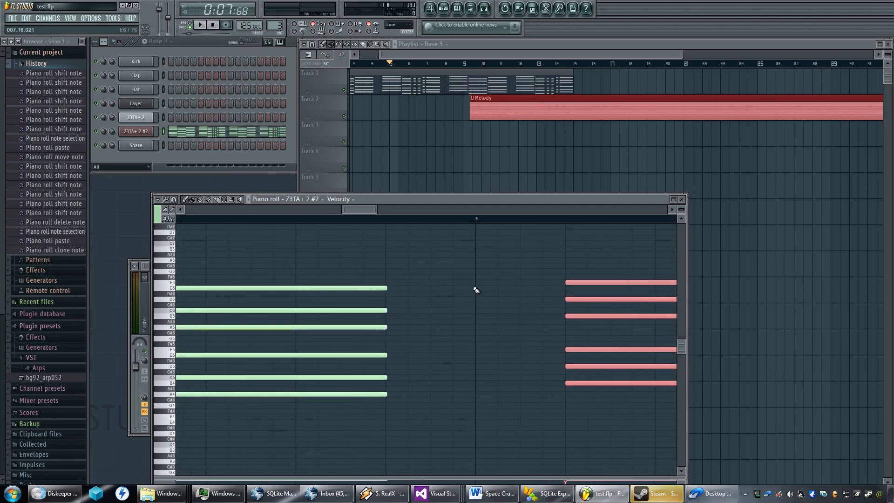
Shorten the six-note chord in bar 7 to 11 steps and 22 ticks so it ends on the grid line.
scroll(422, 292, "up", 5)
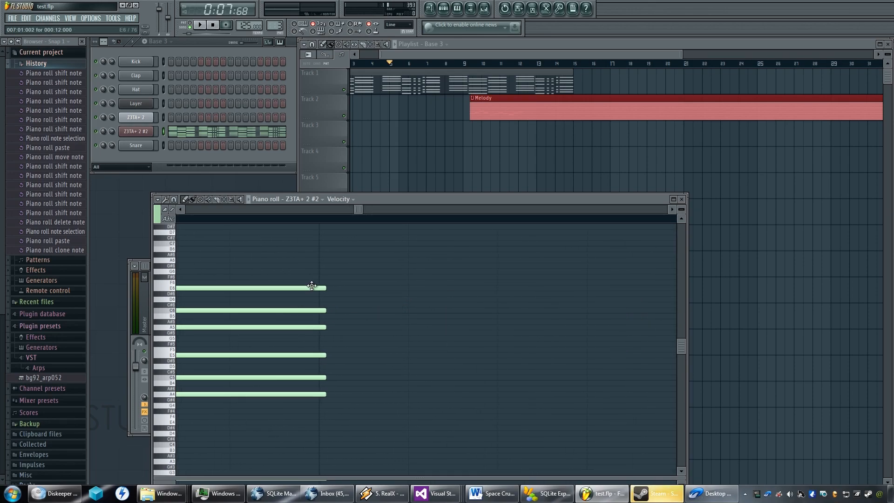
left_click_drag(349, 275, 260, 454)
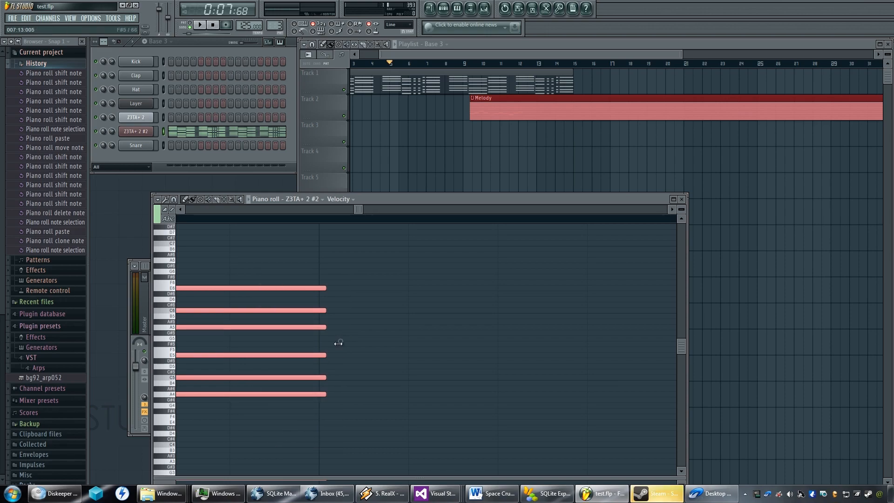
left_click_drag(341, 341, 337, 341)
scroll(333, 342, "down", 3)
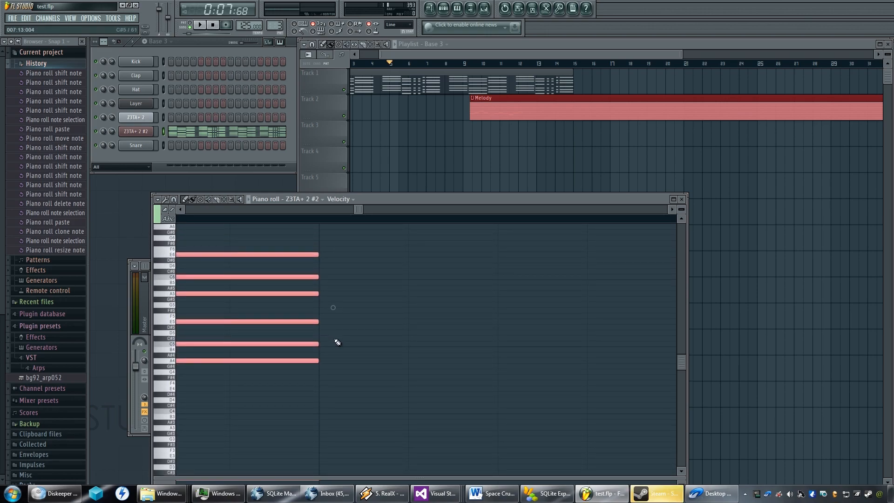
scroll(337, 342, "down", 1)
Move the shortened six-note chord slightly earlier so it starts exactly on the bar 7 line.
scroll(335, 335, "left", 5)
mouse_move(343, 336)
left_mouse_down()
mouse_move(375, 336)
mouse_move(355, 333)
left_mouse_up()
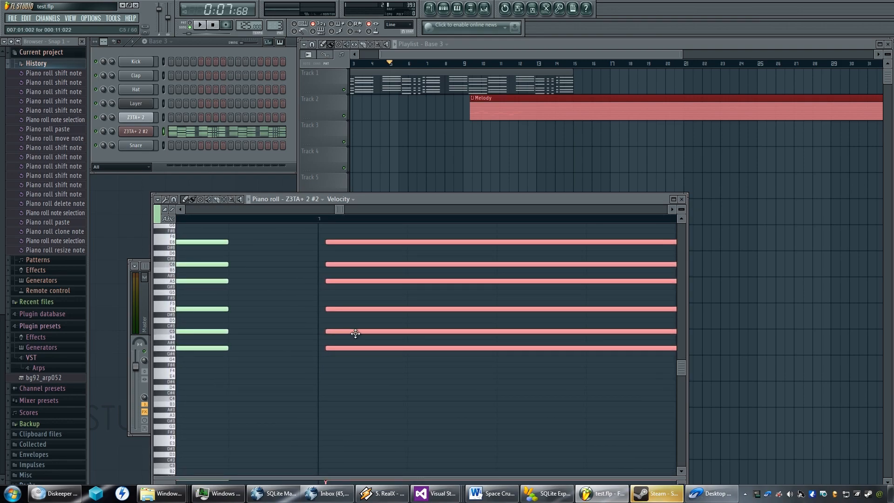
left_click_drag(332, 242, 323, 242)
scroll(332, 248, "down", 4)
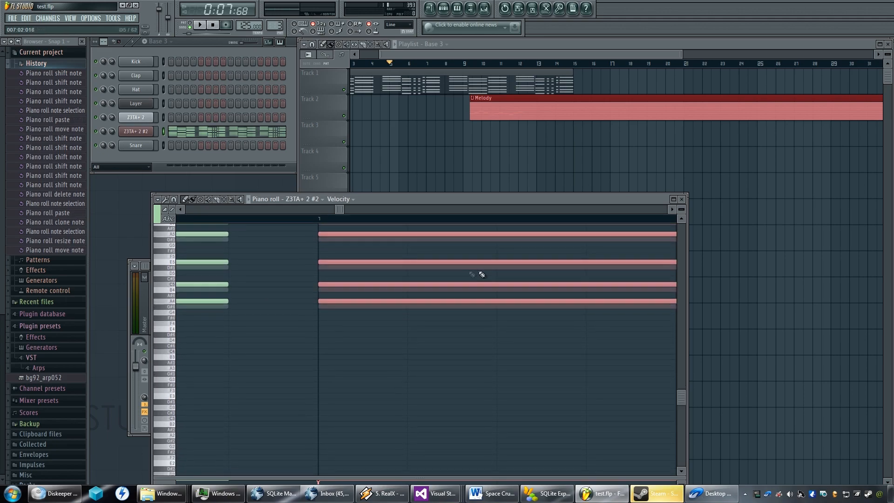
scroll(595, 290, "up", 5)
scroll(587, 252, "up", 4)
scroll(588, 252, "right", 10)
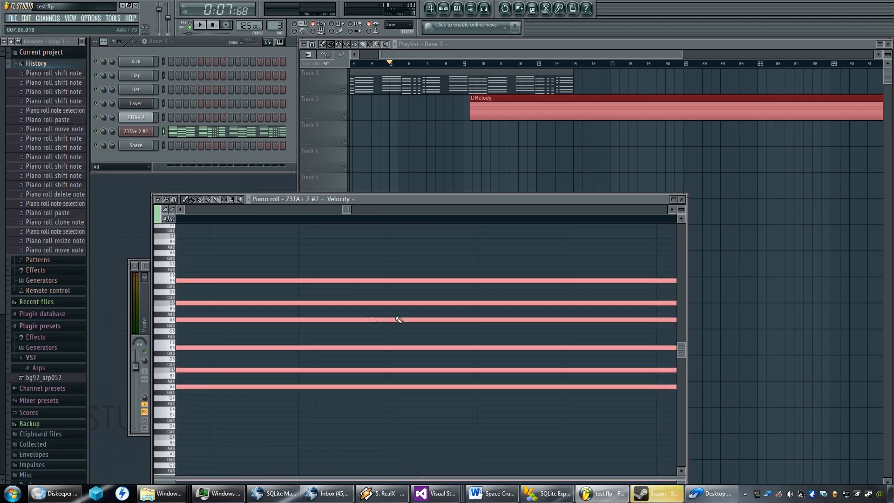
Examine the starts and ends of the chord groups across the original sequence and its copy in the piano roll.
left_click_drag(572, 350, 579, 349)
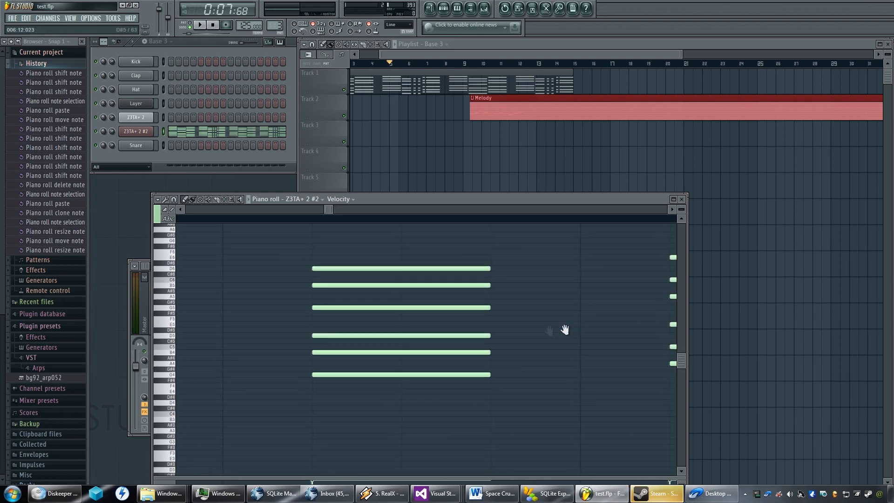
scroll(592, 337, "left", 4)
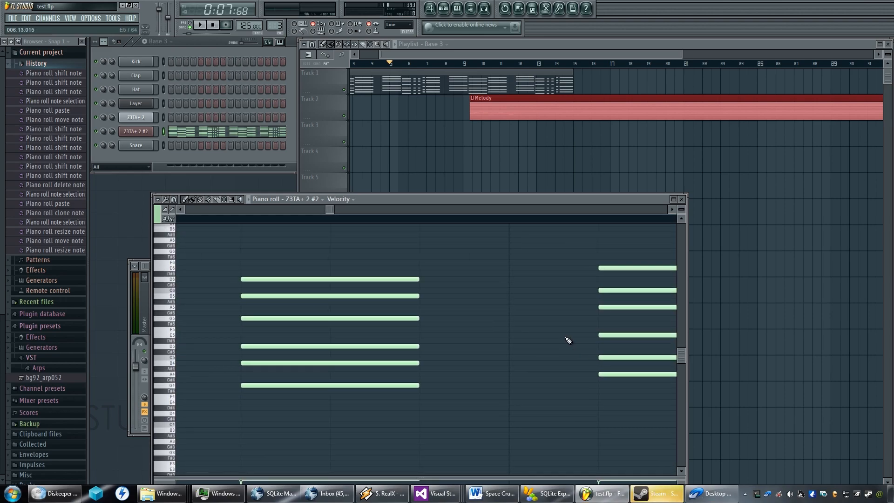
left_click_drag(566, 338, 382, 348)
left_click_drag(607, 335, 451, 332)
scroll(451, 335, "down", 4)
scroll(451, 335, "down", 6)
left_click_drag(426, 359, 323, 422)
scroll(461, 359, "down", 1)
left_click_drag(505, 347, 352, 358)
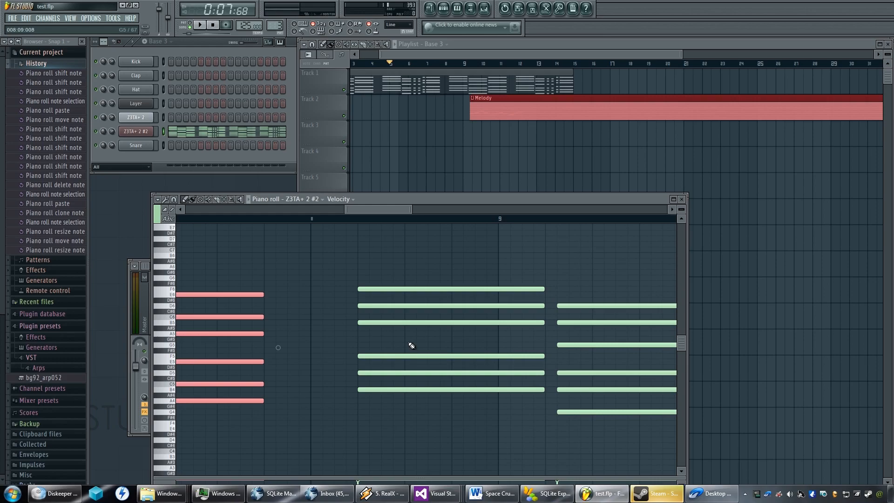
scroll(410, 339, "down", 3)
scroll(401, 345, "down", 5)
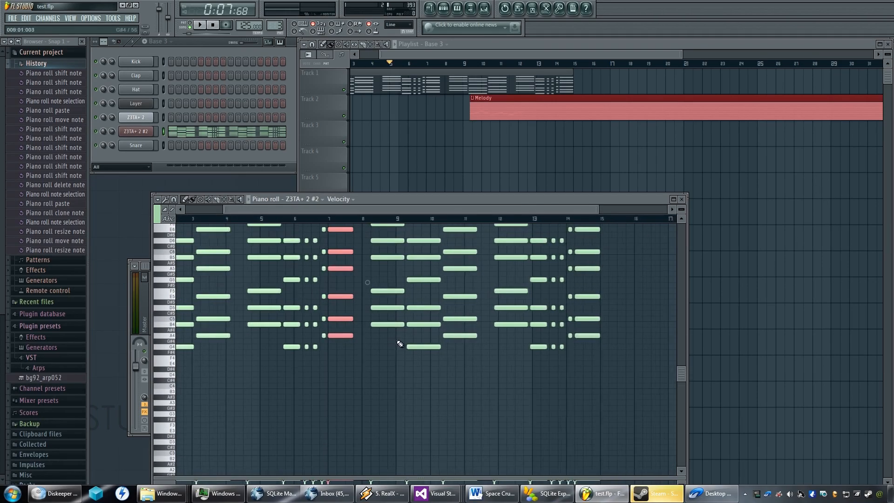
scroll(399, 343, "up", 2)
scroll(363, 331, "up", 6)
scroll(265, 314, "up", 2)
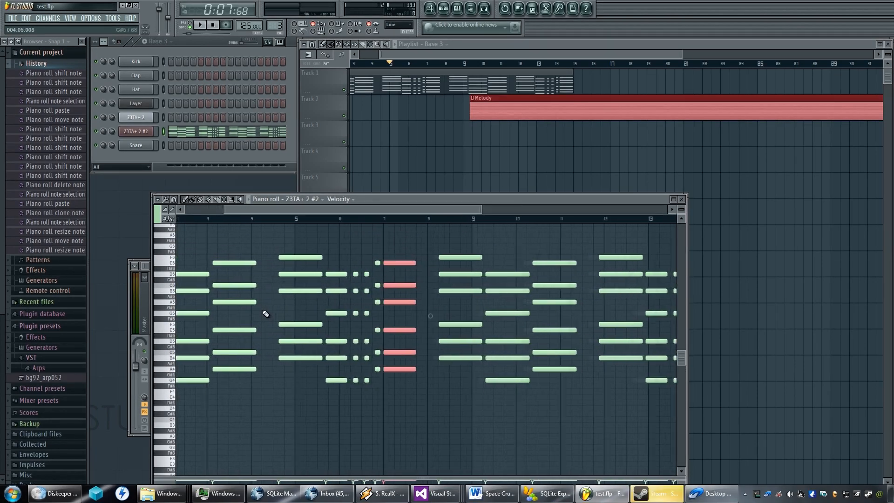
scroll(265, 314, "up", 6)
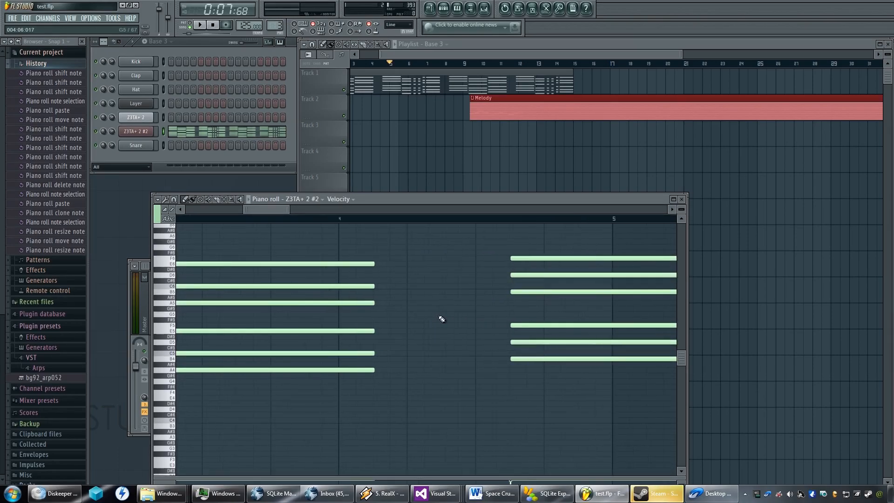
Shorten the six-note chord running from bar 3 into bar 4 so it ends on the grid line two steps into bar 4.
scroll(419, 321, "up", 2)
left_click_drag(474, 258, 383, 401)
scroll(400, 366, "down", 3)
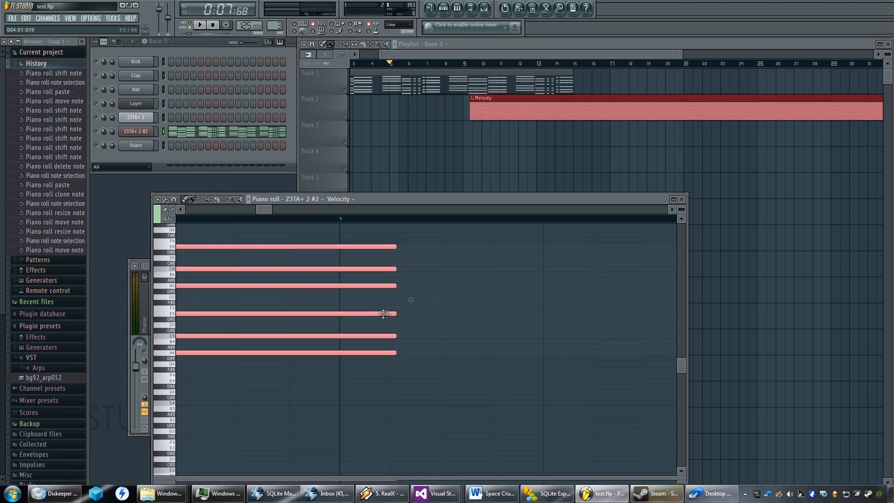
left_click_drag(463, 300, 451, 300)
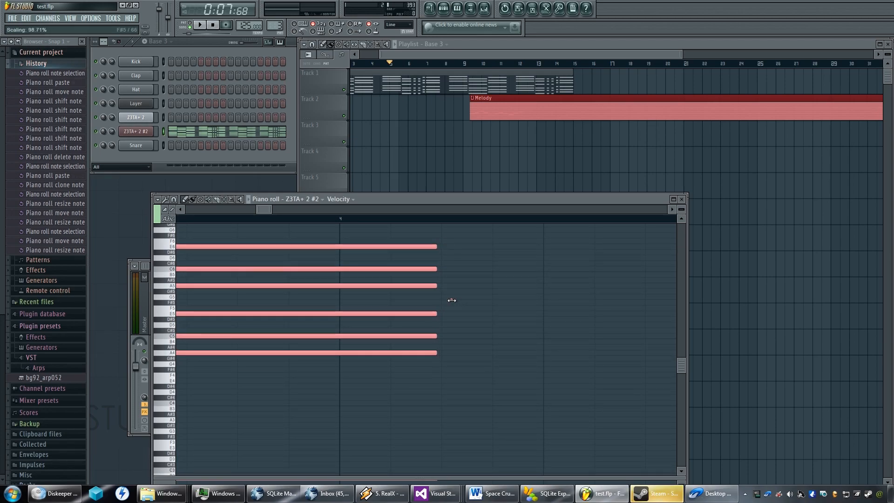
left_click(418, 313)
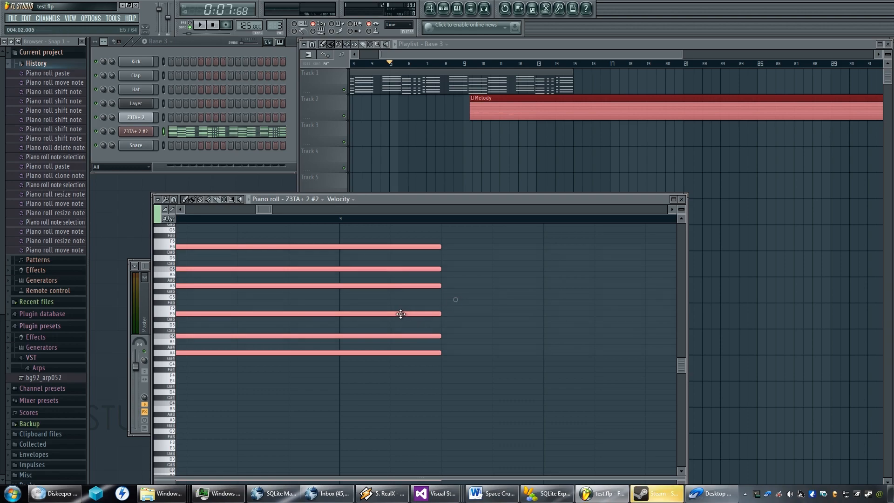
Shorten the six-note chord running from bar 2 into bar 3 so it ends on the grid line one step into bar 3.
left_click_drag(384, 314, 583, 317)
left_click_drag(327, 315, 615, 327)
scroll(344, 333, "up", 1)
left_click_drag(343, 328, 473, 327)
left_click_drag(446, 254, 336, 411)
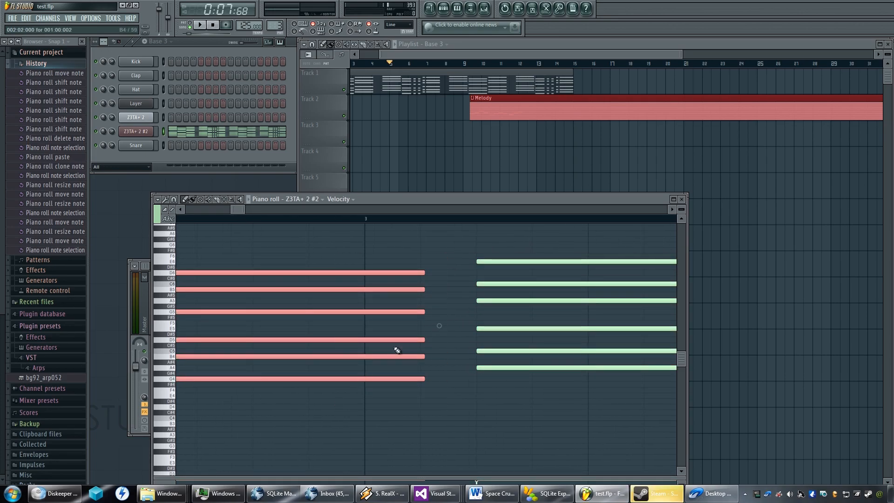
scroll(419, 328, "up", 5)
scroll(415, 342, "down", 3)
scroll(413, 345, "up", 1)
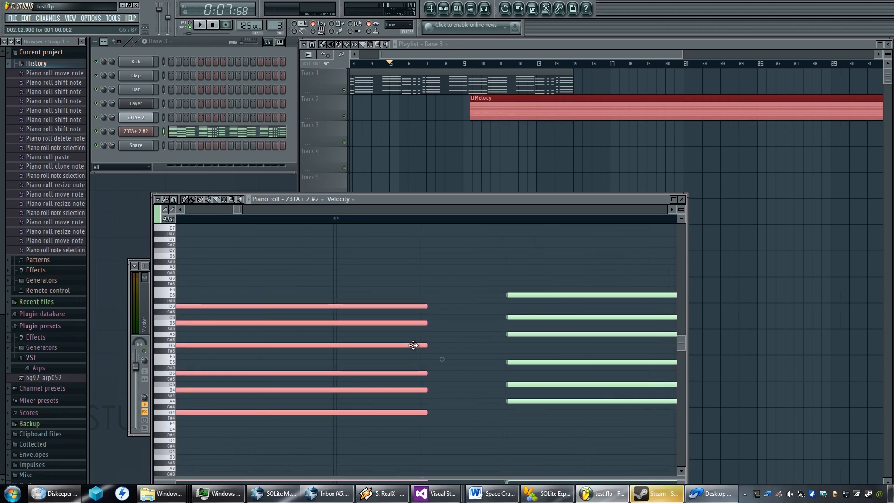
left_click(442, 359)
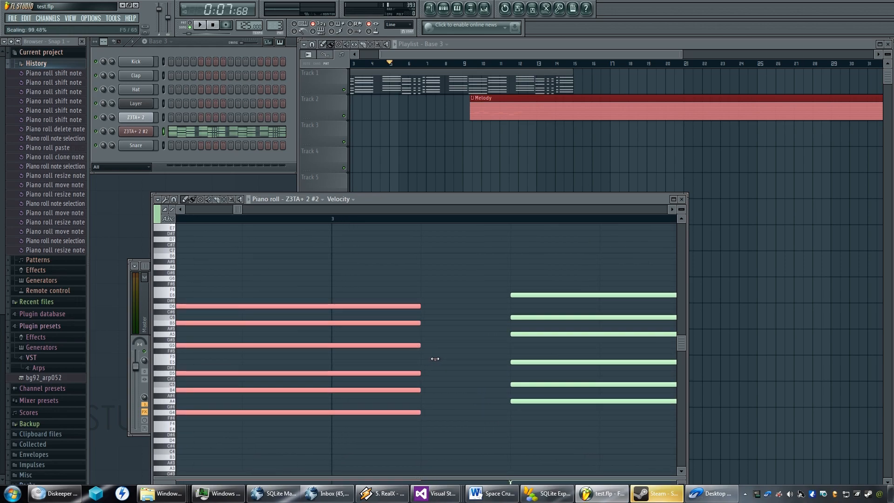
scroll(435, 359, "down", 3)
left_click_drag(409, 345, 561, 348)
Lengthen the opening six-note chord slightly so it ends exactly on the bar 2 line.
scroll(373, 345, "up", 3)
left_click_drag(350, 258, 269, 416)
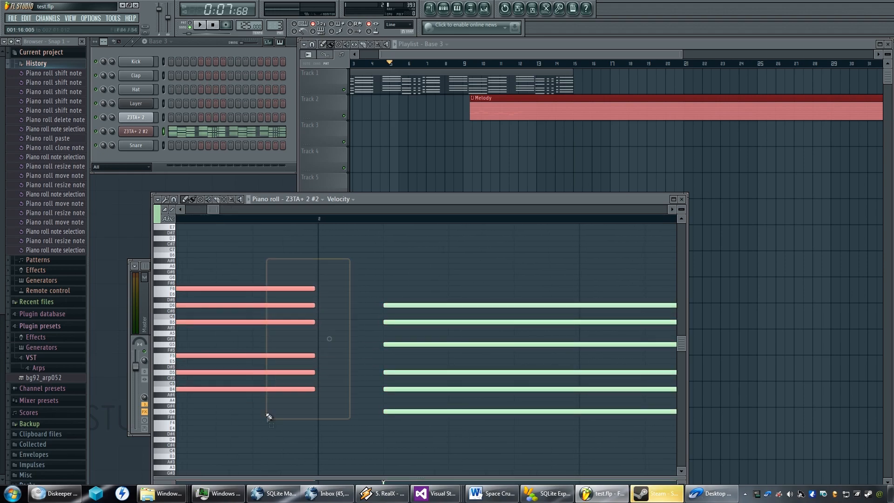
left_click_drag(330, 338, 334, 341)
left_click_drag(350, 270, 275, 403)
left_click_drag(328, 340, 333, 338)
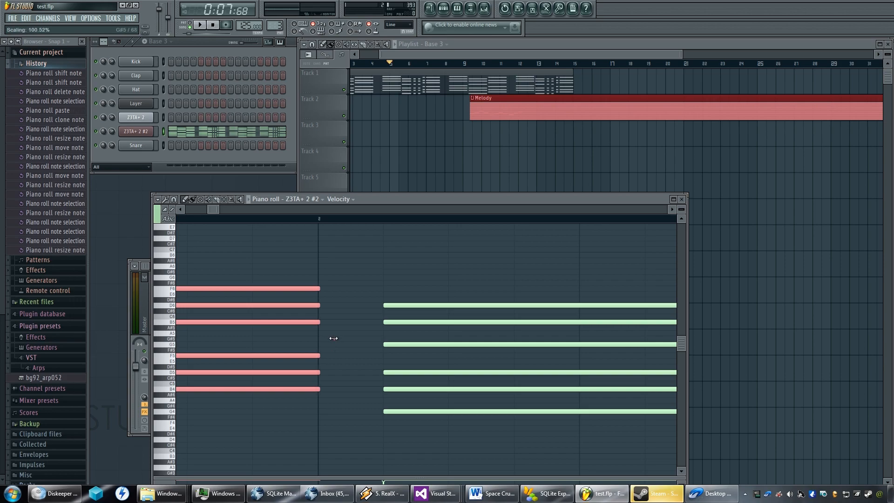
scroll(333, 339, "down", 3)
scroll(333, 339, "up", 3)
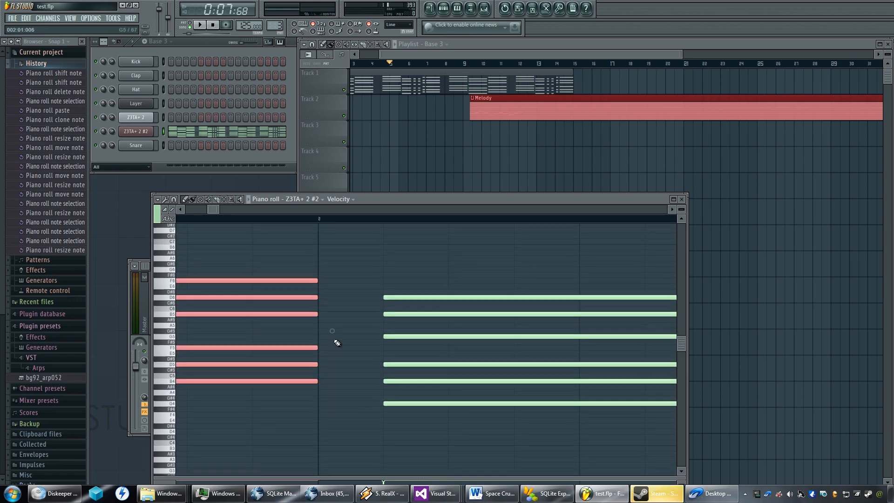
scroll(329, 339, "down", 2)
scroll(329, 340, "up", 5)
Select the six-note chord spanning bars 4 and 5 and nudge it slightly earlier onto the grid.
scroll(331, 344, "down", 2)
scroll(377, 339, "down", 2)
left_click_drag(449, 339, 344, 339)
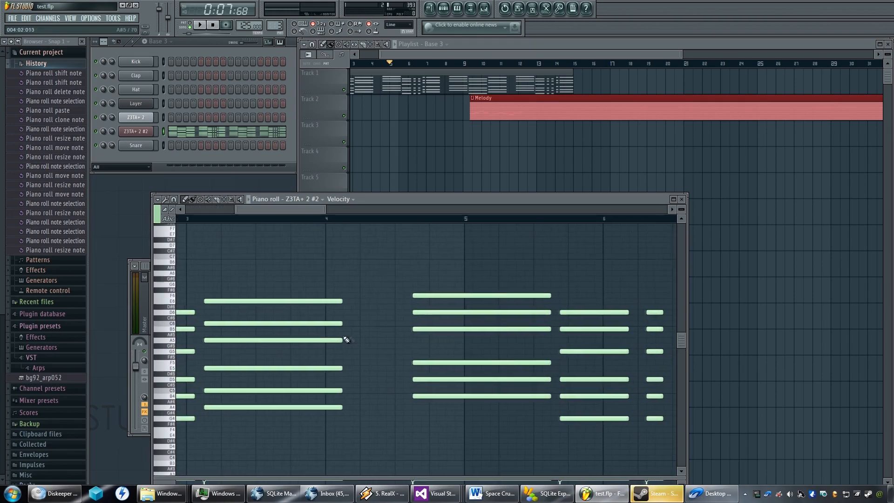
scroll(405, 336, "up", 5)
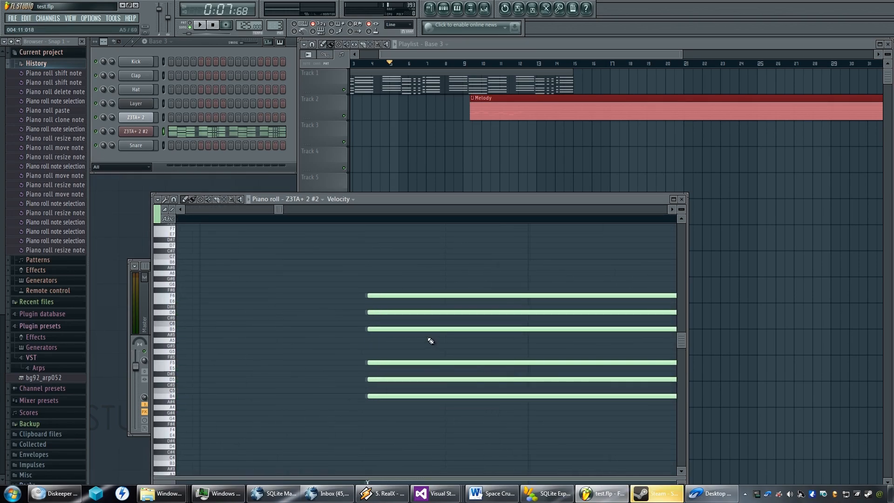
scroll(423, 339, "down", 6)
left_click_drag(594, 330, 465, 337)
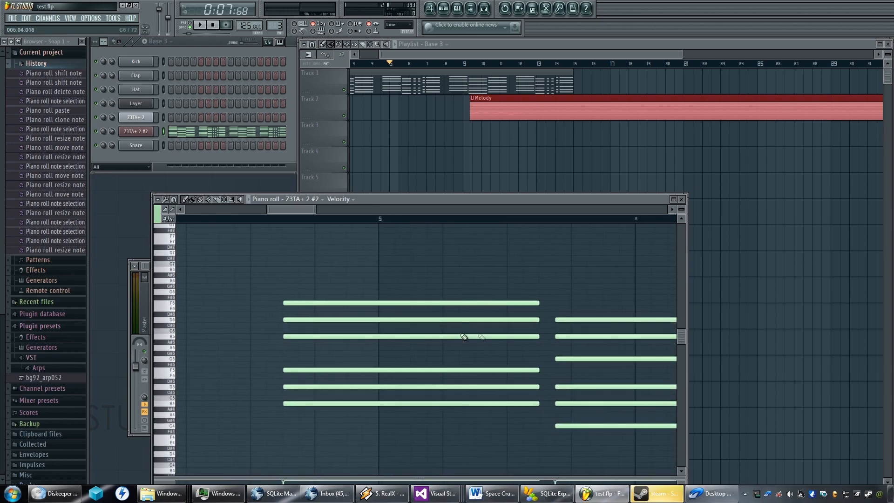
scroll(488, 334, "up", 3)
left_click_drag(619, 291, 542, 352)
scroll(574, 402, "up", 4)
left_click_drag(571, 388, 491, 298)
left_click_drag(533, 256, 455, 396)
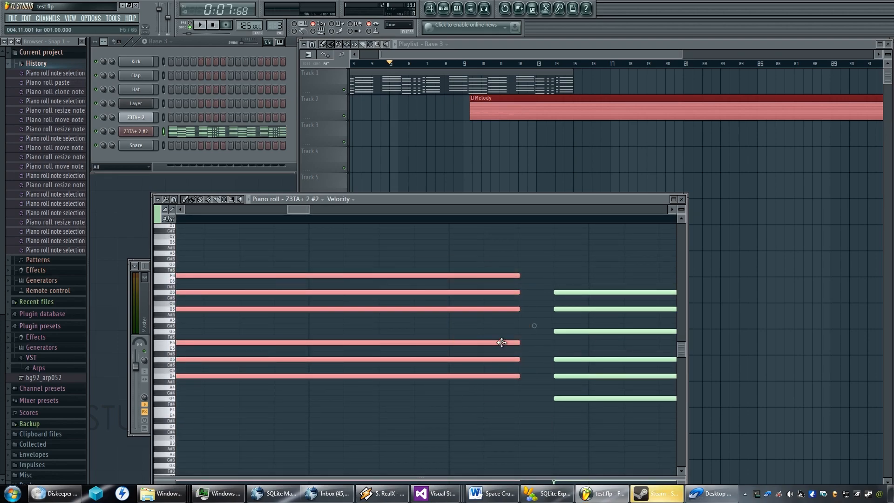
scroll(512, 357, "up", 3)
scroll(514, 359, "down", 3)
scroll(513, 358, "up", 2)
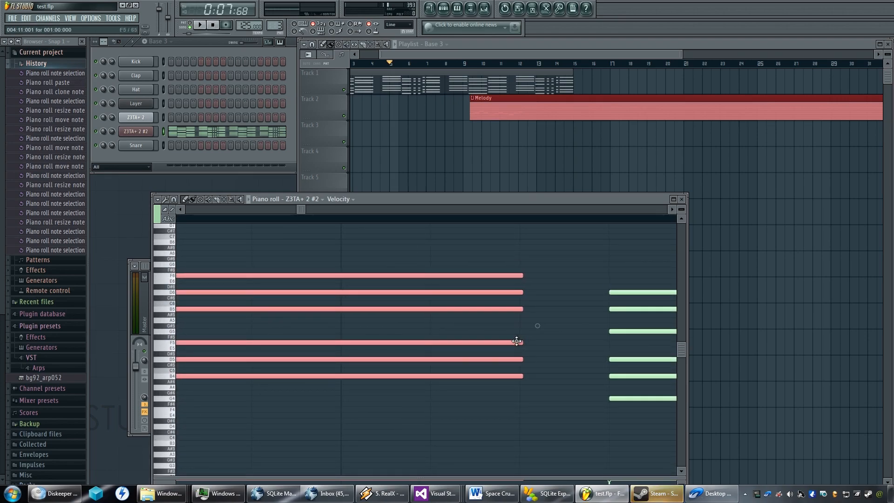
left_click_drag(516, 341, 509, 343)
Examine the alignment of the original chord sequence from its start up to the copied chords in bar 8.
scroll(512, 344, "down", 3)
mouse_move(424, 340)
left_mouse_down()
mouse_move(435, 341)
mouse_move(419, 349)
mouse_move(458, 355)
mouse_move(647, 361)
left_mouse_up()
left_click_drag(289, 355, 643, 366)
left_click_drag(397, 367, 309, 375)
mouse_move(619, 363)
left_mouse_down()
mouse_move(261, 363)
mouse_move(372, 360)
left_mouse_up()
left_click_drag(606, 361, 303, 365)
left_click_drag(566, 363, 334, 371)
left_click_drag(461, 375, 289, 375)
left_click_drag(512, 368, 350, 365)
left_click_drag(624, 367, 416, 368)
left_click_drag(508, 366, 285, 372)
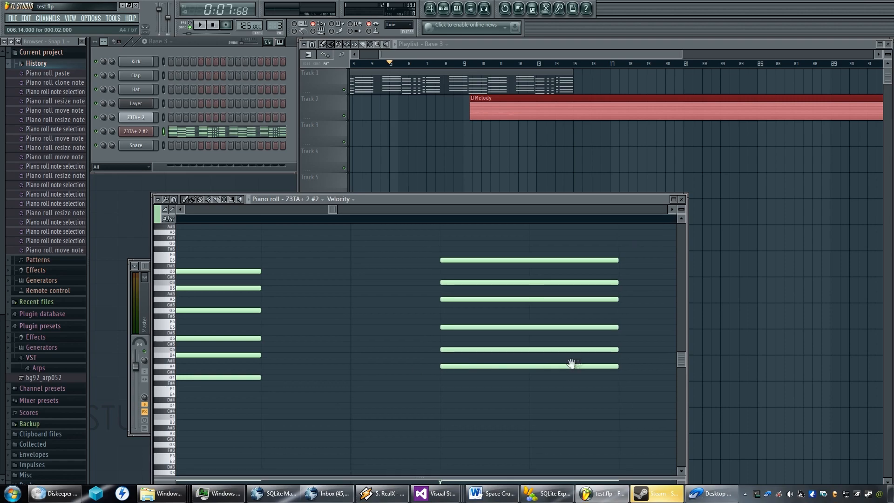
left_click_drag(571, 364, 476, 371)
left_click_drag(568, 372, 324, 377)
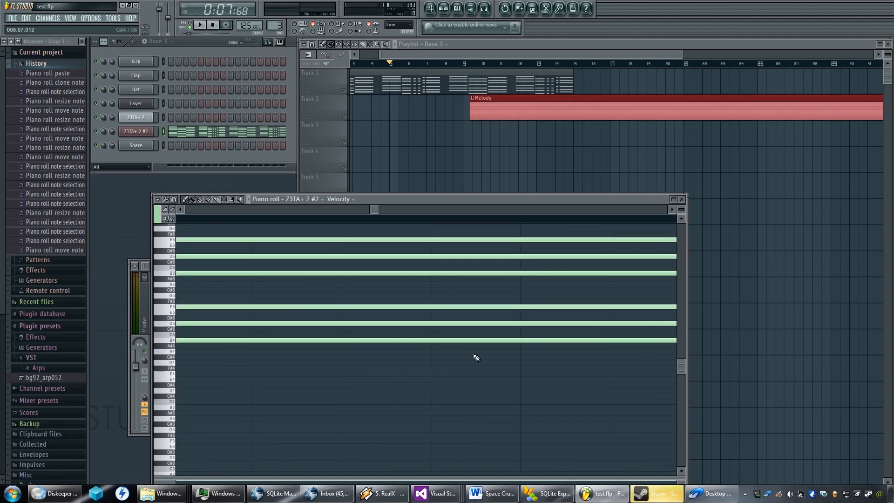
Examine the timing of the copied chords from bar 8 to bar 14, including the chord ending just before bar 13.
scroll(435, 355, "down", 5)
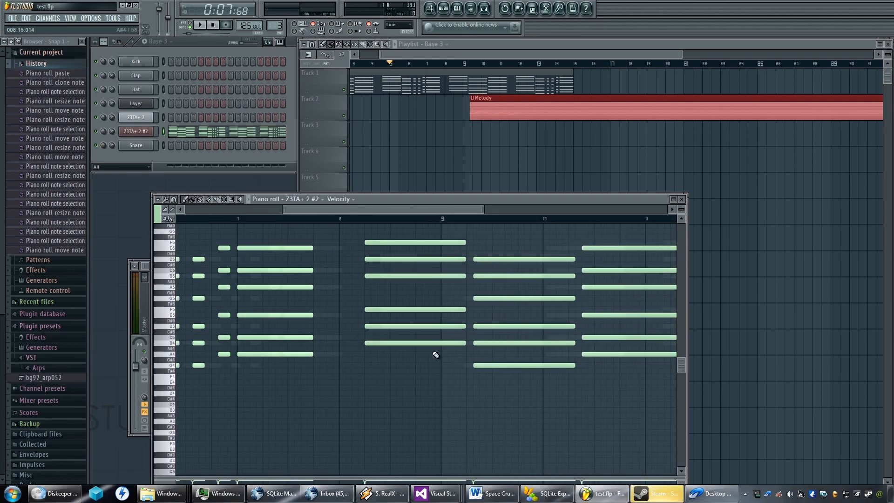
scroll(435, 354, "up", 3)
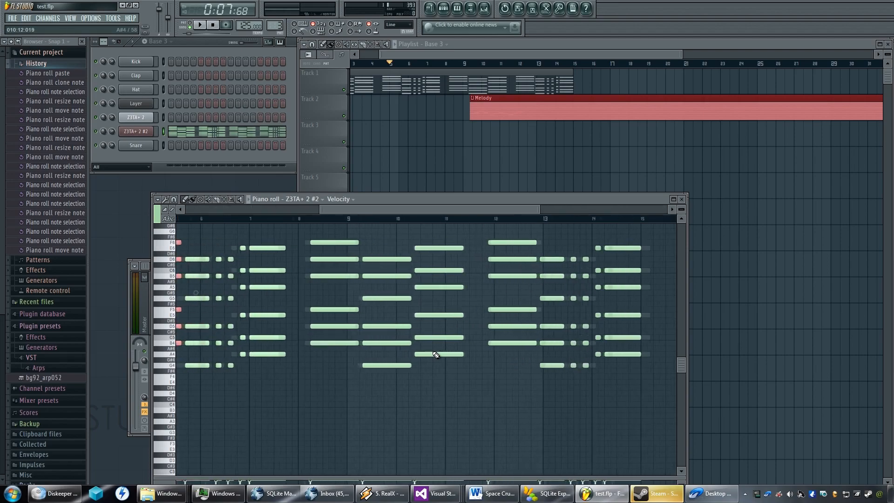
scroll(435, 354, "down", 3)
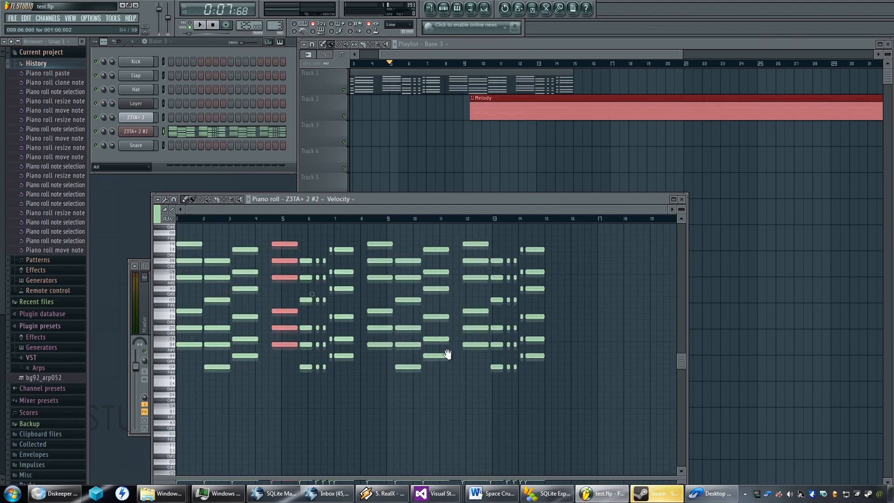
scroll(460, 303, "up", 6)
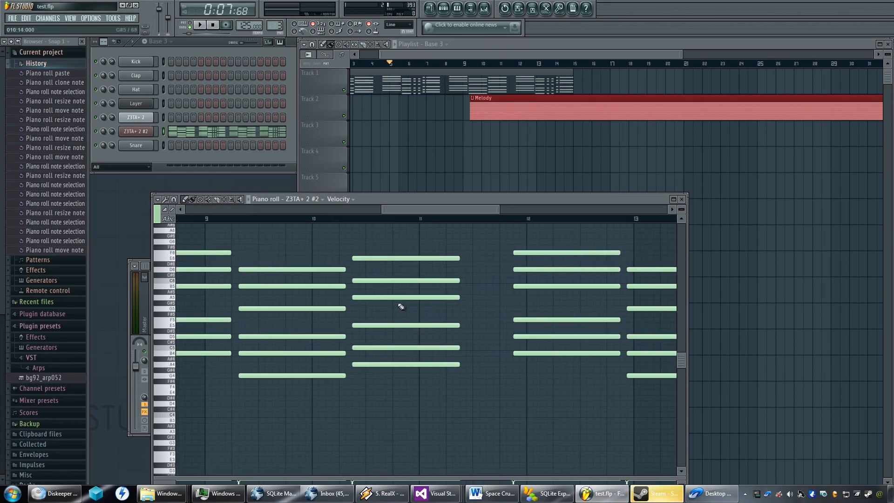
left_click_drag(497, 319, 309, 321)
left_click_drag(550, 320, 373, 317)
left_click_drag(554, 306, 395, 314)
left_click_drag(589, 247, 469, 373)
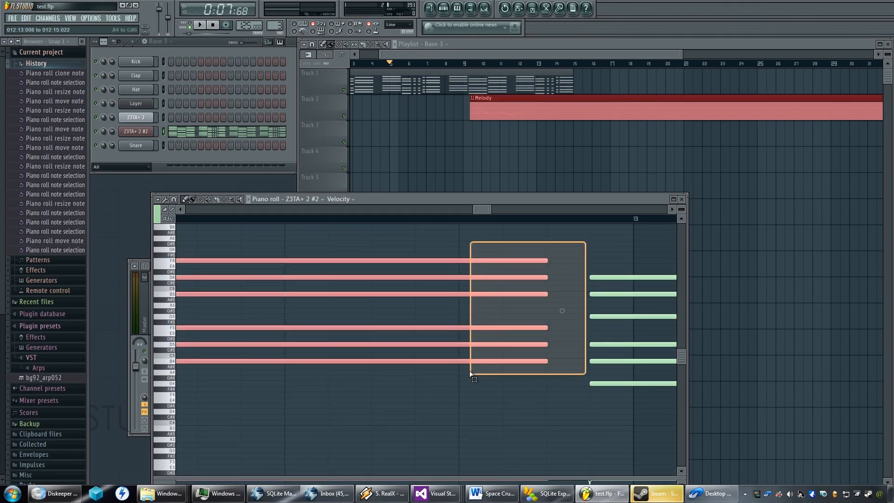
scroll(535, 359, "up", 4)
scroll(532, 361, "down", 3)
scroll(532, 360, "down", 7)
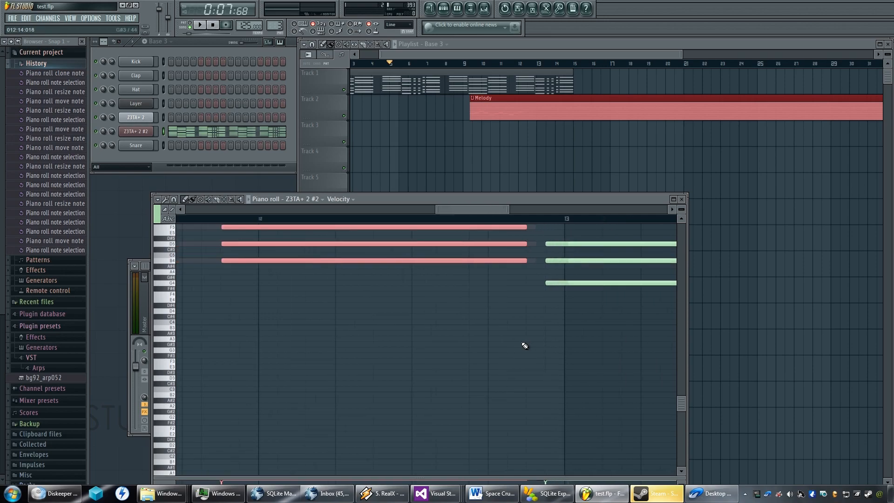
scroll(439, 359, "up", 1)
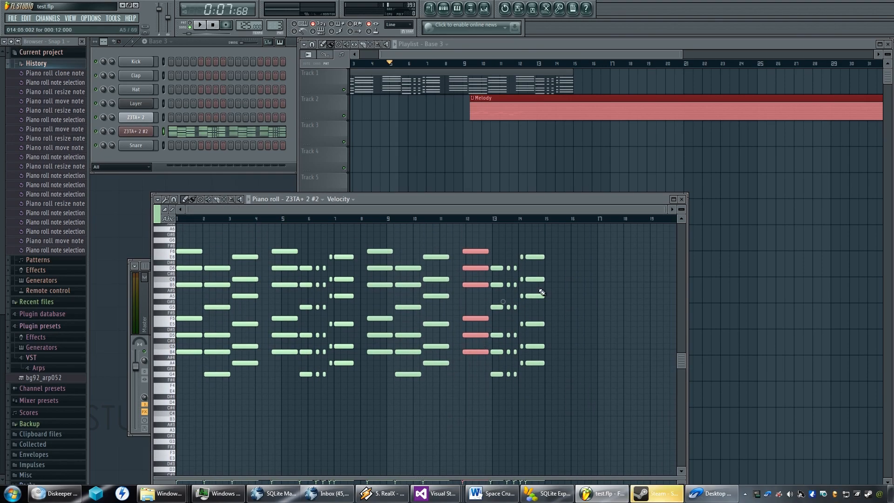
Delete the whole copied chord sequence from bar 8 onward.
left_click(567, 235)
left_click_drag(603, 224, 378, 407)
key("Delete")
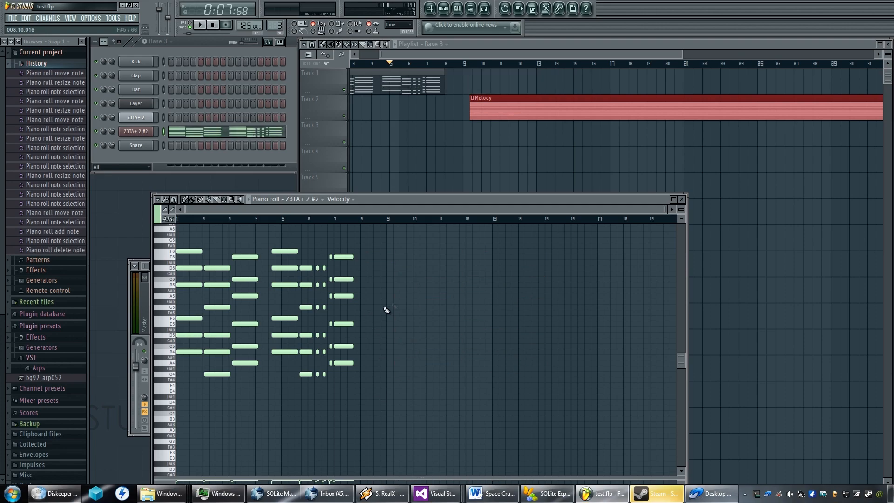
scroll(396, 301, "down", 1)
scroll(404, 285, "up", 3)
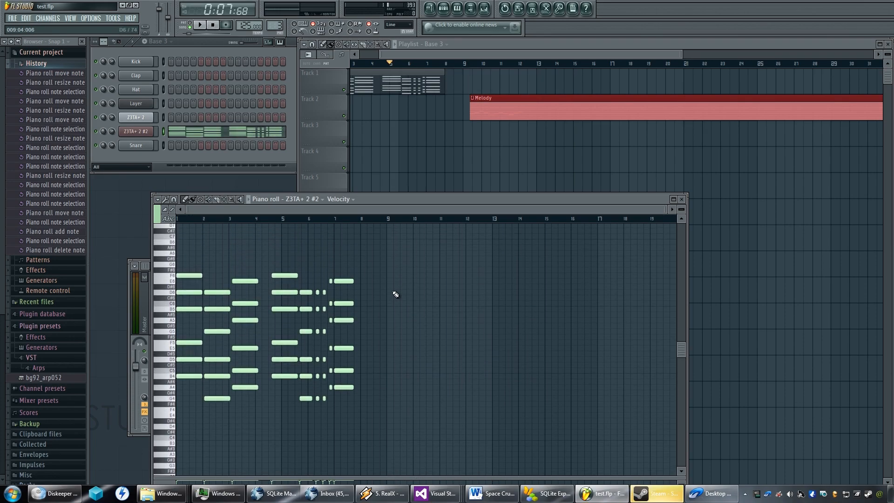
Copy all the remaining chords and paste the copy so it starts two steps into bar 8.
scroll(400, 291, "up", 2)
key("ctrl+a")
key("ctrl+c")
key("ctrl+v")
left_click_drag(191, 276, 513, 276)
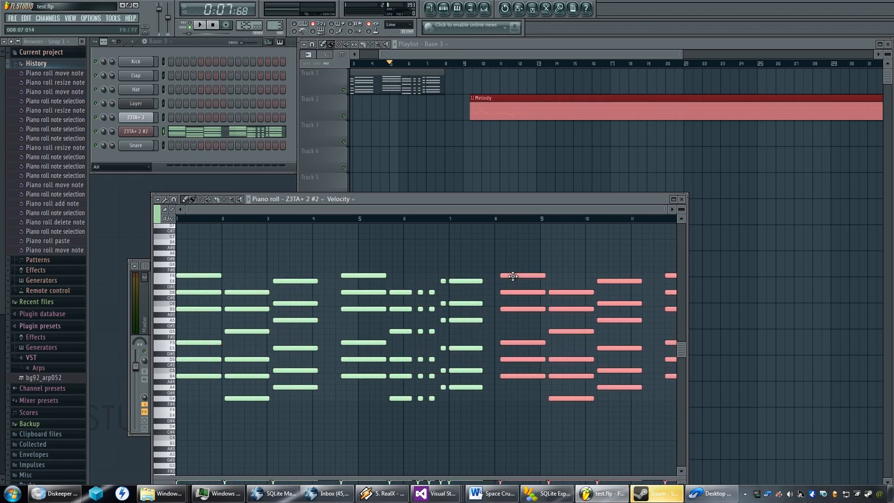
scroll(498, 288, "up", 5)
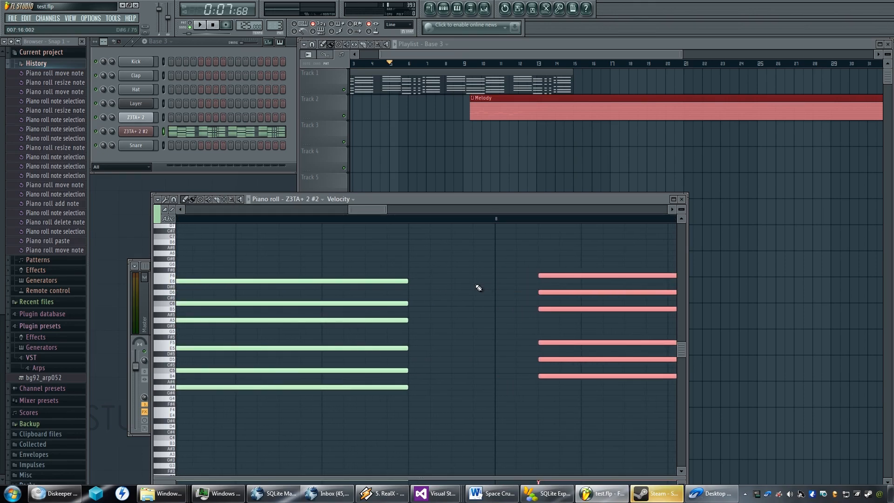
scroll(479, 287, "down", 4)
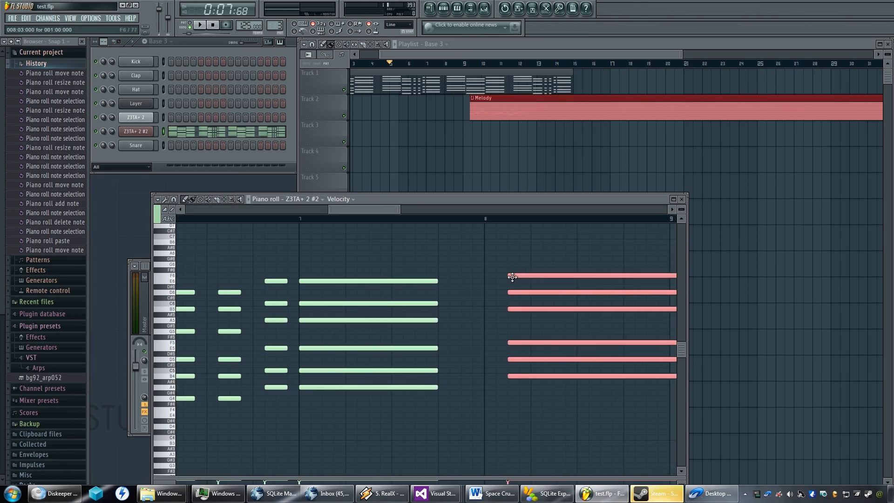
scroll(514, 277, "down", 3)
scroll(491, 279, "up", 2)
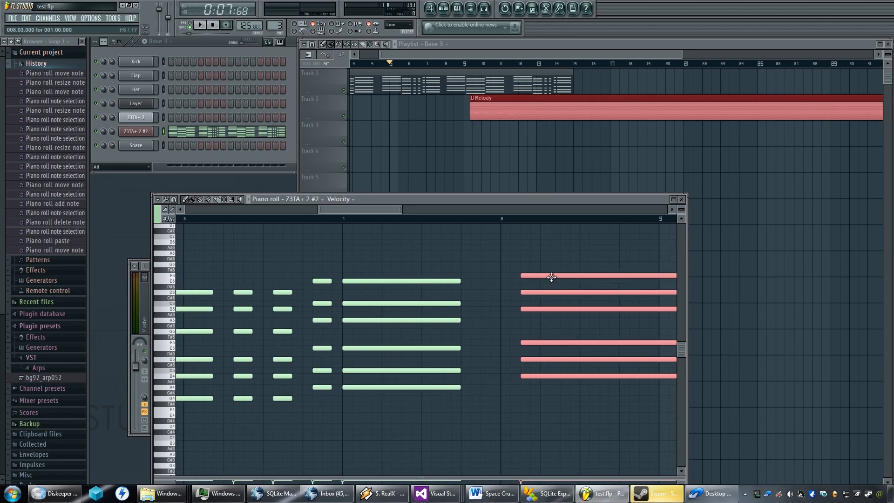
Move the copied chord sequence later so it starts about three quarters of the way through bar 8.
left_click(534, 275)
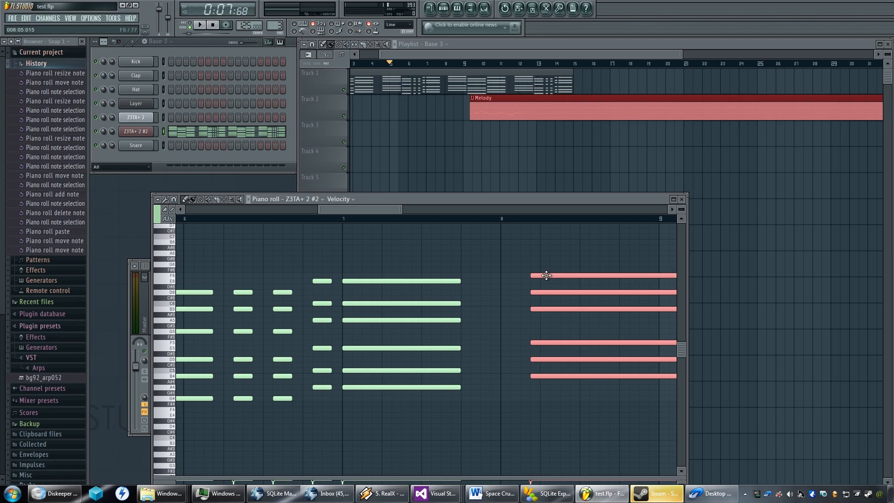
left_click_drag(562, 278, 616, 278)
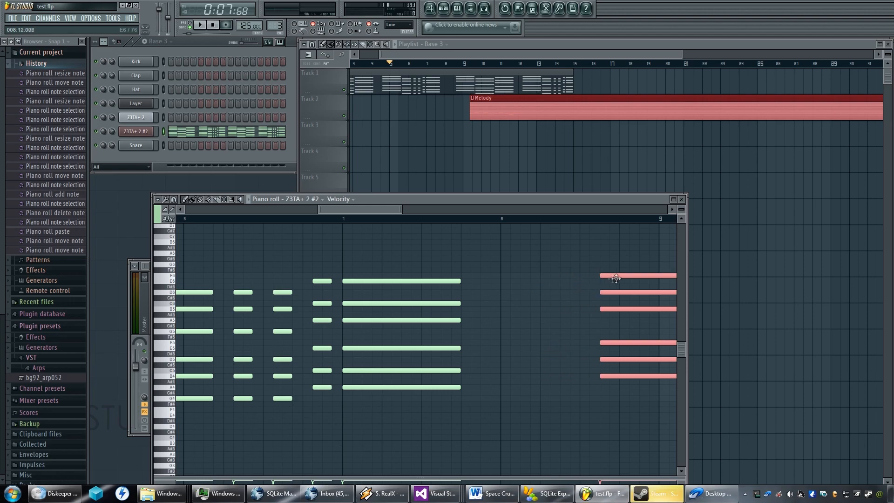
scroll(477, 320, "down", 1)
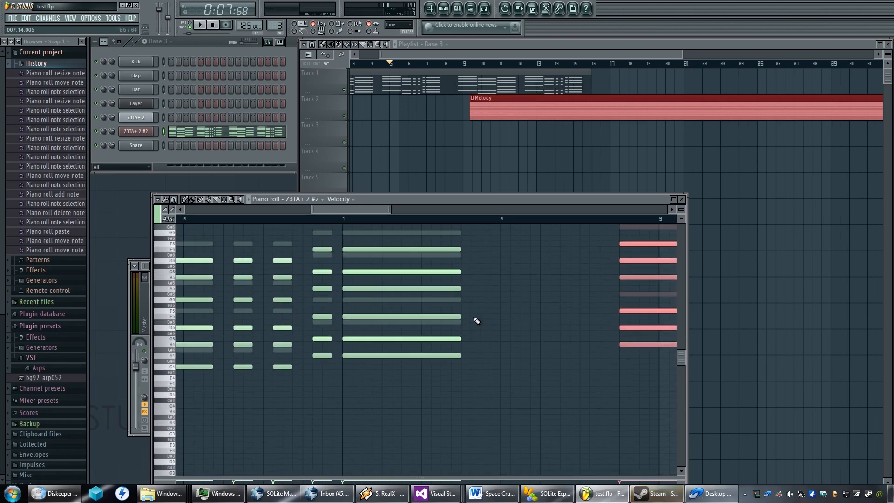
scroll(475, 319, "down", 4)
scroll(475, 319, "down", 2)
left_click_drag(455, 315, 331, 328)
scroll(365, 325, "up", 1)
scroll(369, 319, "up", 5)
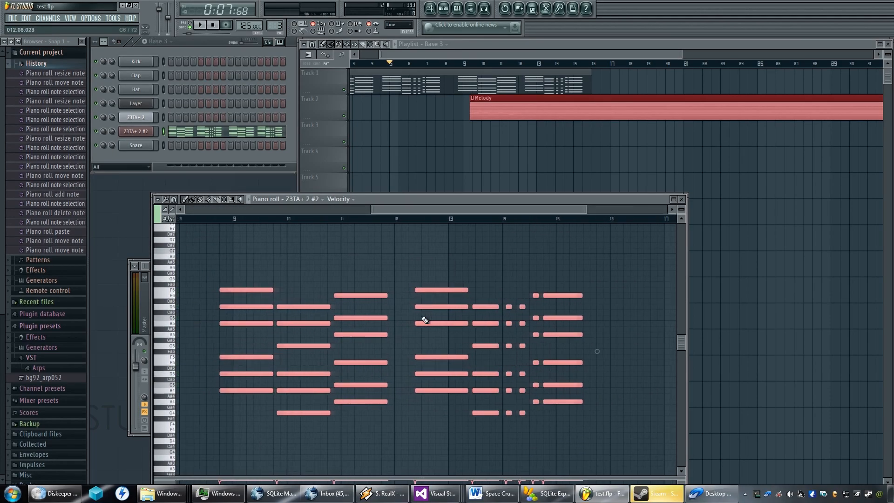
Select the short chord just before the final chord of the copied sequence in bar 14 and transpose it up one octave.
scroll(481, 315, "up", 2)
left_click_drag(455, 282, 482, 420)
scroll(447, 372, "down", 3)
scroll(440, 365, "down", 3)
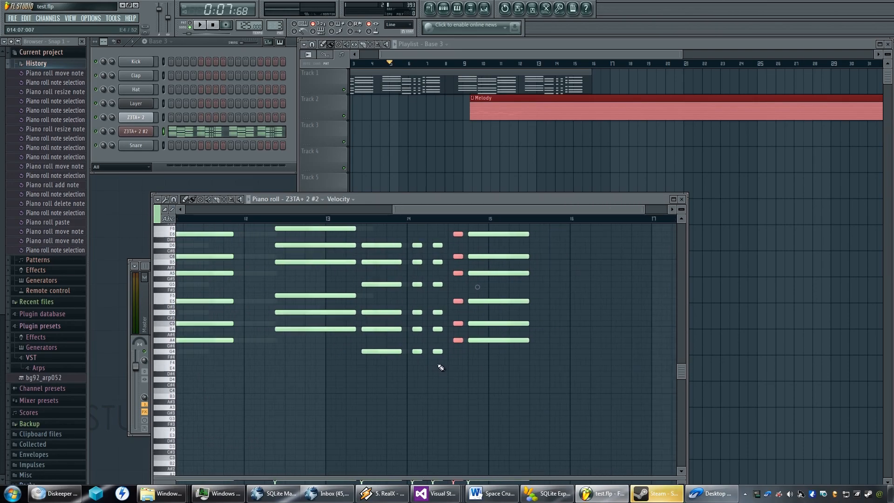
left_click_drag(385, 316, 393, 333)
scroll(405, 356, "up", 3)
left_click_drag(445, 266, 468, 299)
left_click_drag(453, 259, 460, 292)
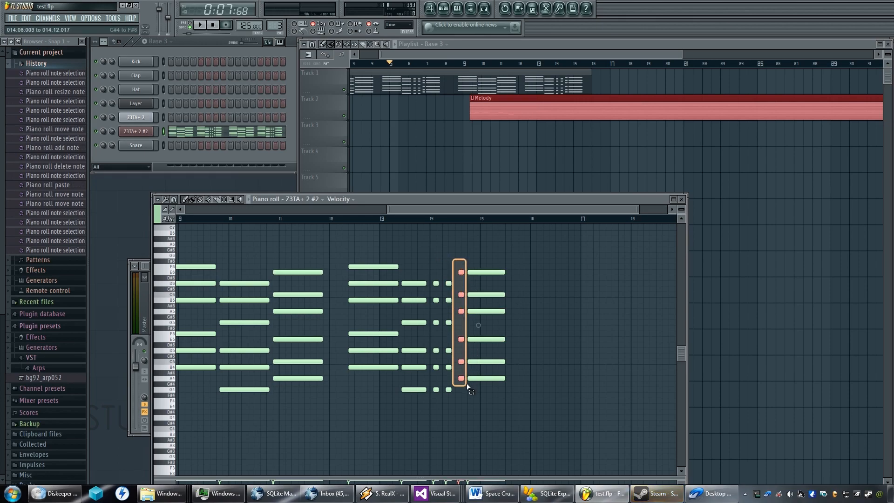
left_click_drag(467, 386, 469, 386)
key("ctrl+Up")
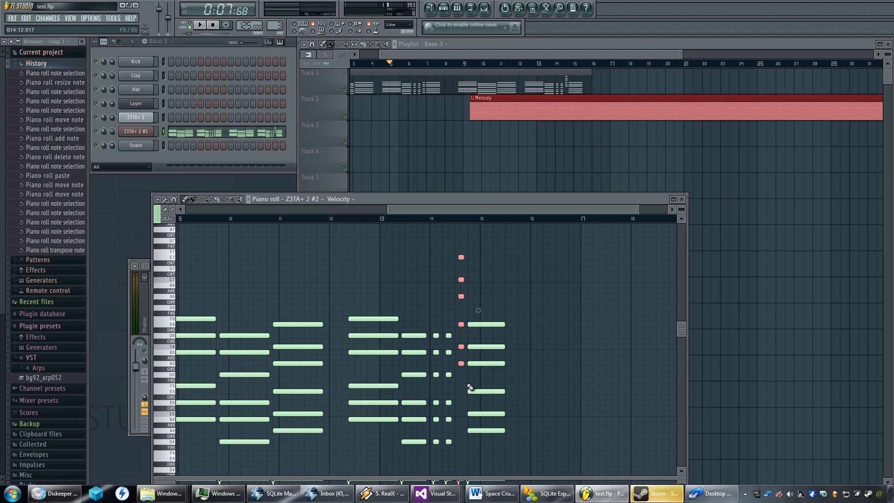
Play the Base 3 pattern from bar 1 to listen to both chord sequences.
scroll(421, 337, "down", 5)
scroll(419, 336, "down", 3)
left_click_drag(375, 311, 406, 366)
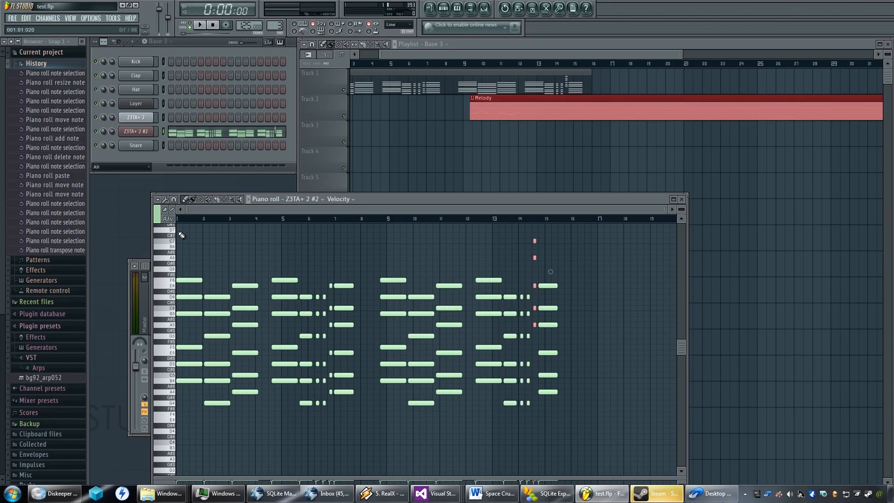
key("space")
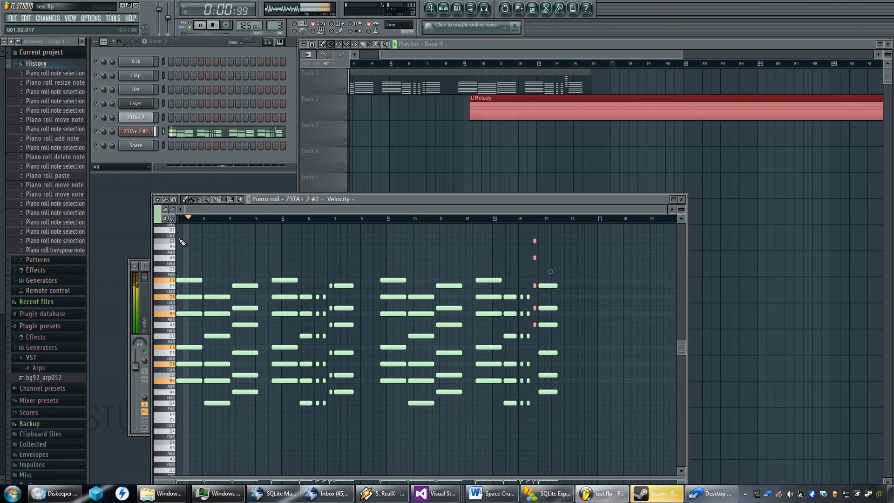
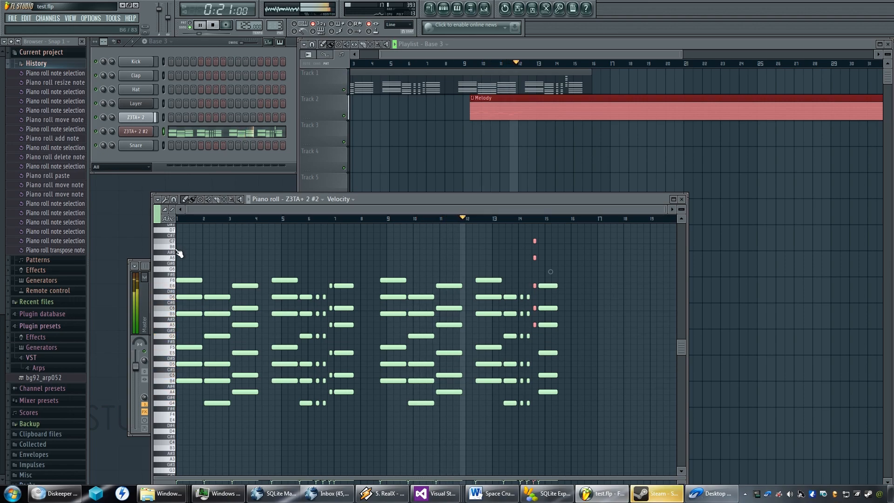
Stop playback and move the Melody clip on track 2 earlier to step 13 of bar 8, where the repeated chord sequence starts.
key("space")
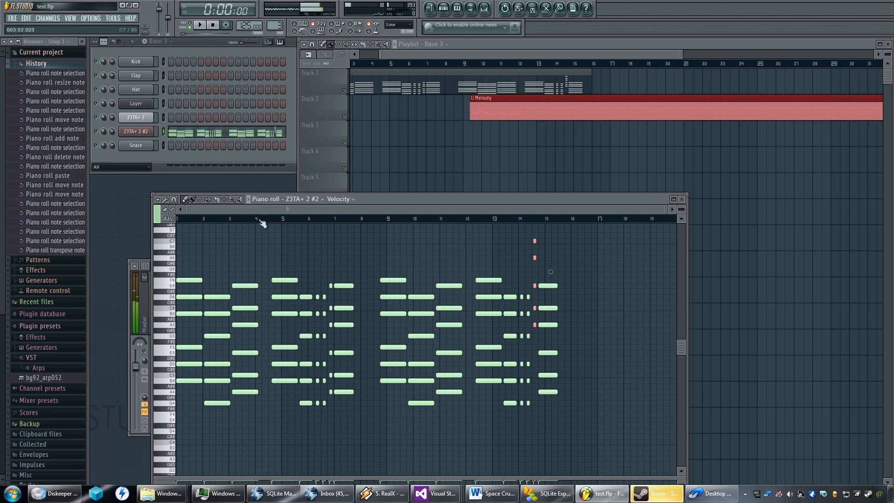
left_click_drag(494, 99, 487, 98)
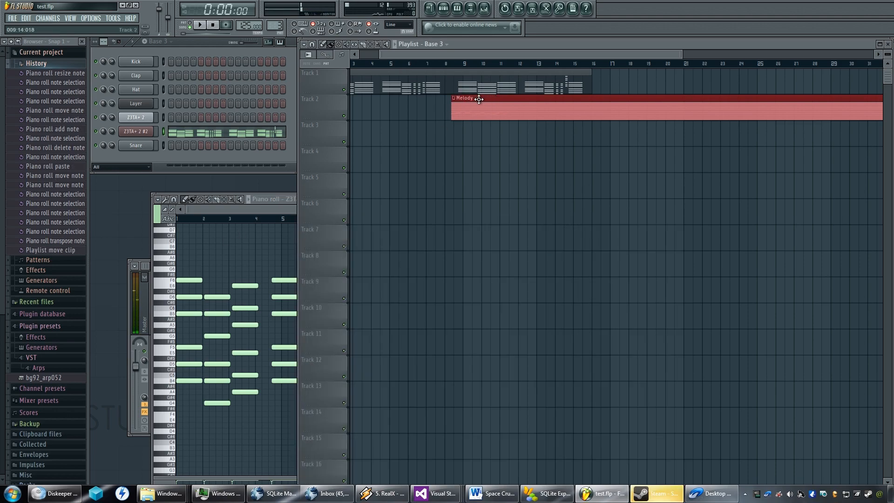
scroll(458, 104, "up", 8)
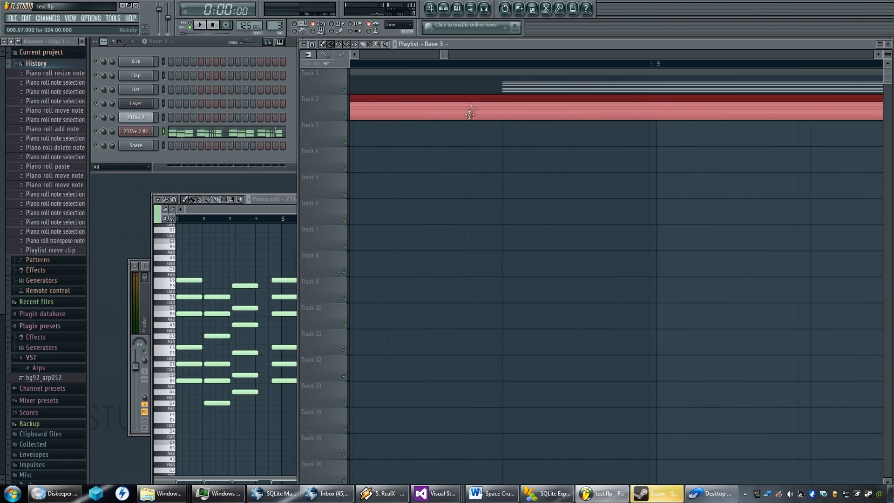
scroll(452, 101, "up", 2)
left_click_drag(435, 99, 608, 106)
scroll(566, 126, "down", 5)
scroll(554, 131, "up", 5)
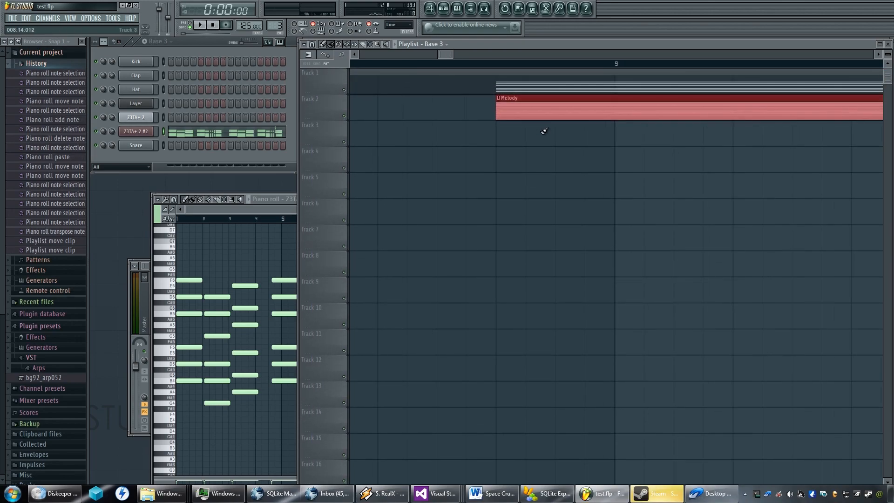
scroll(535, 132, "down", 8)
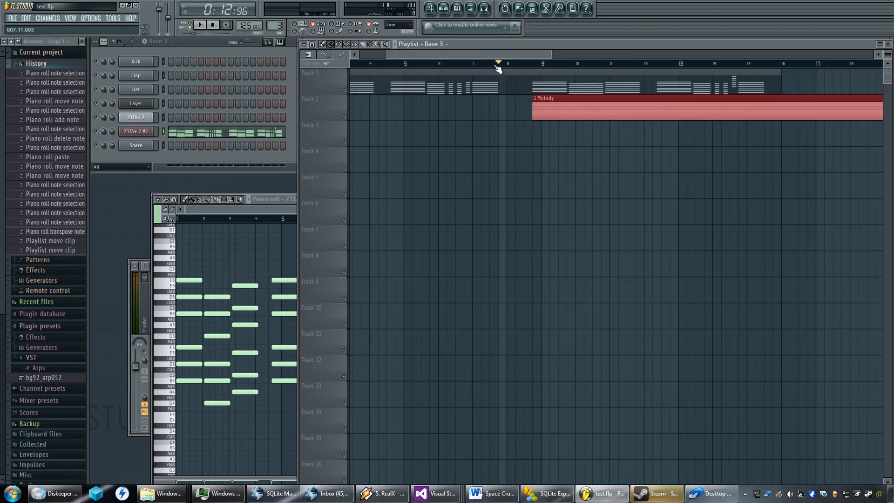
Play the chords and melody together from bar 8, set the tempo to 110 and play the passage again.
scroll(425, 176, "down", 3)
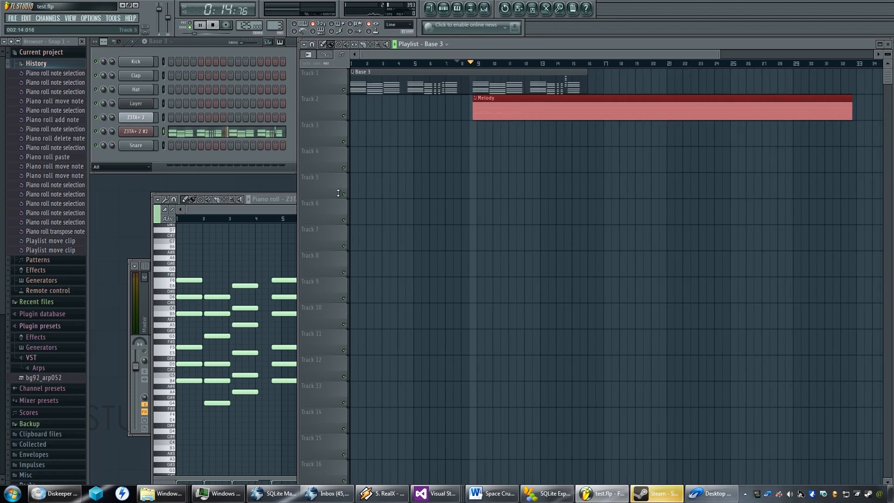
left_click(269, 207)
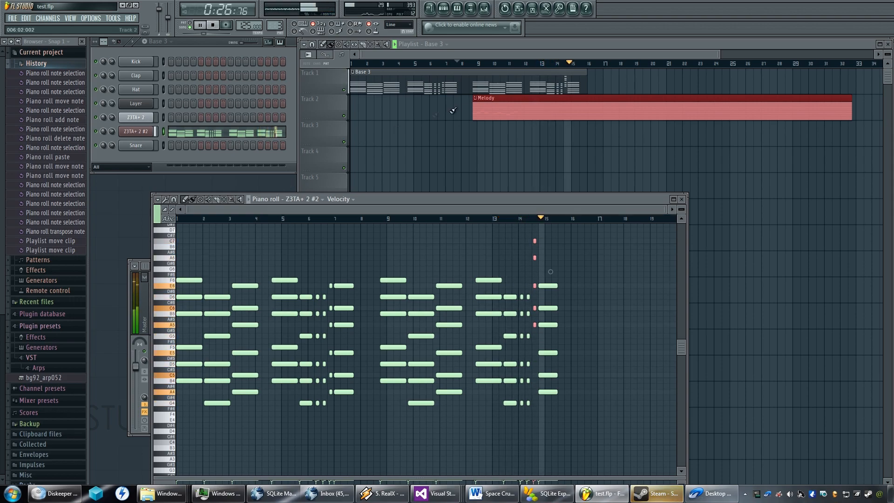
key("space")
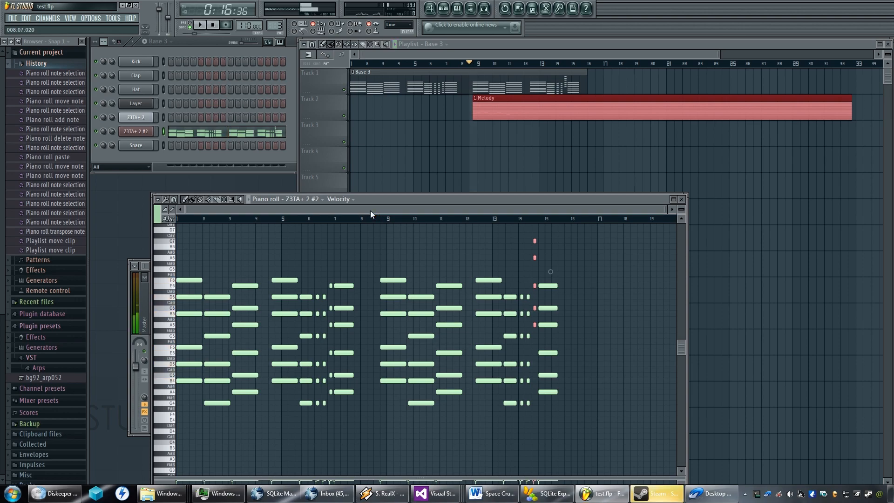
key("space")
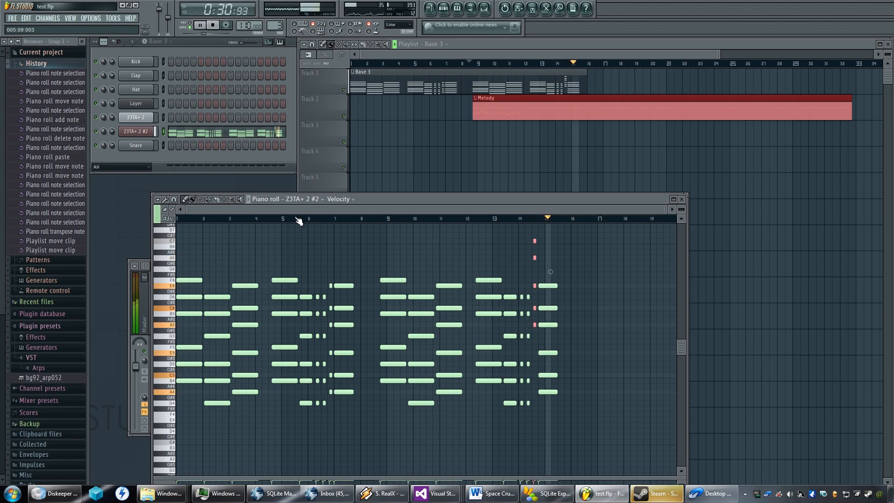
key("space")
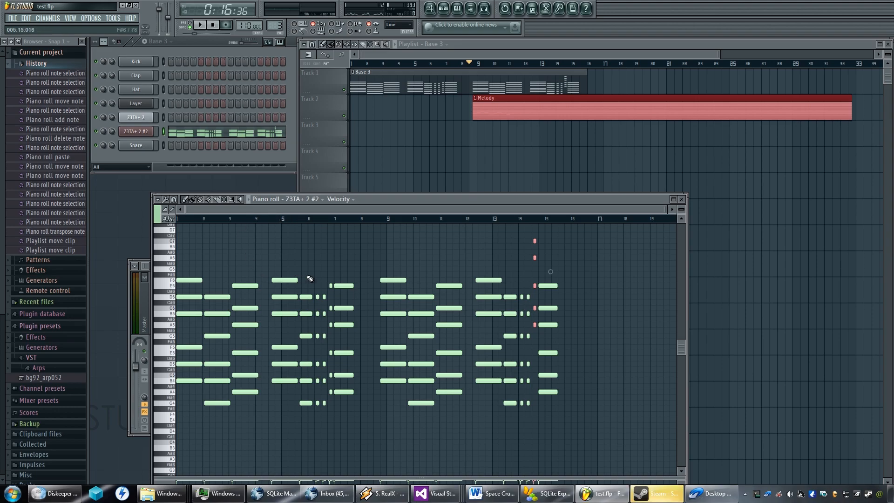
Close the Z3TA+ 2 #2 piano roll and open the Z3TA+ 2 notes of the Melody pattern.
scroll(311, 278, "up", 3)
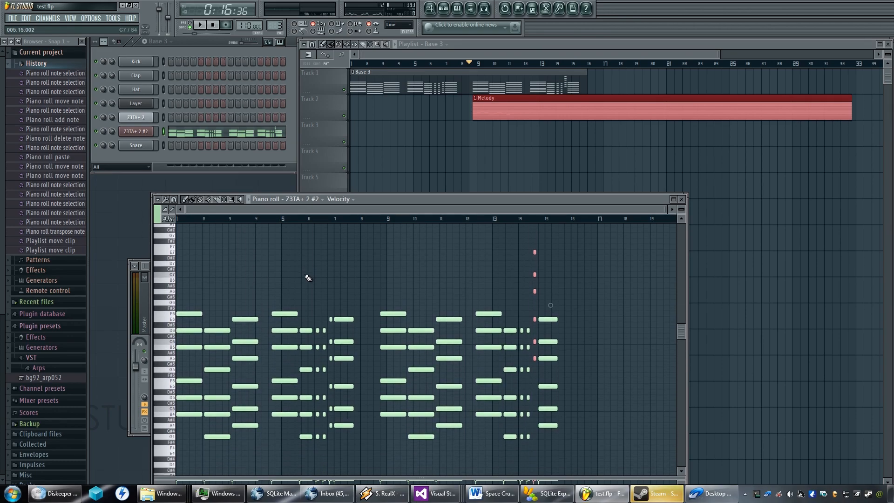
left_click(682, 199)
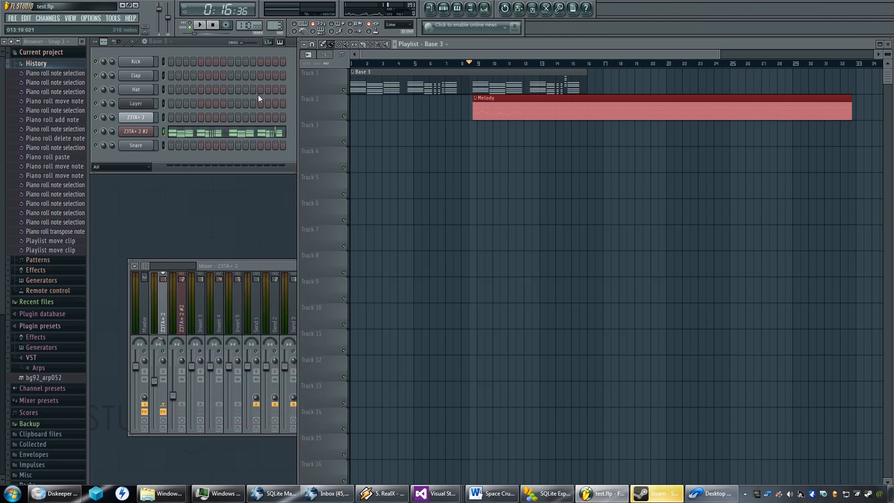
scroll(278, 24, "up", 1)
left_click(193, 120)
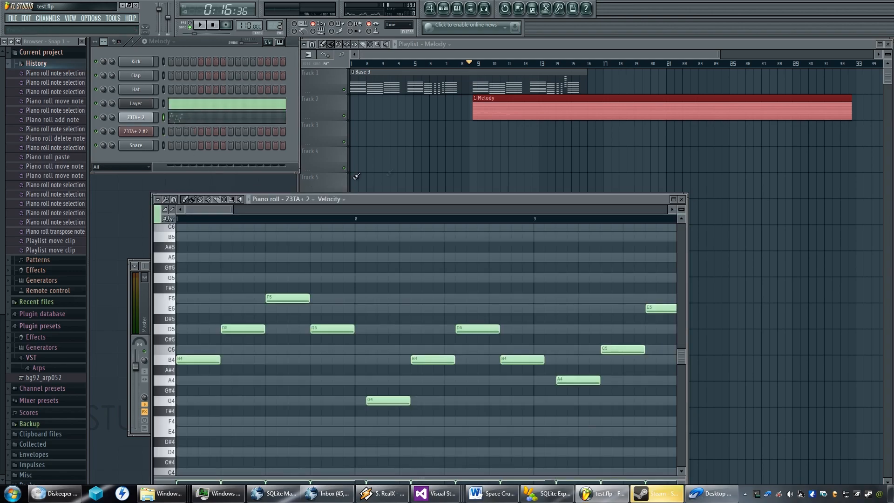
Widen the melody's piano roll window and move it to show more of the bars at once.
scroll(431, 357, "down", 5)
scroll(431, 356, "up", 8)
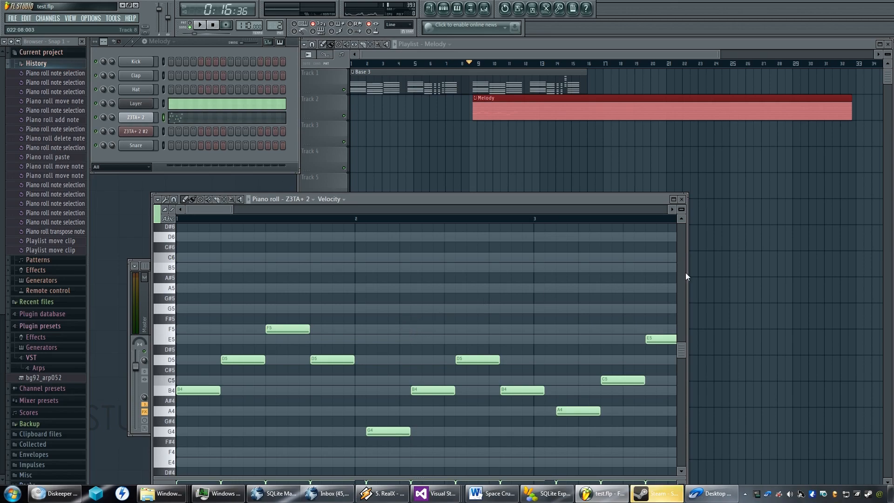
left_click_drag(685, 274, 882, 265)
left_click_drag(570, 212, 527, 160)
scroll(510, 270, "down", 3)
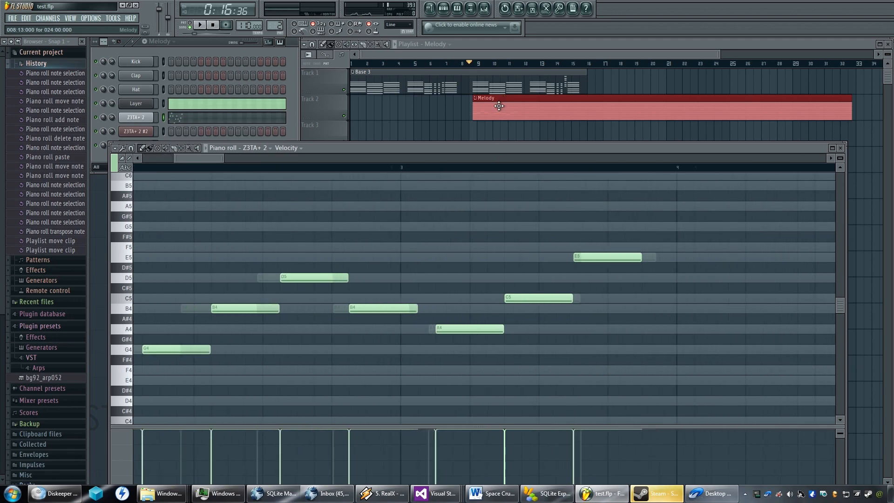
Add a C5 note of the same length directly after the E5 that ends the melody in bar 3, and play the result.
left_click(511, 44)
scroll(497, 86, "up", 5)
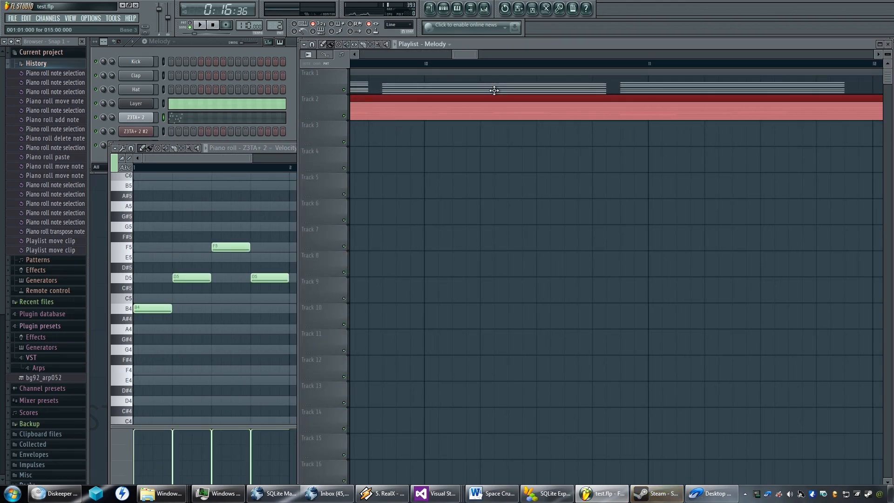
scroll(614, 115, "up", 3)
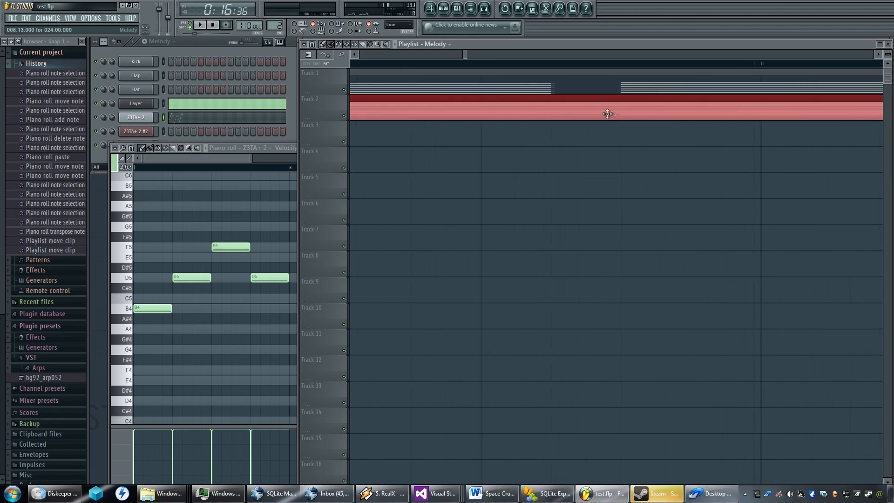
scroll(499, 140, "down", 3)
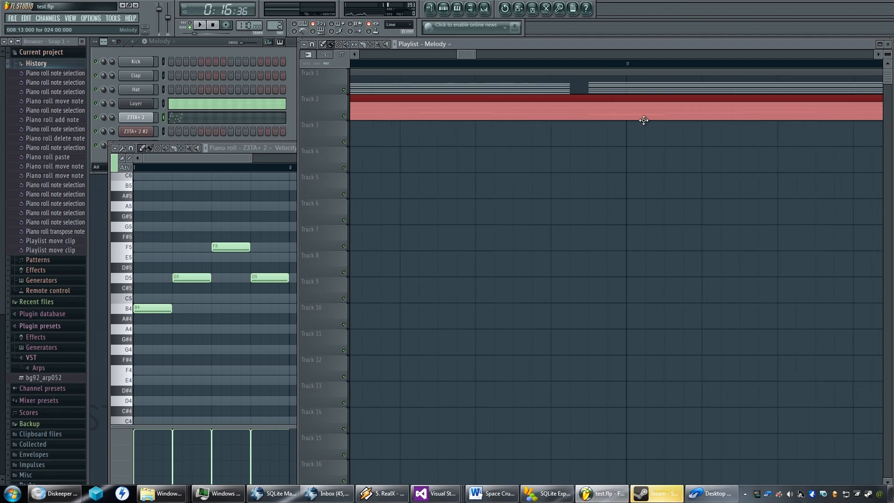
scroll(644, 120, "down", 2)
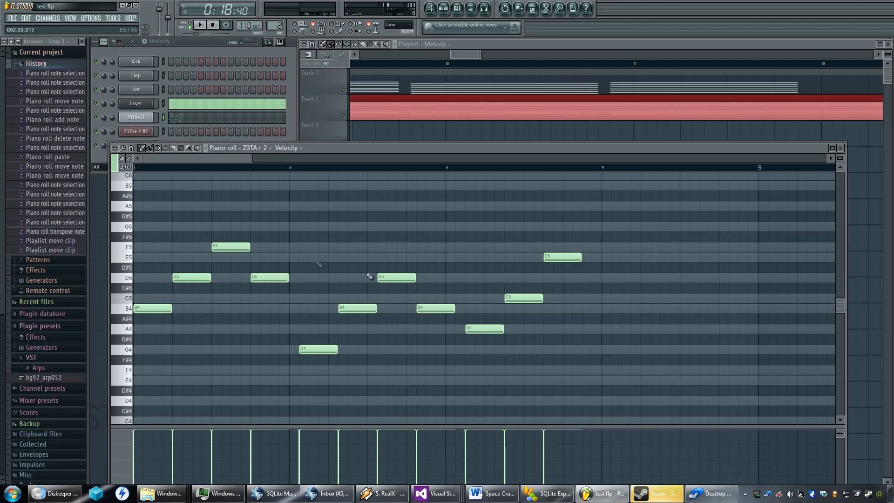
left_click(558, 258)
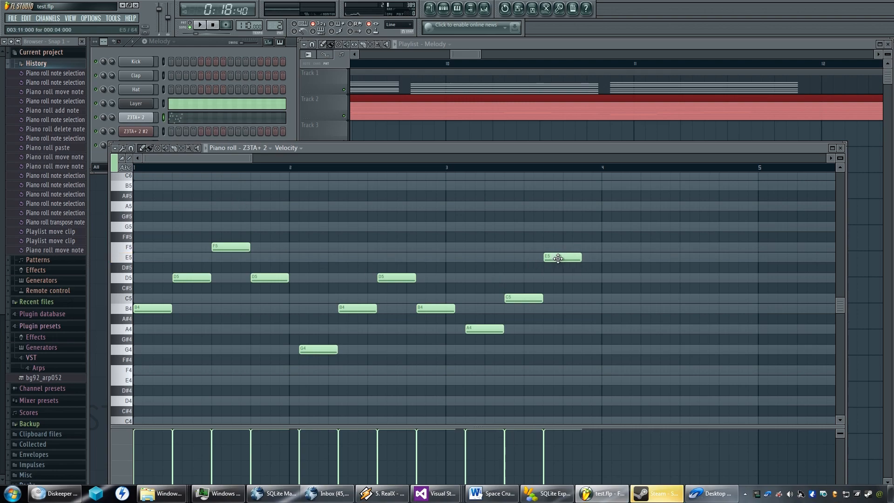
left_click(607, 300)
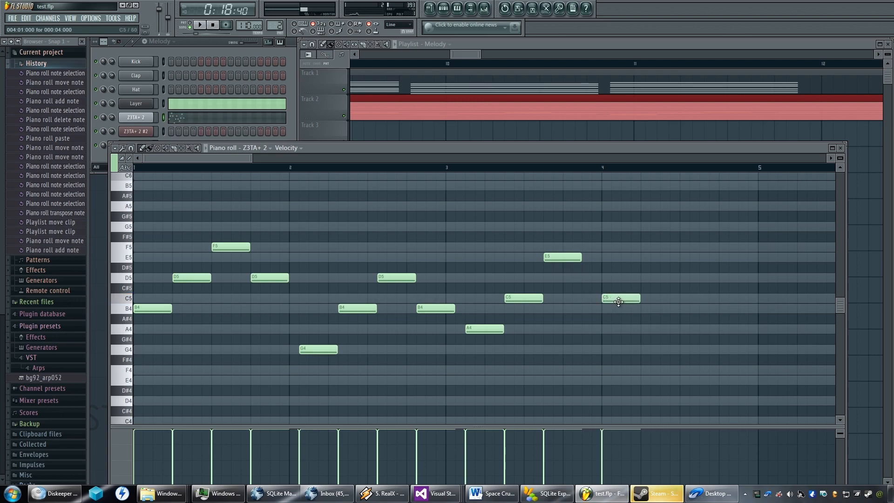
left_click_drag(619, 302, 593, 301)
key("space")
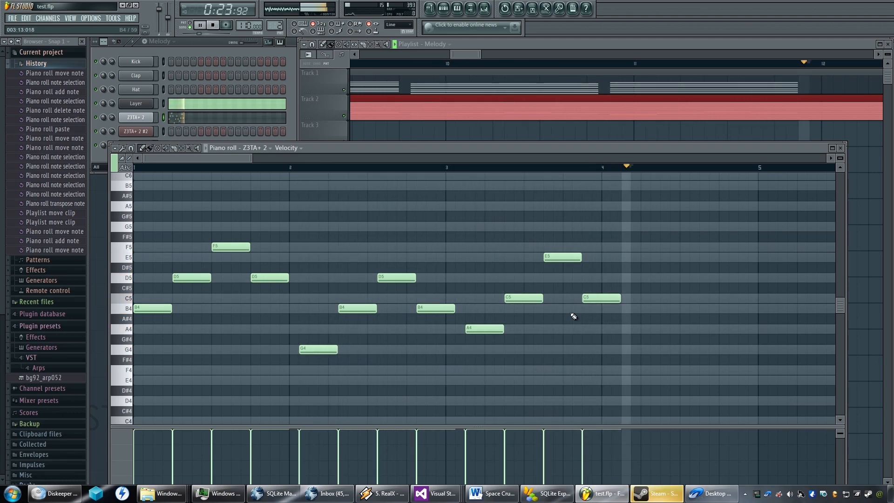
key("space")
Duplicate all the melody notes and place the copy after the originals, starting at step 5 of bar 4.
scroll(563, 313, "down", 2)
scroll(563, 312, "up", 3)
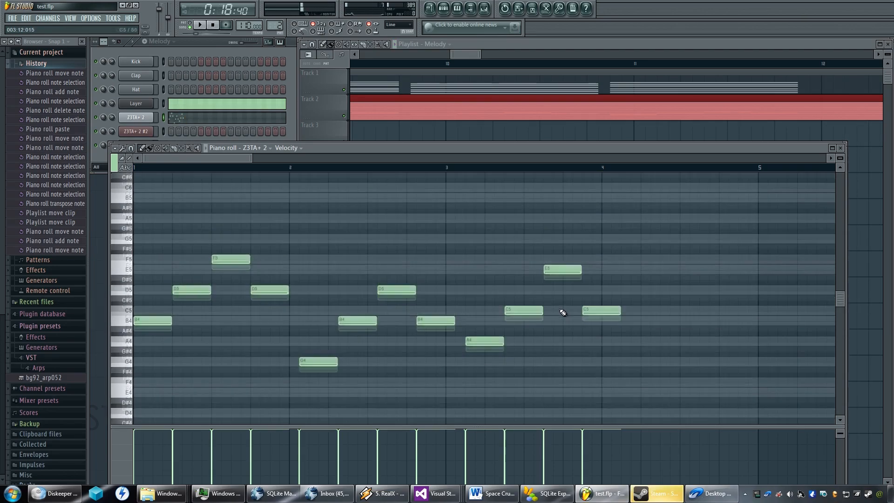
scroll(562, 311, "down", 2)
scroll(557, 301, "up", 1)
scroll(557, 301, "up", 1)
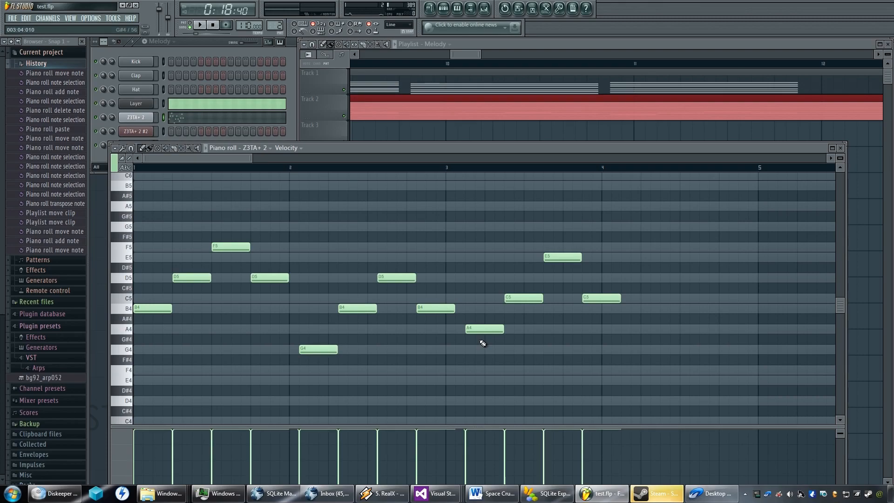
scroll(489, 333, "down", 4)
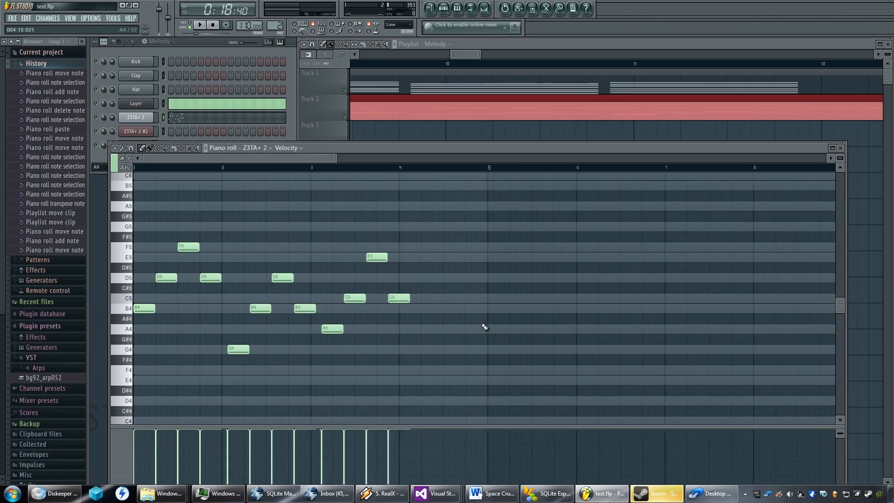
left_click_drag(445, 212, 138, 391)
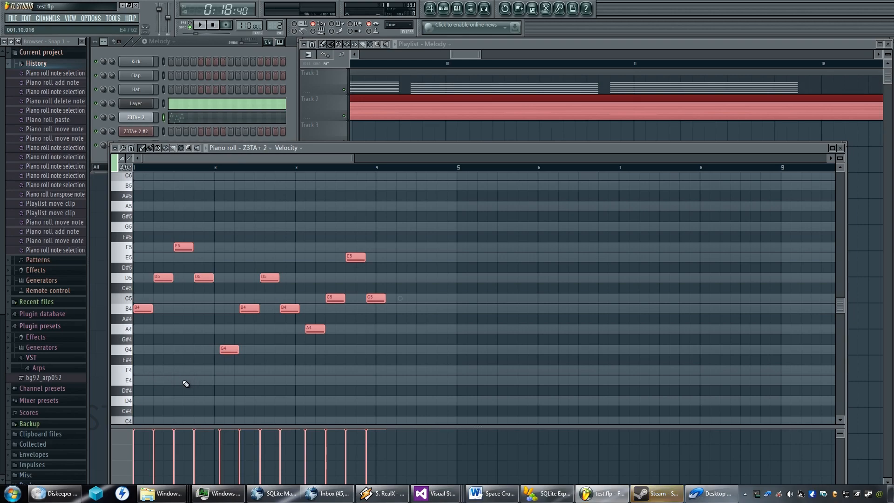
key("ctrl+v")
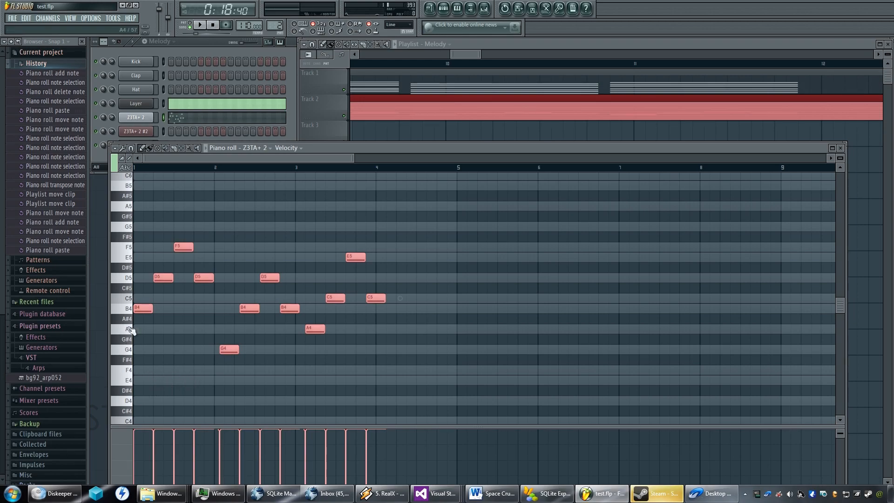
left_click_drag(140, 311, 401, 311)
Compare the copied melody notes with the chord timing in the playlist and move them later to about step 11 of bar 4.
scroll(401, 310, "up", 5)
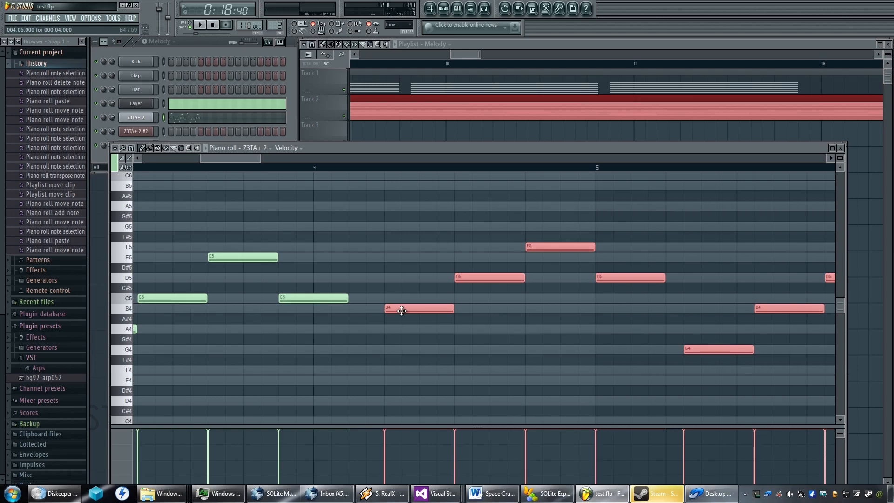
scroll(564, 96, "down", 2)
scroll(577, 96, "up", 2)
left_click_drag(581, 96, 496, 103)
scroll(622, 105, "up", 2)
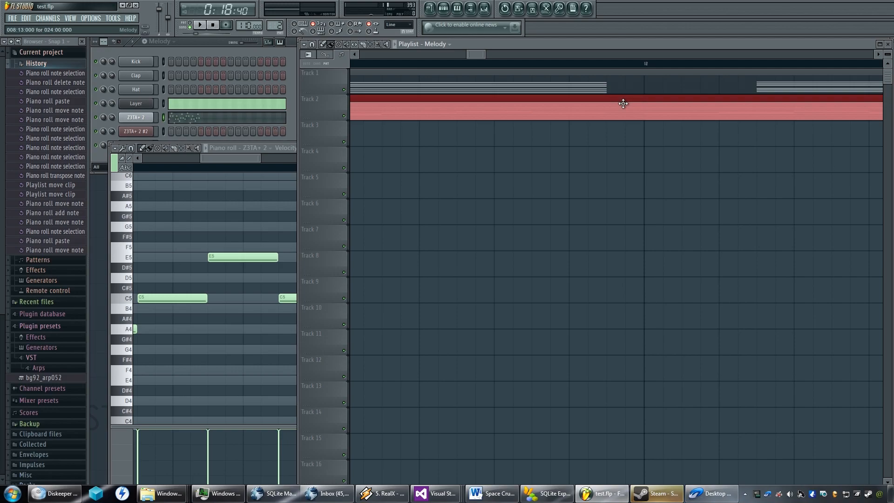
scroll(622, 105, "down", 1)
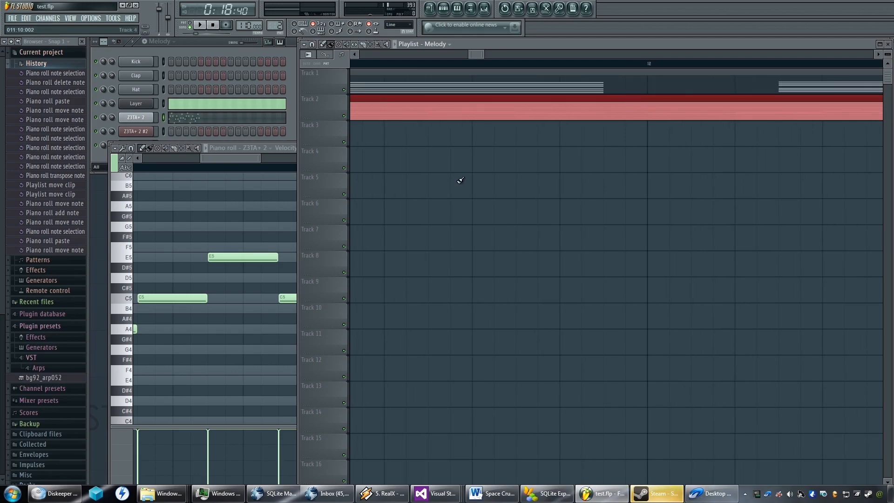
left_click(253, 157)
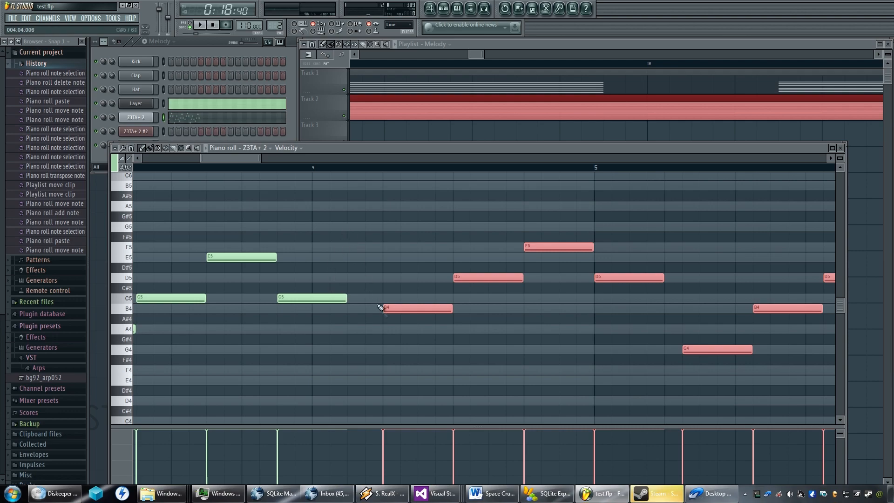
scroll(395, 308, "down", 6)
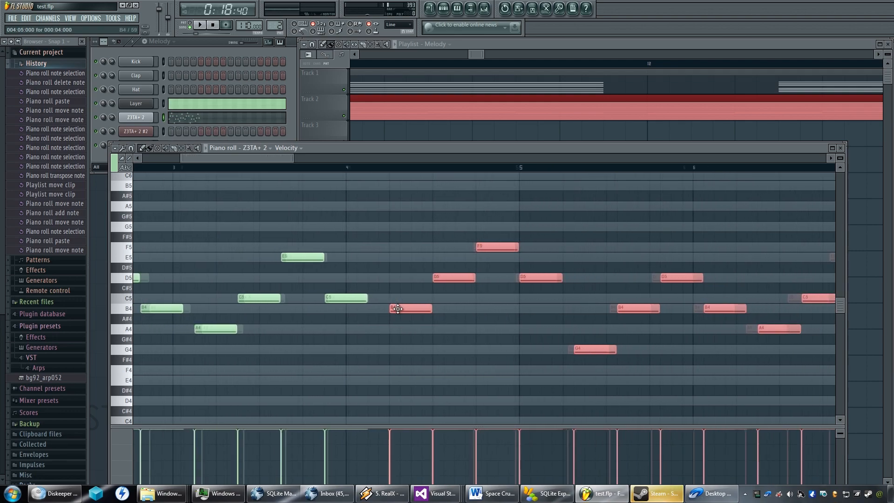
scroll(398, 309, "down", 1)
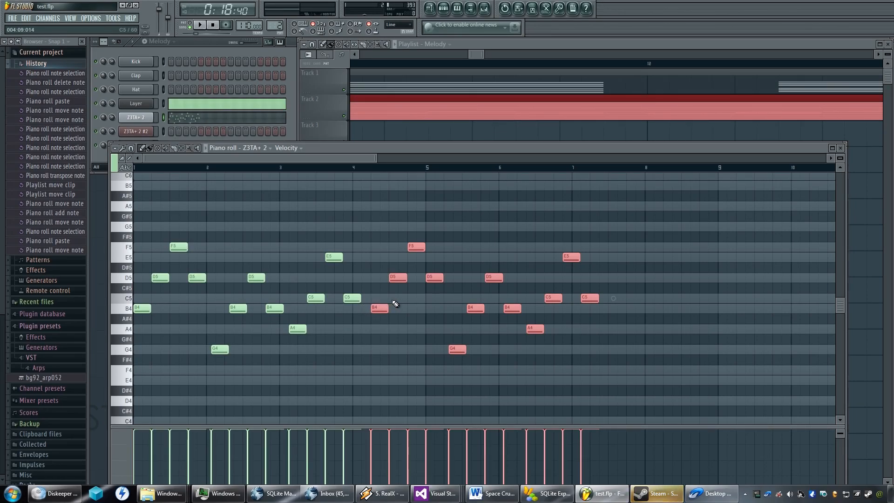
left_click_drag(375, 308, 404, 309)
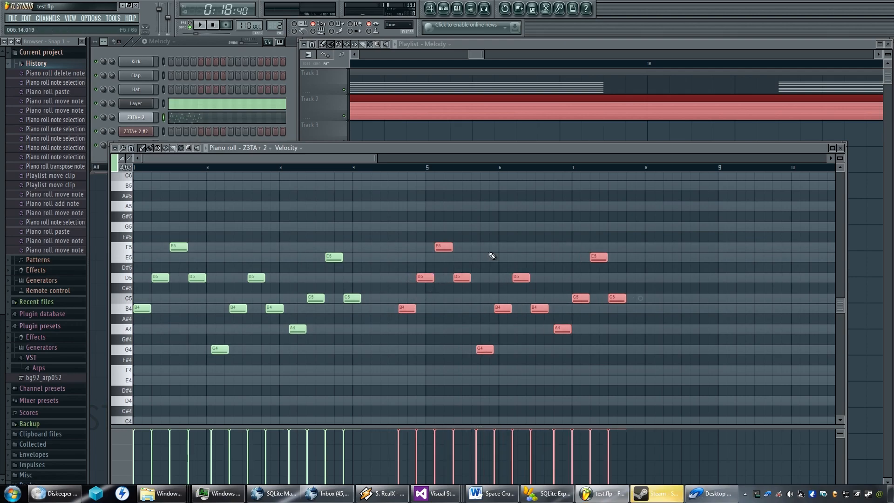
Compare the chord timing around bars 12 to 15 in the playlist with the duplicated melody notes and play the song.
scroll(801, 104, "up", 3)
scroll(799, 101, "down", 2)
left_click(773, 46)
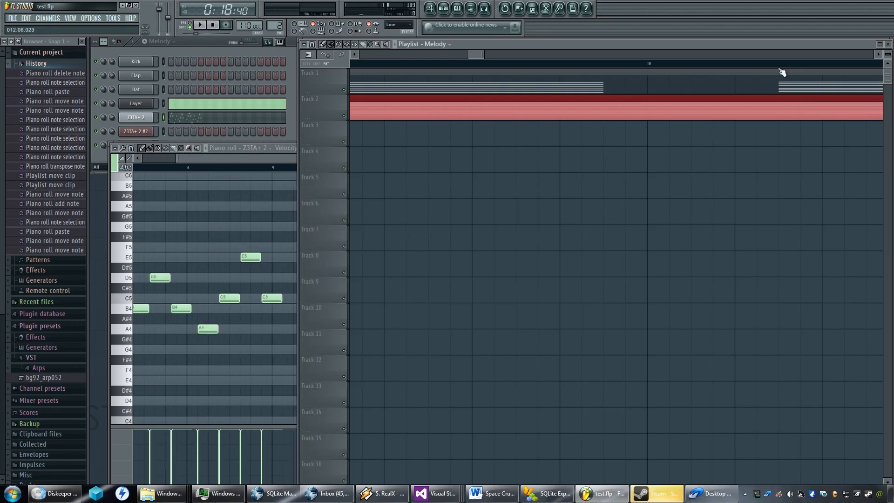
scroll(770, 98, "up", 3)
scroll(735, 138, "down", 5)
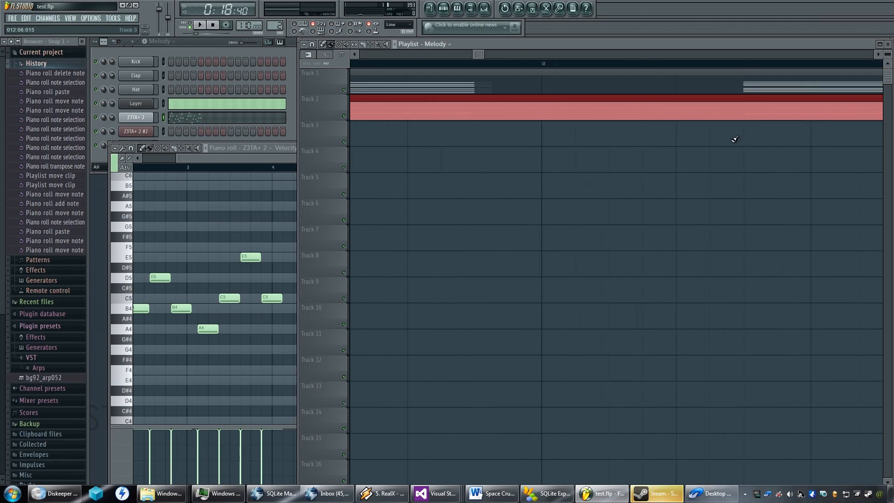
scroll(641, 166, "right", 2)
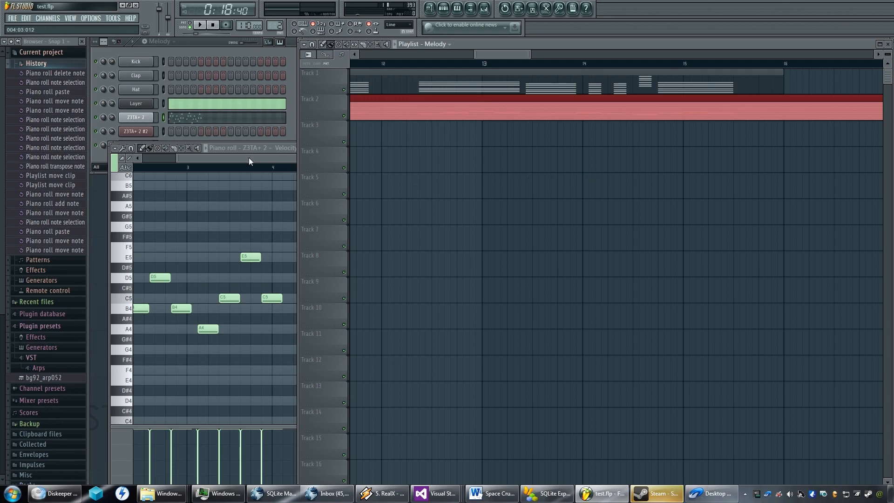
left_click(249, 157)
key("space")
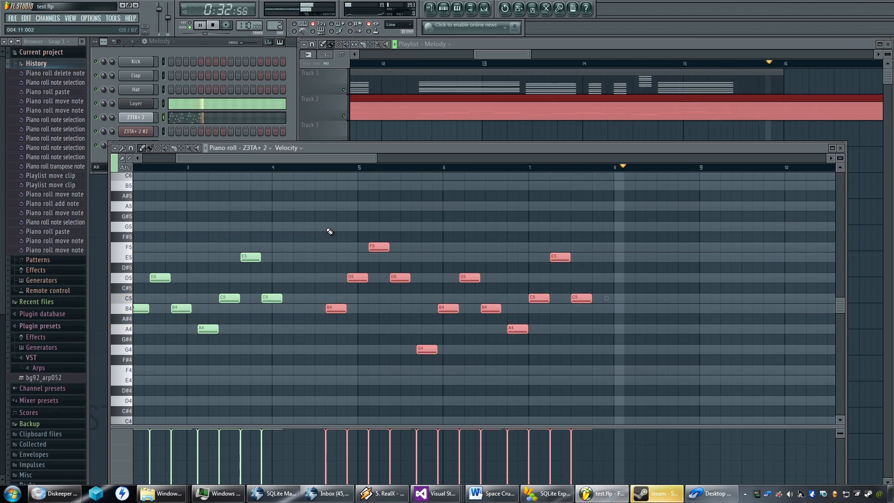
key("space")
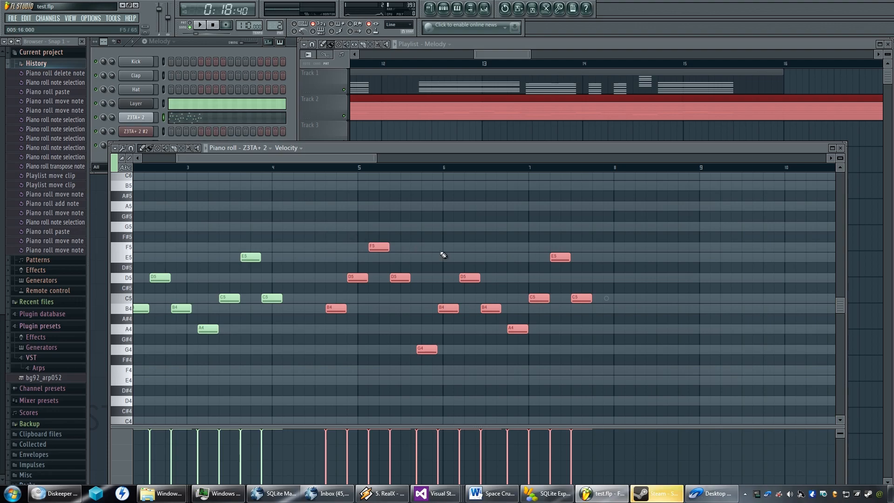
Try the copied A4 note in bar 6 one octave higher, play the melody, and return the note to its original octave.
scroll(441, 253, "up", 2)
scroll(486, 241, "down", 1)
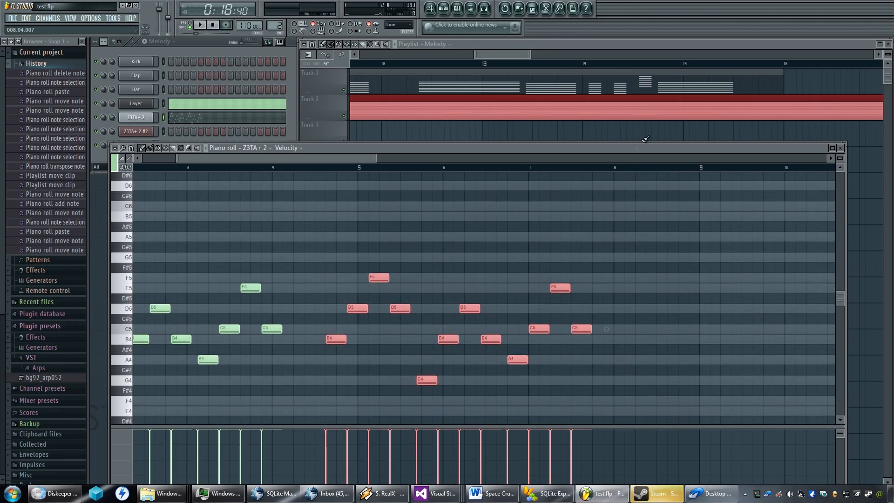
scroll(641, 120, "up", 2)
scroll(641, 118, "down", 1)
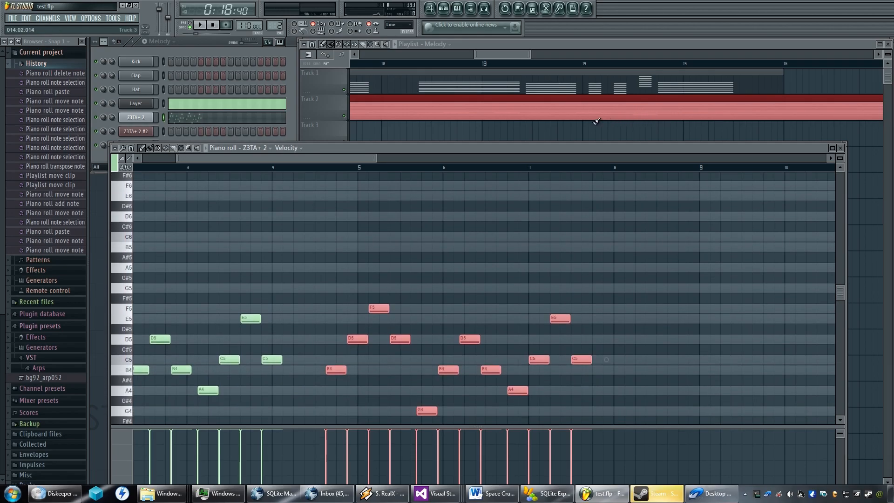
left_click(517, 390)
key("ctrl+Up")
scroll(518, 401, "down", 2)
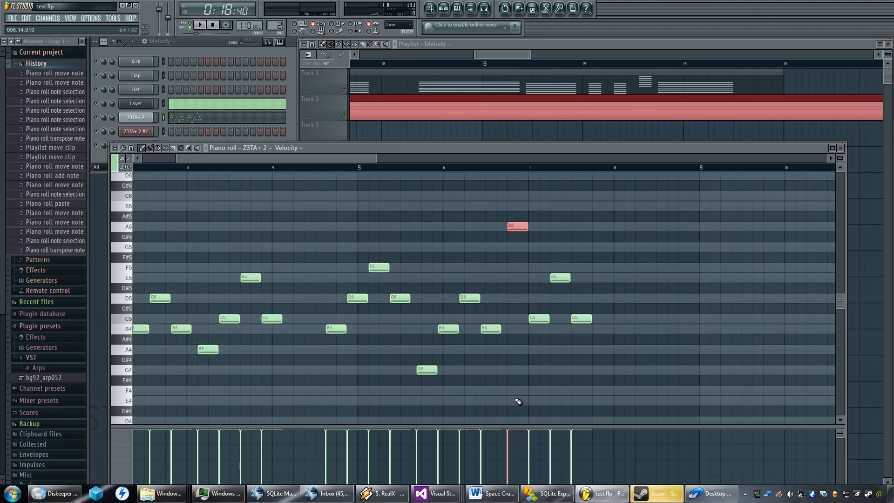
key("space")
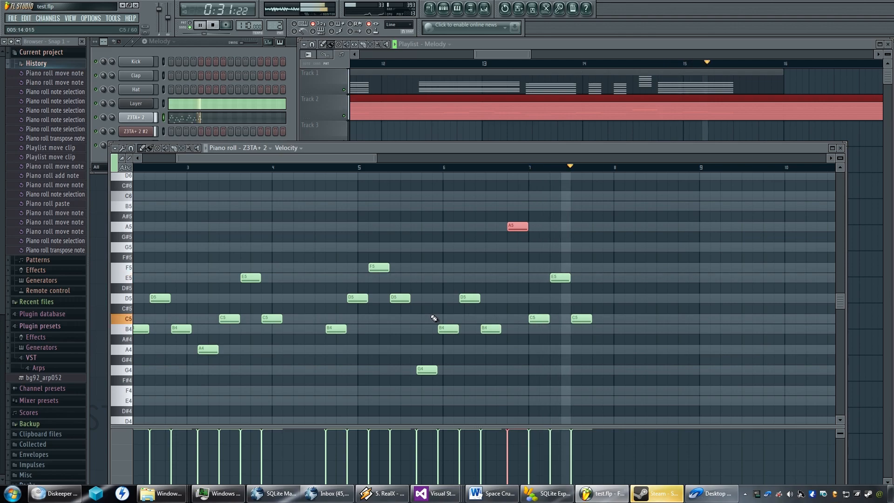
key("space")
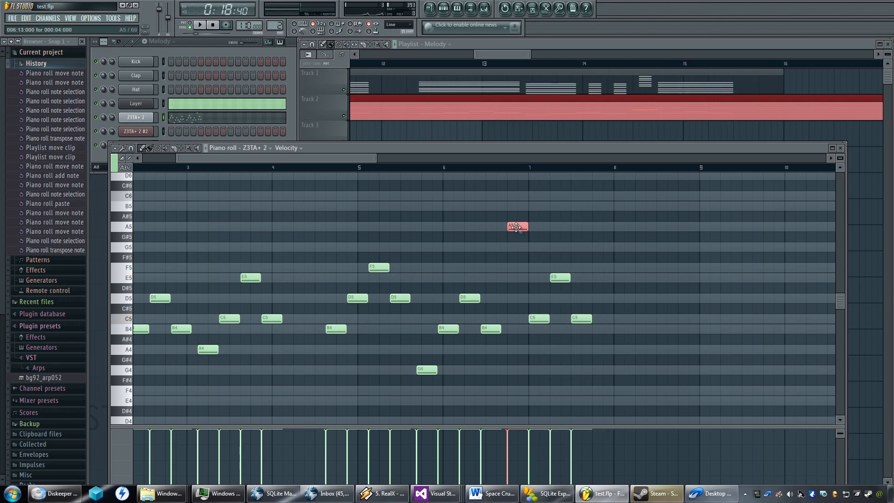
key("ctrl+Down")
Transpose the last four notes of the copied melody up one octave and play the result.
scroll(517, 228, "down", 1)
left_click_drag(634, 243, 523, 355)
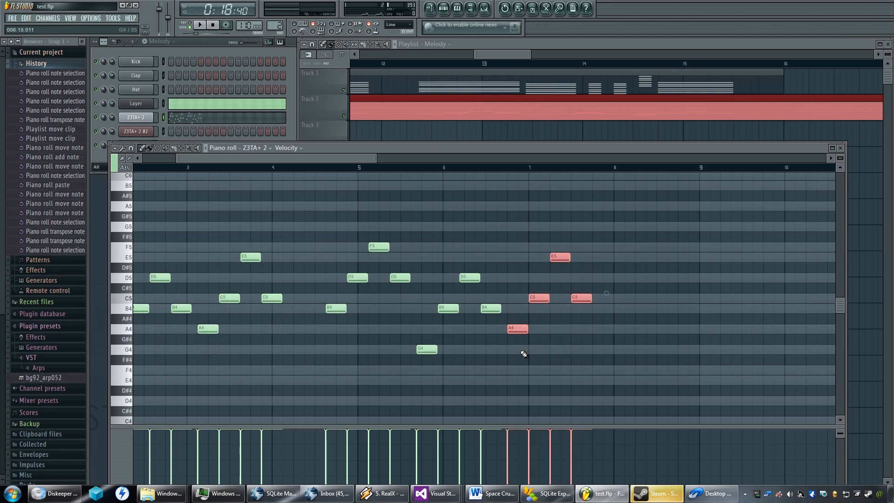
key("ctrl+Up")
scroll(523, 355, "down", 1)
key("space")
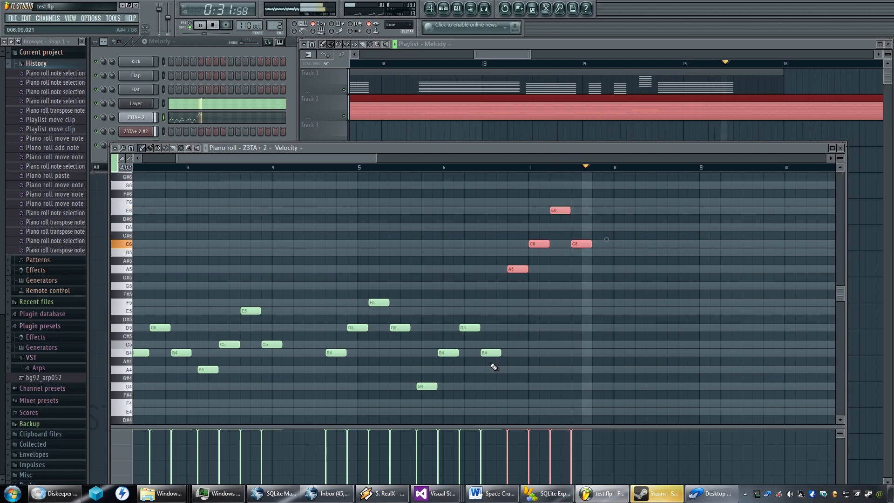
key("space")
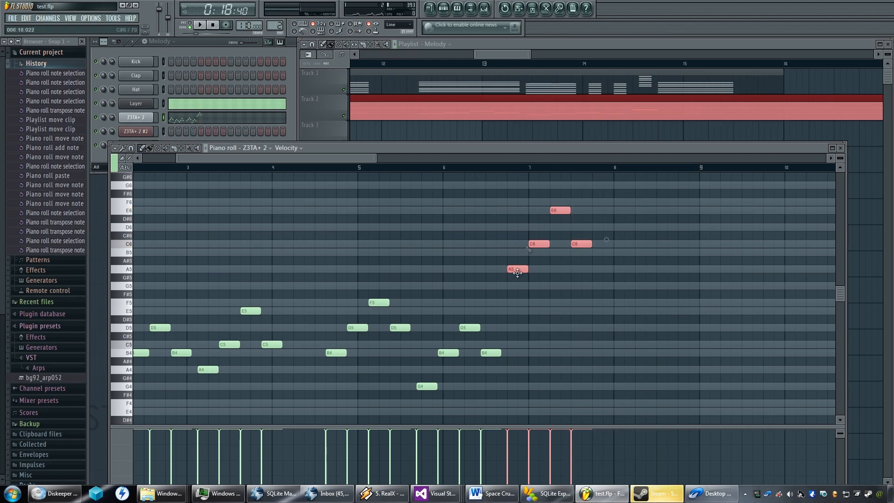
scroll(582, 265, "down", 4)
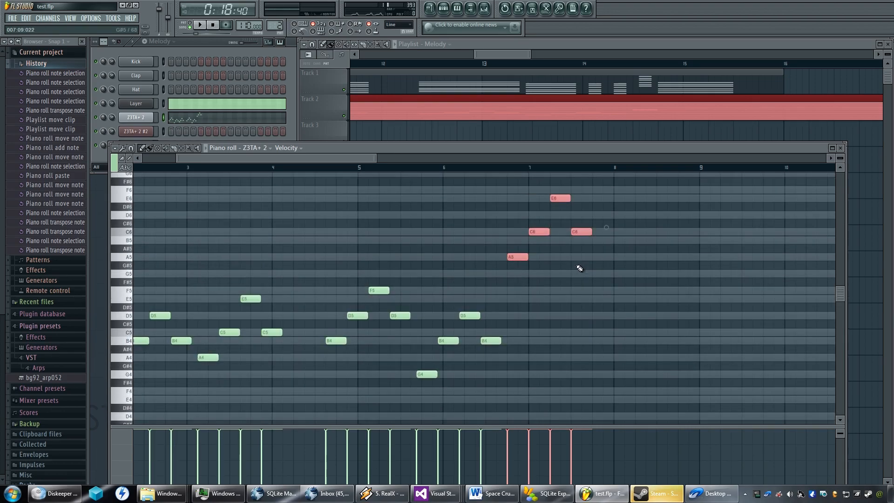
Select all the melody notes and try a much lower velocity for them while the song plays.
key("ctrl+a")
key("shift+Right")
key("shift+Right")
key("shift+Right")
key("shift+Right")
key("shift+Right")
key("shift+Right")
key("shift+Right")
key("shift+Right")
key("shift+Right")
scroll(447, 367, "down", 19, "alt")
key("space")
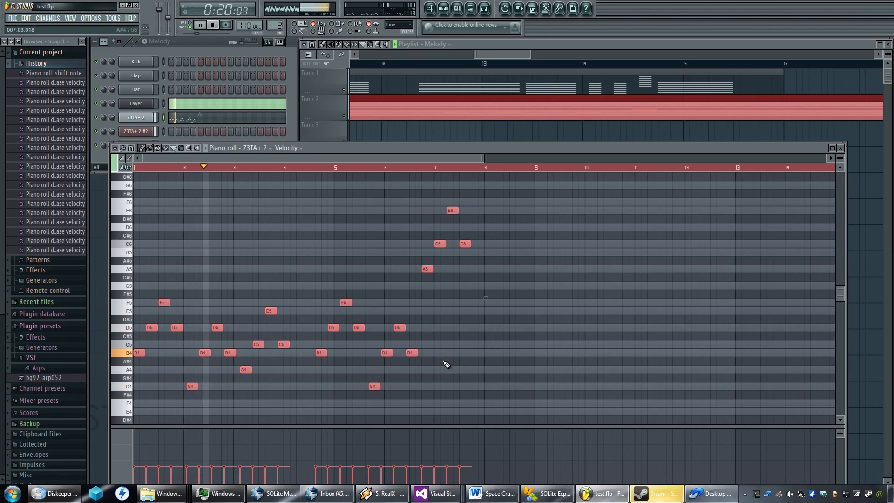
scroll(446, 364, "down", 1, "alt")
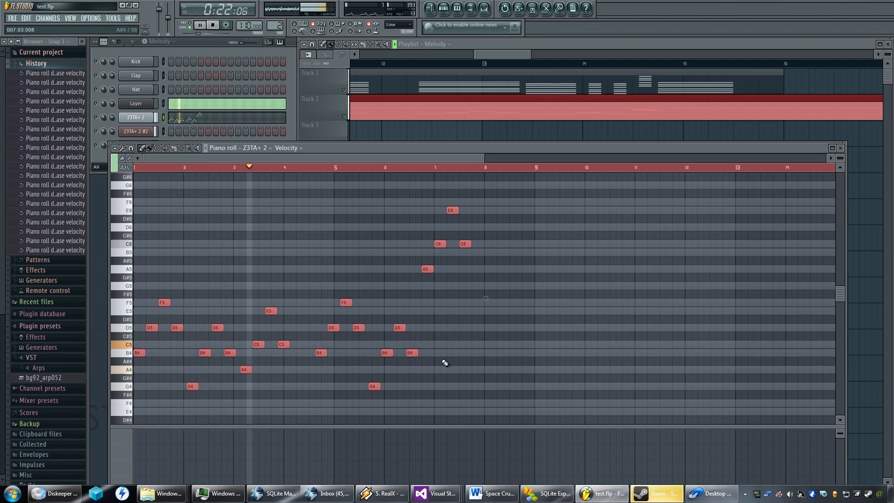
Raise the velocity of all the melody notes back to full during playback and stop the song.
scroll(442, 360, "up", 6, "alt")
scroll(444, 361, "down", 3, "alt")
scroll(446, 363, "up", 1, "alt")
scroll(445, 364, "down", 1, "alt")
scroll(445, 363, "down", 3, "alt")
scroll(445, 363, "up", 4, "alt")
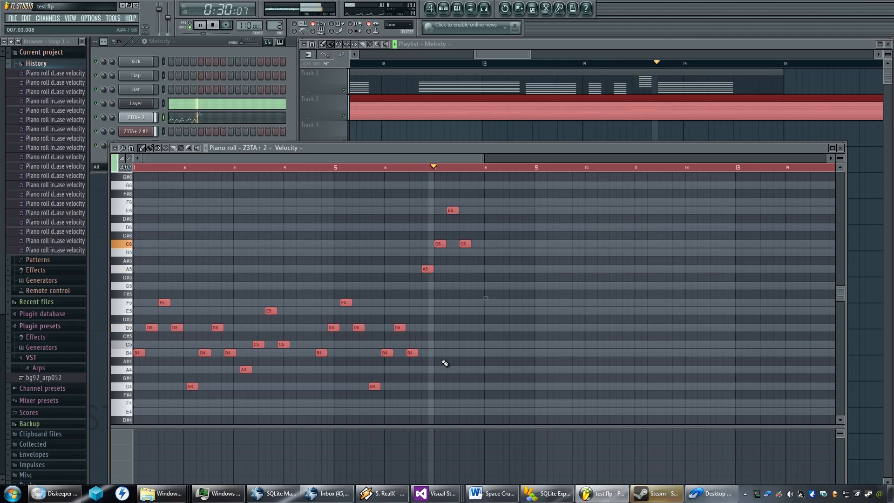
scroll(445, 363, "up", 5, "alt")
scroll(445, 363, "up", 14, "alt")
key("space")
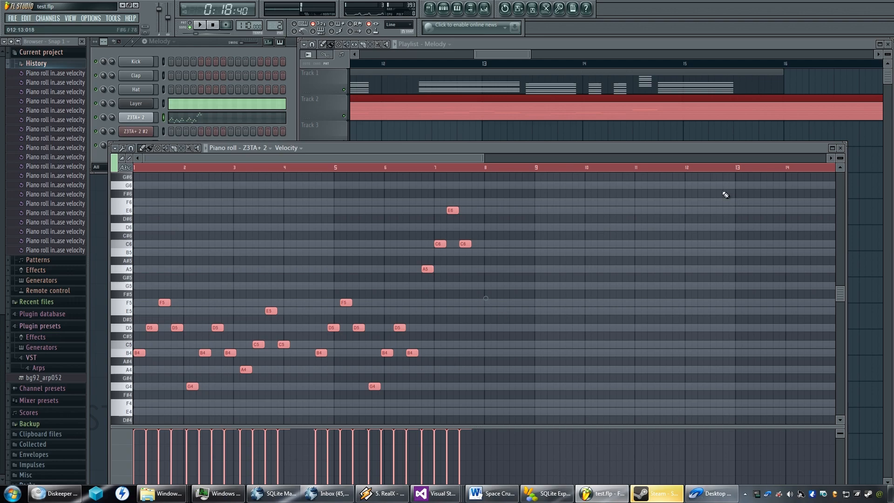
Close the piano roll and, in the mixer, raise the Z3TA+ 2 #2 volume and lower the Z3TA+ 2 volume.
left_click(840, 149)
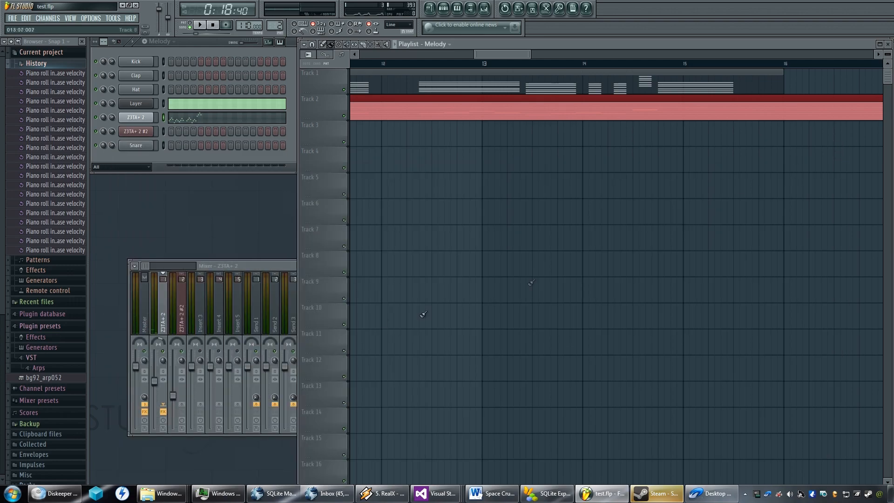
left_click(221, 264)
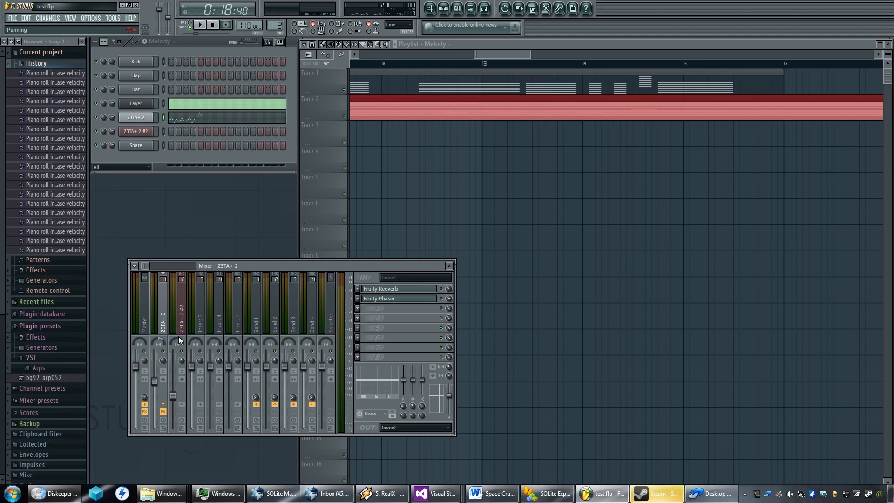
left_click(174, 401)
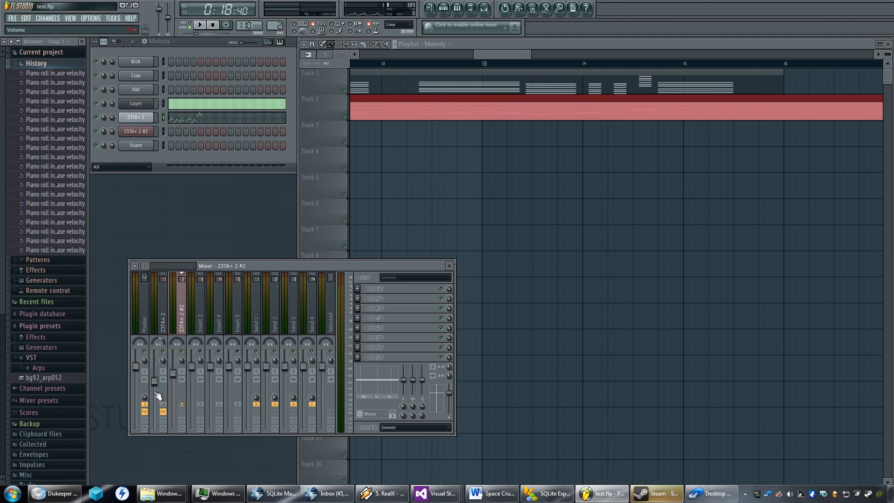
left_click_drag(157, 395, 156, 399)
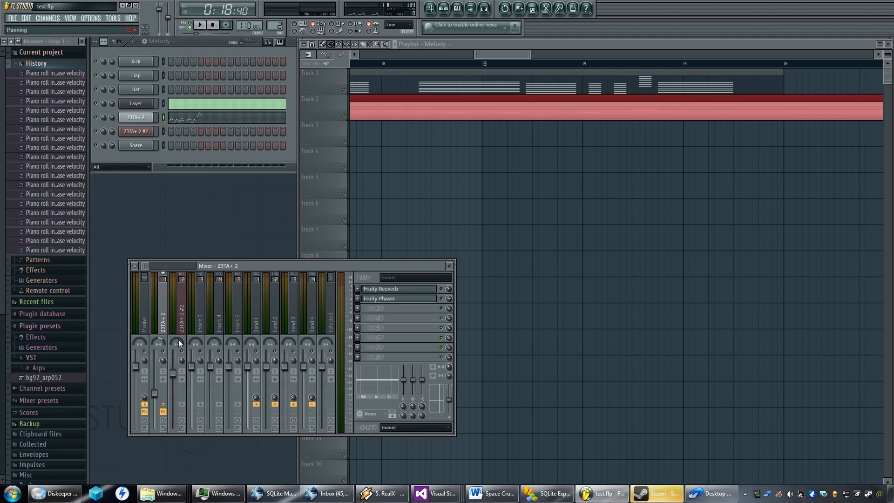
left_click_drag(178, 337, 179, 334)
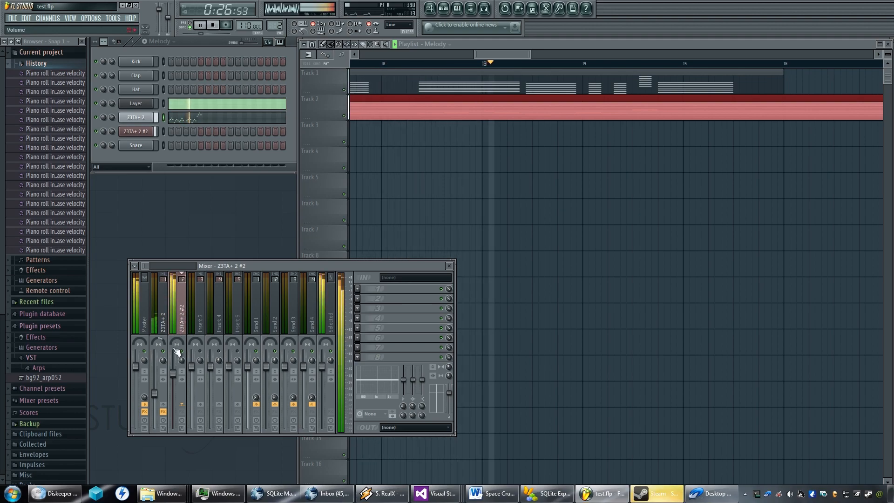
Lower the Z3TA+ 2 #2 mixer volume slightly and the Z3TA+ 2 volume a little further while listening to the song.
left_click_drag(174, 380, 177, 405)
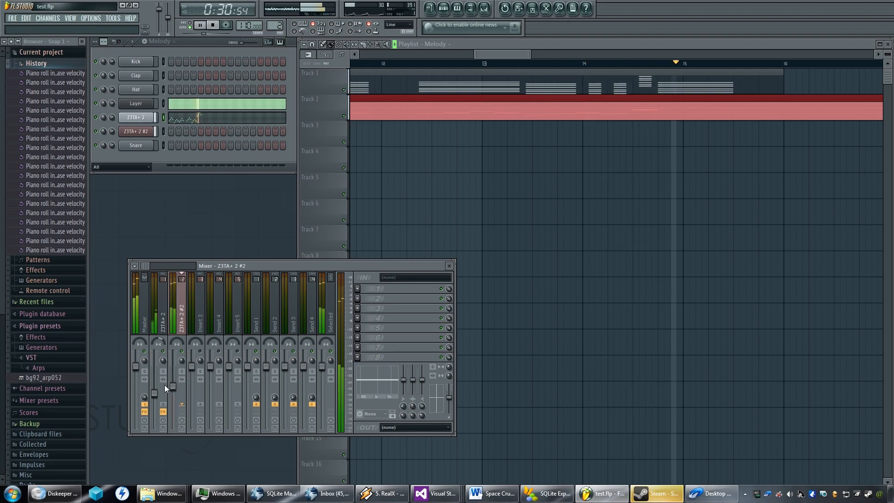
key("space")
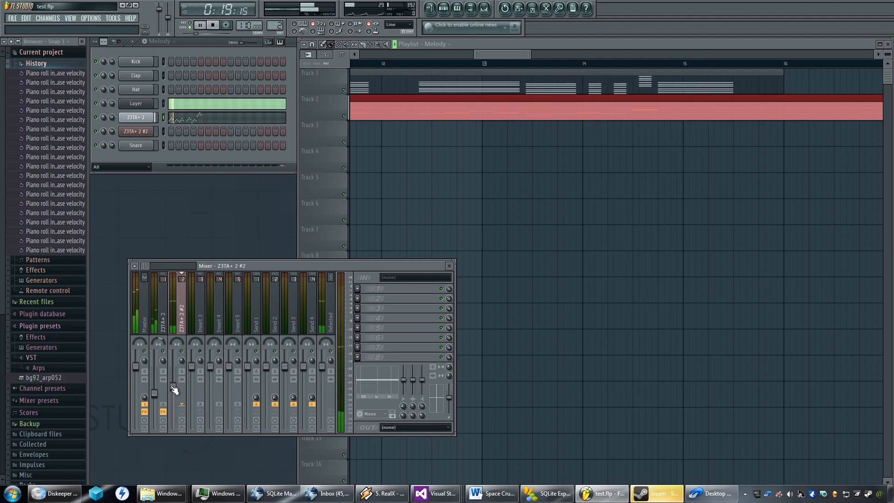
left_click_drag(157, 395, 161, 404)
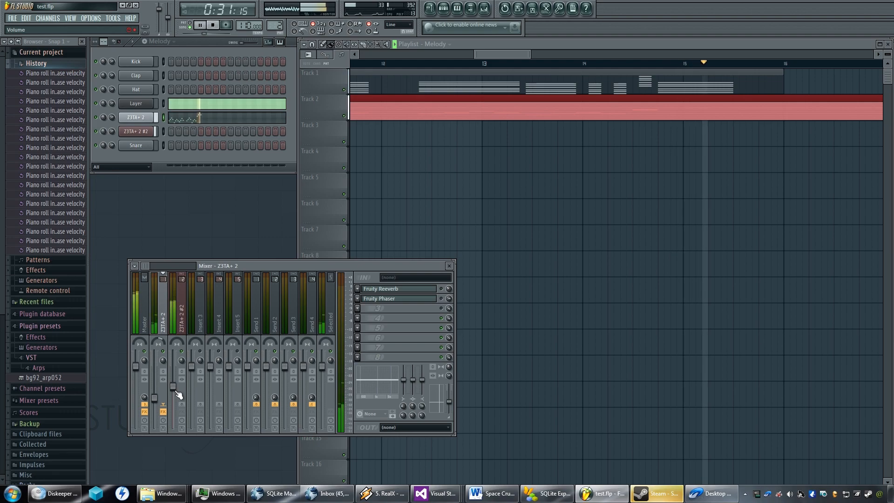
key("space")
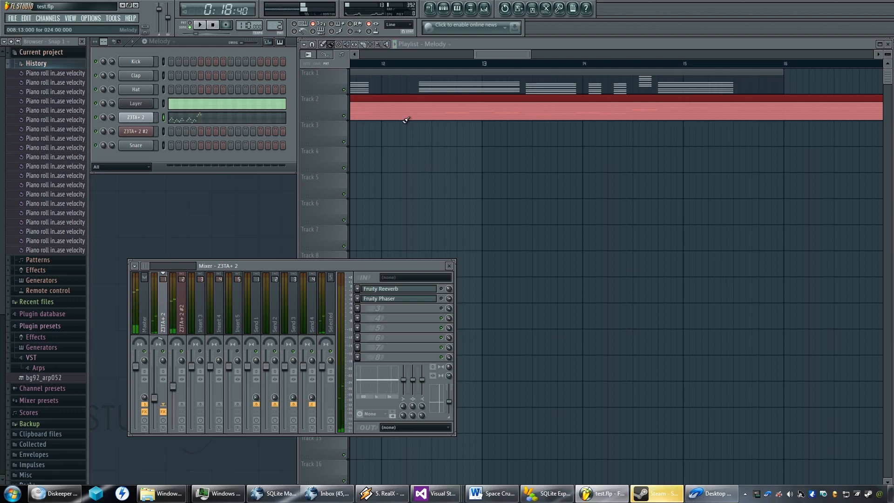
Play the arrangement from about step 11 of bar 13 and again from early in bar 12 to hear melody and chords together.
scroll(530, 181, "up", 5)
scroll(543, 158, "down", 3)
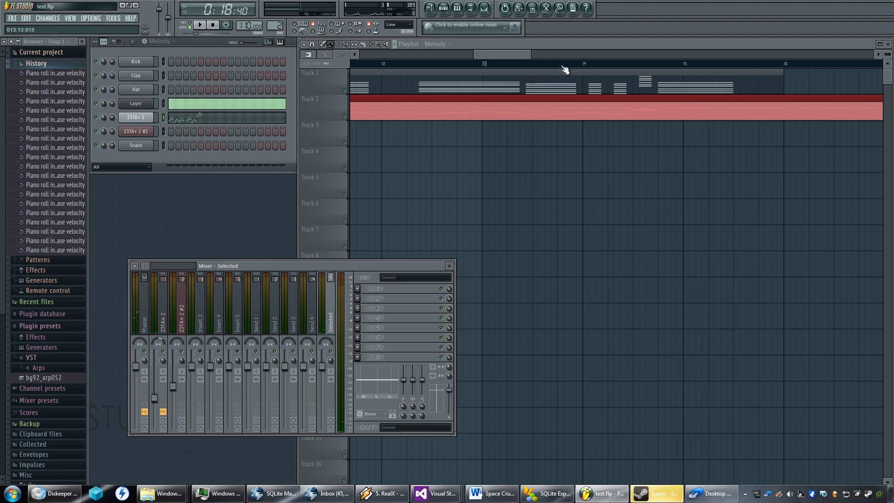
left_click(545, 65)
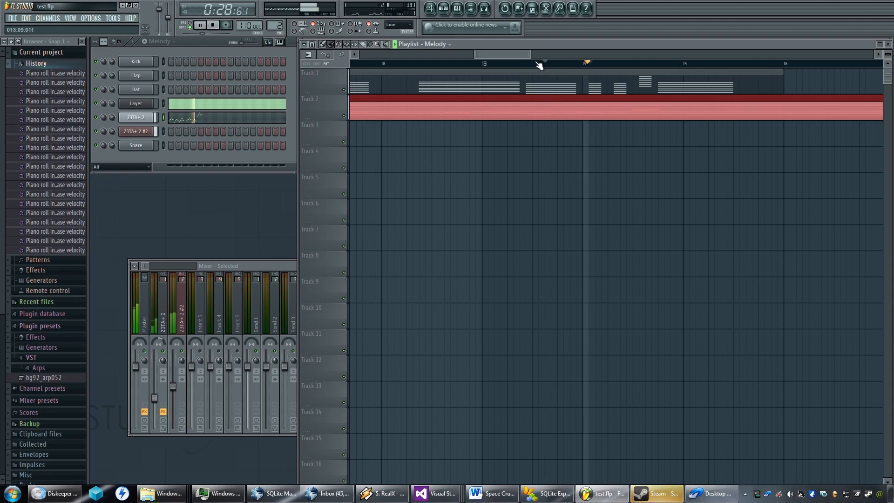
key("space")
left_click(401, 75)
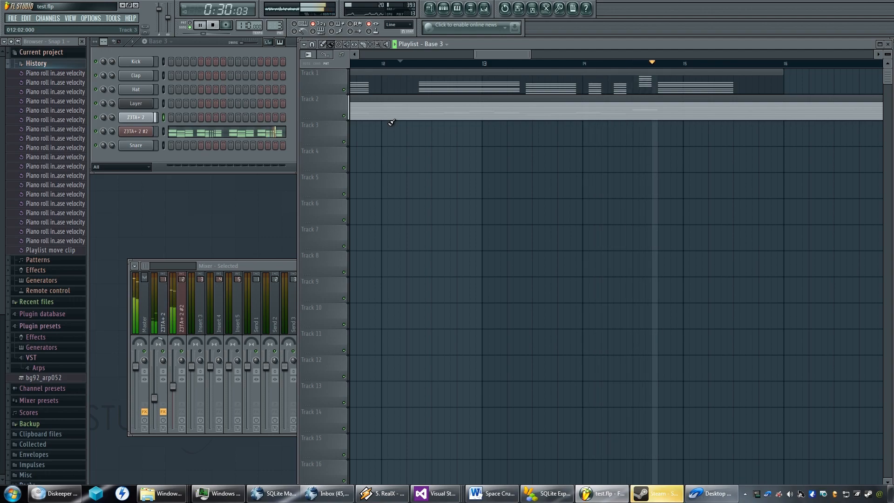
key("space")
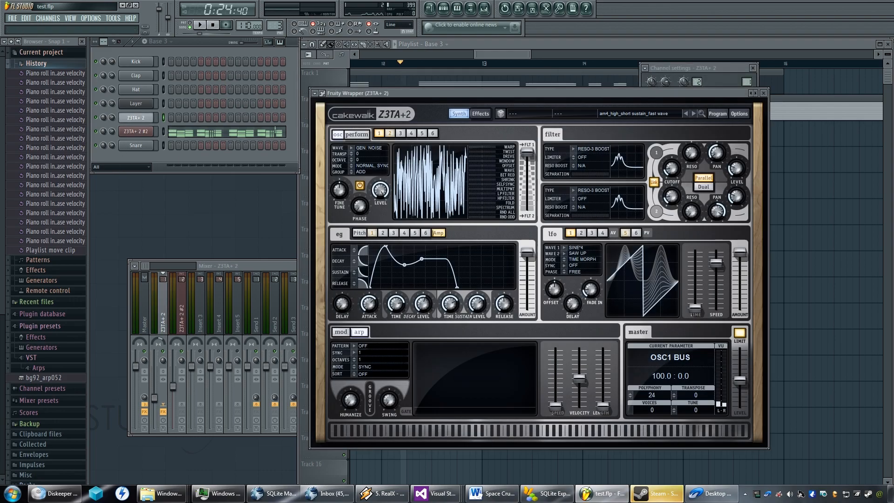
Close the Z3TA+ 2 synth window, show the synth page of Z3TA+ 2 #2, and replay the song from bar 12.
left_click(765, 94)
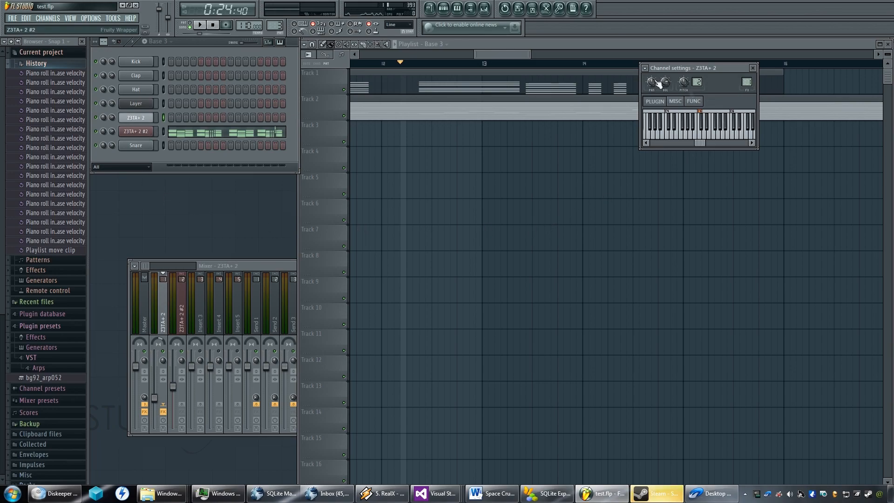
left_click(588, 100)
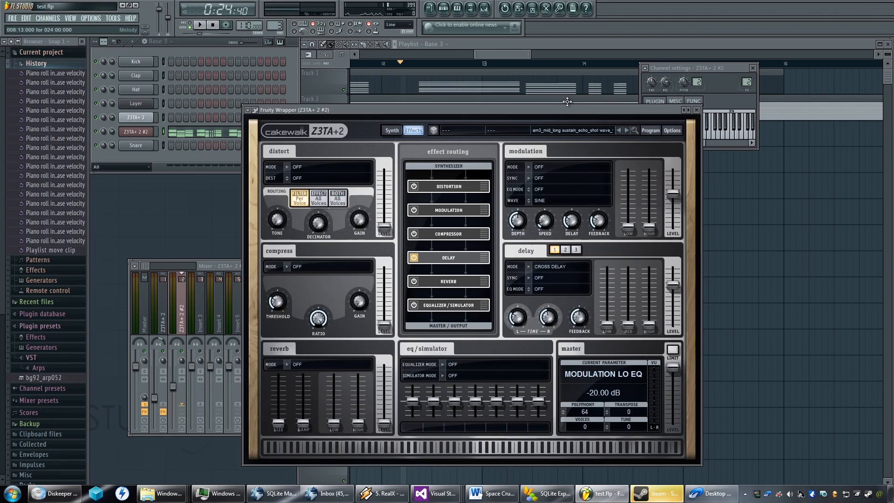
left_click(385, 132)
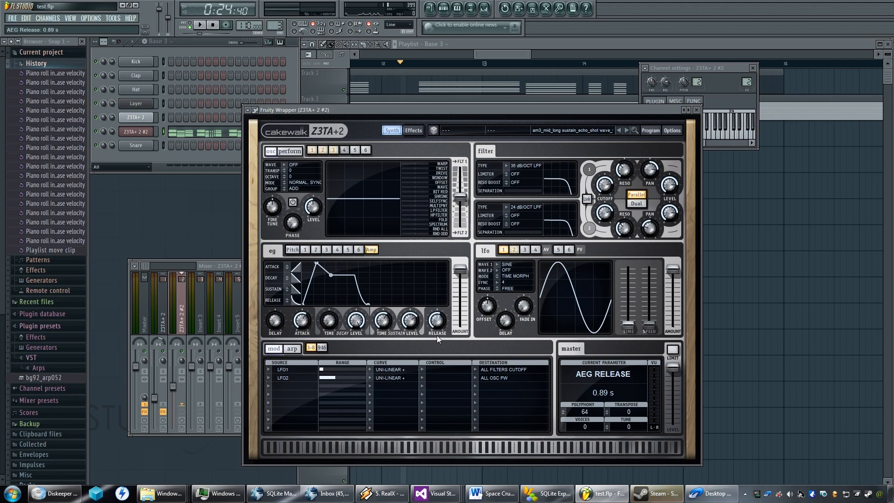
left_click(498, 42)
key("space")
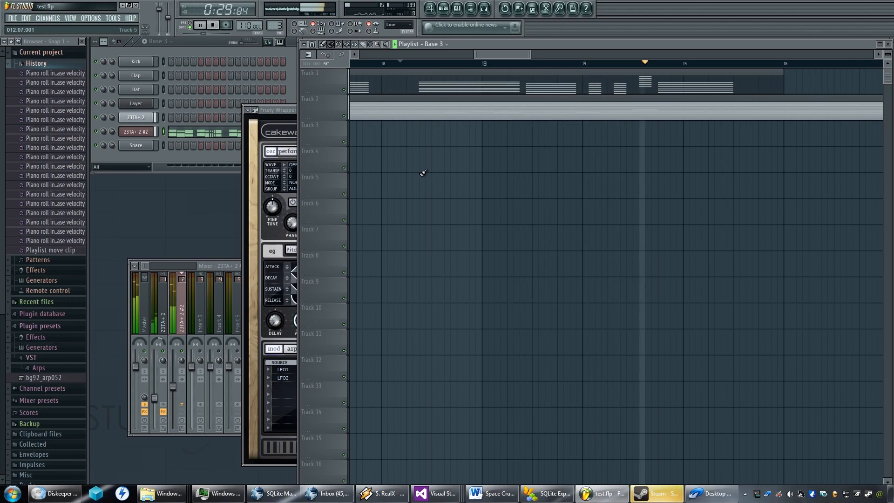
Adjust the amp envelope release of Z3TA+ 2 #2, move its window clear of the playlist notes, and replay from bar 12.
key("space")
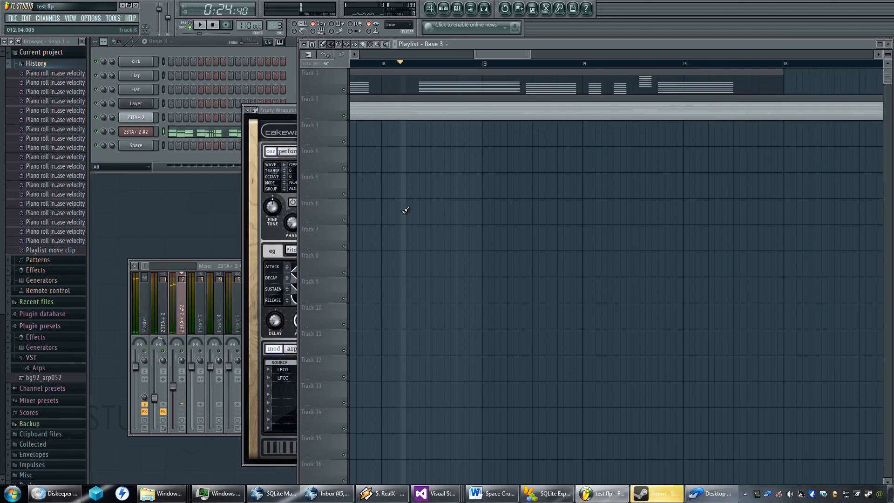
left_click(280, 113)
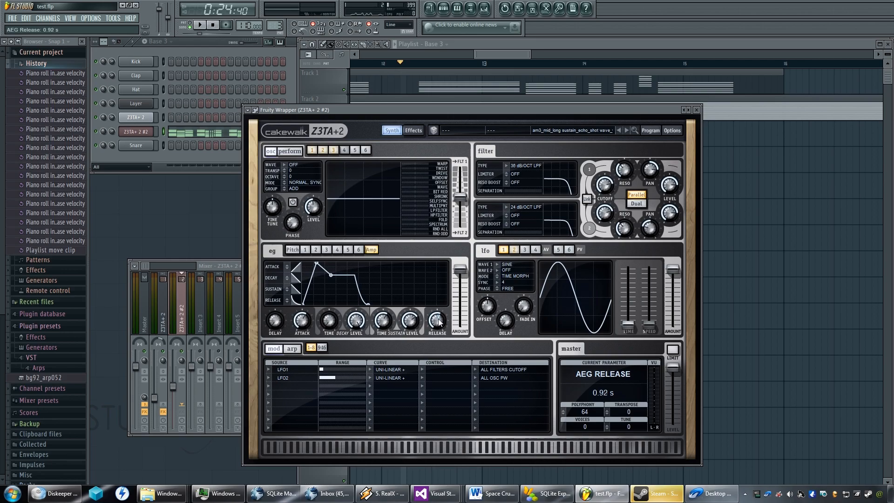
left_click_drag(508, 119, 355, 147)
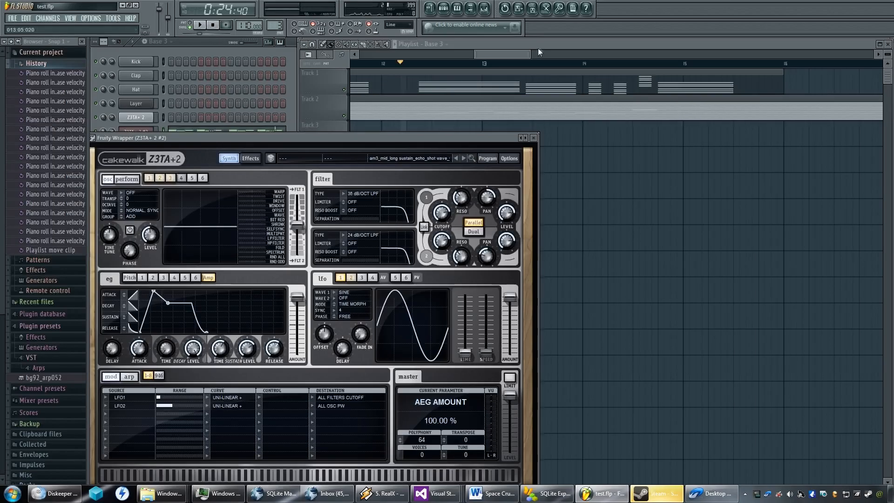
left_click(410, 189)
key("space")
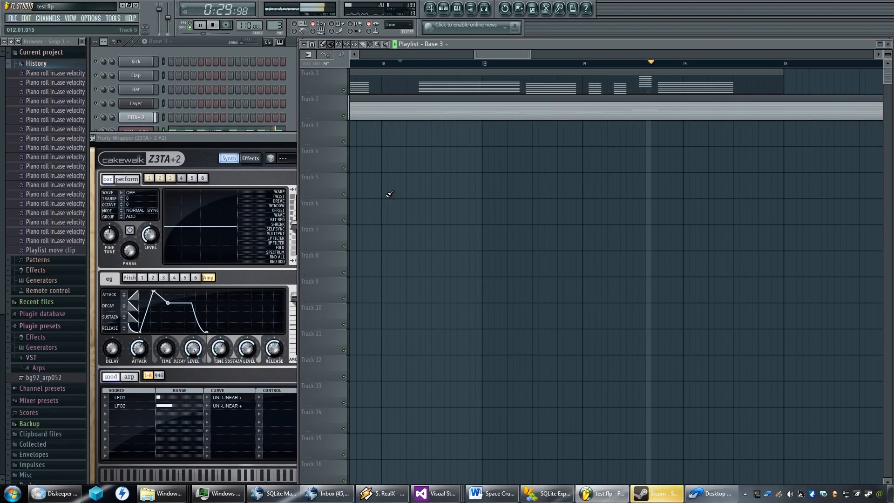
key("space")
Set the amp envelope release of Z3TA+ 2 #2 to 1.72 s and listen to the song from bar 12.
left_click(204, 156)
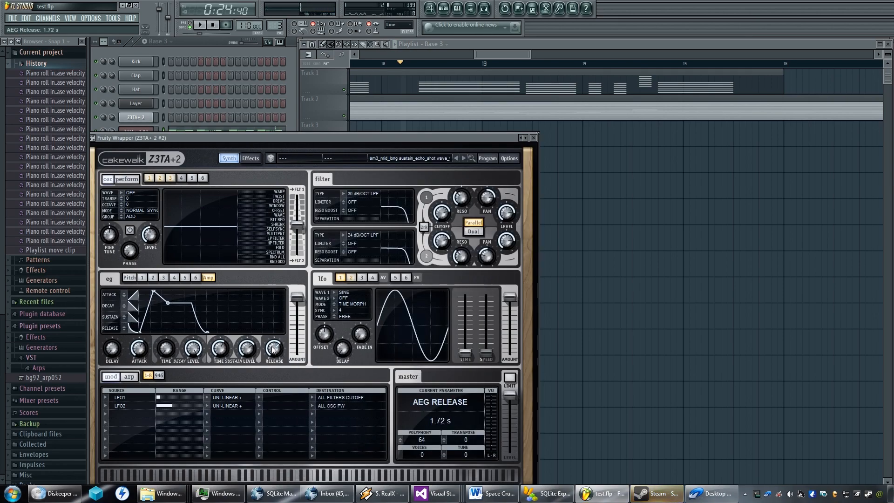
left_click(467, 55)
key("space")
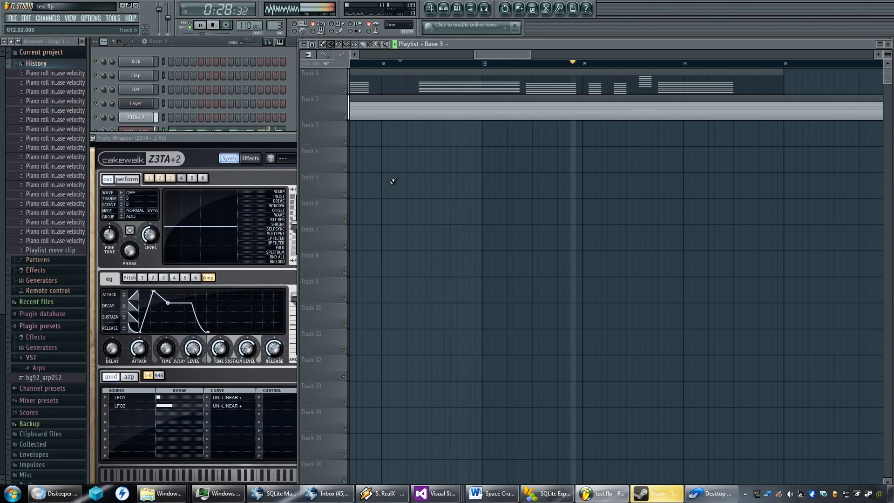
key("space")
Change the amp envelope's release curve shape, set the release to 1.67 s, and play the song again.
left_click(240, 139)
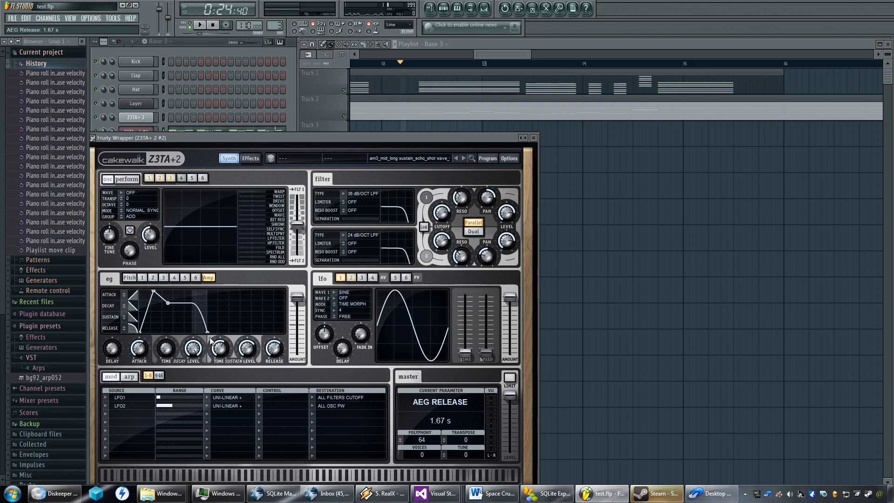
left_click(549, 49)
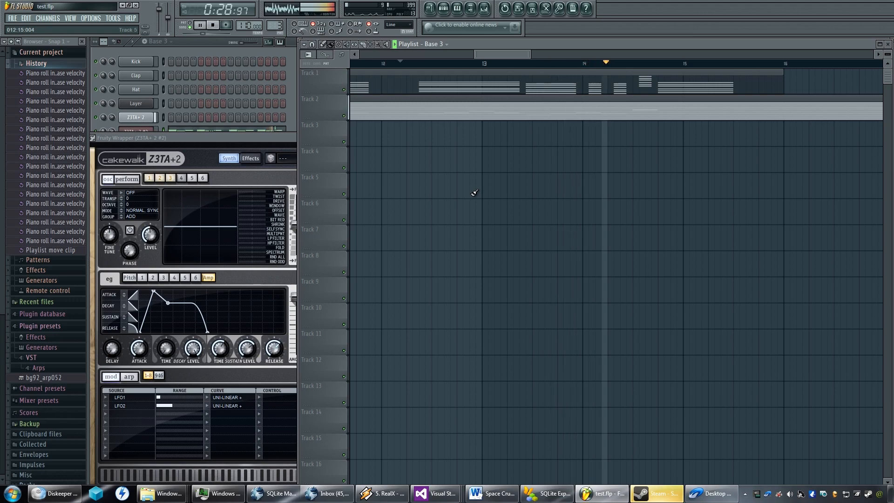
key("space")
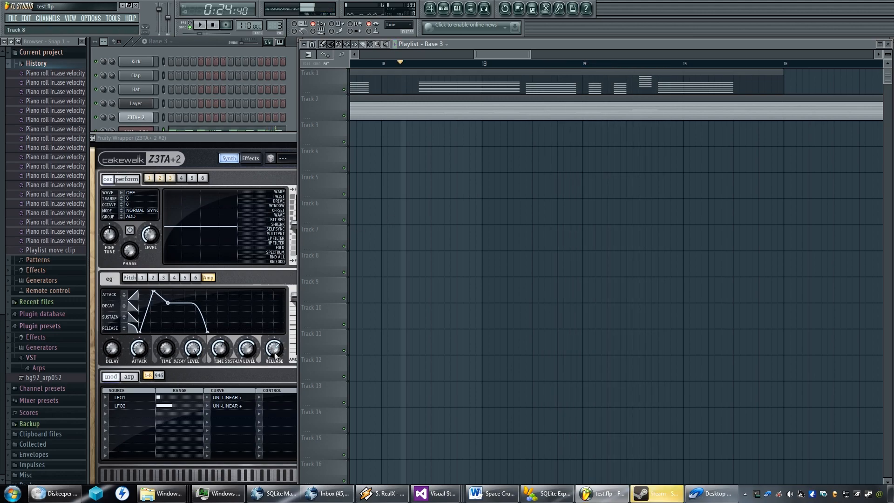
Try amp envelope release times of 0.96 s and 0.70 s on Z3TA+ 2 #2, replaying the song after each.
left_click(274, 357)
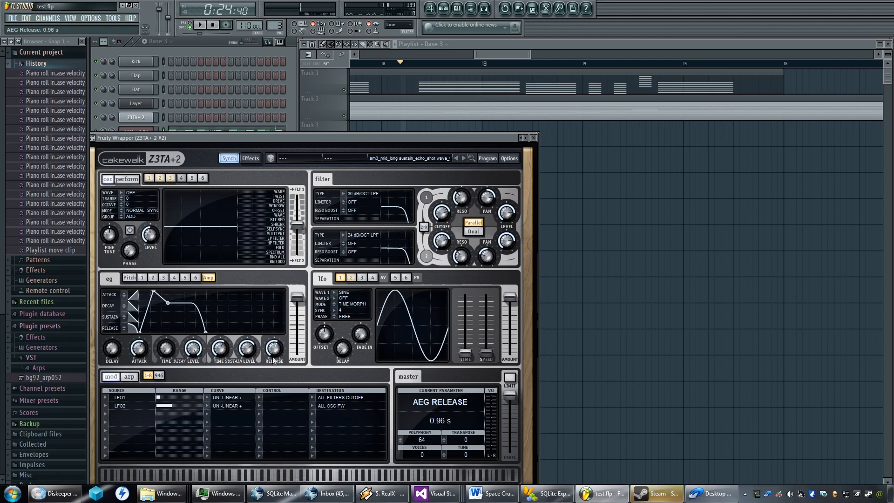
left_click(521, 52)
key("space")
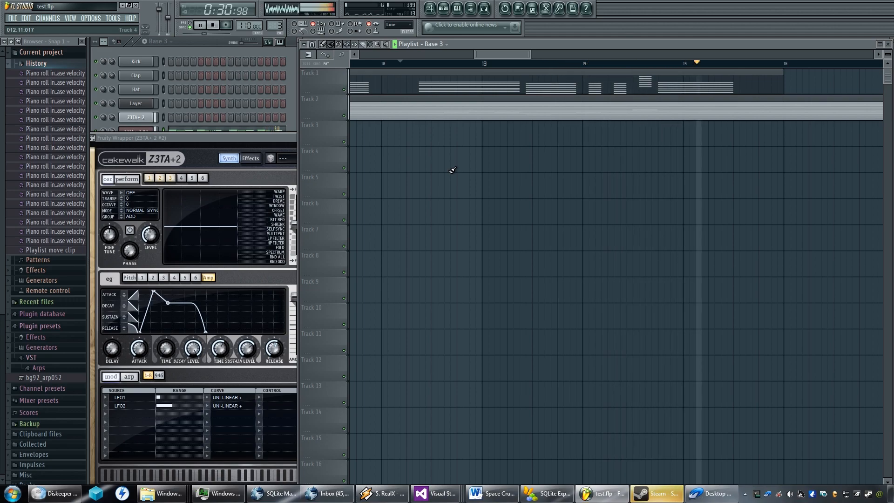
key("space")
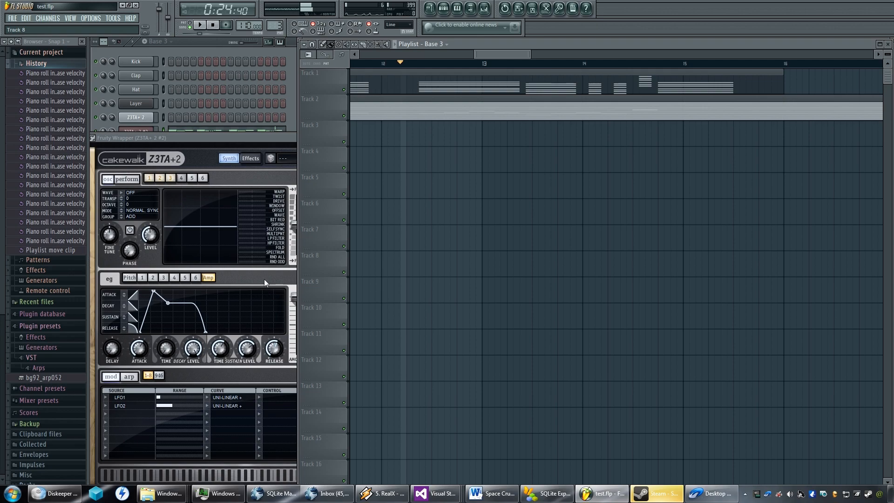
left_click(265, 283)
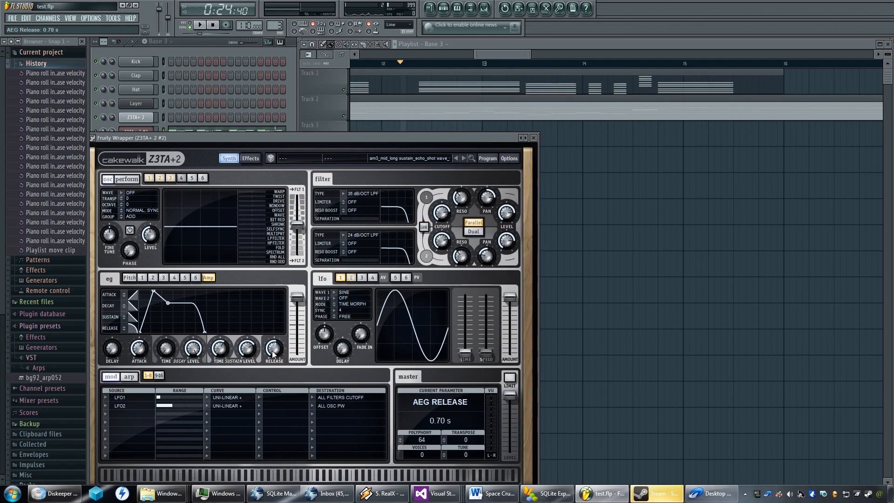
left_click(528, 56)
key("space")
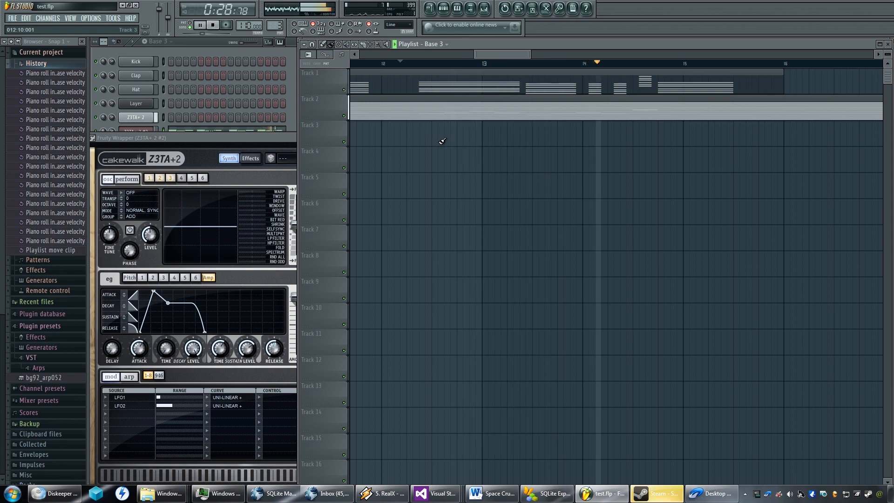
key("space")
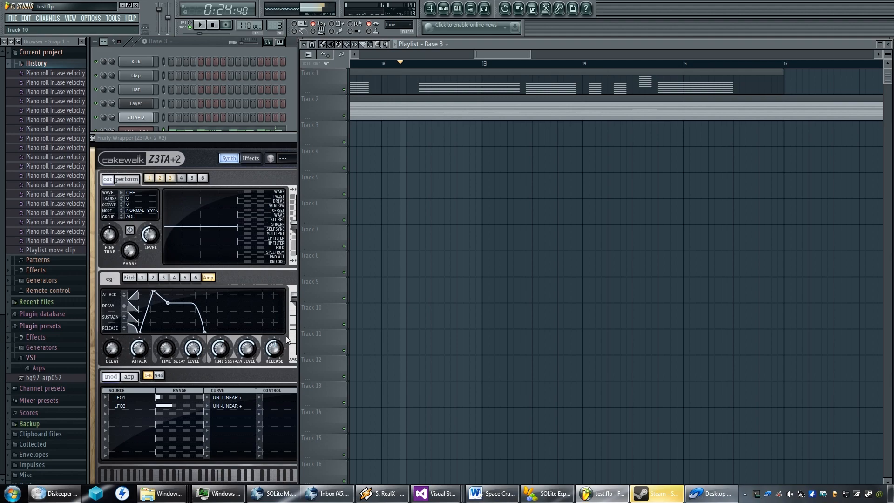
Set the amp envelope release to 0.89 s and raise the LFO 1 time amount.
left_click(274, 358)
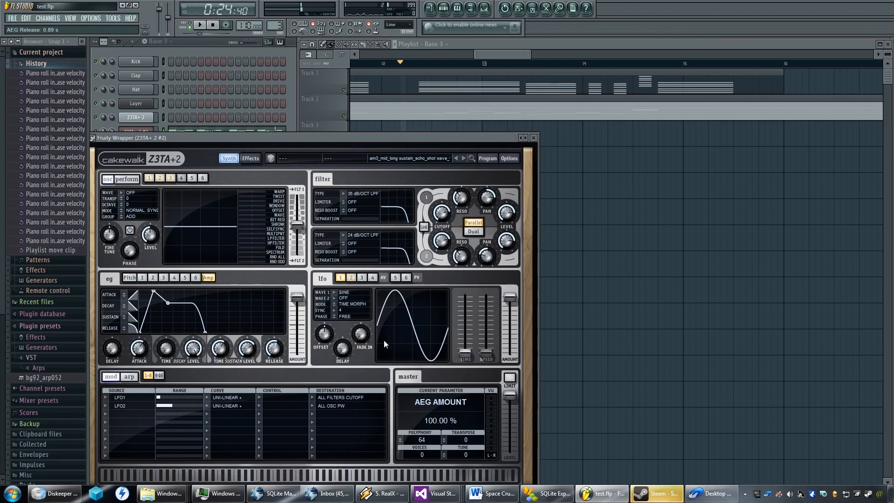
left_click_drag(469, 359, 467, 342)
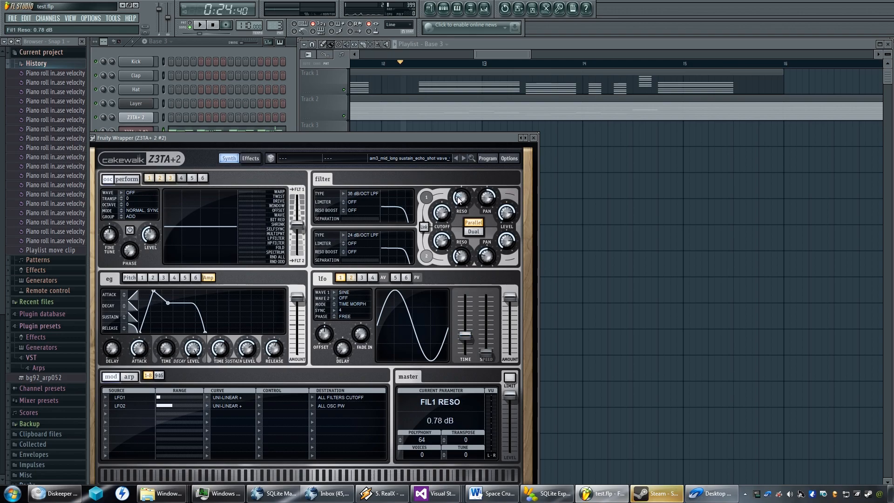
Link the two filters of Z3TA+ 2 #2, lower the filter 1 resonance to 0.33 dB, and replay the song.
left_click(424, 227)
left_click_drag(459, 199, 458, 211)
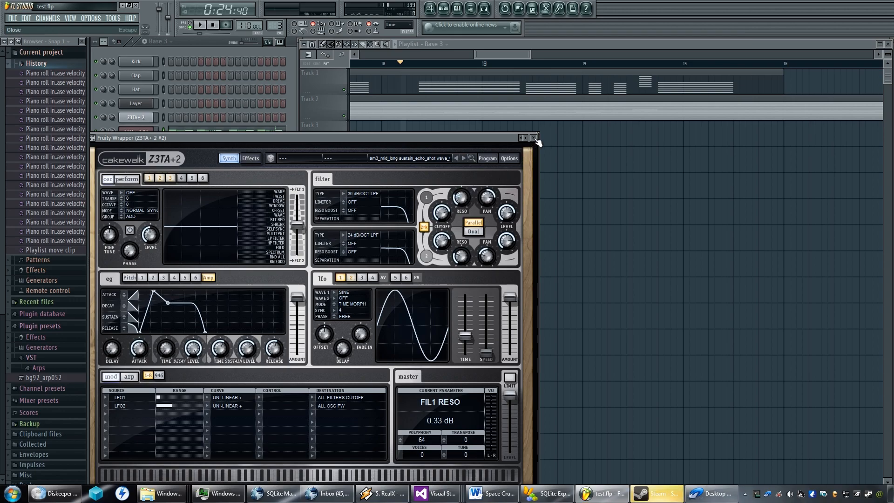
left_click(552, 44)
key("space")
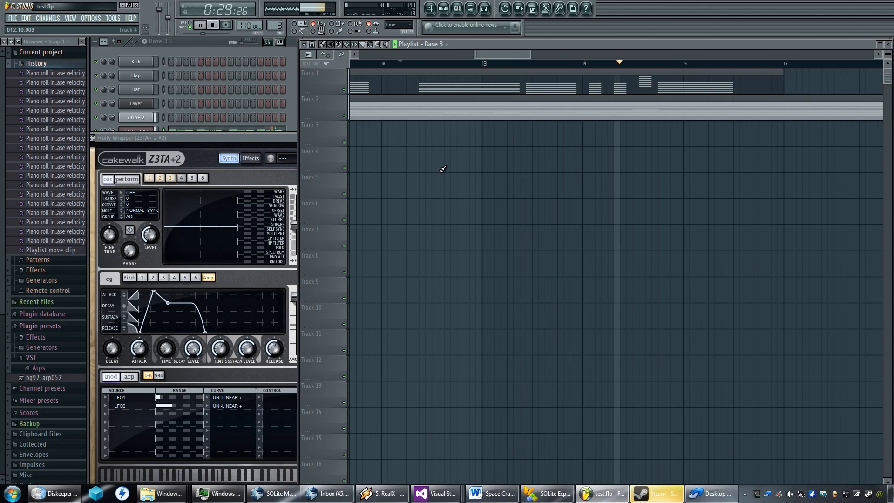
key("space")
Set the amp envelope release to 0.76 s, replay the song from bar 12, and close the Z3TA+ 2 #2 window.
left_click(279, 142)
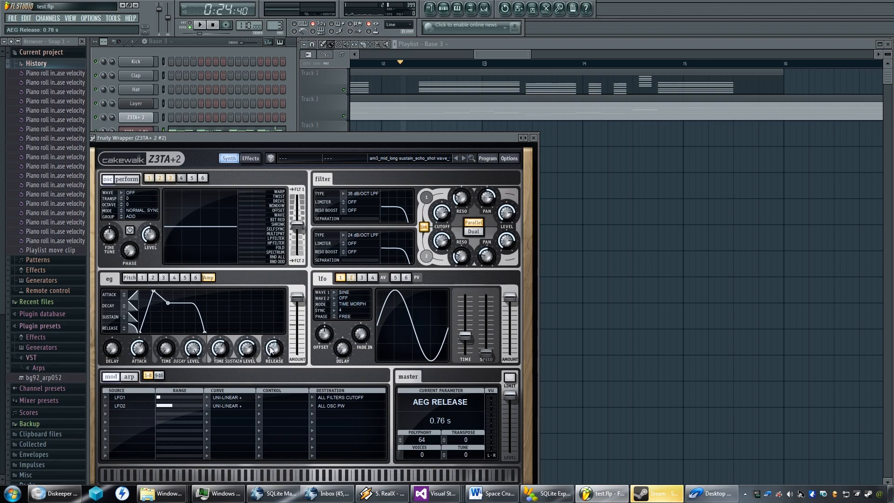
left_click(538, 44)
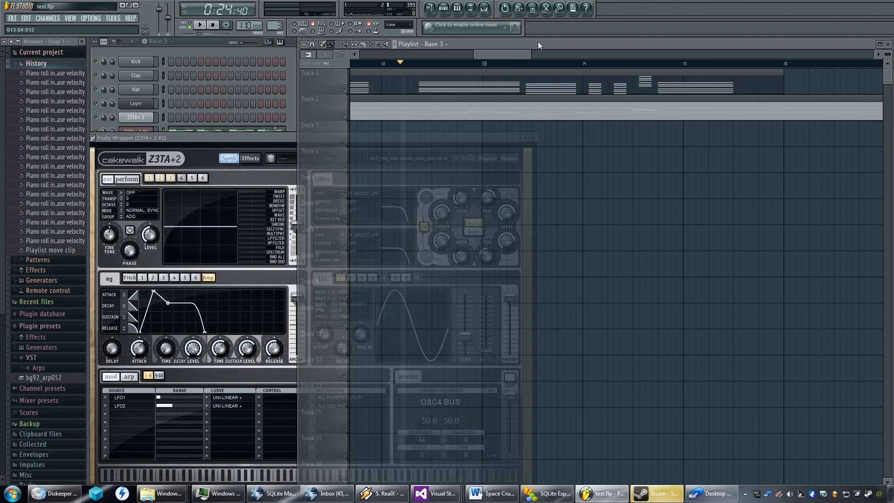
key("space")
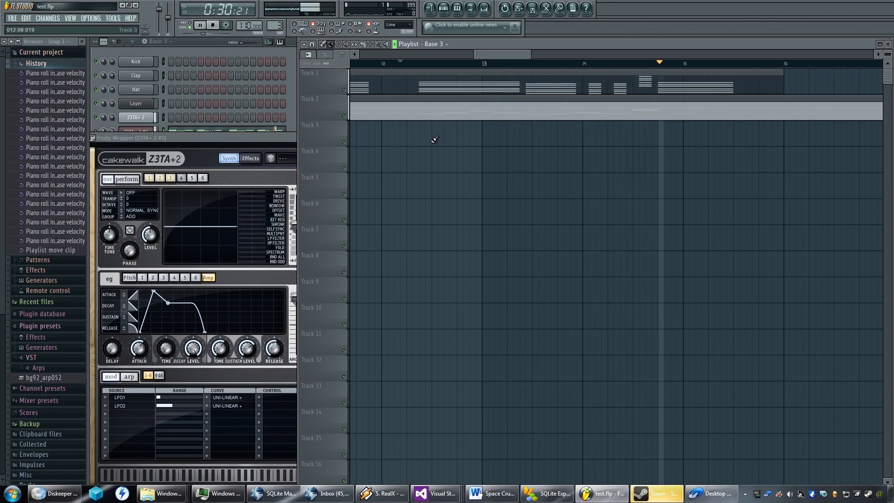
key("space")
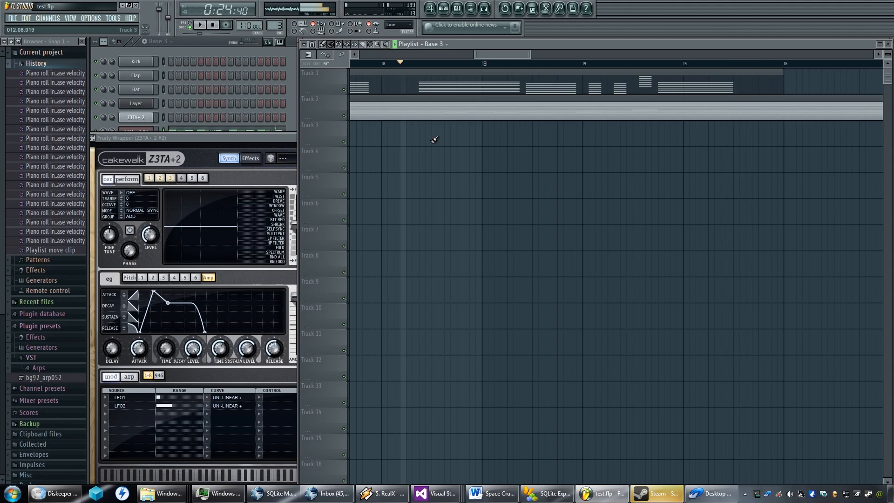
left_click(262, 146)
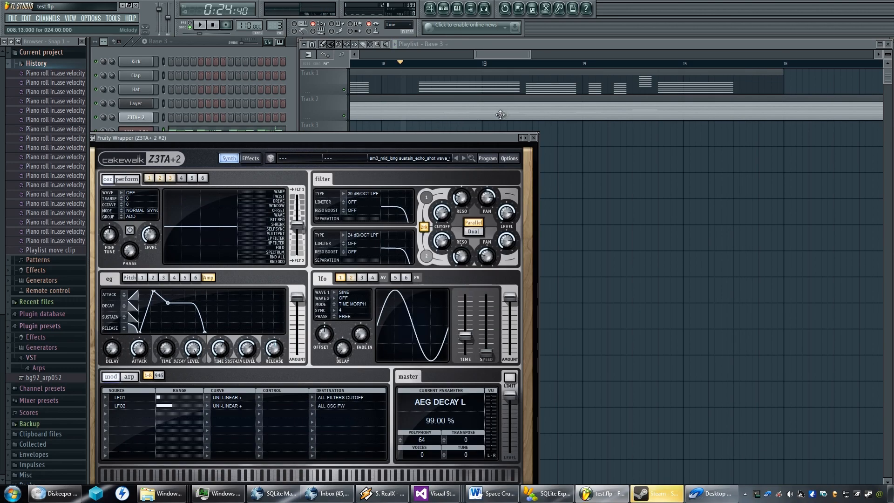
left_click(533, 137)
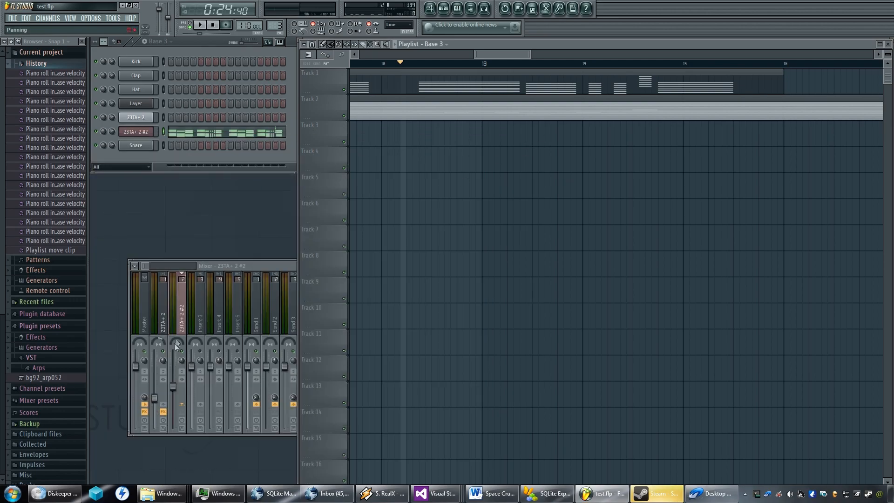
Raise the Z3TA+ 2 mixer volume to about 63% (-9.0 dB) and replay the song.
left_click(157, 394)
left_click_drag(157, 388, 158, 384)
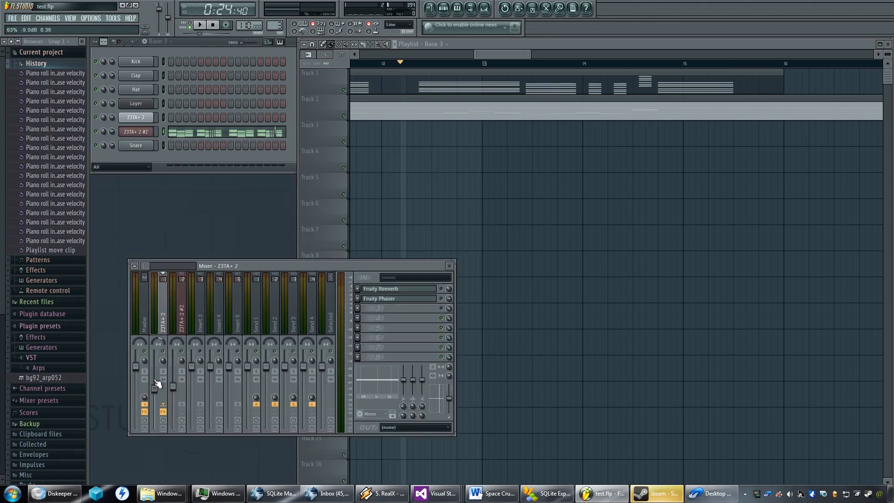
key("space")
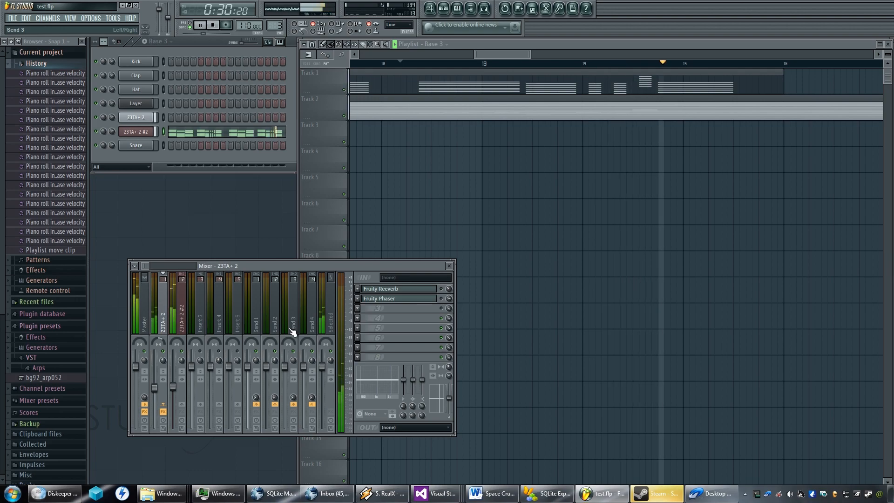
key("space")
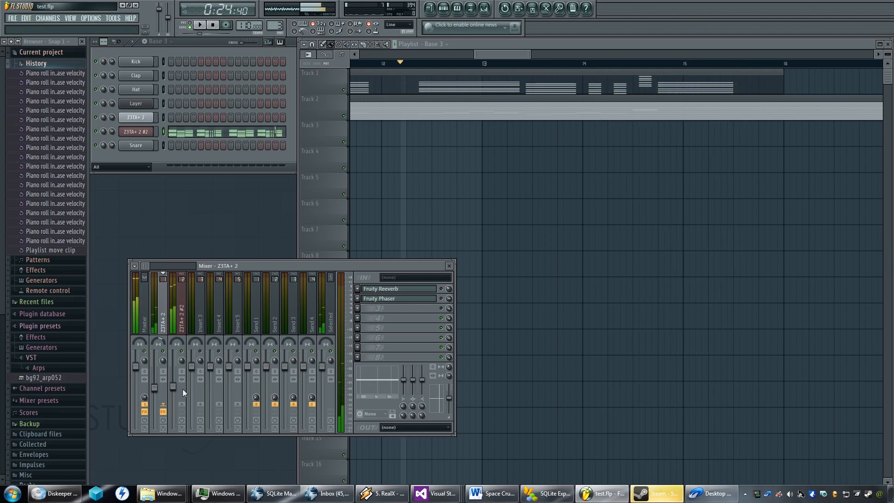
Lower the Z3TA+ 2 #2 mixer volume and raise the Z3TA+ 2 volume, replaying the song to compare both synths.
left_click_drag(173, 390, 177, 399)
left_click(156, 386)
key("space")
left_click_drag(156, 386, 178, 411)
left_click(176, 395)
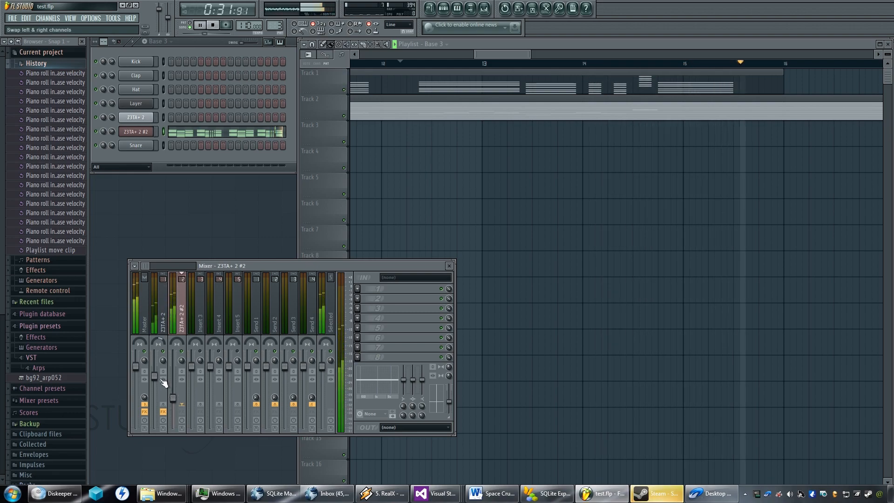
key("space")
key("space")
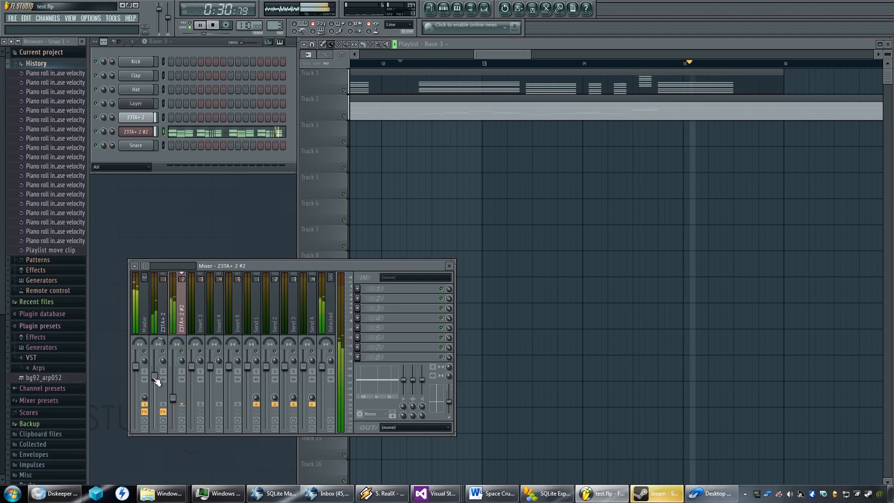
key("space")
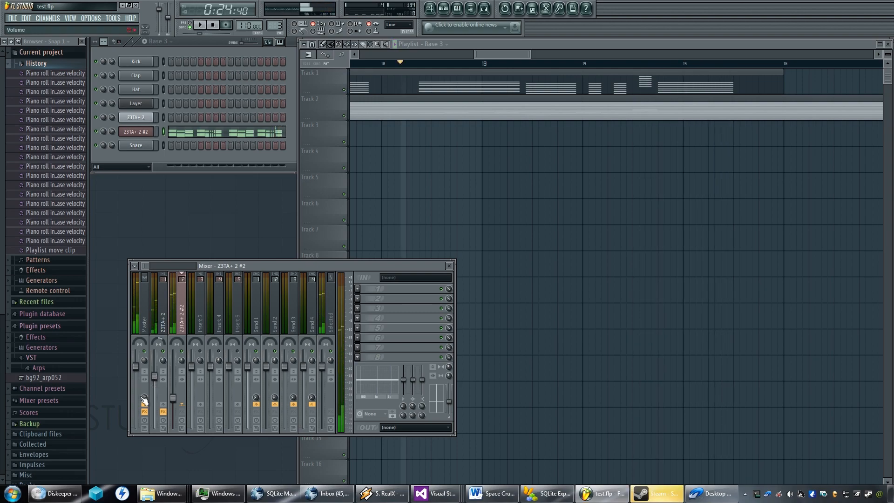
Lower the Z3TA+ 2 mixer volume slightly and listen to the song again from bar 12.
left_click_drag(155, 376, 157, 390)
key("space")
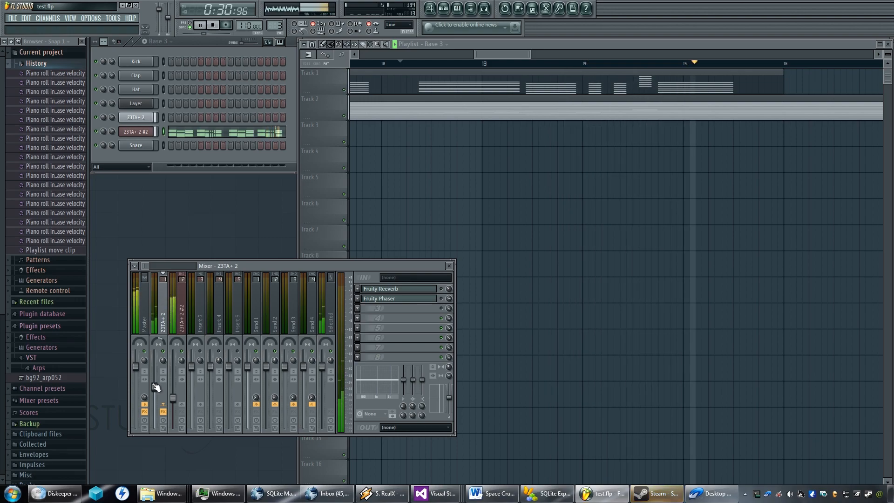
key("space")
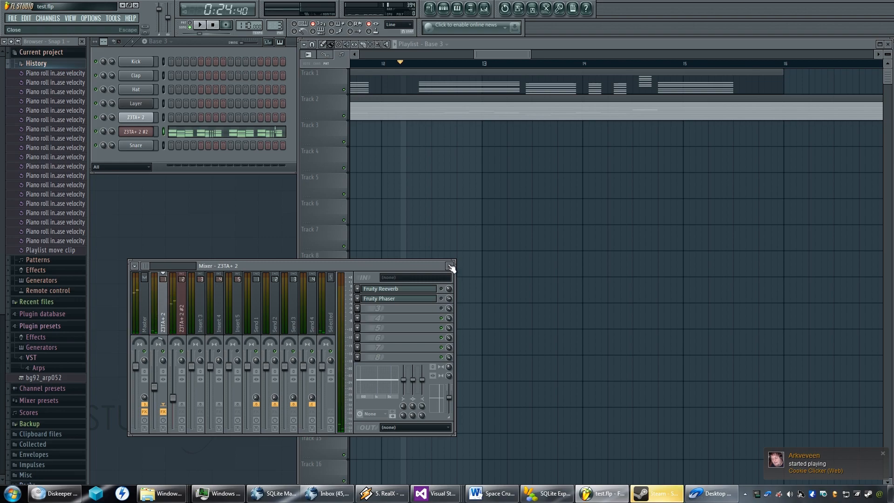
Close the mixer and open the Z3TA+ 2 #2 chords of Base 3 in the piano roll.
left_click(449, 266)
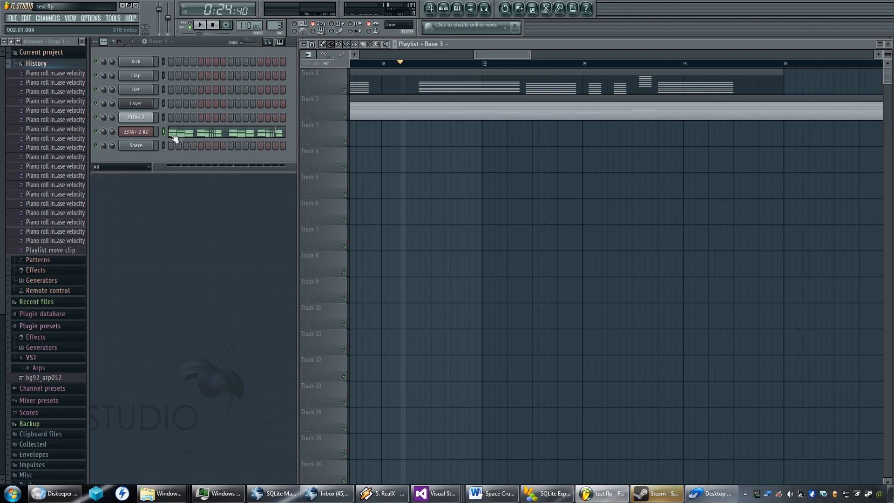
left_click(196, 136)
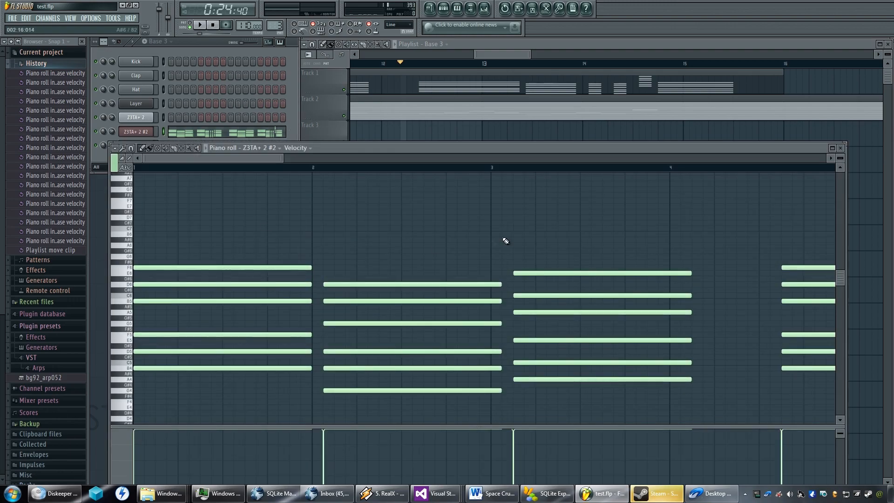
Switch playback to pattern mode and play the Base 3 chords from the middle of bar 8.
scroll(507, 271, "down", 8)
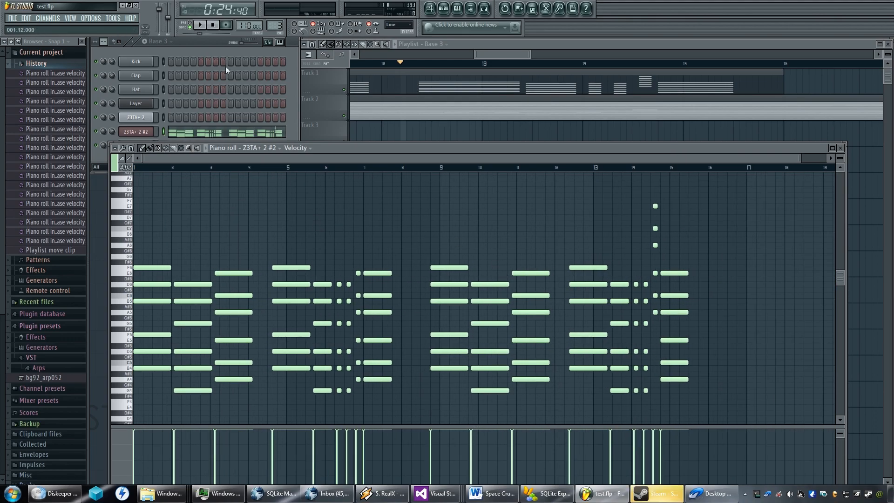
left_click(190, 25)
key("space")
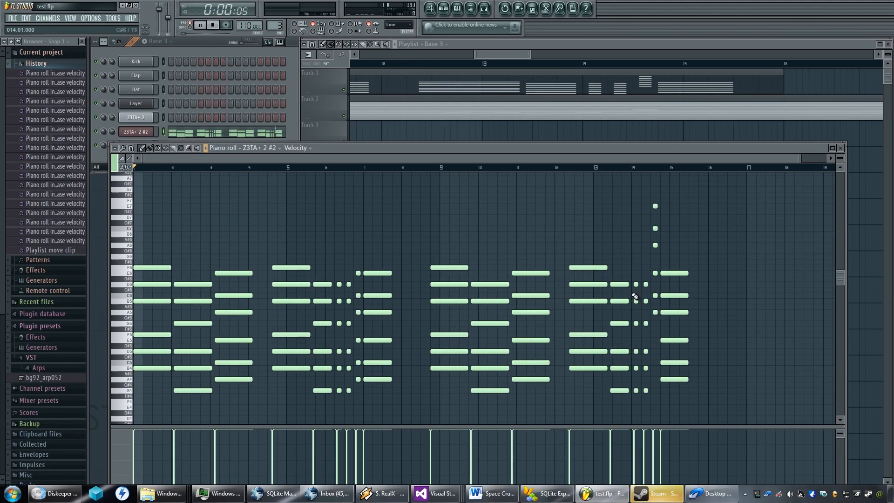
key("space")
left_click(421, 167)
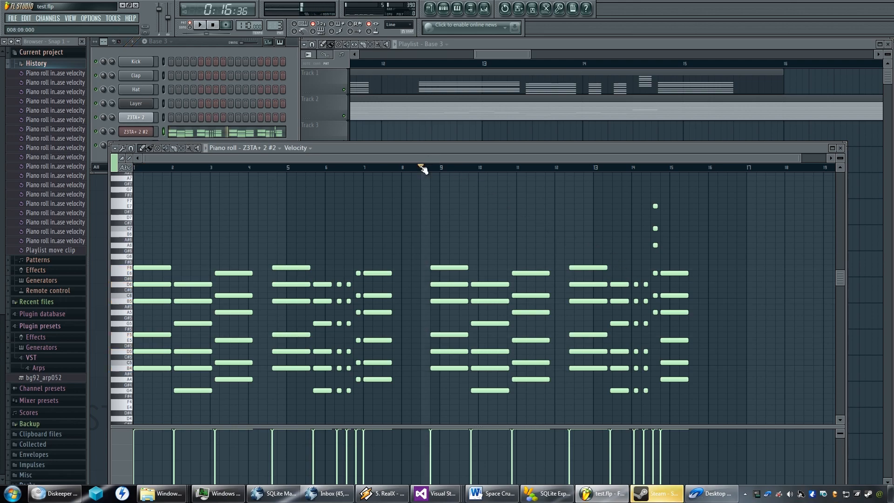
key("space")
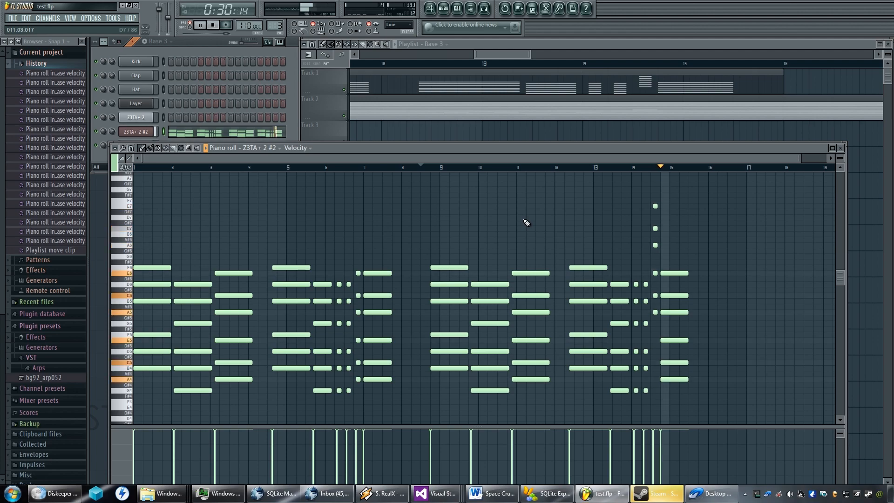
key("space")
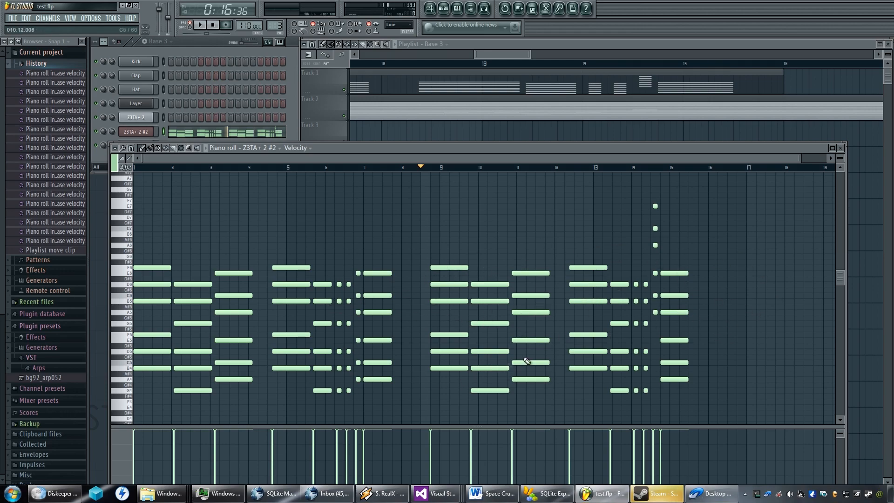
Replay the second Z3TA+ 2 #2 chord phrase from the middle of bar 8 to check its ending.
scroll(528, 357, "down", 1)
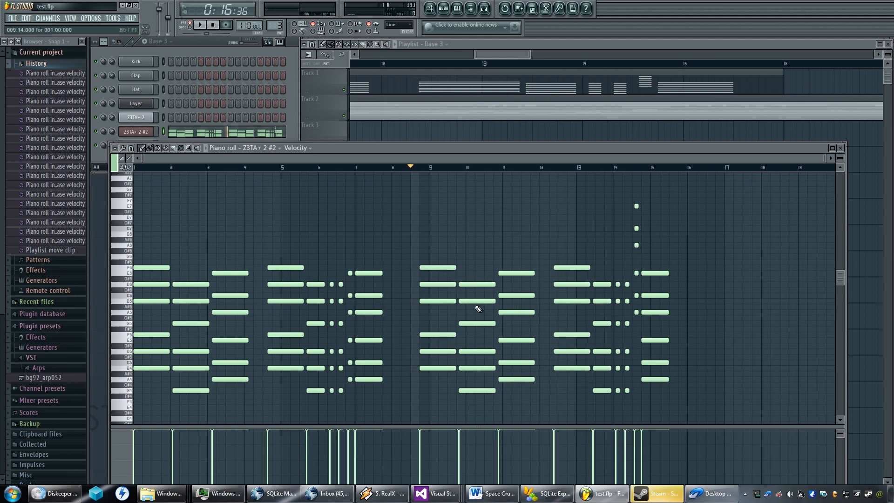
key("space")
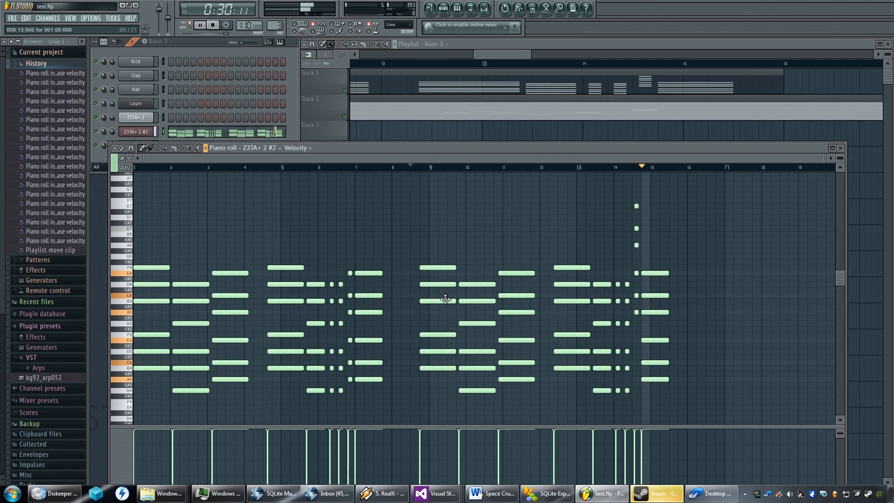
key("space")
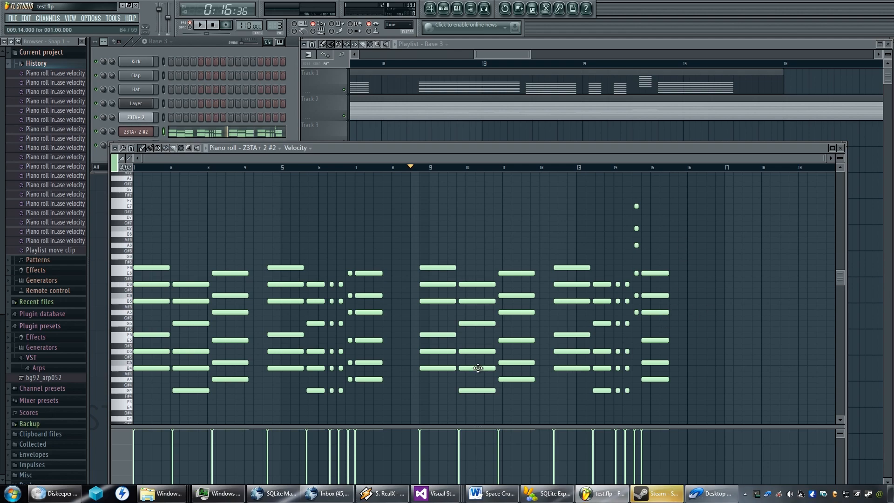
scroll(472, 358, "down", 3)
key("space")
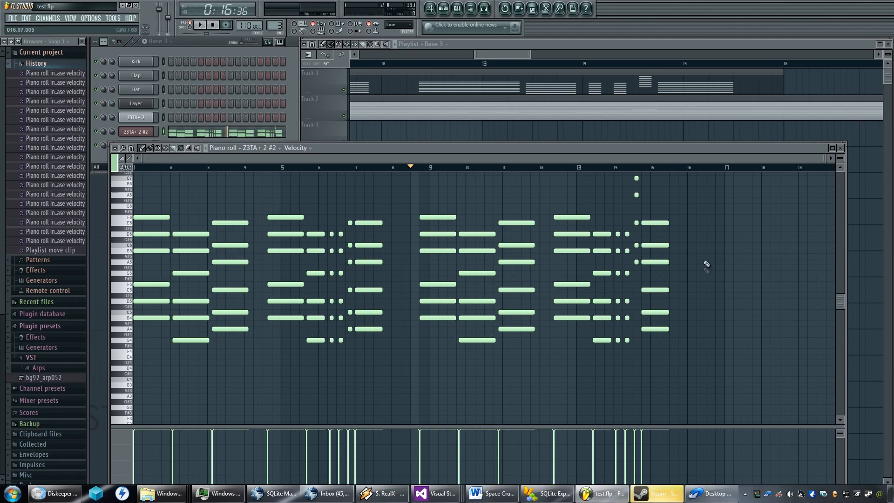
Paste a copy of the second chord phrase and move it to start at bar 16.
left_click_drag(840, 303, 834, 280)
left_click_drag(708, 194, 443, 413)
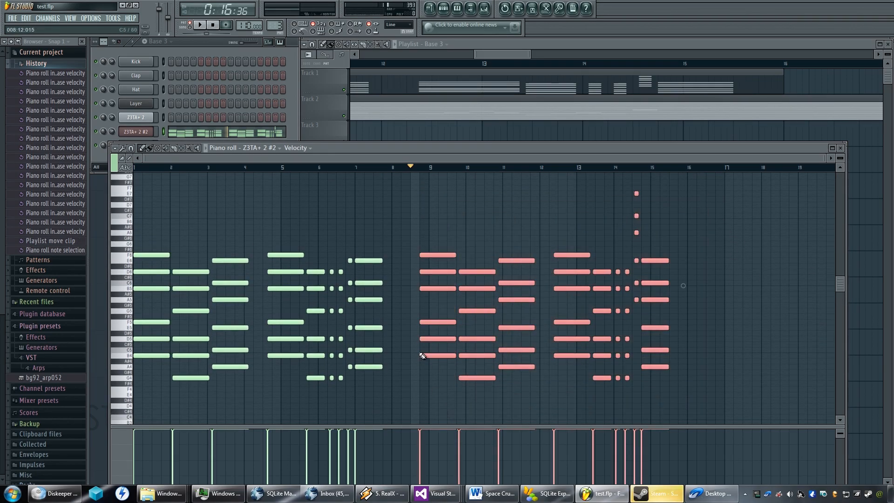
key("ctrl+v")
left_click_drag(178, 255, 705, 257)
scroll(683, 264, "up", 6)
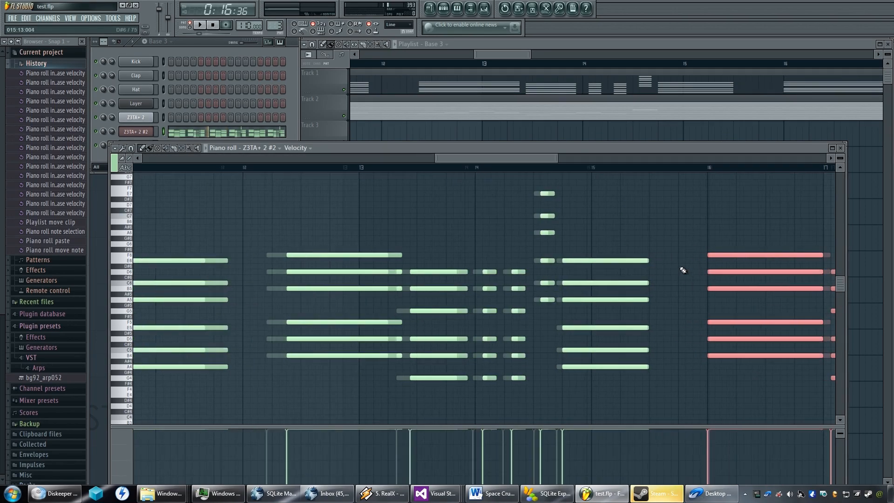
scroll(671, 269, "down", 2)
scroll(745, 256, "down", 3)
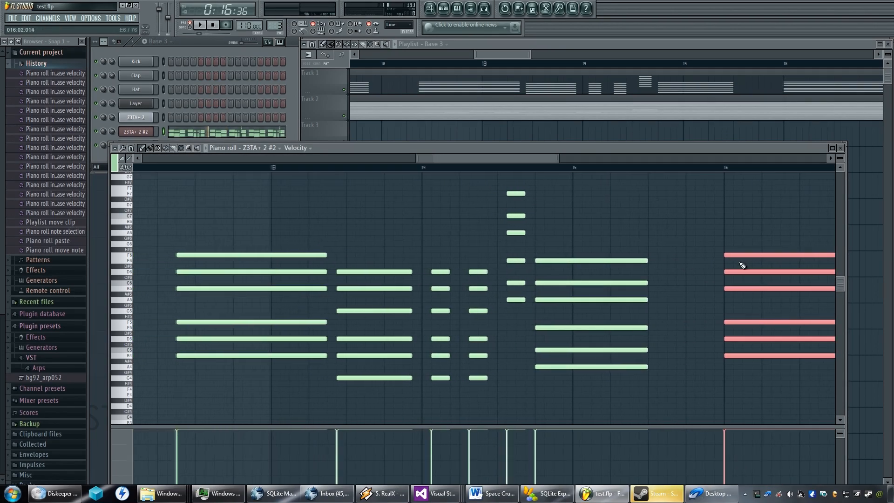
scroll(704, 271, "down", 1)
left_click_drag(771, 264, 561, 268)
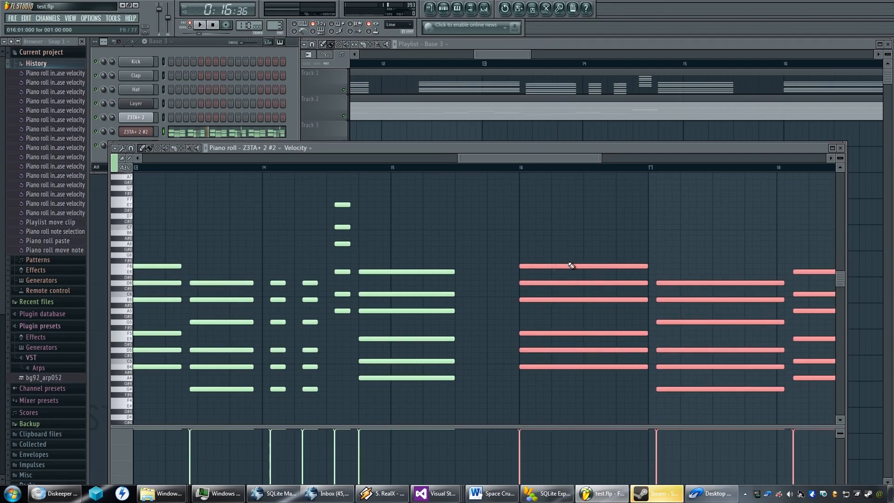
left_click(531, 267)
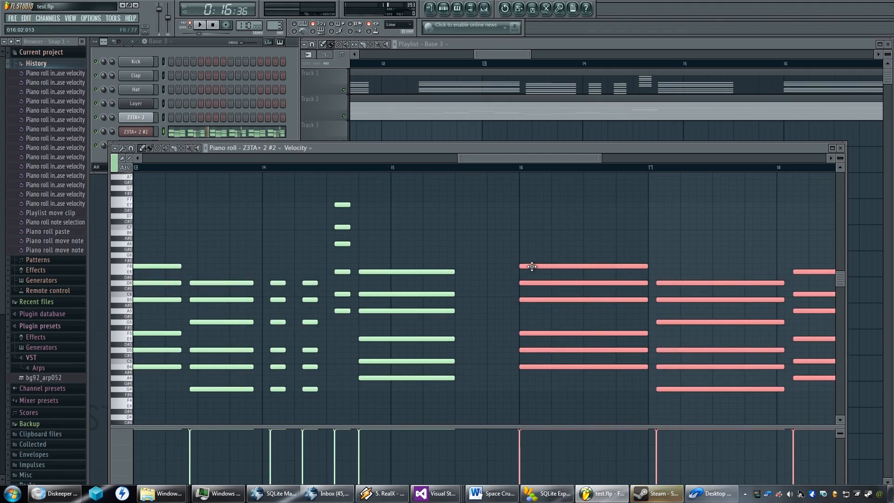
mouse_move(532, 266)
left_mouse_down()
mouse_move(582, 265)
mouse_move(585, 280)
left_mouse_up()
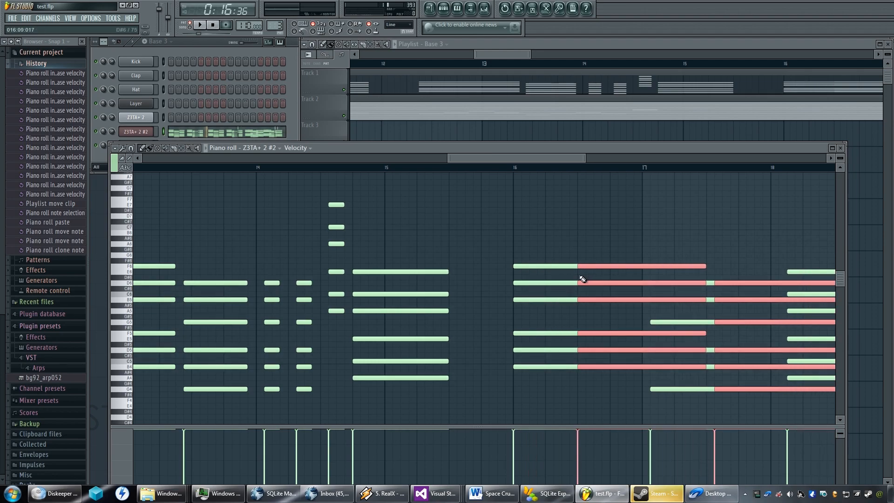
key("Delete")
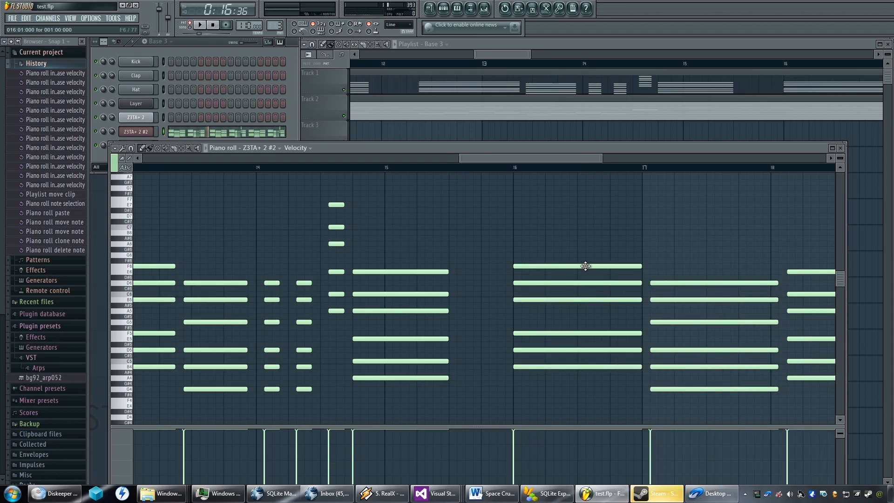
Select the pasted chord phrase at bar 16 and try shifting it in small increments.
scroll(584, 264, "down", 5, "ctrl")
left_click_drag(706, 237, 535, 400)
scroll(537, 285, "up", 2)
scroll(539, 282, "down", 2)
scroll(537, 281, "down", 7, "shift")
scroll(538, 281, "up", 7, "shift")
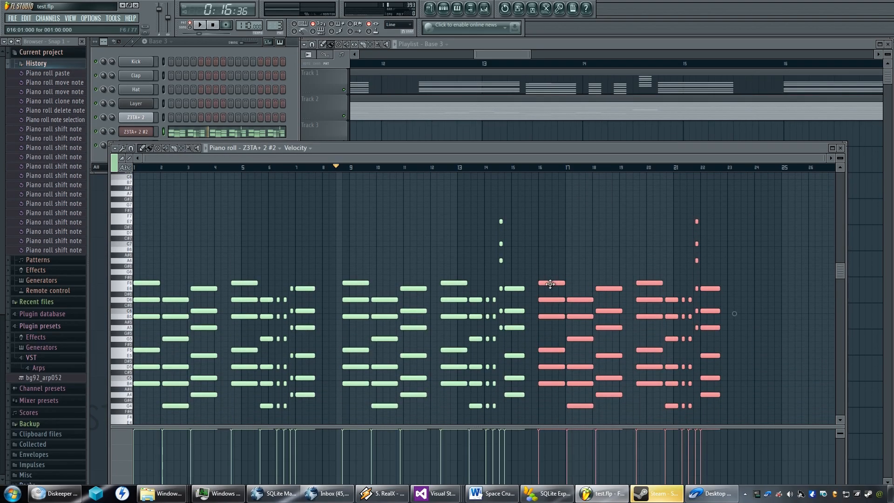
scroll(549, 283, "up", 7, "ctrl")
scroll(506, 280, "down", 1, "shift")
scroll(506, 280, "up", 2, "shift")
scroll(506, 281, "down", 1, "shift")
scroll(506, 281, "up", 1, "shift")
scroll(506, 280, "down", 1, "shift")
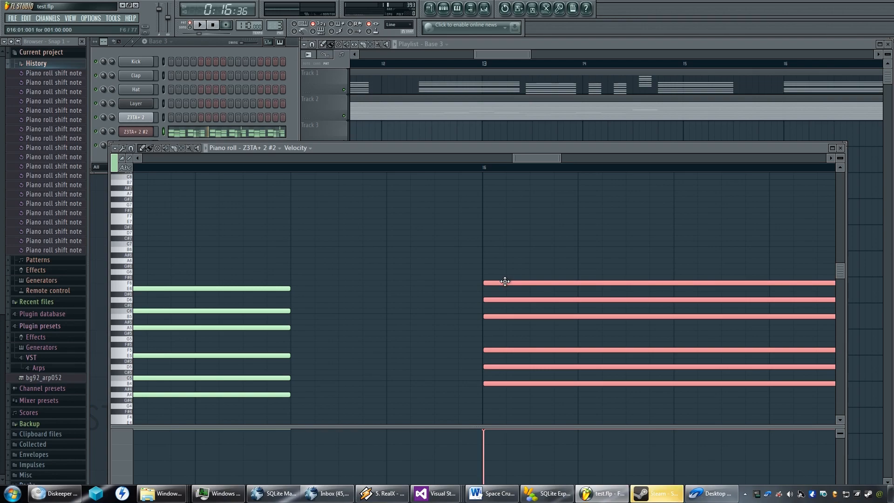
Step back through the note shifts made to the pasted chord phrase.
key("ctrl+alt+z")
key("ctrl+alt+z")
key("ctrl+alt+z")
key("ctrl+alt+z")
key("ctrl+alt+z")
key("ctrl+alt+z")
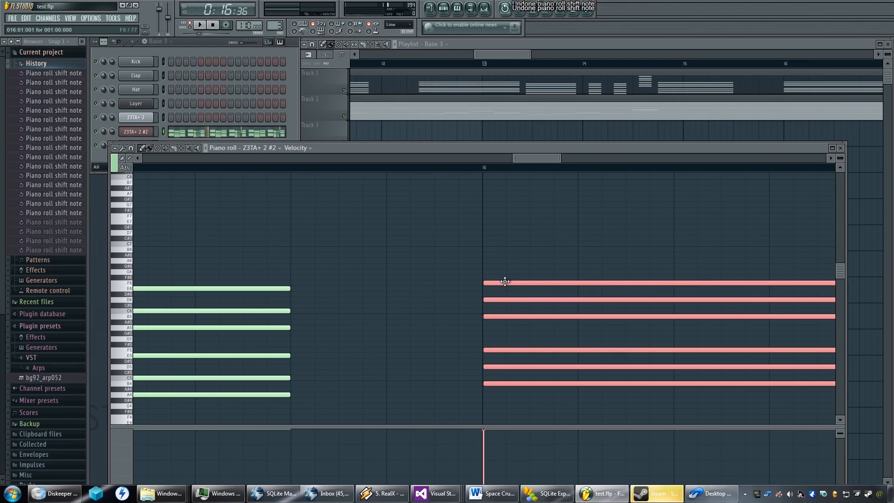
key("ctrl+alt+z")
key("ctrl+alt+z")
key("ctrl+alt+z")
key("ctrl+alt+z")
key("ctrl+alt+z")
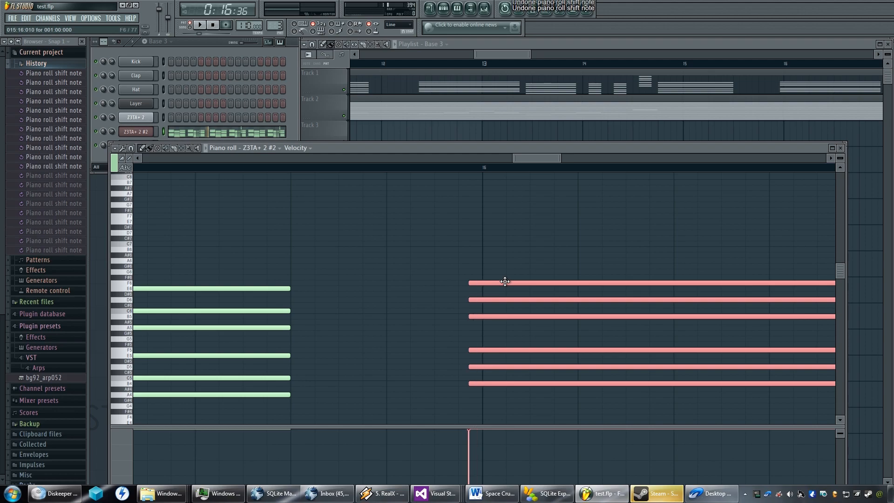
key("ctrl+alt+z")
key("ctrl+alt+z")
key("ctrl+alt+z")
key("ctrl+alt+z")
key("ctrl+alt+z")
key("ctrl+alt+z")
key("ctrl+alt+z")
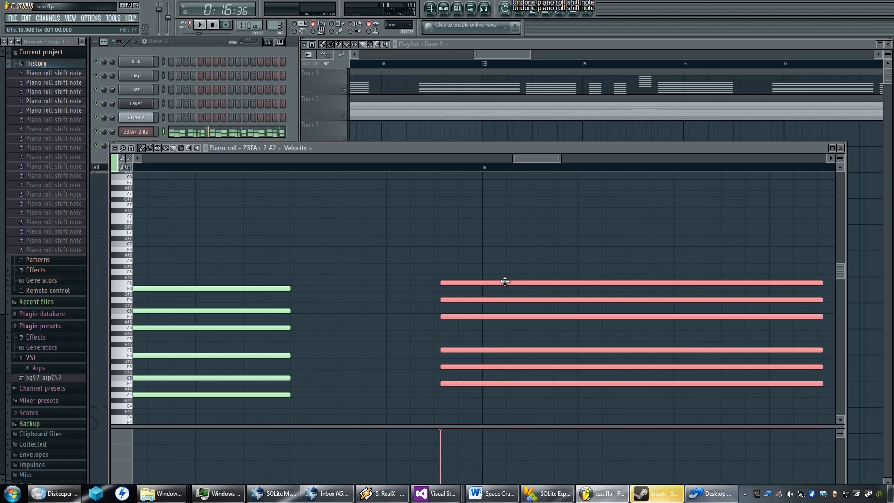
key("ctrl+z")
key("ctrl+z")
key("ctrl+z")
key("ctrl+z")
key("ctrl+z")
key("ctrl+z")
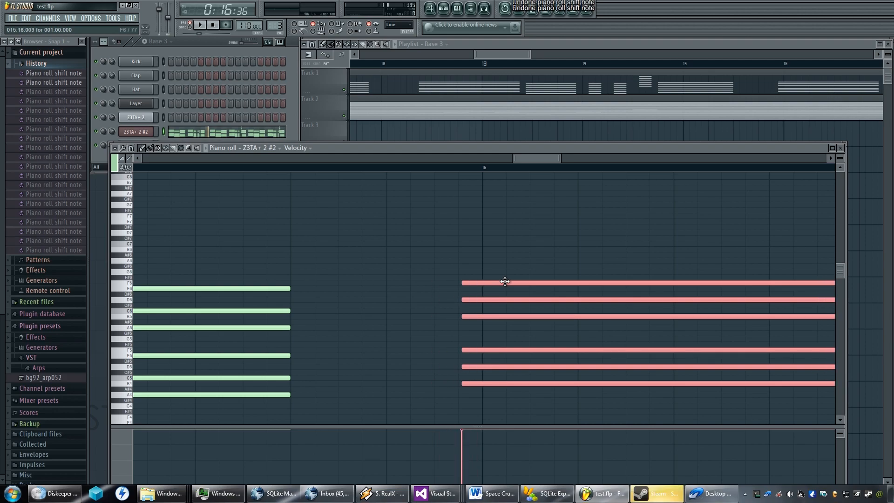
key("ctrl+z")
key("ctrl+z")
key("ctrl+z")
key("ctrl+z")
key("ctrl+z")
key("ctrl+z")
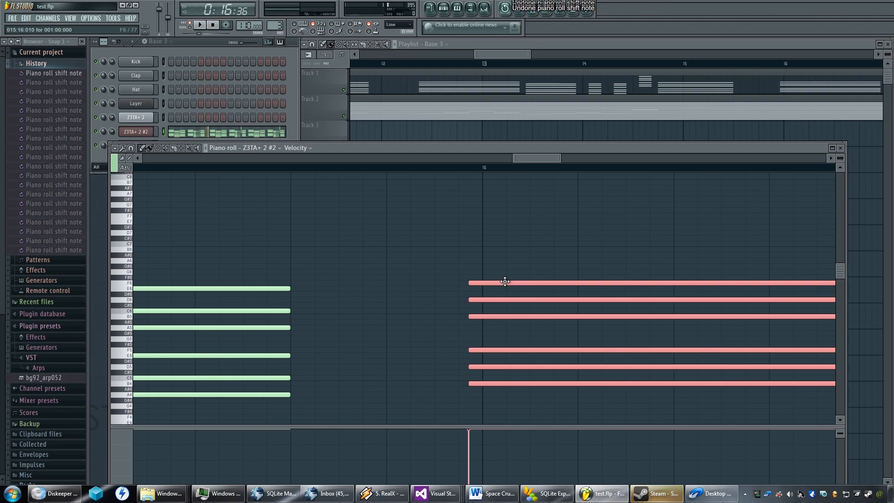
key("ctrl+z")
Delete the pasted chord phrase at bar 16 and remove the stray note at bar 17.
scroll(504, 281, "down", 7)
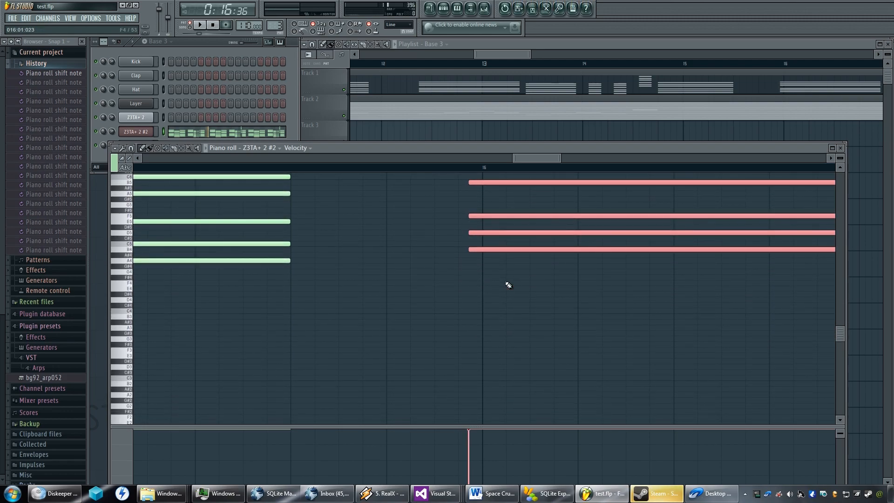
scroll(504, 282, "up", 6)
scroll(504, 281, "up", 5, "shift")
scroll(505, 282, "up", 10, "shift")
scroll(504, 281, "down", 4, "shift")
scroll(504, 281, "down", 7, "ctrl")
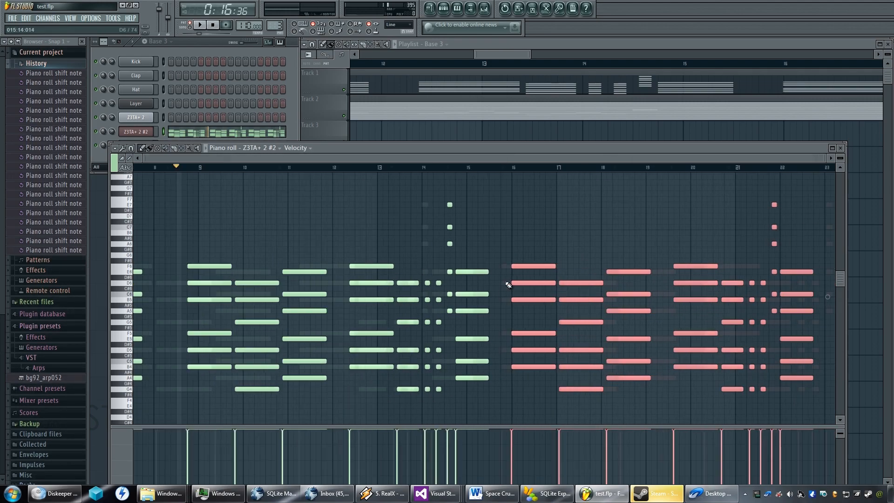
key("Delete")
left_click(566, 204)
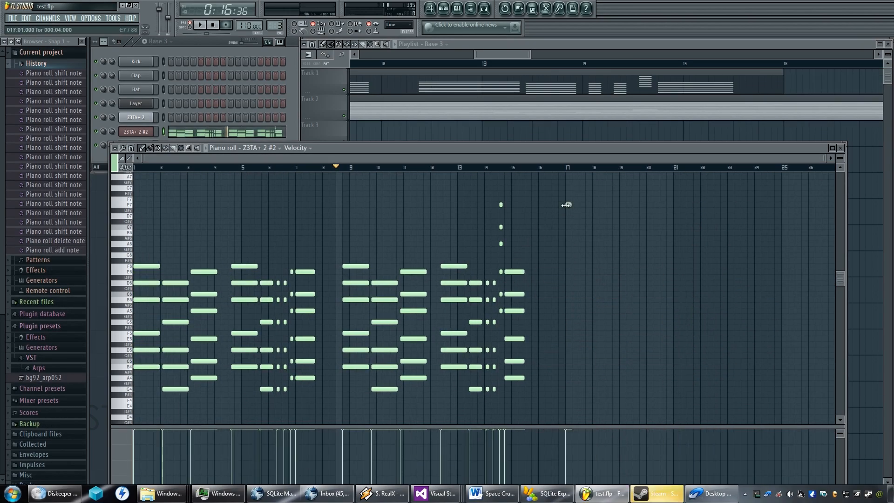
right_click(568, 204)
Copy the second chord phrase, paste it and move the copy to start halfway through bar 16.
left_click_drag(581, 190, 352, 392)
key("ctrl+c")
key("ctrl+v")
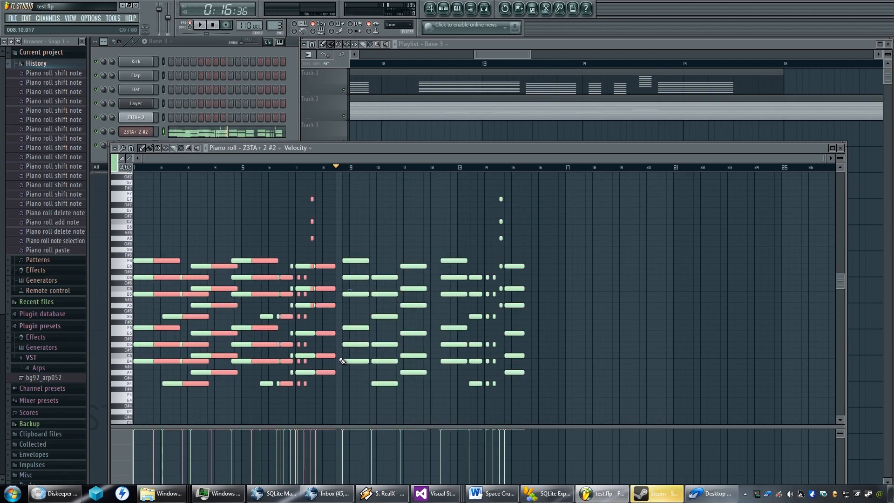
left_click_drag(168, 261, 569, 263)
scroll(571, 263, "up", 6, "ctrl")
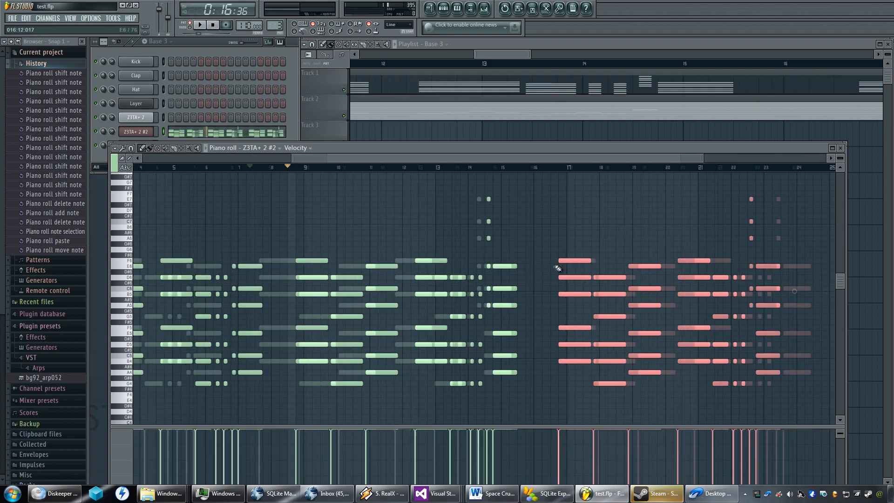
scroll(580, 261, "up", 2, "ctrl")
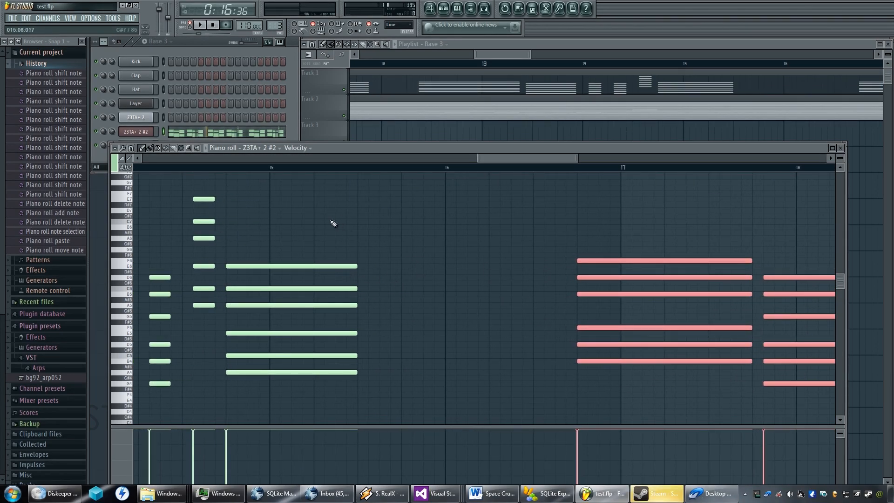
left_click_drag(588, 261, 545, 263)
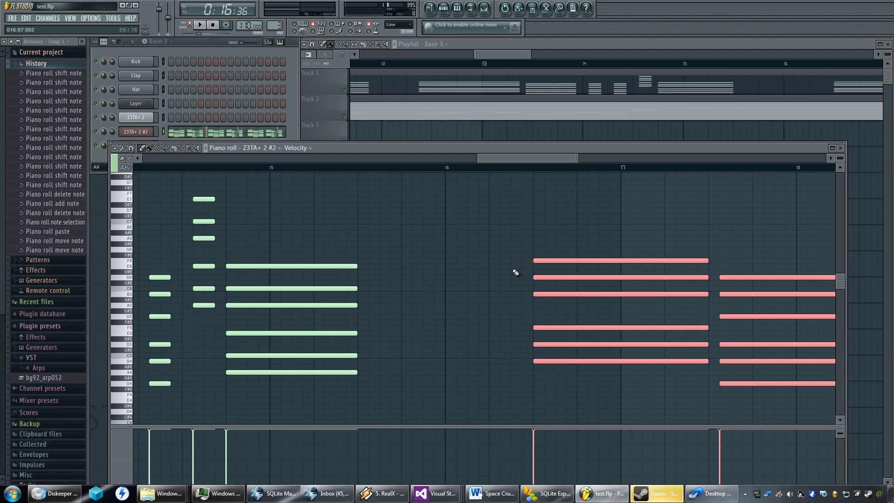
Compare the gap before the pasted chord phrase with the gap between the first two phrases.
scroll(498, 271, "down", 1)
scroll(497, 272, "up", 1)
scroll(496, 272, "down", 1, "ctrl")
scroll(494, 272, "down", 6, "ctrl")
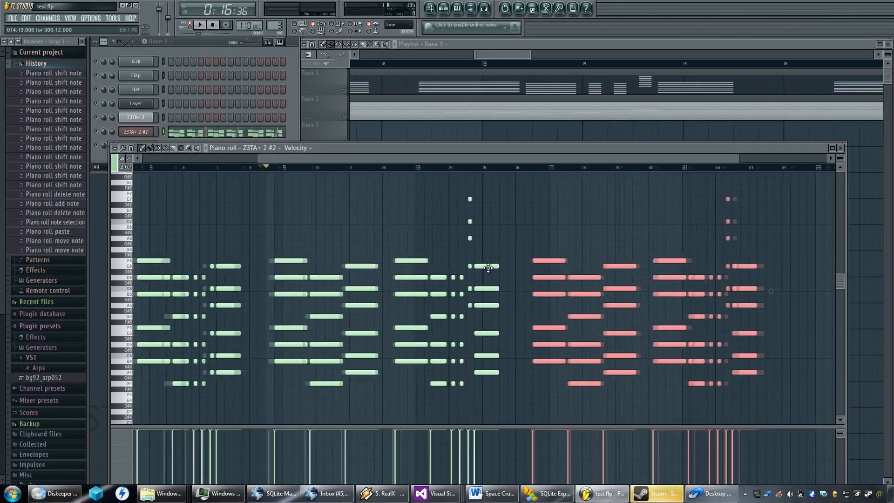
scroll(488, 268, "down", 1, "ctrl")
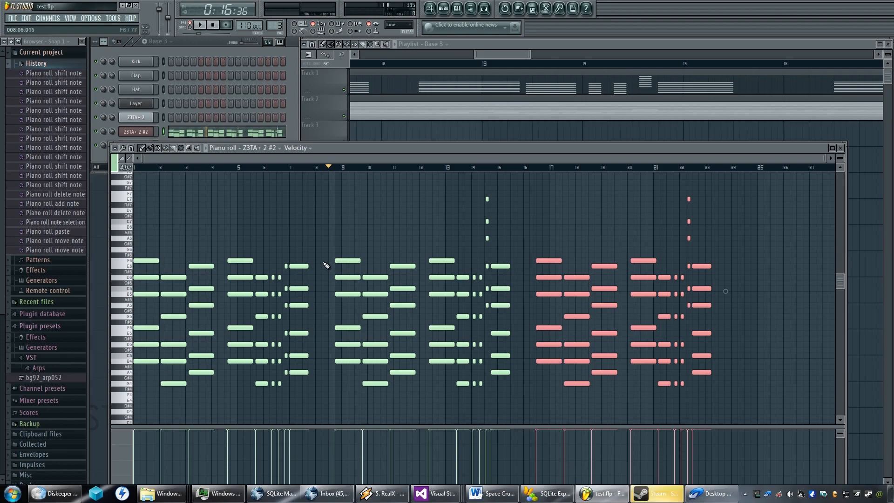
scroll(513, 273, "up", 2, "ctrl")
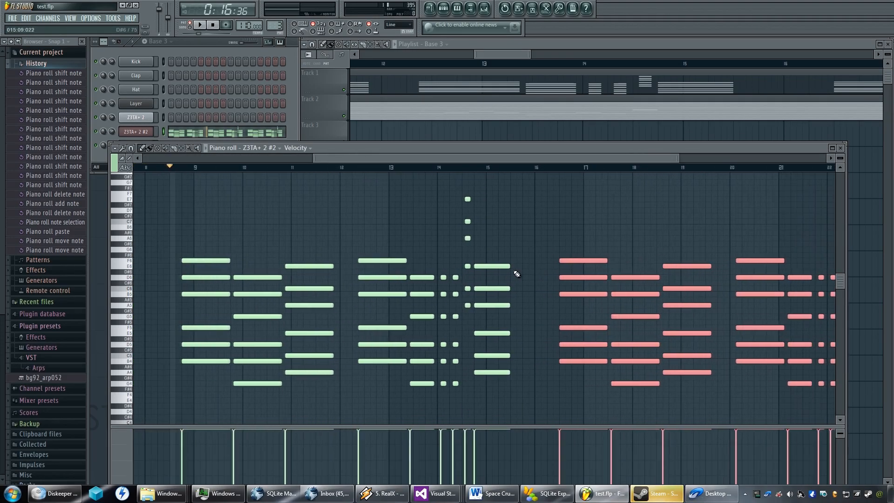
scroll(535, 288, "up", 5)
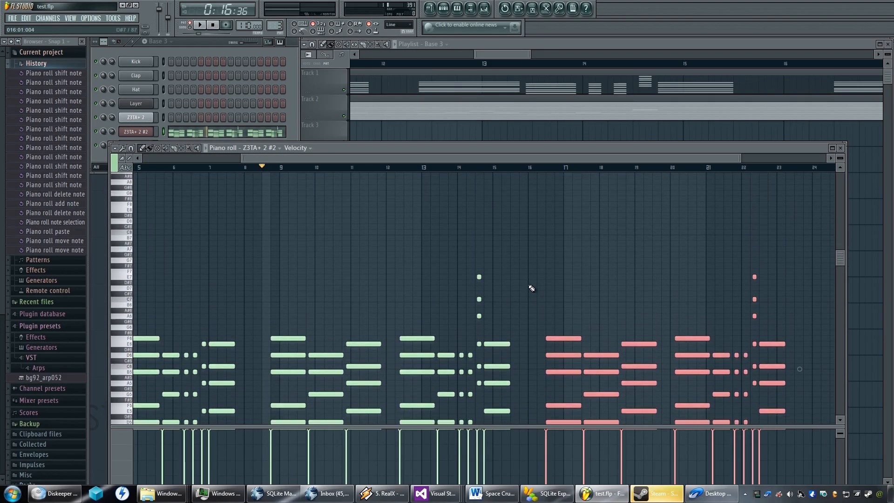
scroll(532, 287, "down", 4)
scroll(536, 287, "up", 3)
scroll(536, 286, "down", 3)
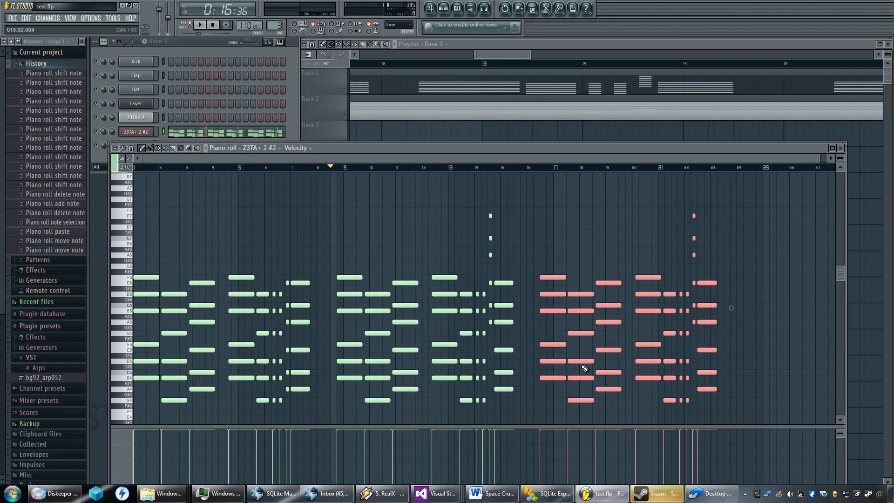
Select the third chord of the third phrase, in bar 18, and lower it until its lowest note sits on F4.
scroll(577, 358, "up", 2)
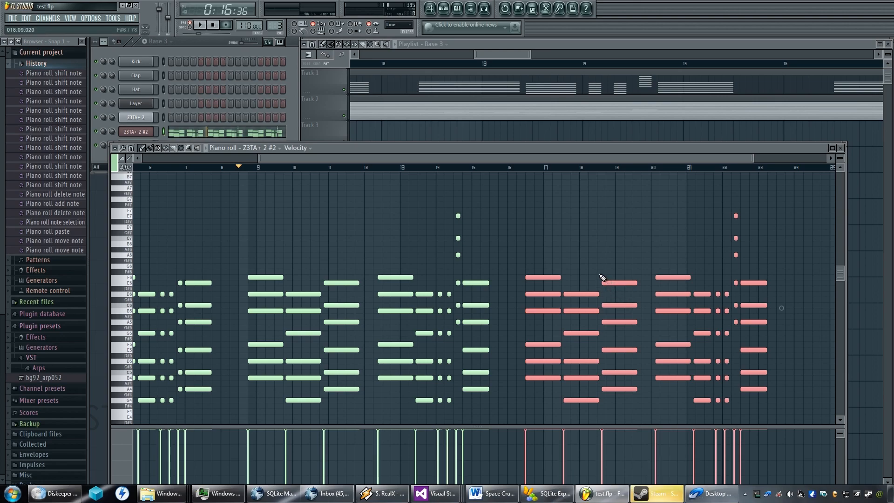
left_click_drag(602, 276, 637, 352)
left_click_drag(604, 258, 637, 402)
scroll(631, 385, "down", 4)
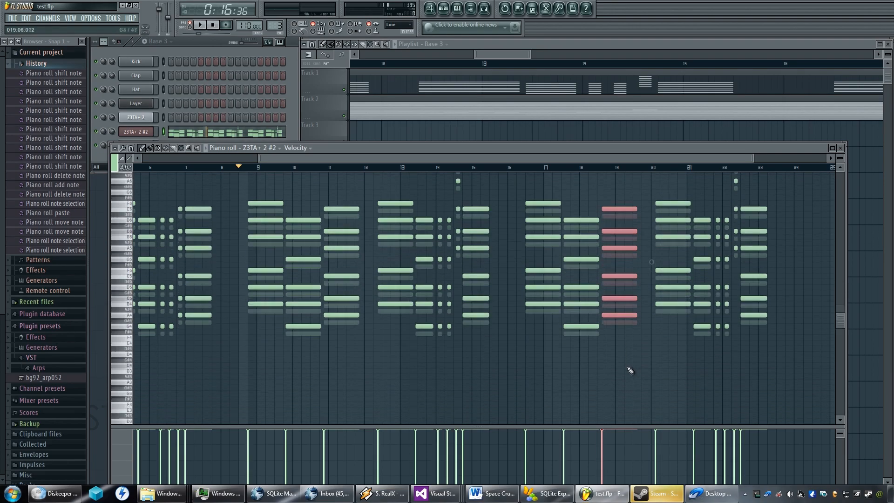
scroll(624, 207, "up", 1)
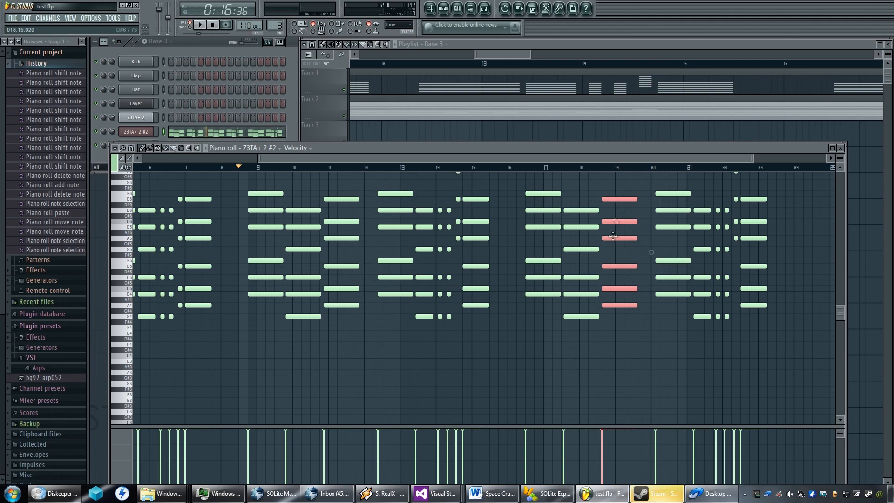
left_click(612, 266)
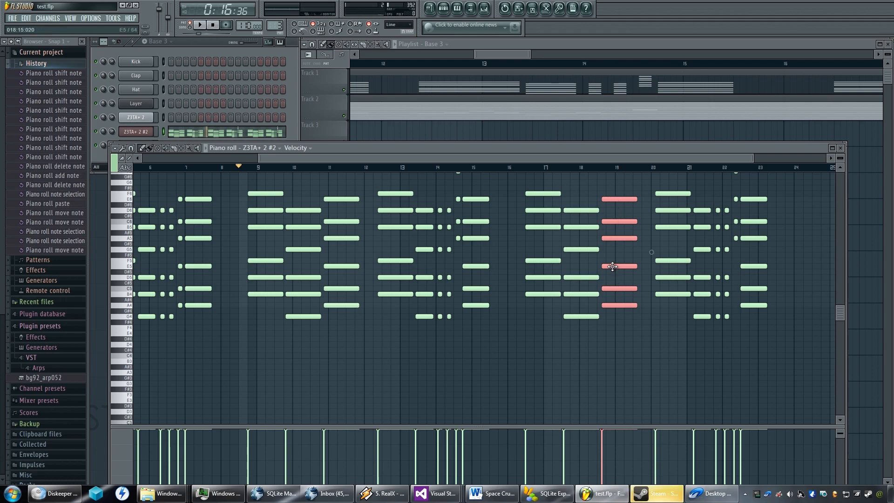
left_click_drag(612, 269, 608, 300)
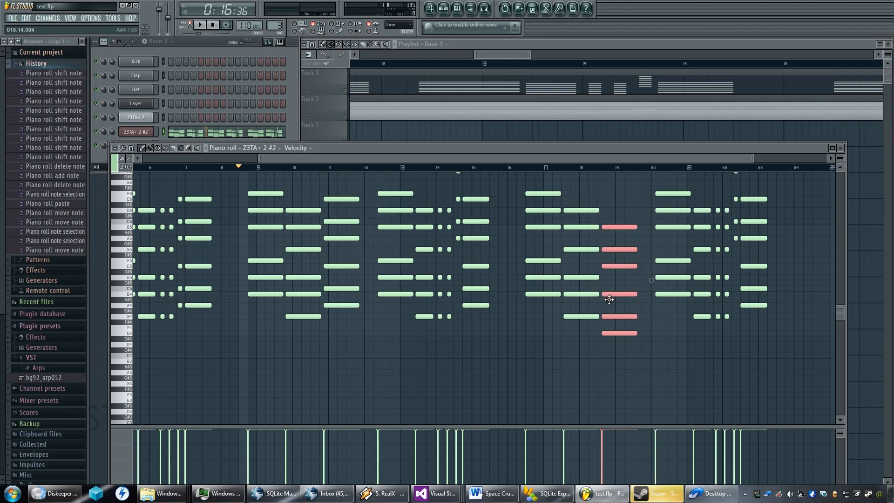
left_click_drag(609, 300, 610, 312)
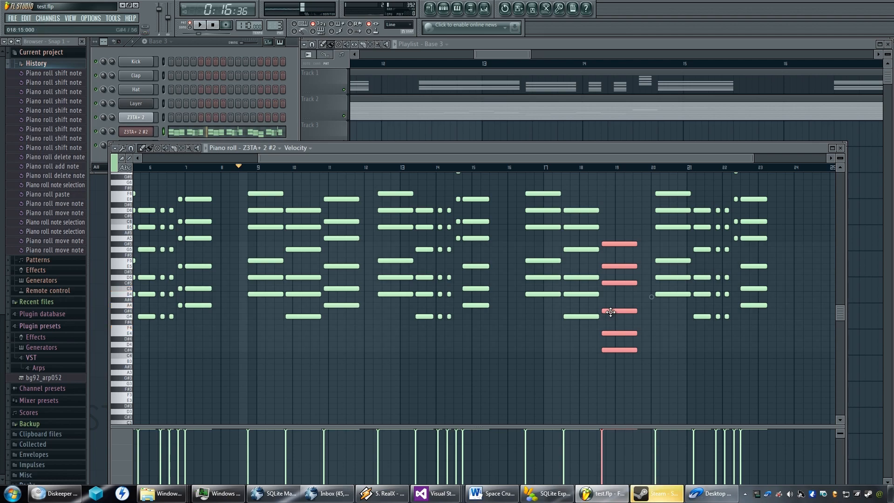
left_click_drag(611, 312, 611, 290)
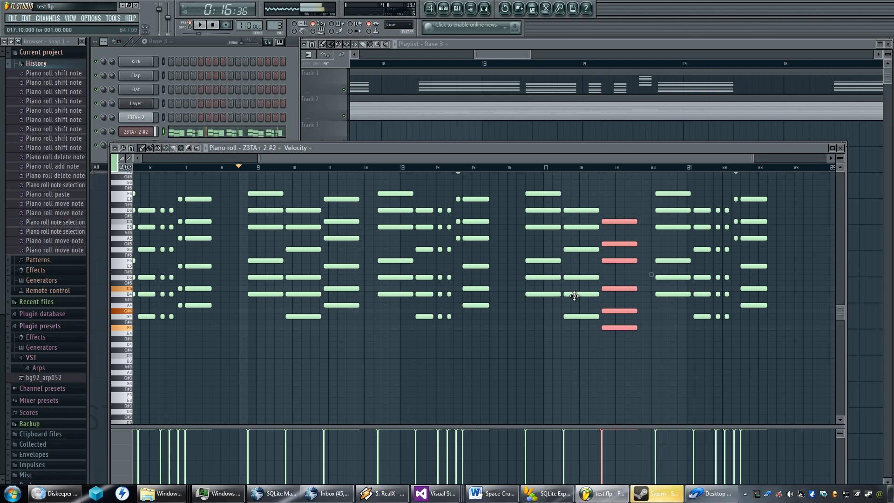
Raise the G#4 and G#5 notes of the bar 18 chord to A4 and A5.
left_click(613, 310)
left_click_drag(614, 310, 611, 305)
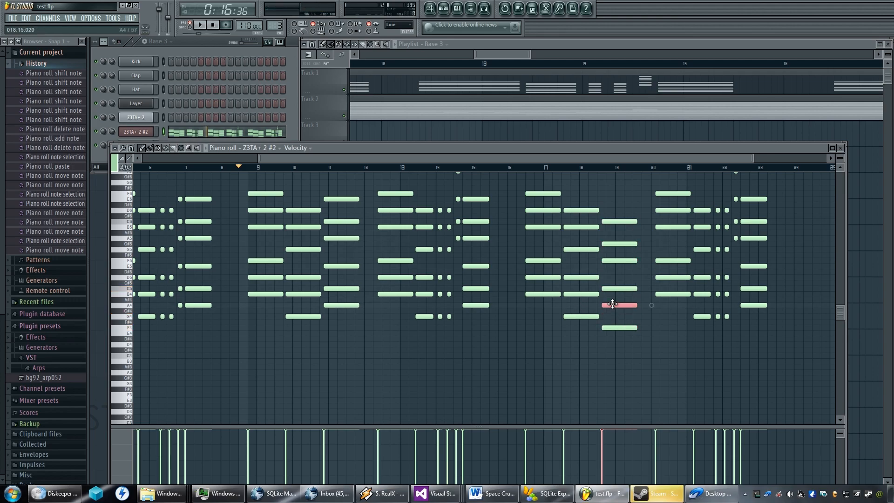
left_click(610, 243)
left_click(610, 244)
left_click(610, 244)
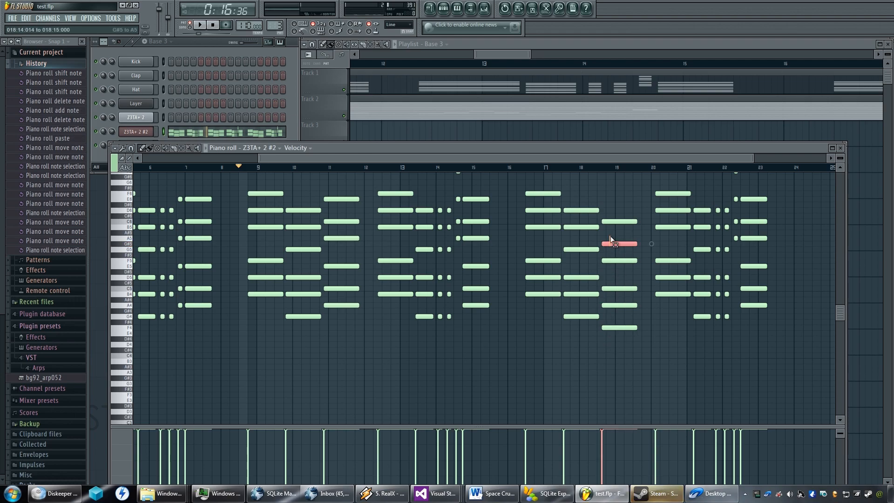
left_click(612, 245)
left_click_drag(613, 246, 614, 238)
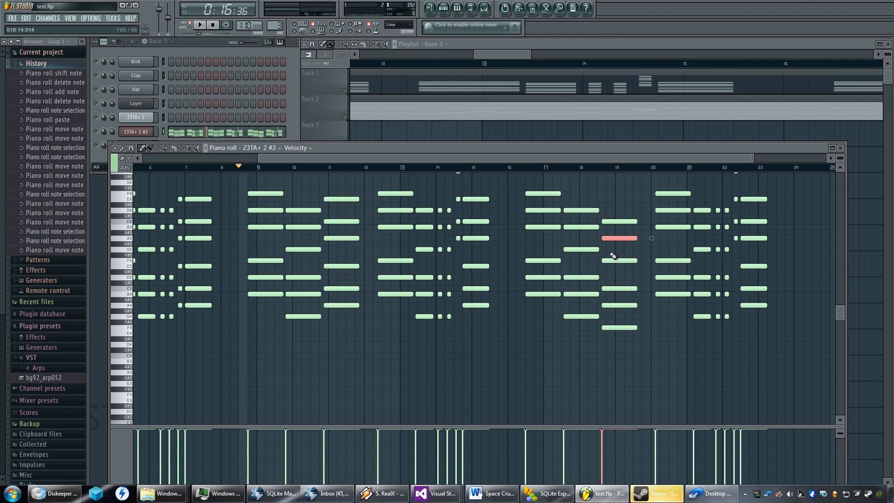
Play the pattern from the gap before the third phrase to hear the altered bar 18 chord.
left_click(502, 168)
key("space")
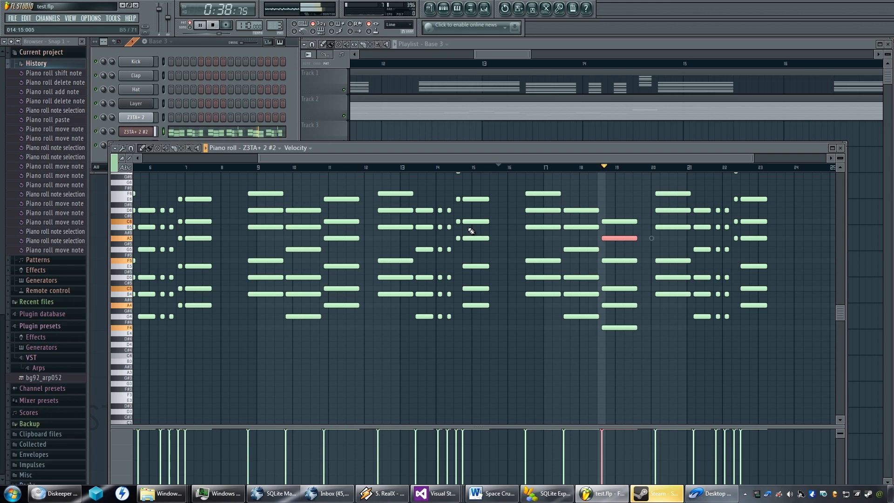
key("space")
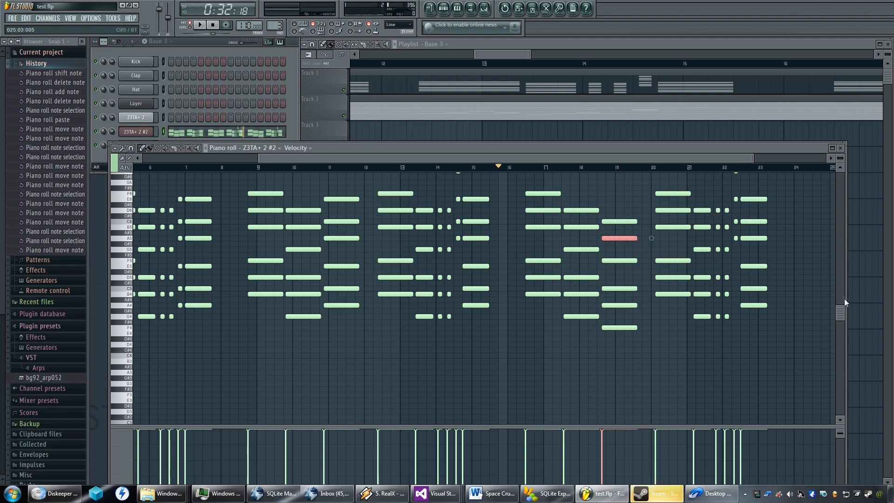
Transpose the short chord in bar 22, including its high notes, down one octave.
left_click_drag(843, 309, 845, 283)
left_click_drag(727, 179, 734, 296)
key("ctrl+Down")
Lower the third phrase's final two chords until their lowest notes sit on E4, and play the phrase back.
scroll(738, 295, "down", 4)
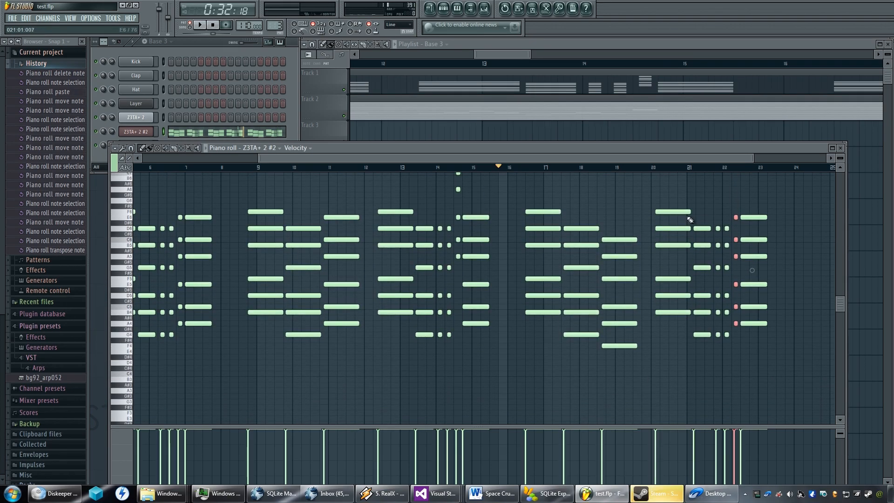
left_click_drag(797, 209, 730, 348)
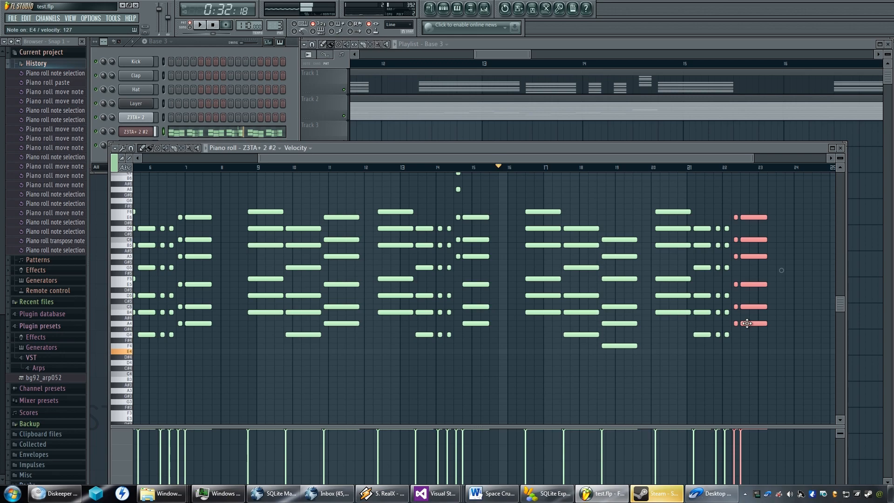
left_click_drag(747, 323, 747, 352)
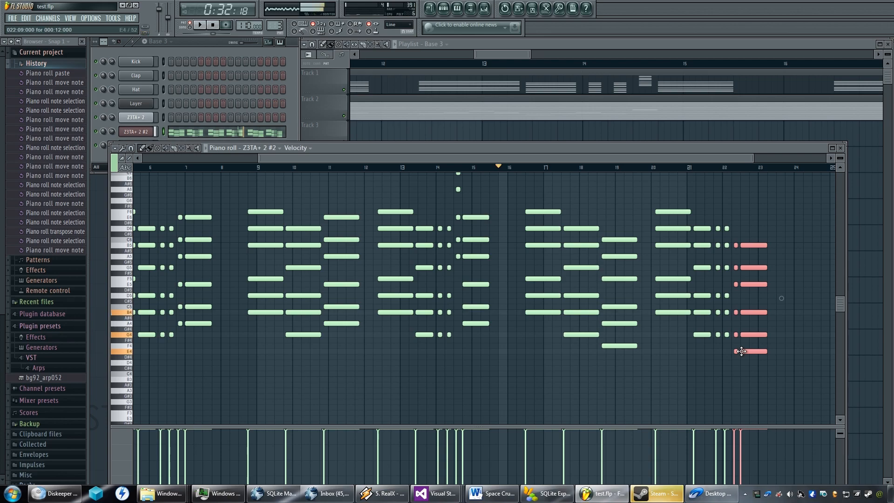
key("space")
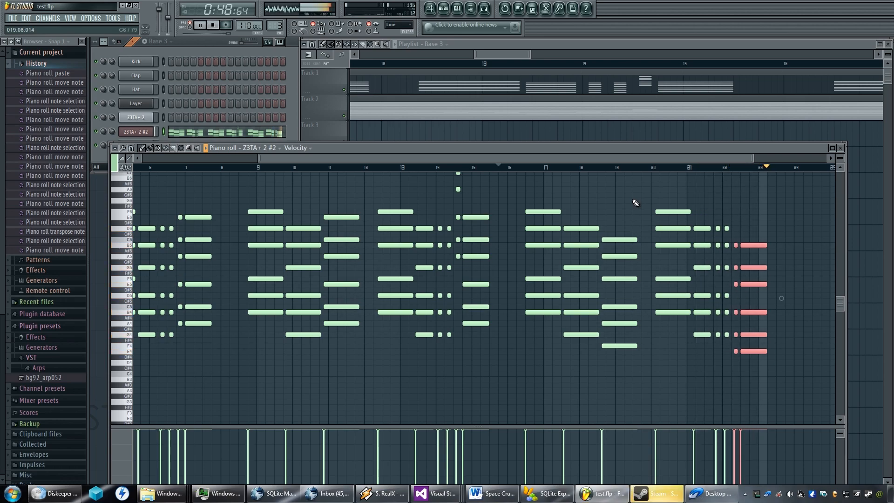
key("space")
Copy the whole third phrase, paste it and move the copy to start about a quarter into bar 24.
scroll(652, 281, "up", 3)
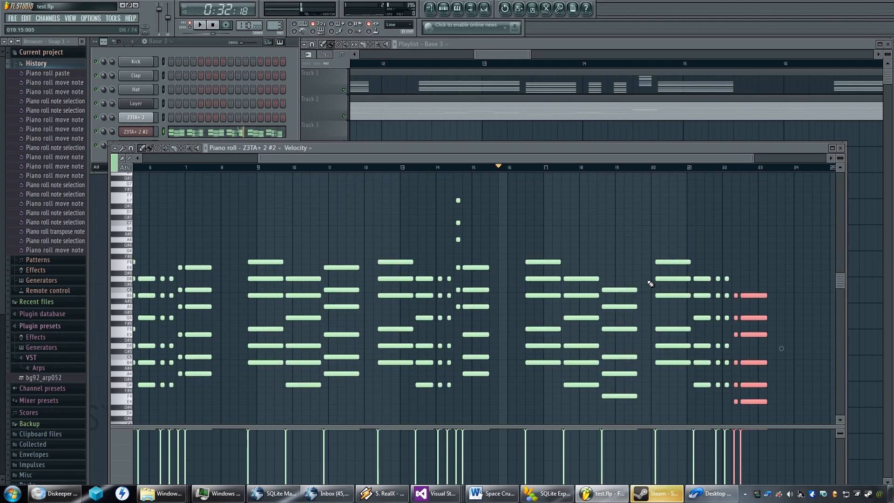
left_click_drag(794, 237, 523, 422)
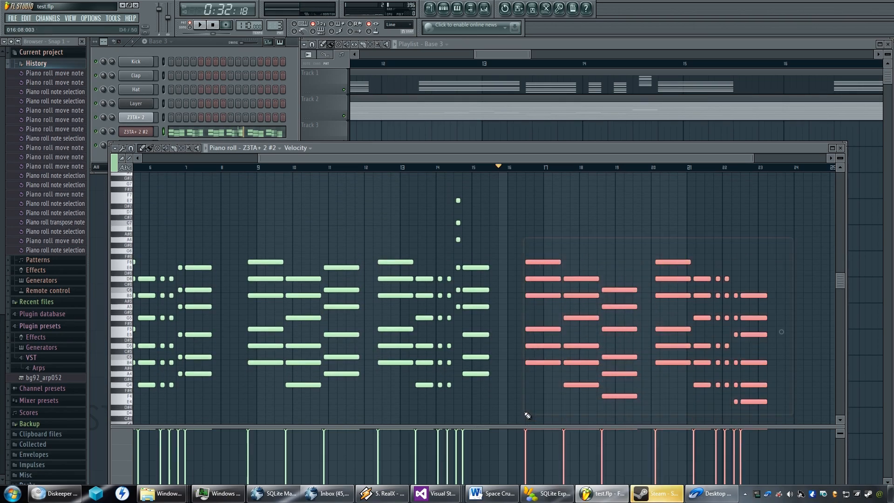
key("ctrl+v")
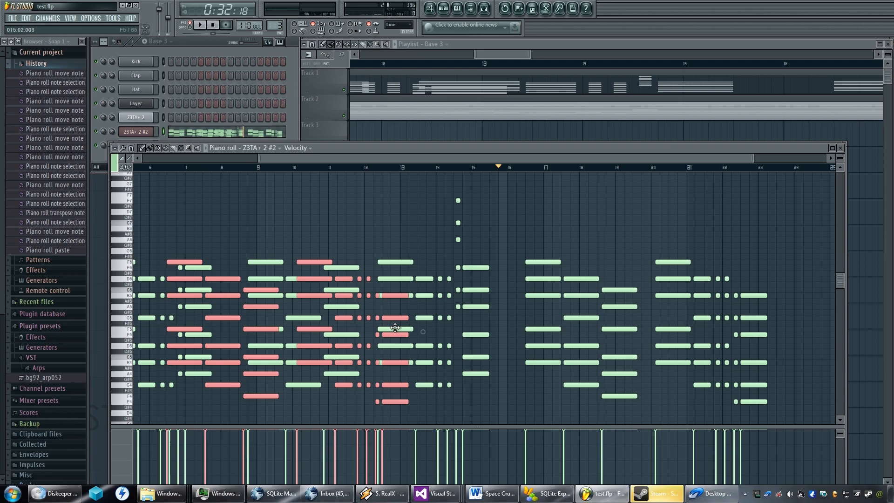
left_click_drag(175, 261, 680, 259)
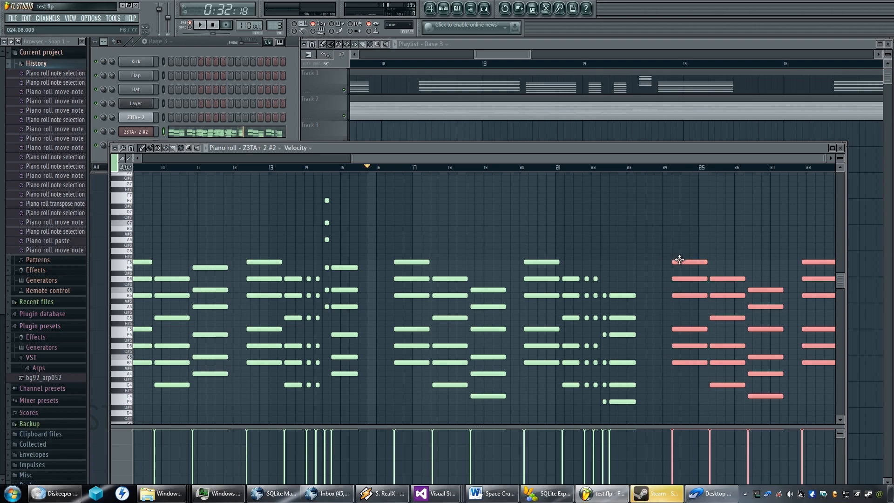
mouse_move(679, 260)
left_mouse_down()
mouse_move(671, 258)
mouse_move(679, 259)
left_mouse_up()
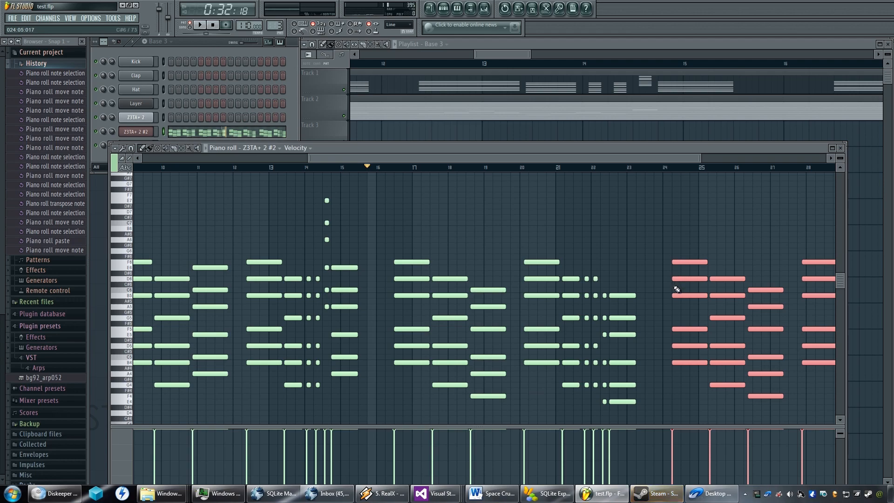
Transpose the short chord at bar 30 in the fourth phrase down one octave.
scroll(641, 287, "right", 5)
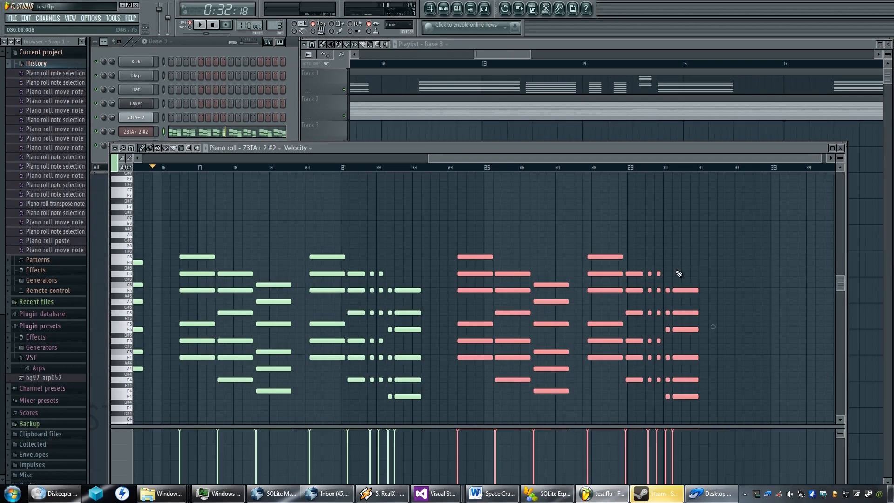
left_click_drag(666, 276, 669, 403)
right_click(666, 292)
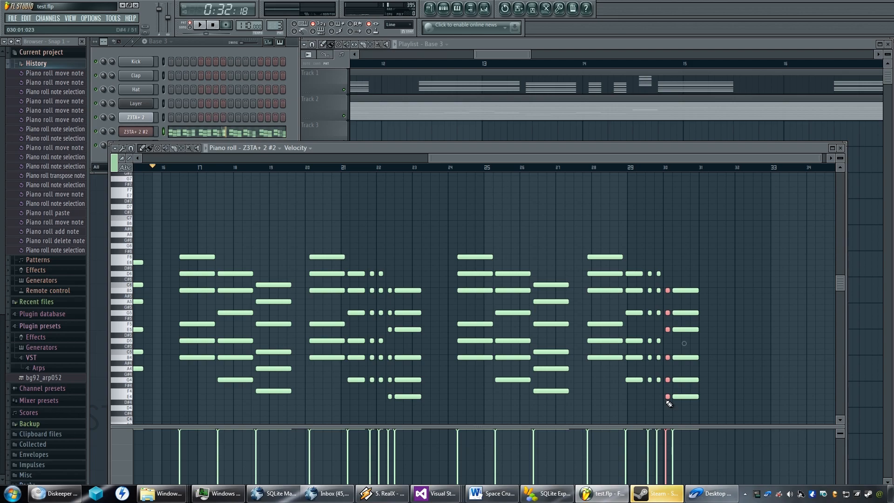
key("ctrl+Down")
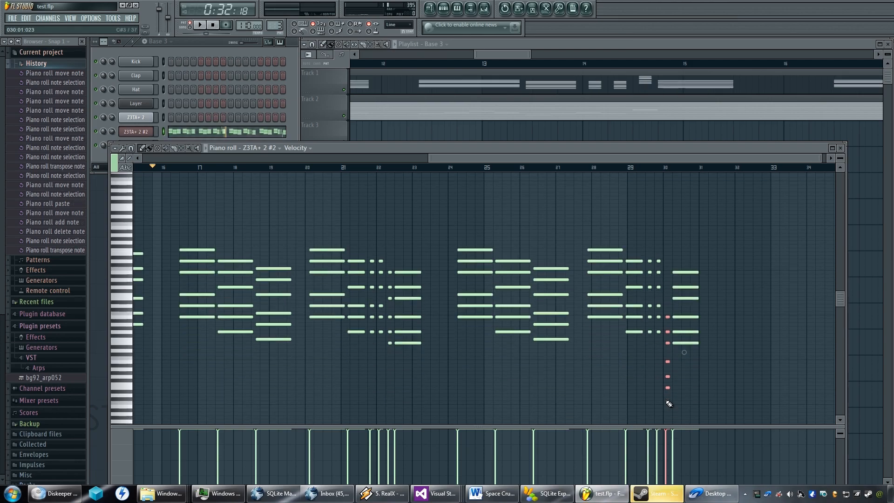
Play the fourth phrase from bar 24 twice to check its chords.
left_click(452, 169)
key("space")
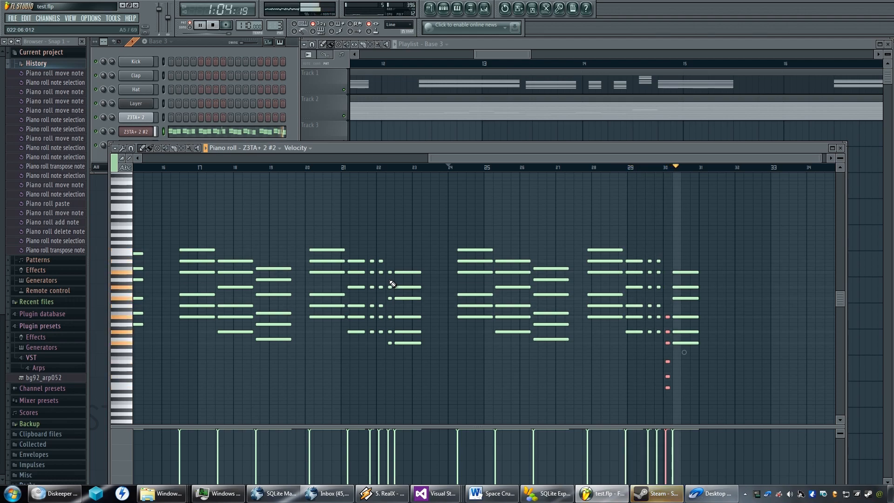
key("space")
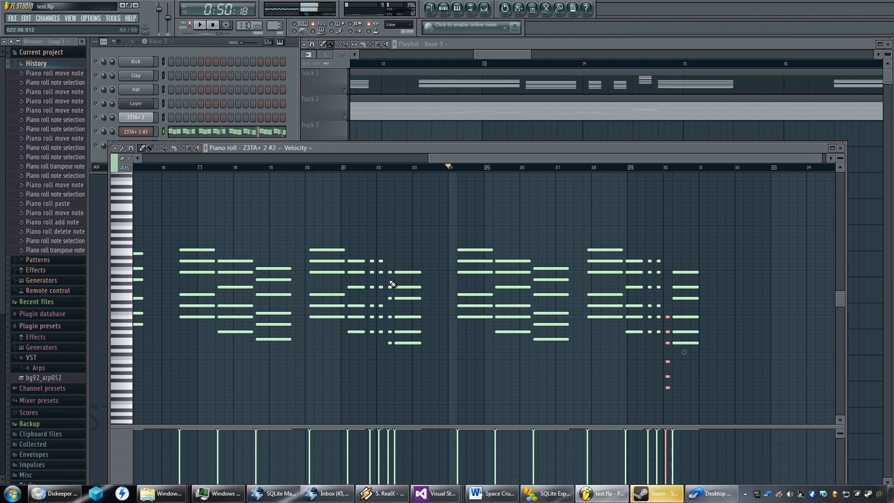
key("space")
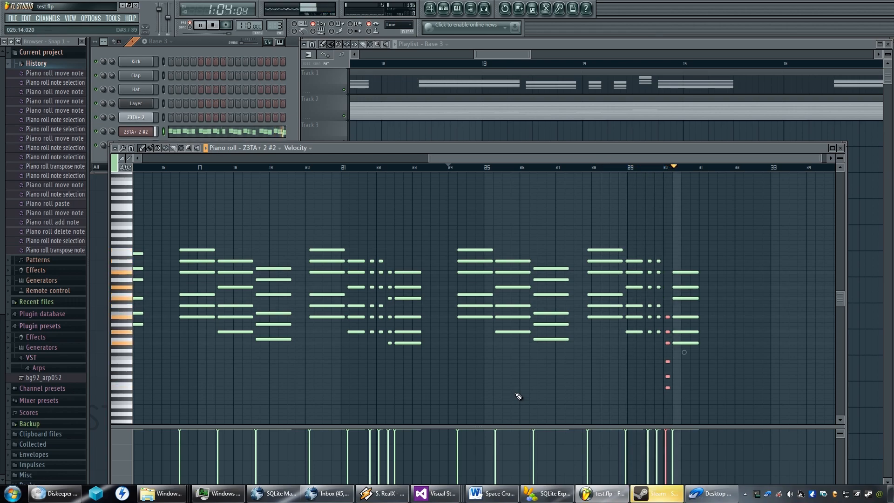
key("space")
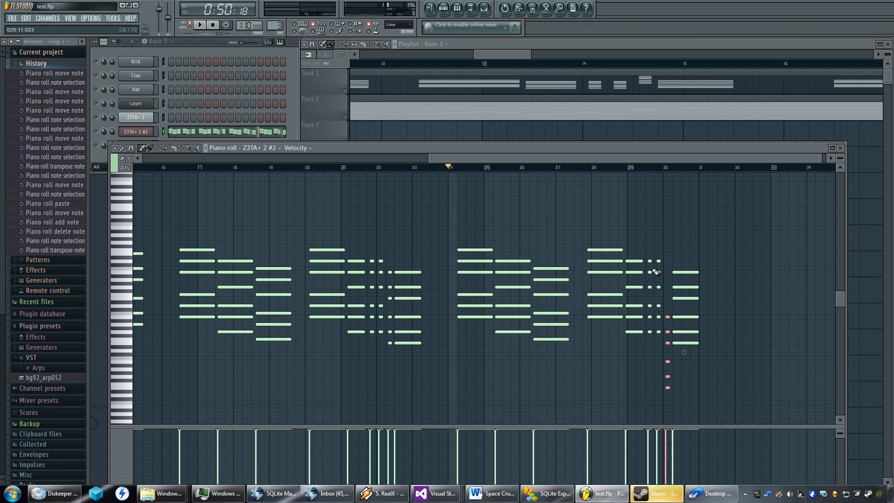
Nudge the selected short chord at bar 30 slightly later in time.
left_click_drag(839, 296, 837, 258)
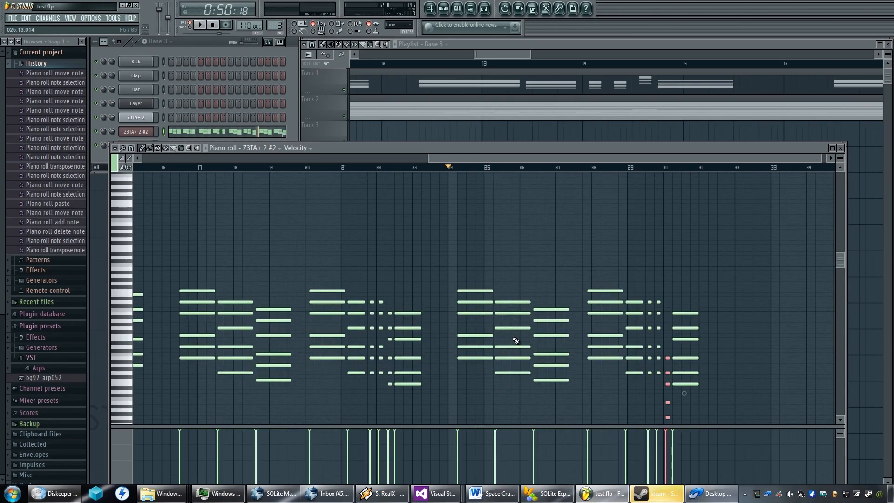
key("shift+Right")
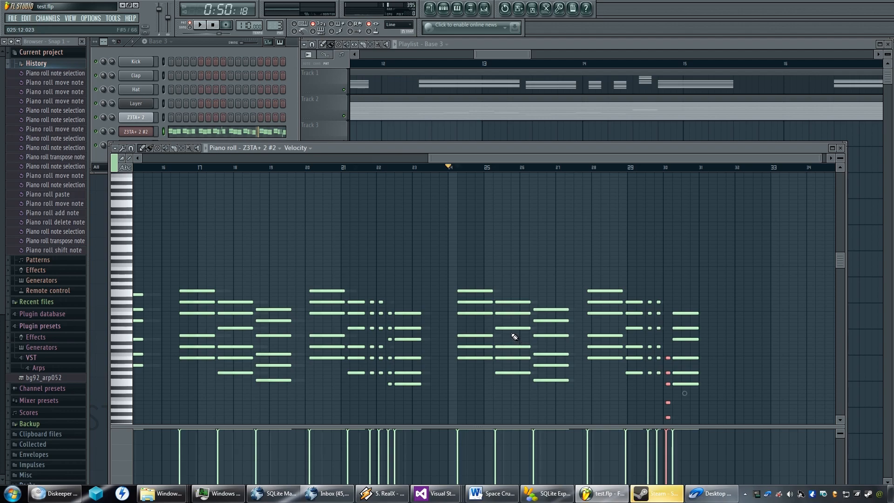
Copy the first two chord phrases together, paste them and move the copy to start at bar 32.
scroll(512, 334, "down", 3)
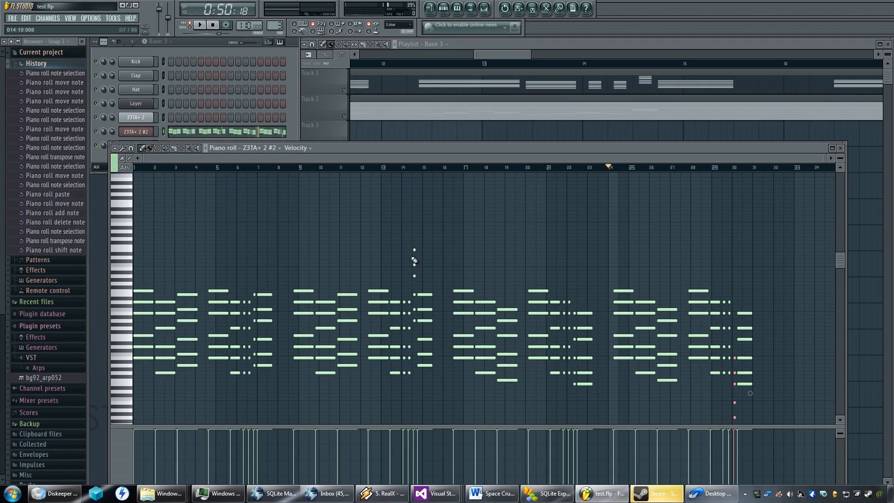
left_click_drag(446, 234, 295, 386)
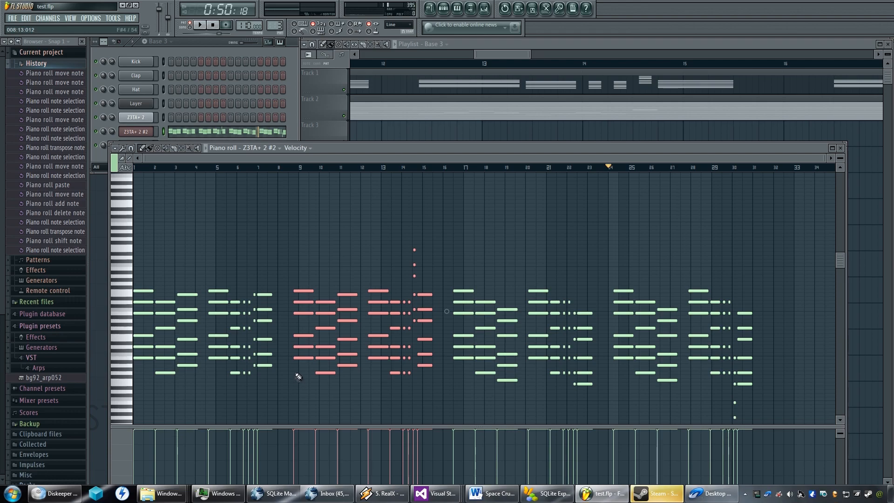
left_click_drag(437, 212, 135, 409)
key("ctrl+v")
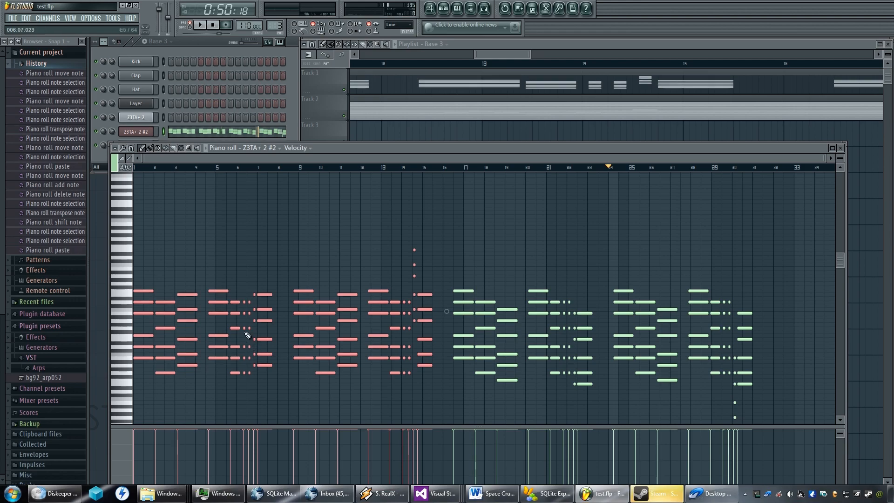
left_click_drag(140, 291, 776, 290)
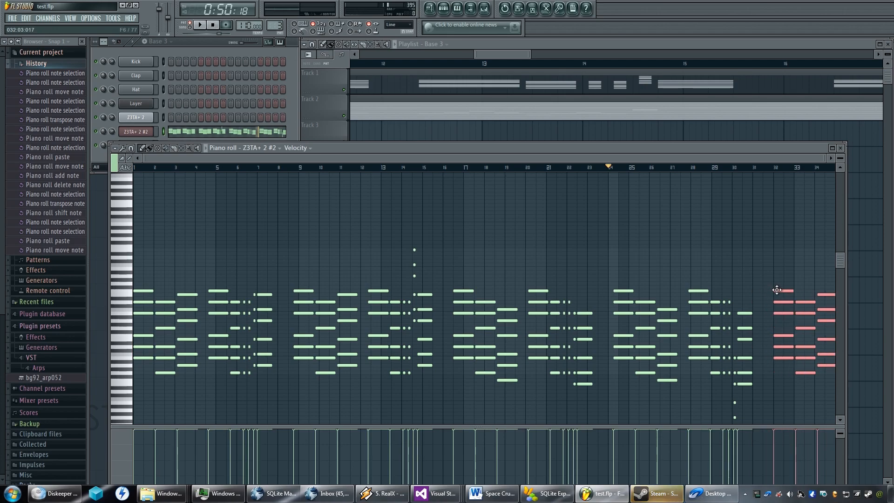
left_click_drag(777, 290, 777, 290)
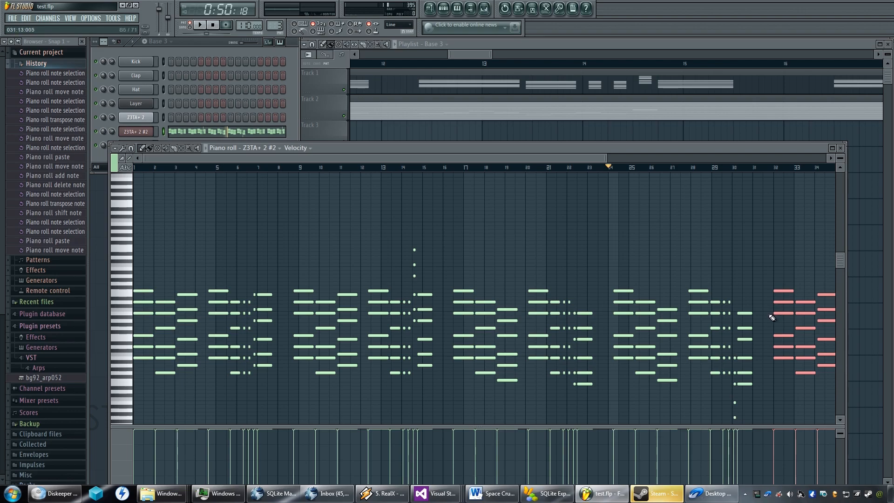
Move the selected copied phrases earlier to shorten the gap after the chord that ends at bar 31.
scroll(771, 318, "up", 6)
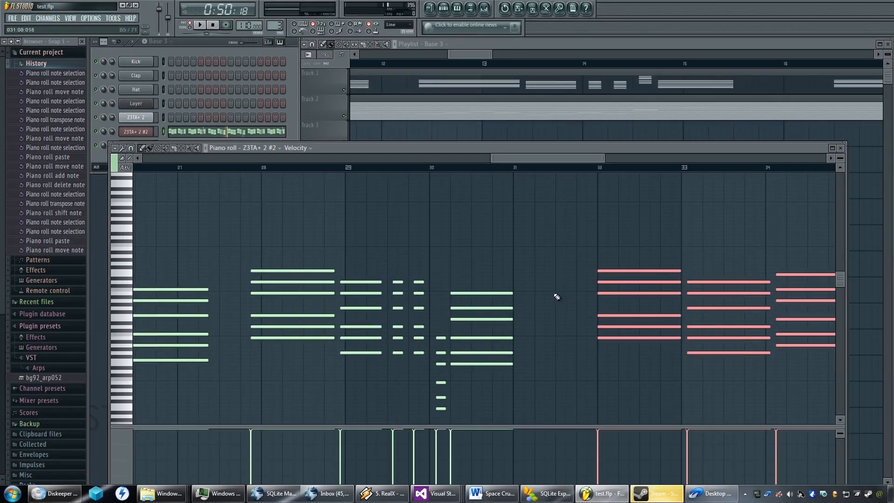
scroll(557, 298, "up", 2)
scroll(555, 297, "down", 2)
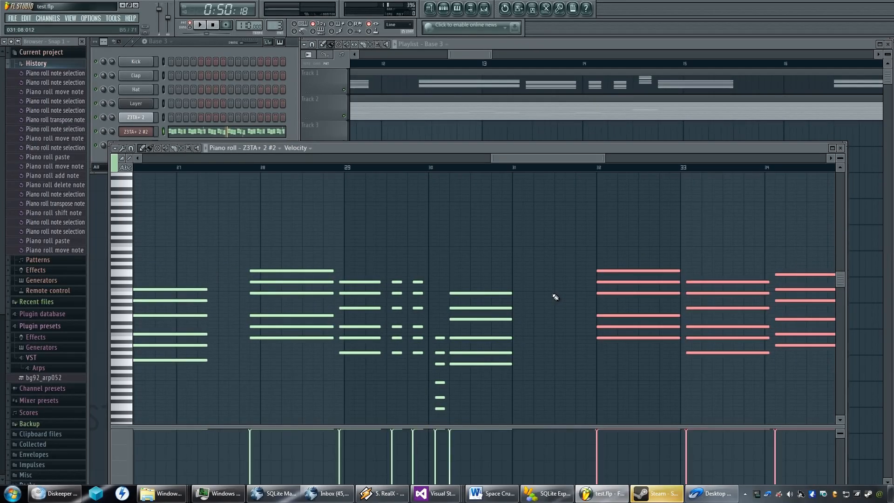
scroll(556, 297, "down", 1)
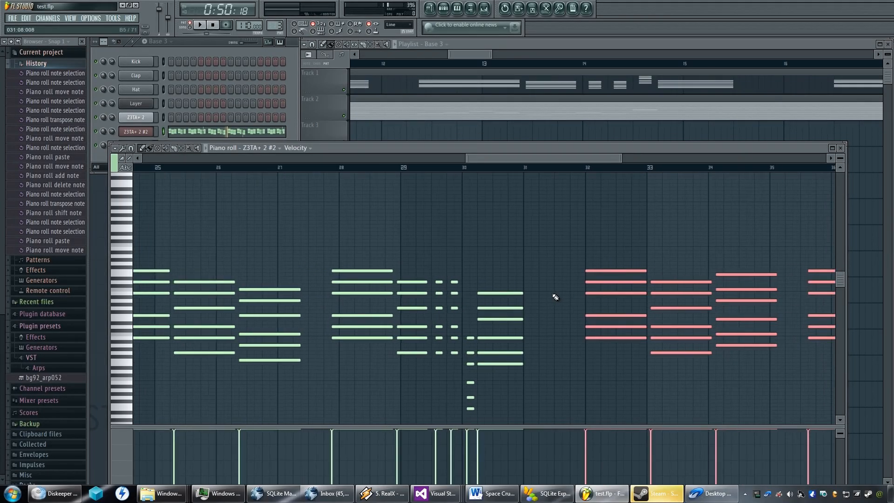
scroll(555, 297, "down", 1)
scroll(556, 297, "up", 1)
left_click_drag(597, 270, 569, 270)
scroll(551, 307, "down", 4)
scroll(551, 301, "down", 2)
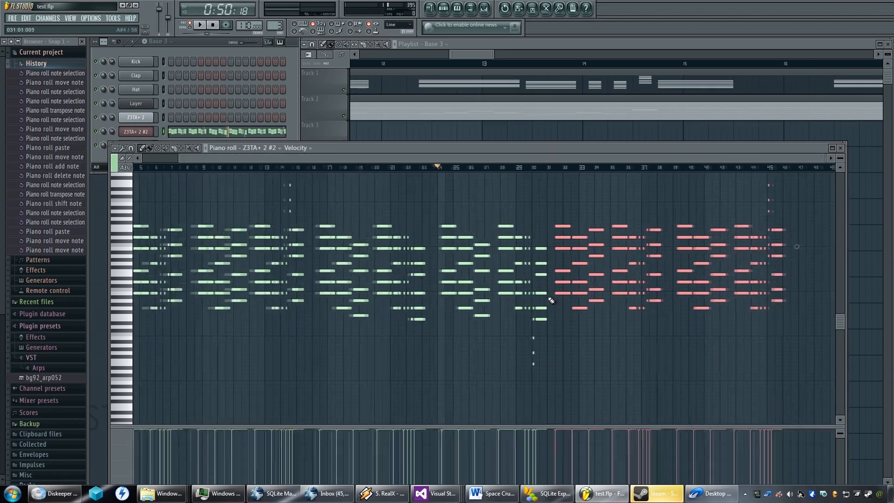
Nudge the copied phrases slightly earlier so they start halfway through bar 31.
key("shift+Left")
key("shift+Left")
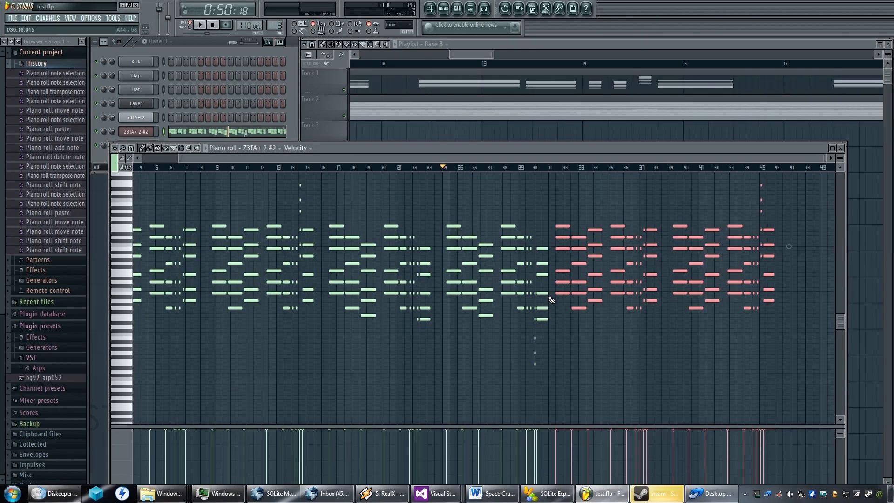
scroll(552, 299, "up", 3)
scroll(564, 295, "up", 5)
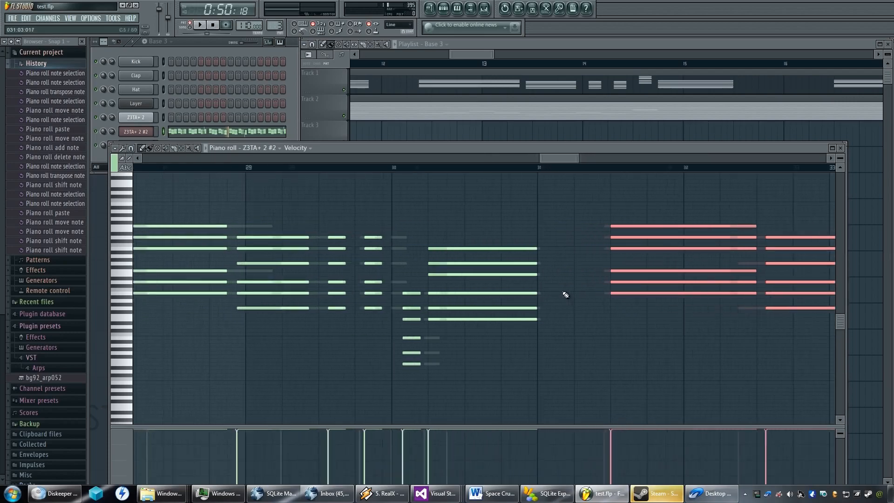
scroll(566, 294, "down", 2)
scroll(566, 295, "up", 5)
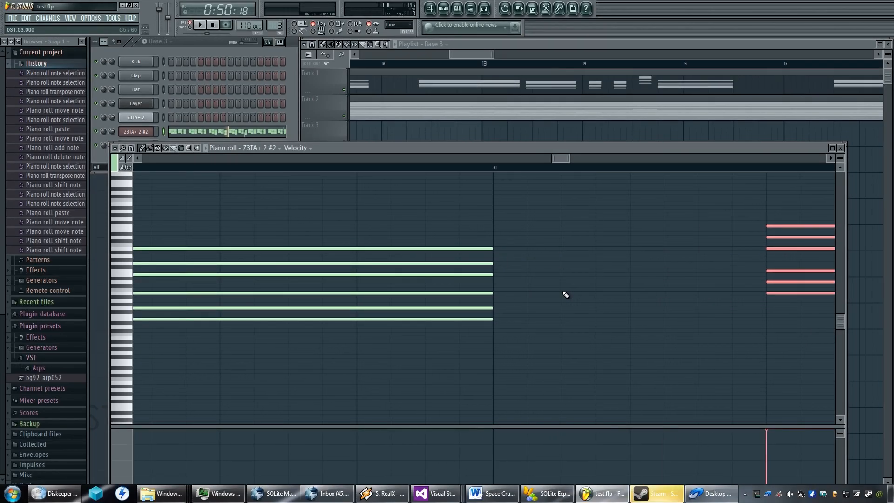
scroll(565, 294, "down", 8)
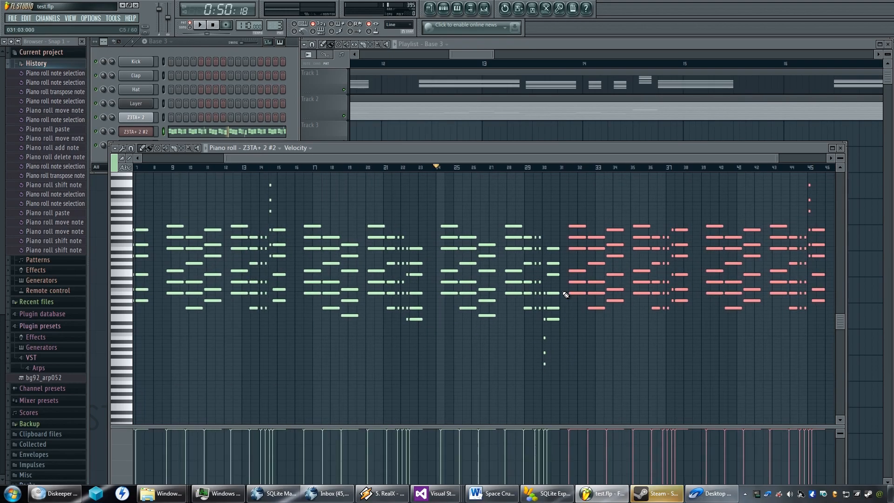
Transpose the copied phrases up one octave and play the pattern from bar 24 to check them.
left_click_drag(561, 293, 528, 353)
key("ctrl+Up")
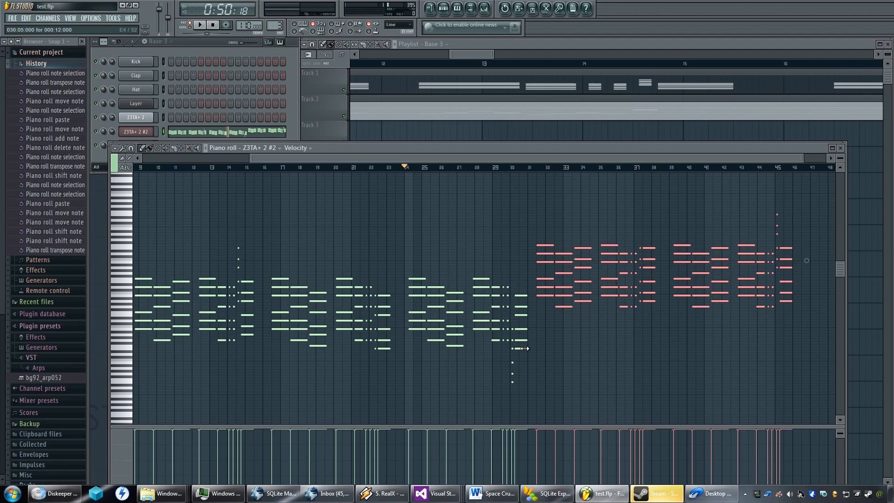
key("space")
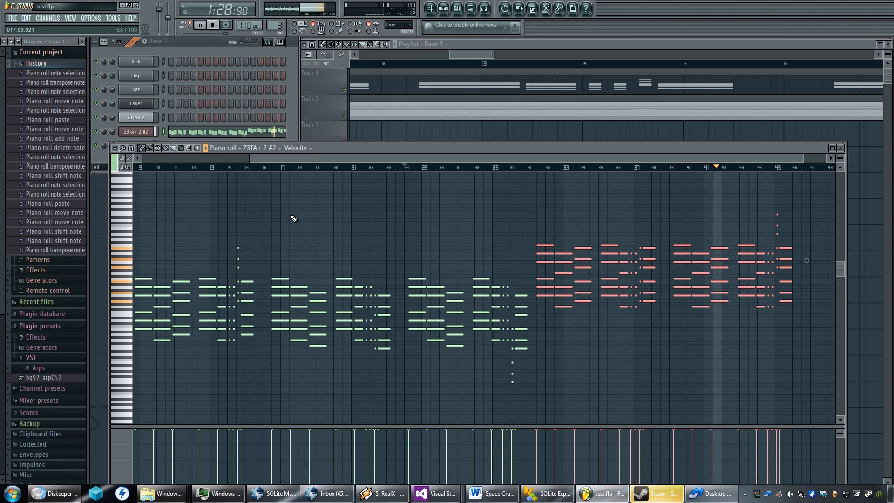
key("space")
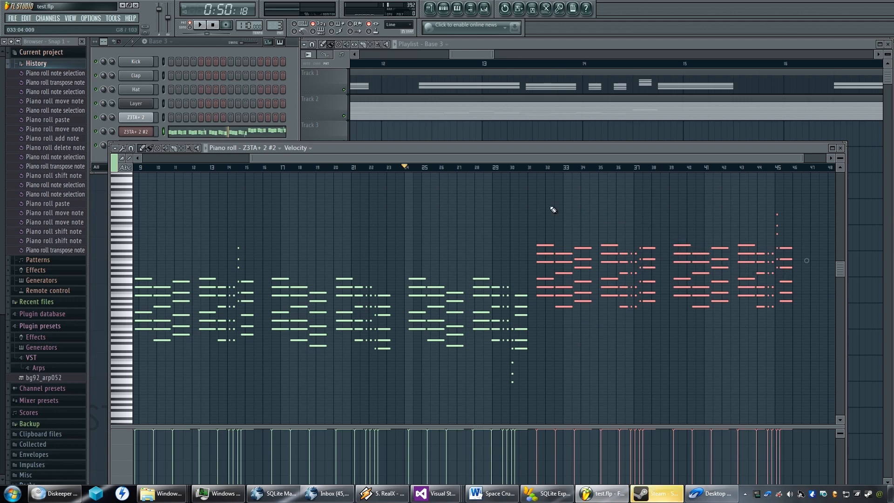
Transpose the long chord before bar 33 down one octave and the long chord at bar 40 up one octave.
left_click(568, 247)
left_click_drag(568, 251, 556, 328)
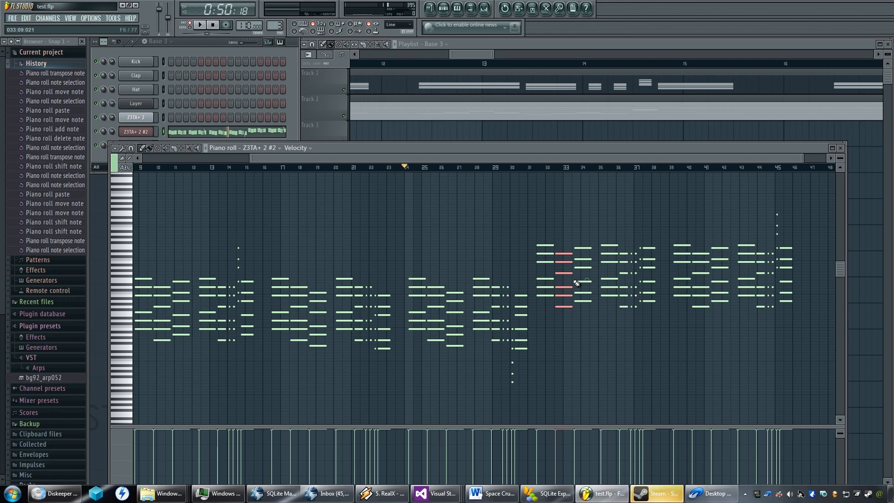
key("ctrl+Down")
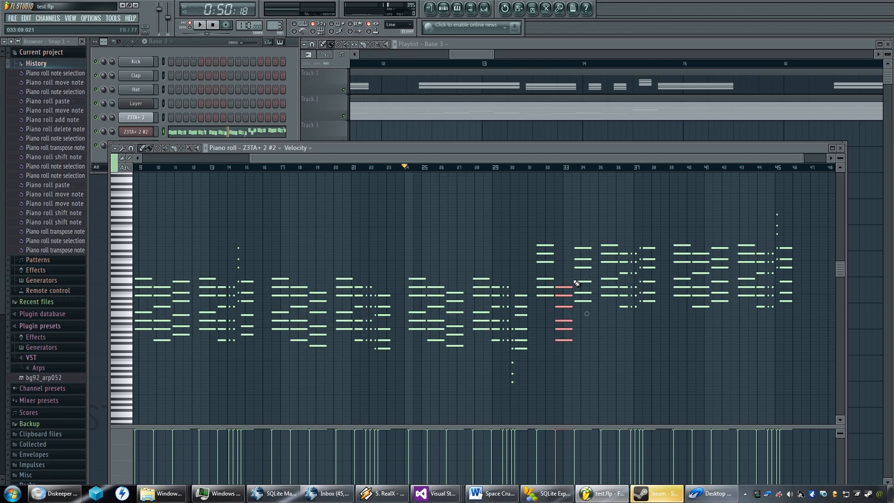
left_click_drag(700, 236, 696, 328)
key("ctrl+Up")
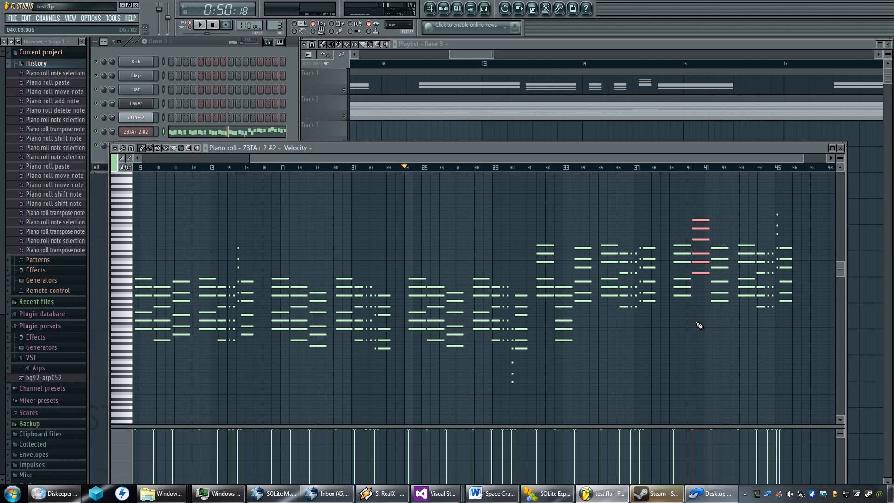
Set the playback start just after bar 30 and play the copied phrases twice.
left_click(522, 167)
key("space")
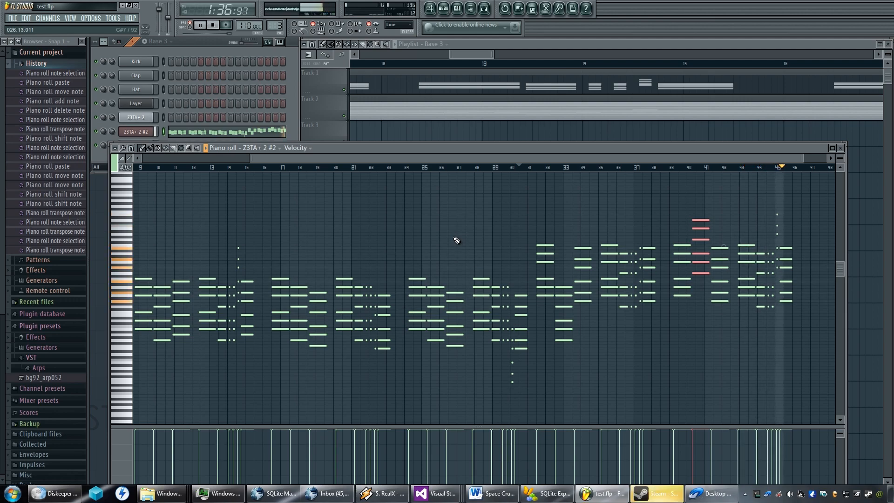
key("space")
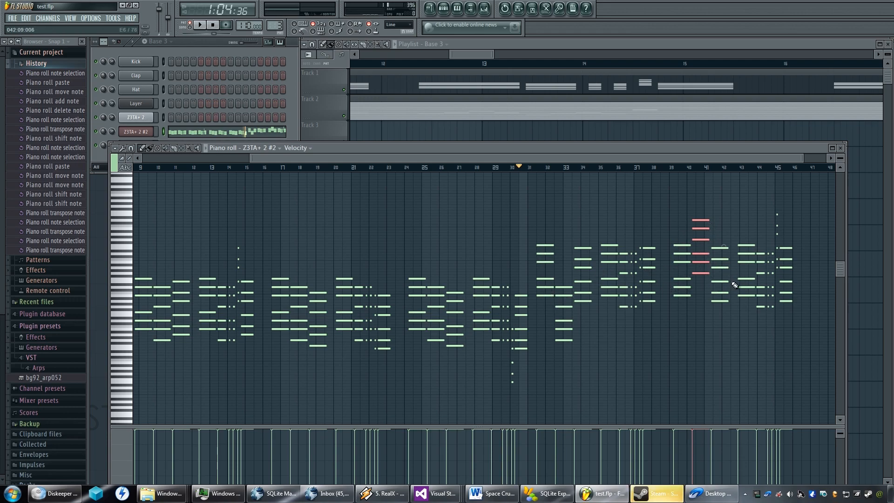
key("space")
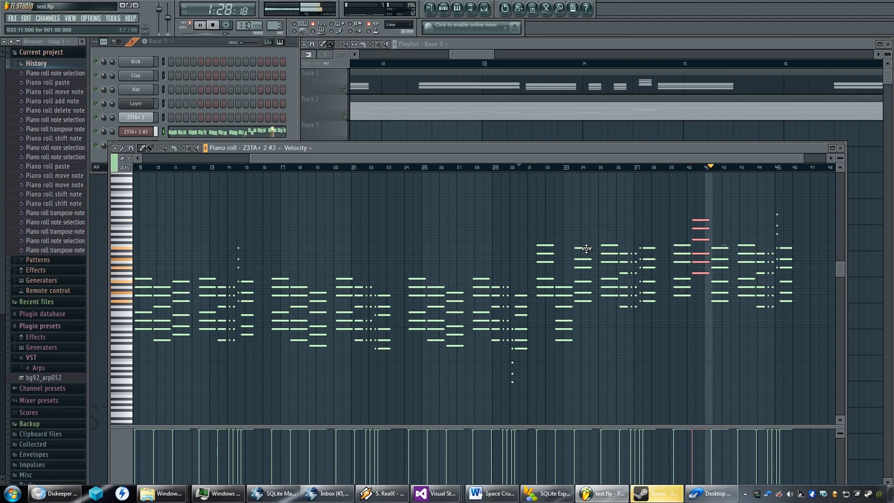
key("space")
Transpose the long chord after bar 41 up one octave and the long chord before bar 34 down one octave.
left_click_drag(734, 241, 713, 318)
key("ctrl+Up")
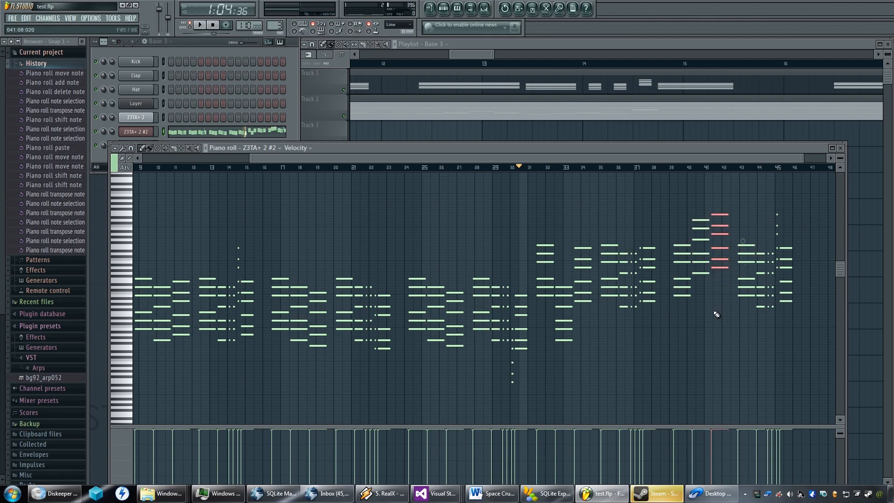
left_click_drag(596, 236, 576, 328)
key("ctrl+Down")
Play the pattern from just after bar 30 to check the transposed chords.
key("space")
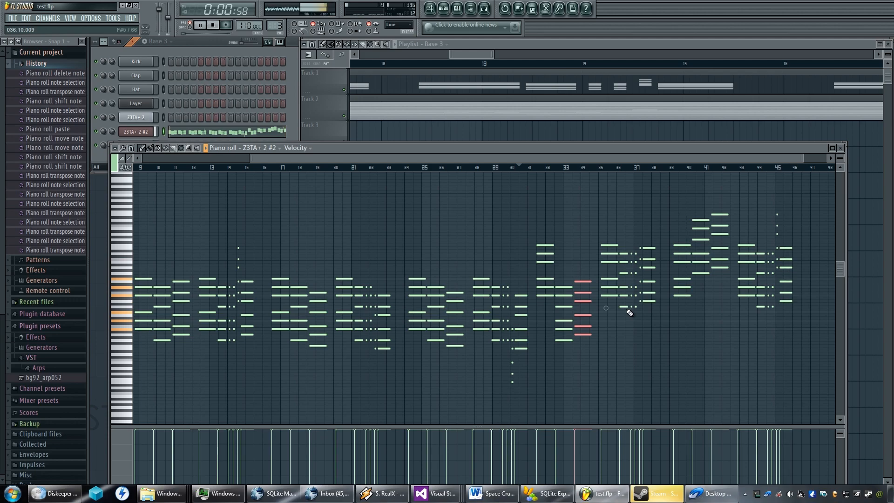
key("space")
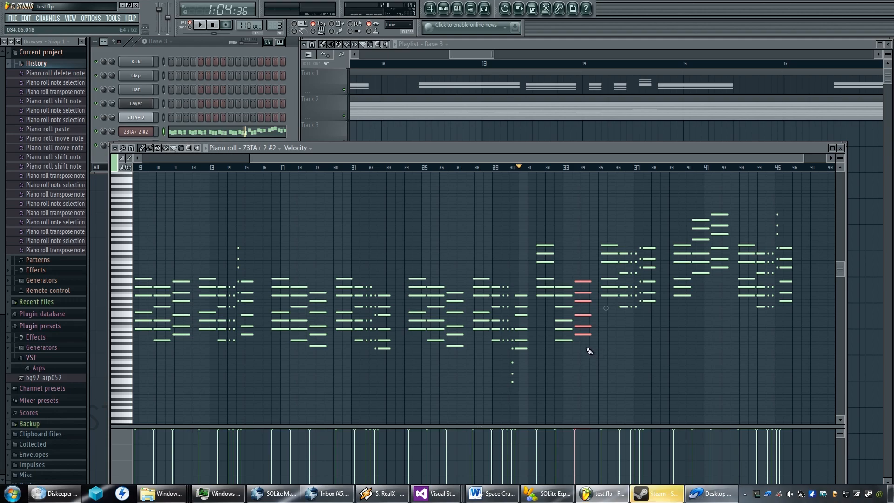
Nudge the selected chord before bar 34 slightly earlier in time.
scroll(567, 312, "up", 2)
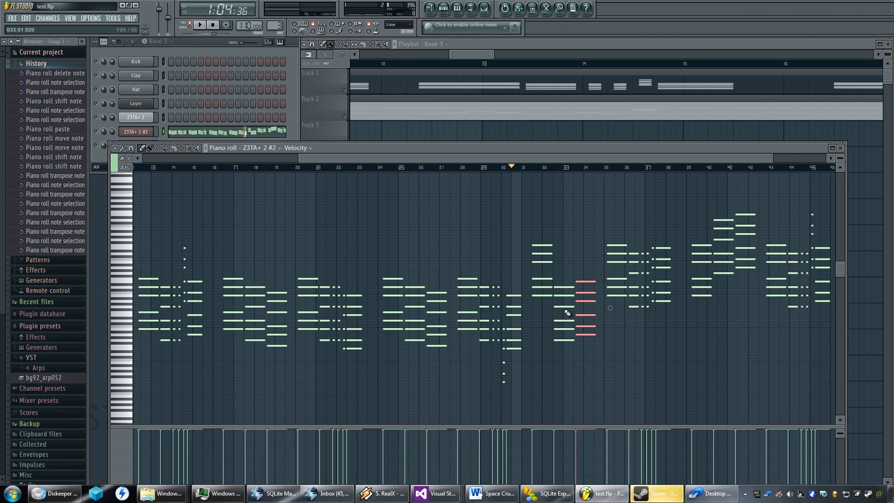
scroll(567, 313, "up", 4)
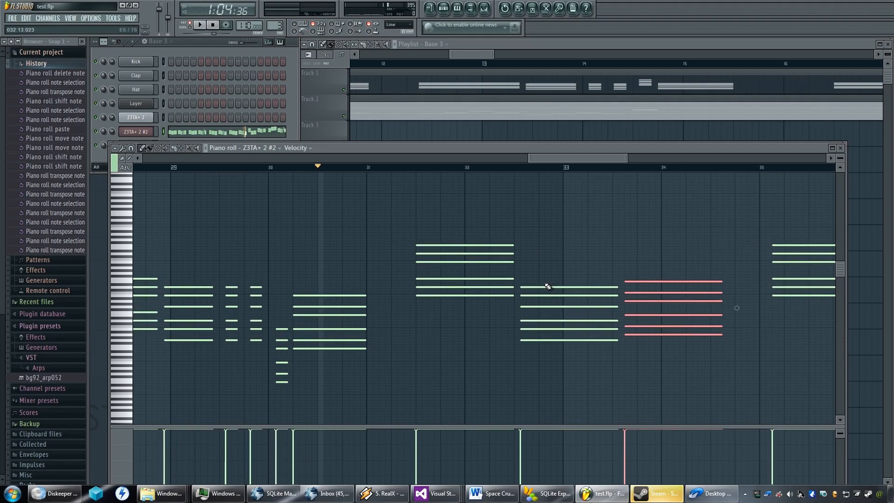
scroll(549, 294, "up", 3)
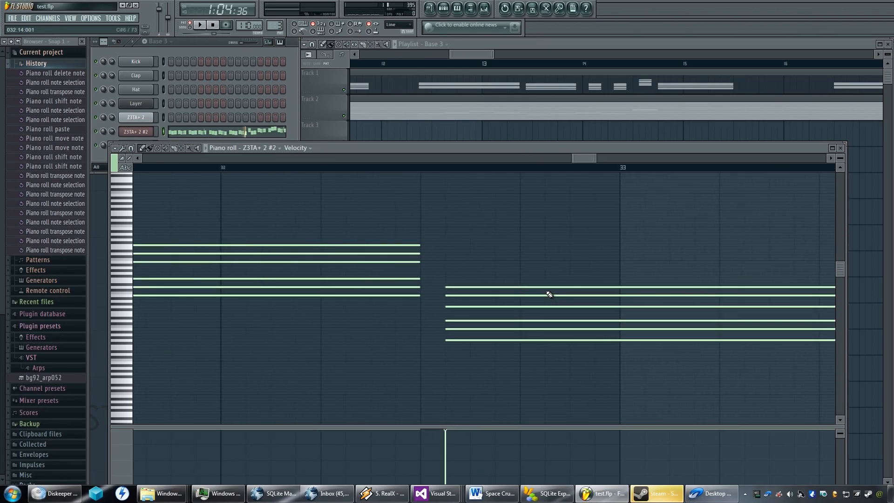
key("shift+Left")
key("shift+Left")
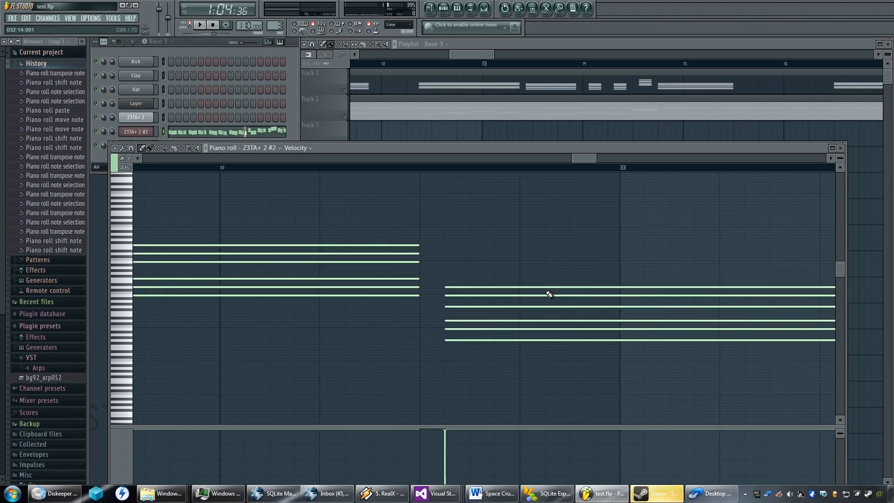
key("shift+Left")
key("shift+Left")
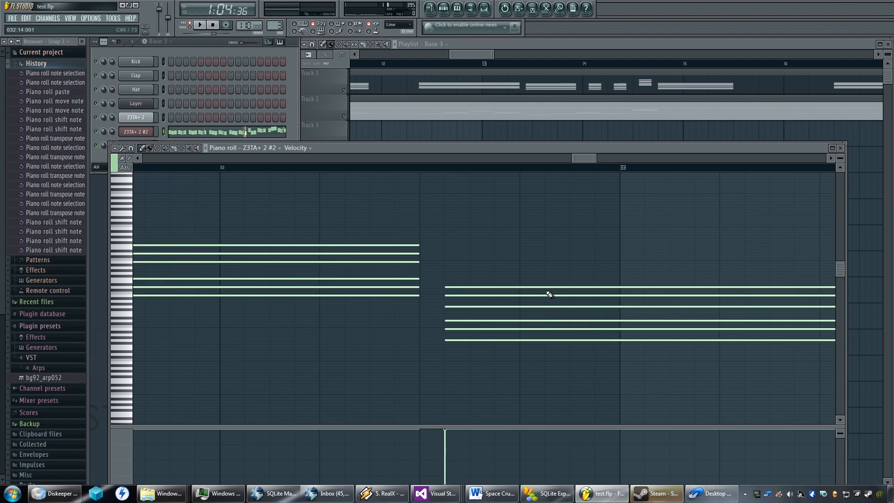
Examine the pitches and spacing of the chords between bars 31 and 34 against the neighbouring phrases.
scroll(549, 294, "down", 2)
scroll(549, 294, "up", 3)
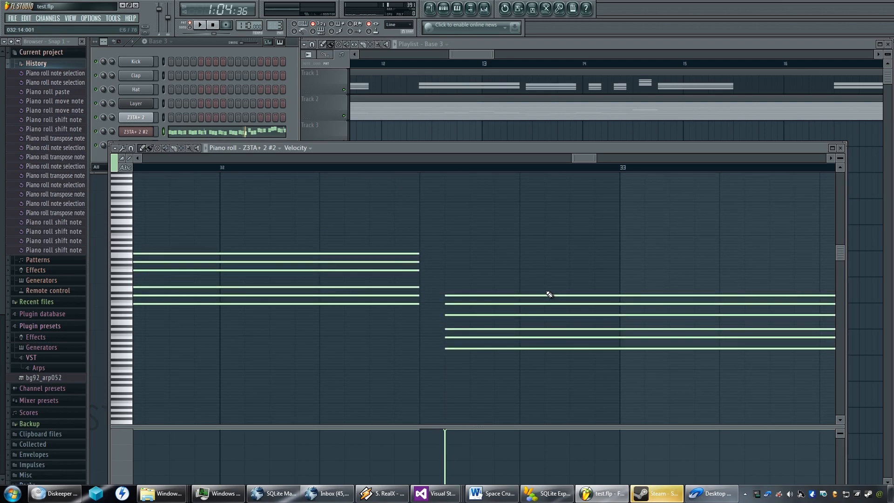
scroll(540, 326, "down", 2, "ctrl")
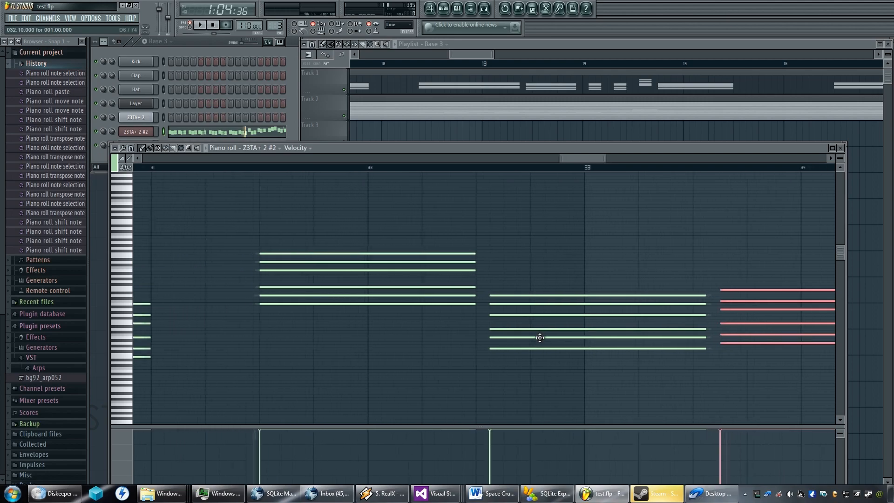
scroll(538, 329, "up", 1, "ctrl")
scroll(118, 316, "up", 3, "ctrl")
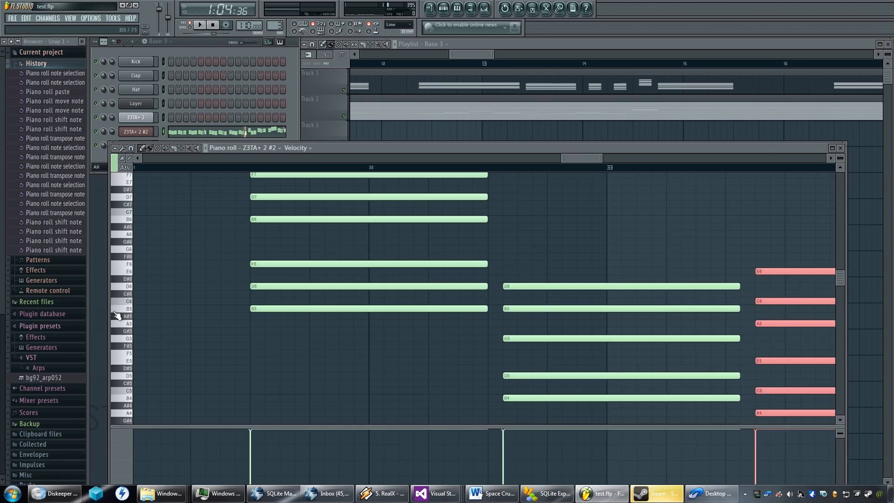
scroll(441, 309, "down", 4)
scroll(438, 303, "up", 4)
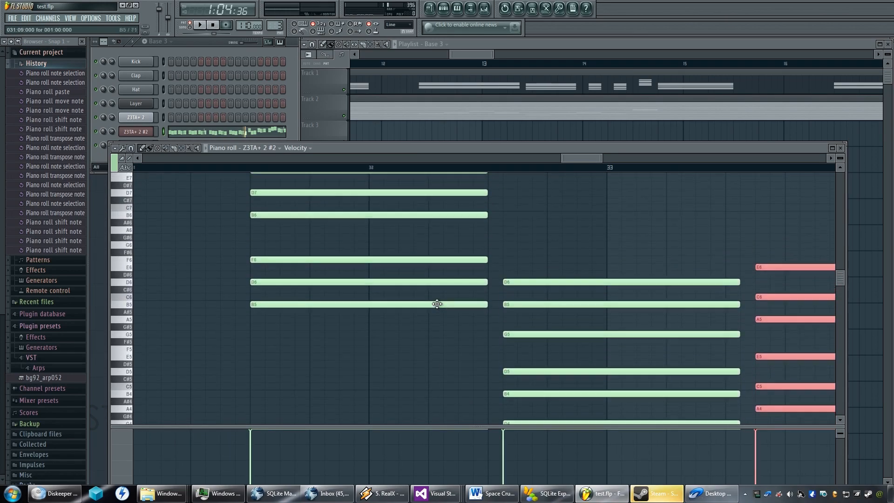
left_click_drag(492, 286, 284, 285)
scroll(438, 283, "down", 1, "ctrl")
scroll(434, 283, "down", 3, "ctrl")
left_click_drag(430, 282, 345, 363)
scroll(437, 282, "down", 5, "ctrl")
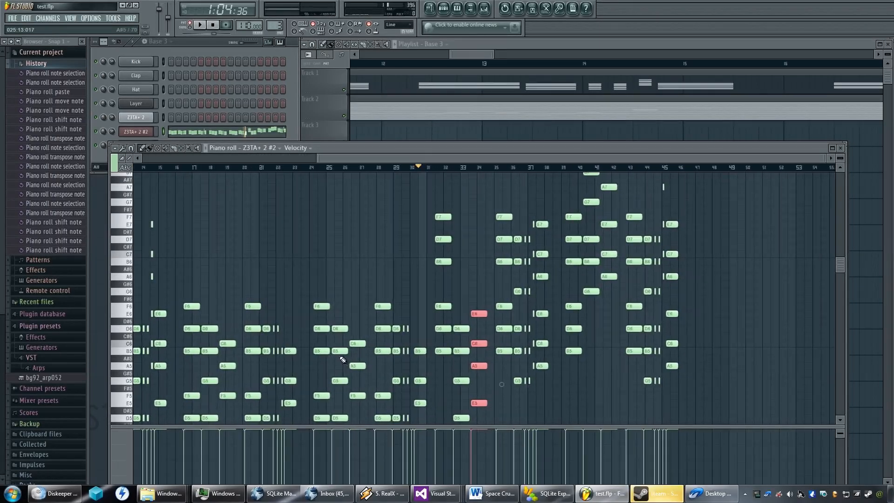
Try shifting the selected chord before bar 34 later and then back earlier in small steps.
key("shift+Right")
key("shift+Right")
key("shift+Right")
key("shift+Right")
key("shift+Right")
key("shift+Right")
key("shift+Right")
key("shift+Right")
key("shift+Right")
key("shift+Left")
key("shift+Left")
key("shift+Left")
key("shift+Left")
Examine how the chords from bar 24 to bar 45 are laid out compared with the earlier phrases.
scroll(343, 359, "down", 6)
scroll(343, 356, "up", 6)
scroll(341, 351, "down", 3)
scroll(127, 329, "up", 2)
scroll(127, 328, "down", 2)
scroll(127, 328, "down", 3)
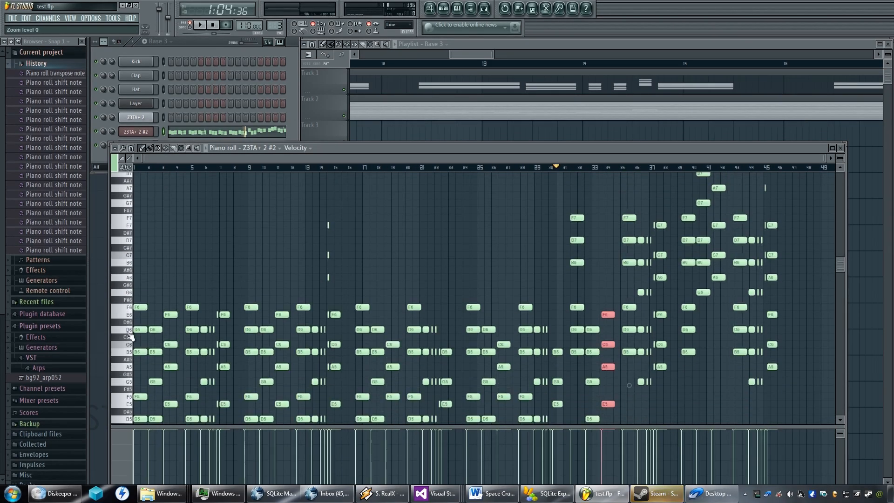
scroll(480, 317, "up", 3)
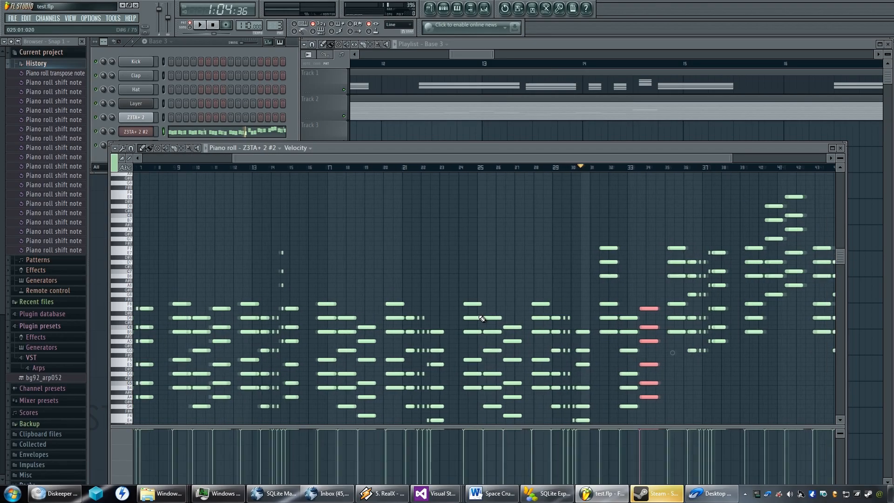
scroll(527, 301, "down", 1)
left_click_drag(596, 282, 319, 300)
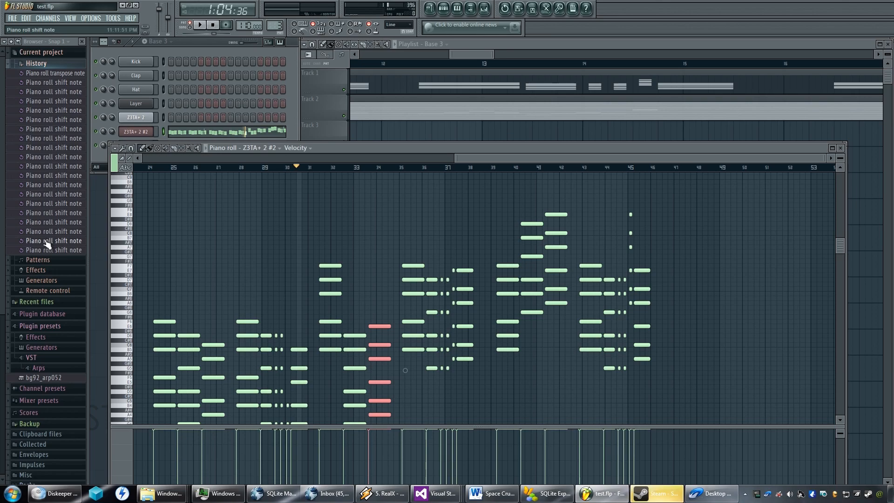
Undo the series of time shifts made to the selected chord before bar 34, back to the transpose entry.
key("ctrl+alt+z")
key("ctrl+alt+z")
key("ctrl+alt+z")
key("ctrl+alt+z")
key("ctrl+alt+z")
key("ctrl+alt+z")
key("ctrl+alt+z")
key("ctrl+alt+z")
key("ctrl+alt+z")
key("ctrl+alt+z")
key("ctrl+alt+z")
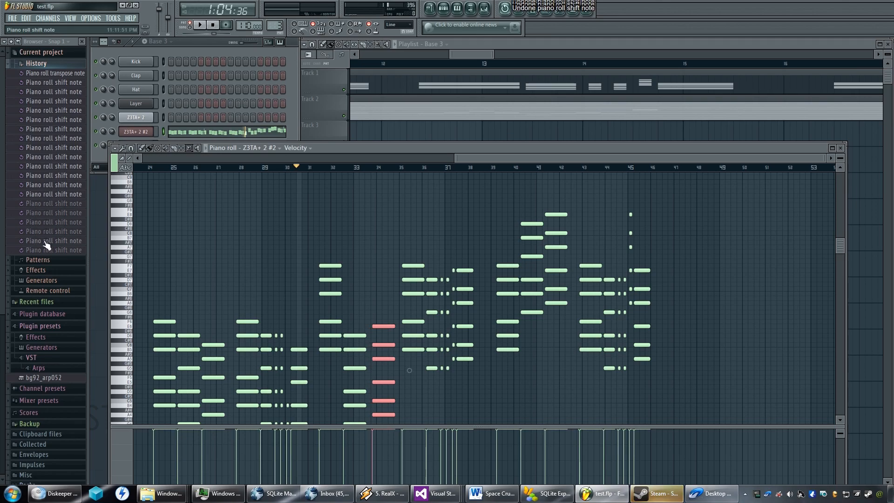
key("ctrl+alt+z")
key("ctrl+alt+z")
key("ctrl+alt+z")
key("ctrl+alt+z")
key("ctrl+alt+z")
key("ctrl+alt+z")
key("ctrl+alt+z")
key("ctrl+alt+z")
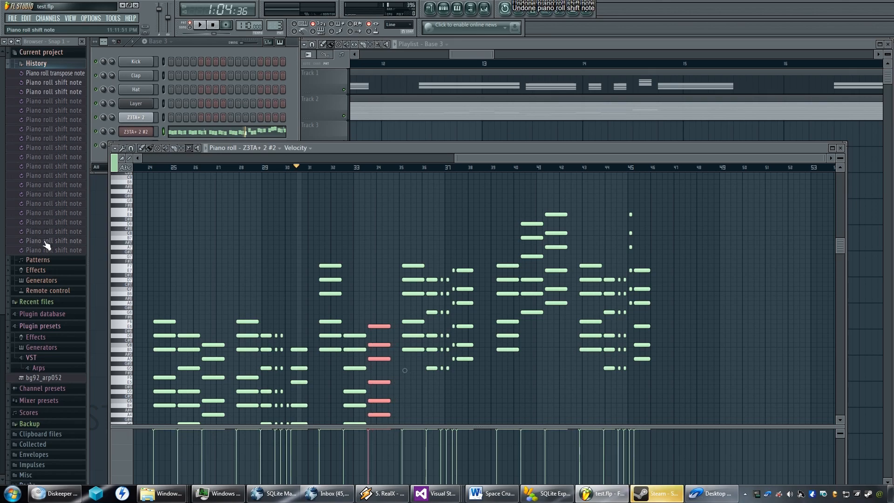
key("ctrl+z")
key("ctrl+z")
key("ctrl+z")
key("ctrl+z")
key("ctrl+z")
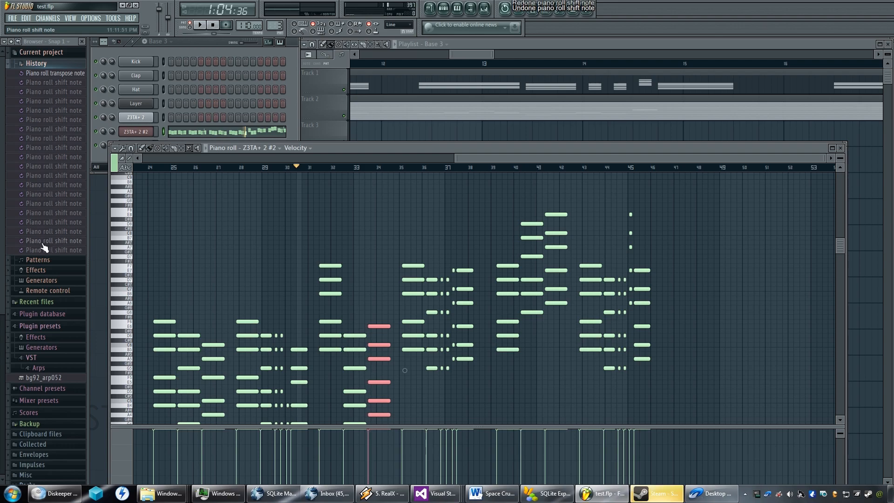
Try to step back past the piano roll transpose entry in the project history.
left_click(45, 76)
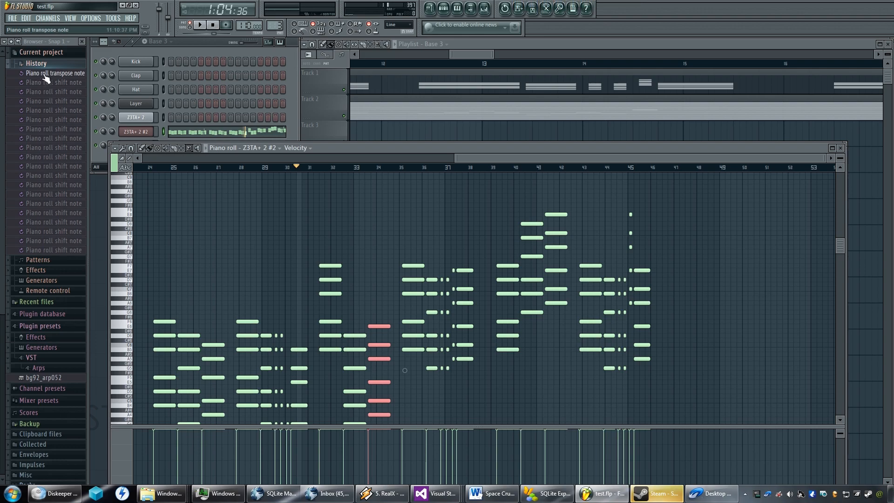
left_click(46, 78)
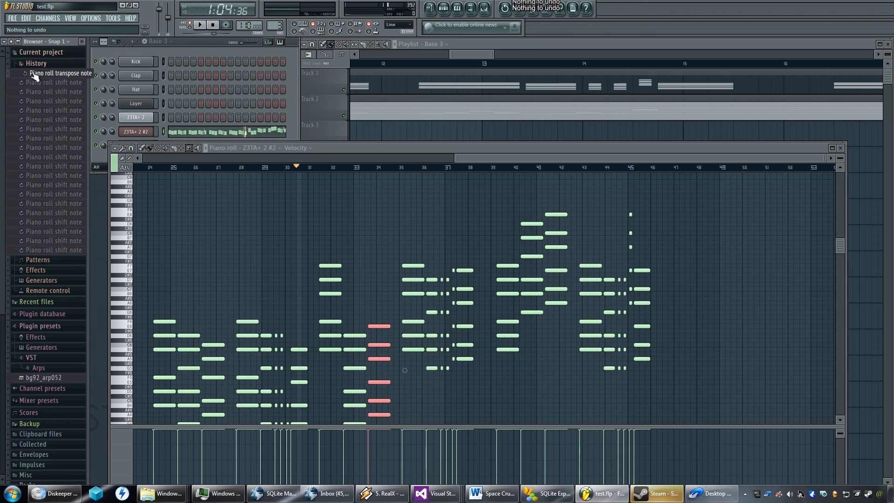
left_click(37, 64)
left_click(38, 66)
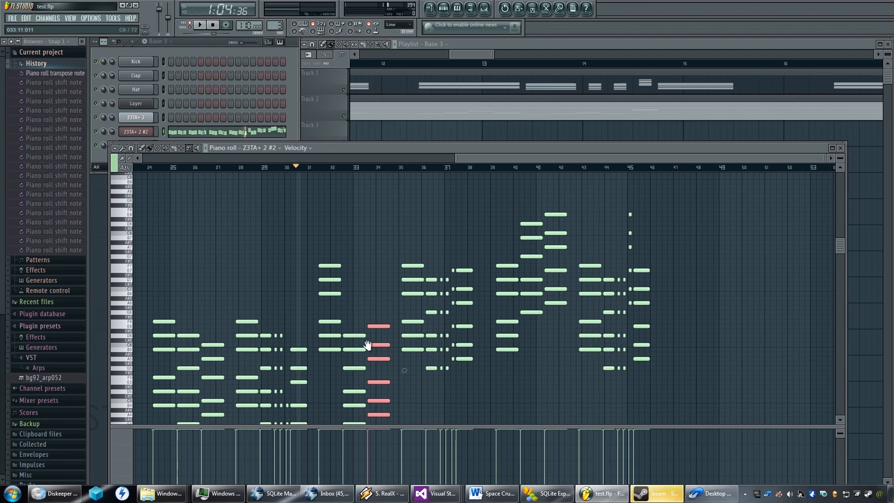
Try shifting the selected chord before bar 34 one small step later and then back earlier.
scroll(372, 340, "down", 1)
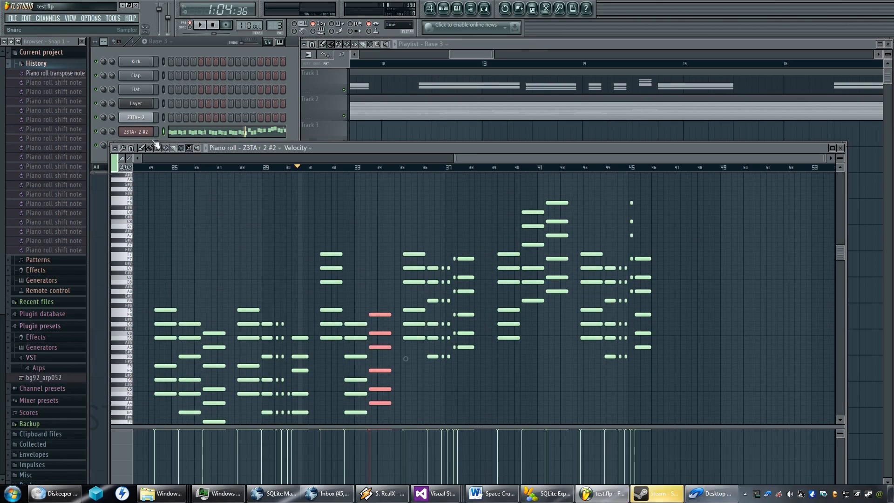
scroll(363, 344, "down", 1)
scroll(363, 345, "down", 6)
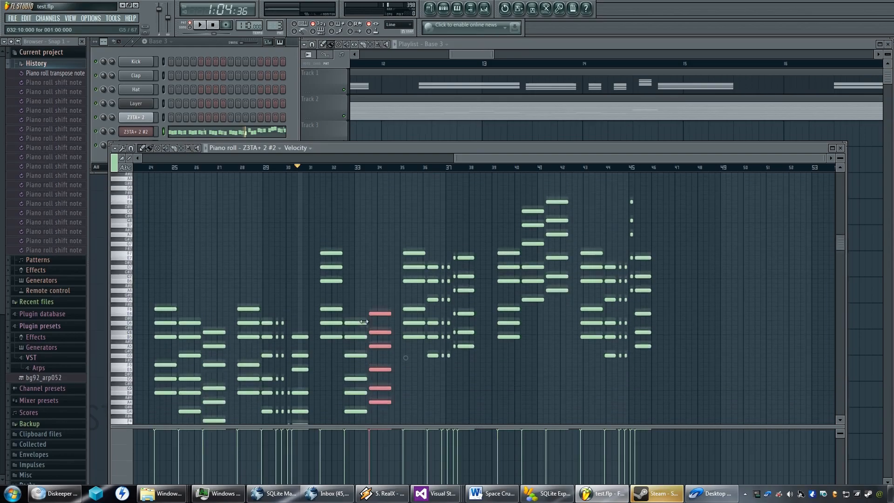
left_click_drag(407, 312, 421, 298)
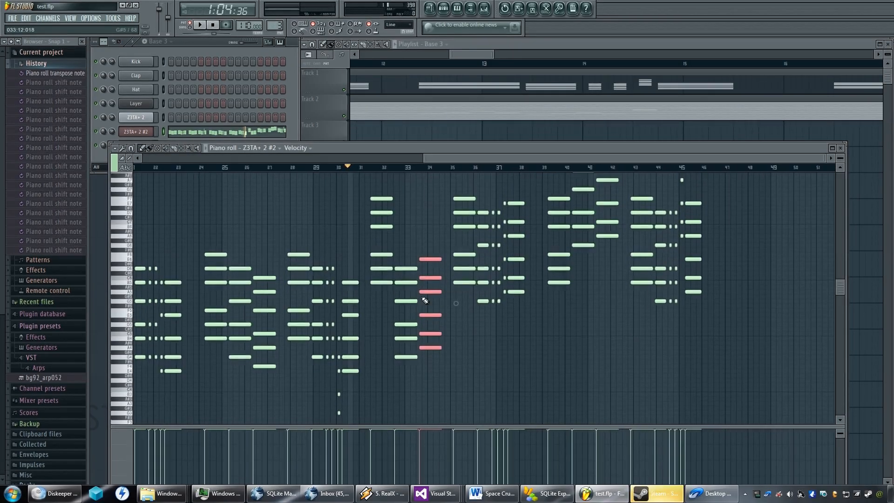
key("shift+Right")
key("shift+Left")
Examine the gap between the selected chord and the chord that precedes it around bar 33.
scroll(421, 299, "up", 1)
scroll(421, 300, "up", 5)
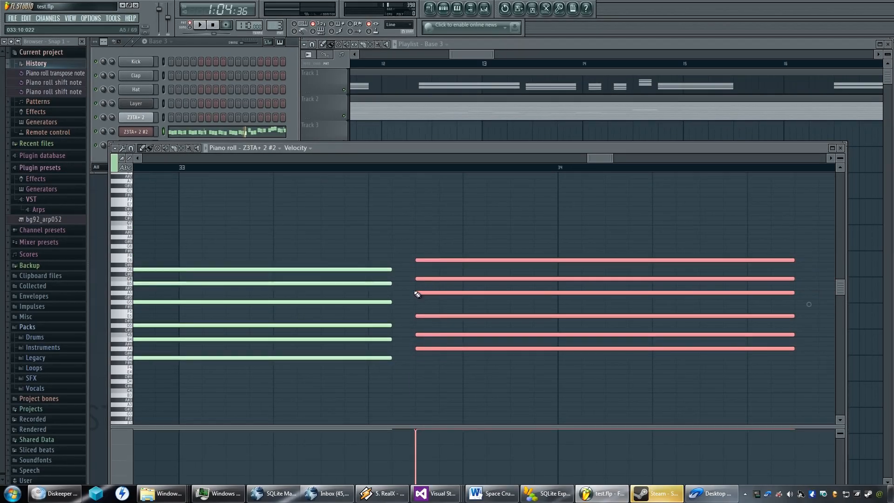
scroll(416, 293, "down", 5)
scroll(416, 293, "up", 4)
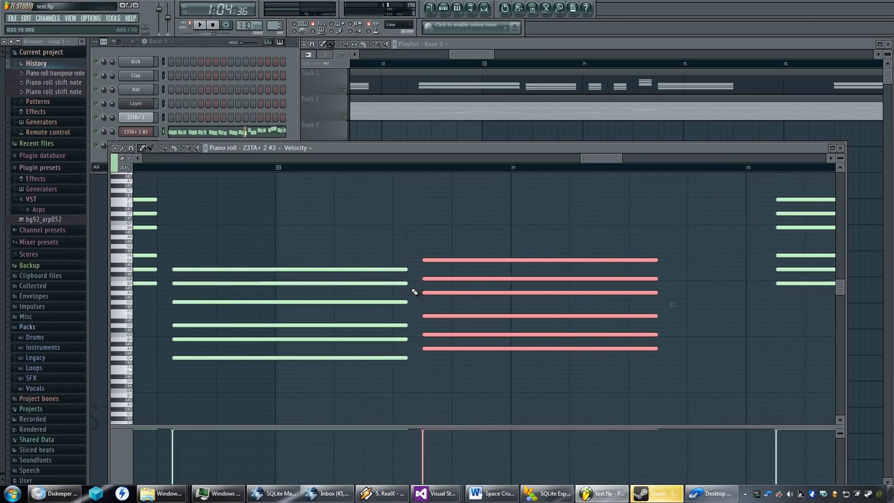
scroll(510, 274, "up", 2)
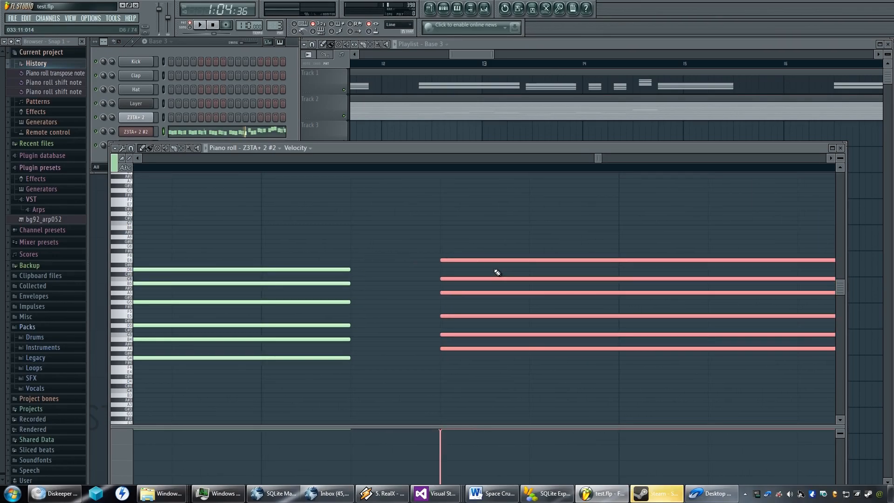
scroll(470, 271, "down", 4)
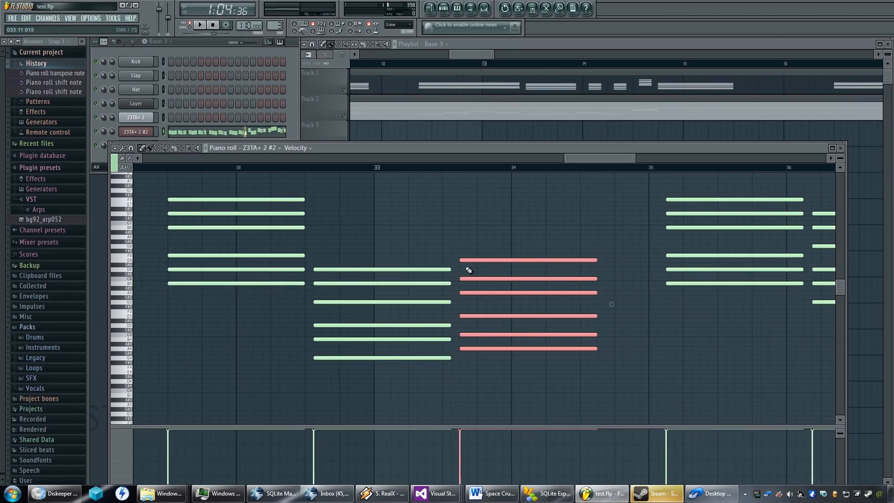
scroll(469, 270, "down", 5)
scroll(469, 271, "up", 2)
scroll(469, 270, "down", 1)
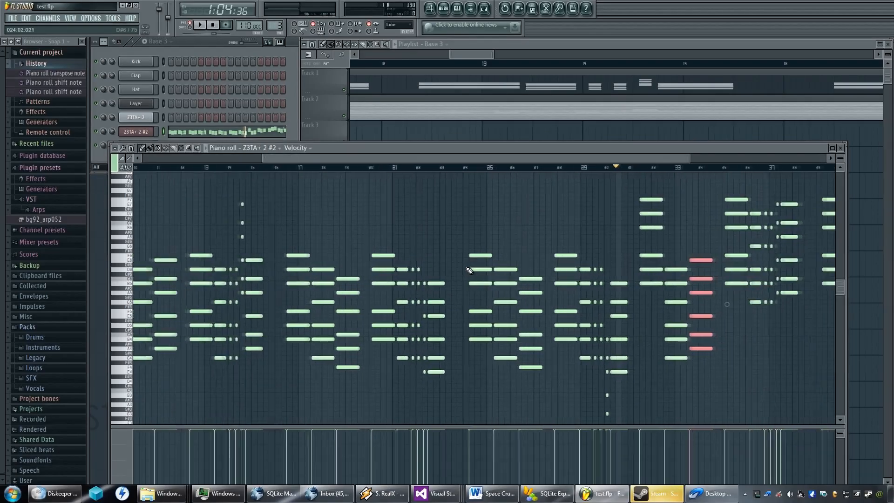
Compare the chord phrases from bar 31 to bar 45 with the earlier phrases of the pattern.
scroll(501, 257, "right", 8)
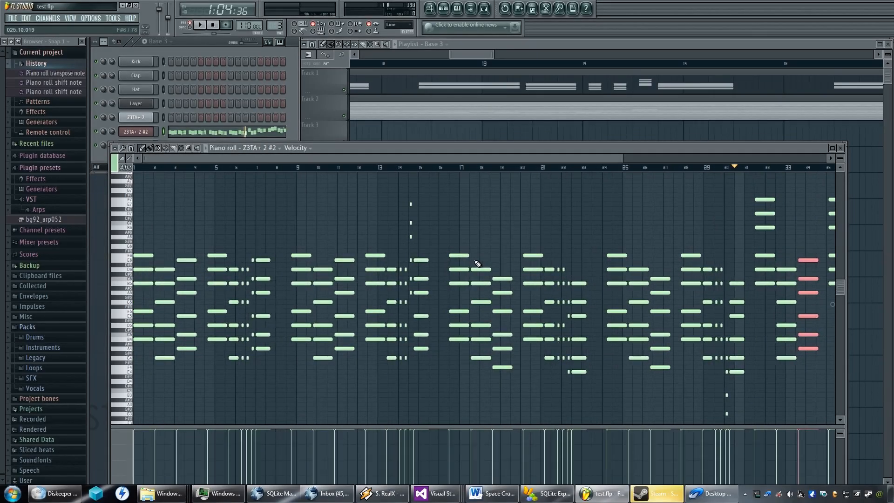
scroll(532, 256, "up", 3)
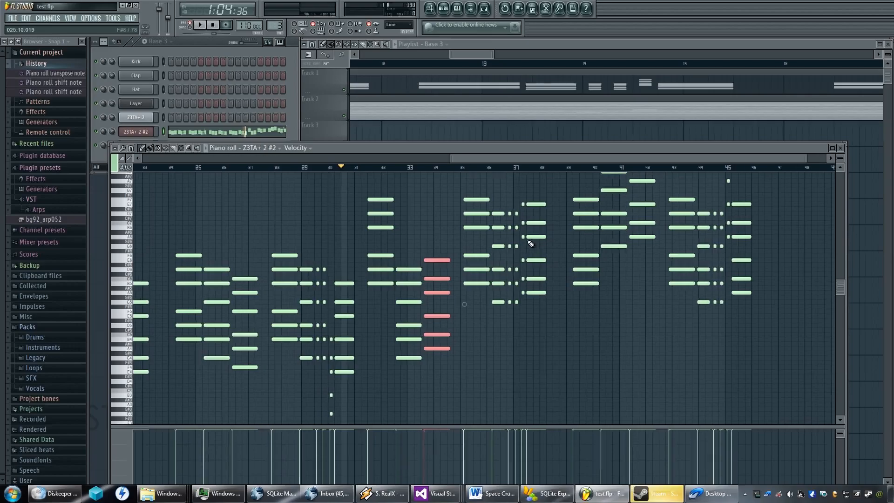
left_click_drag(428, 250, 436, 306)
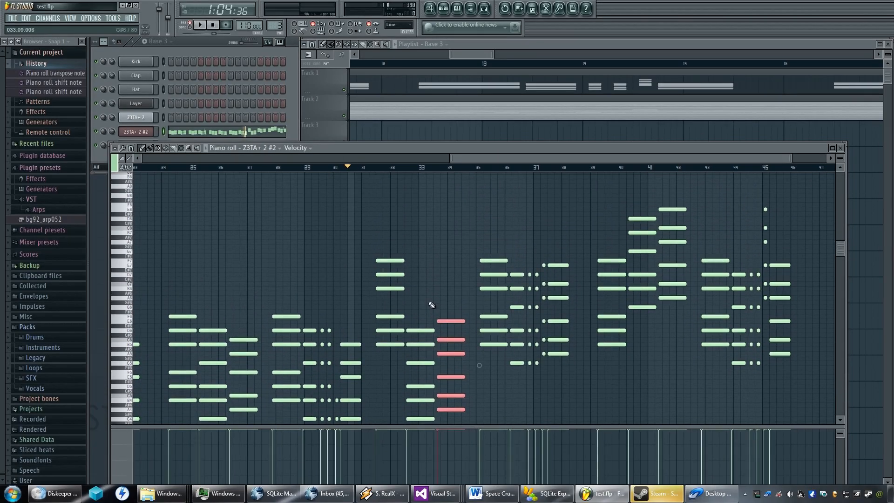
scroll(406, 289, "down", 1)
scroll(406, 289, "up", 3)
scroll(409, 290, "down", 2)
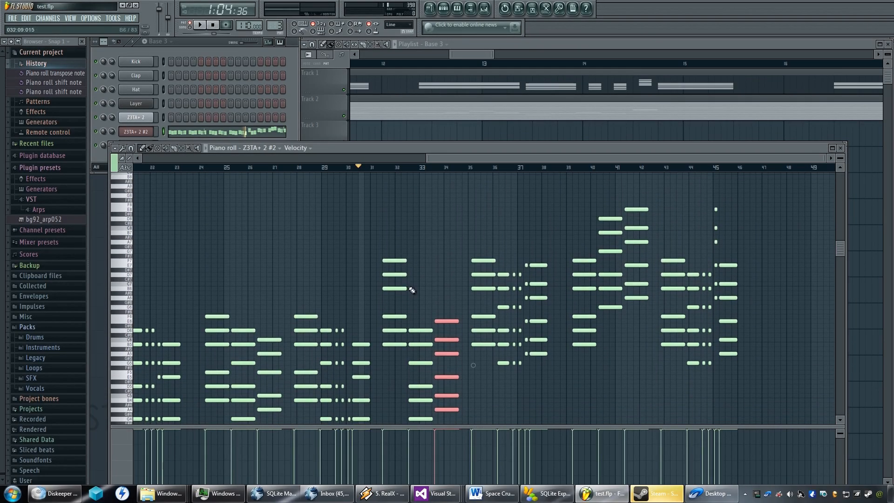
left_click_drag(408, 284, 414, 254)
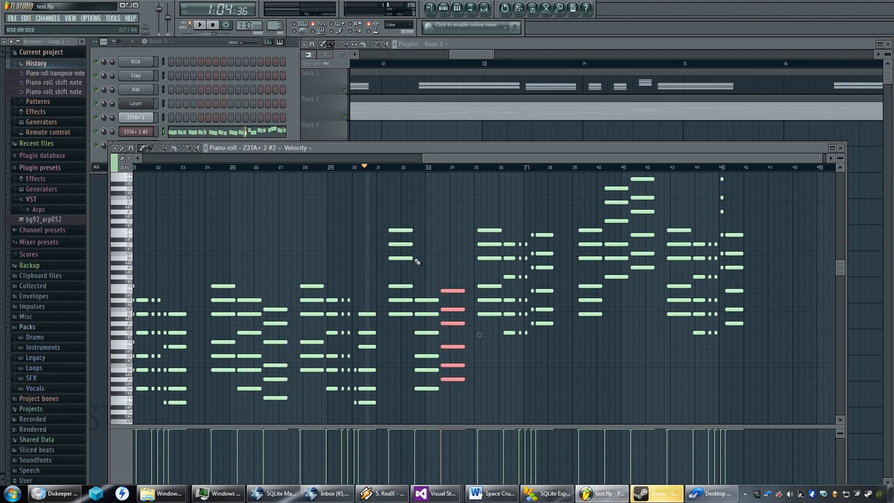
scroll(419, 270, "up", 2)
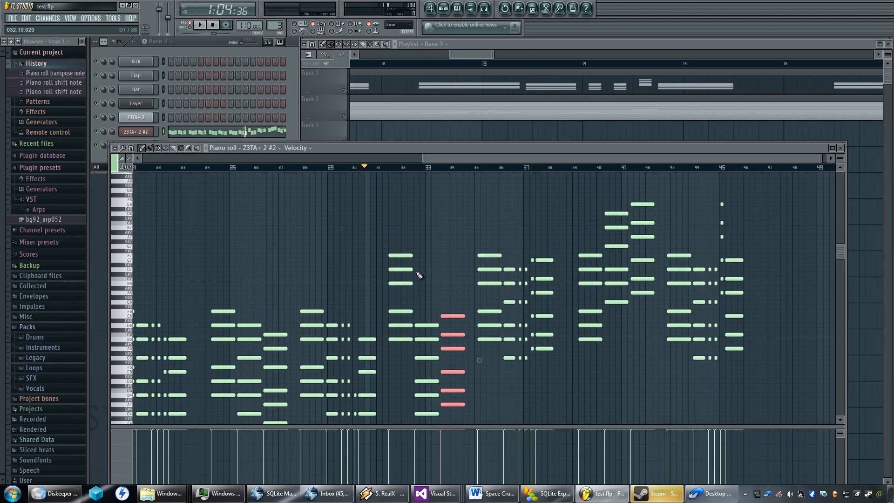
left_click_drag(429, 309, 439, 262)
left_click_drag(450, 317, 451, 297)
scroll(453, 293, "up", 2)
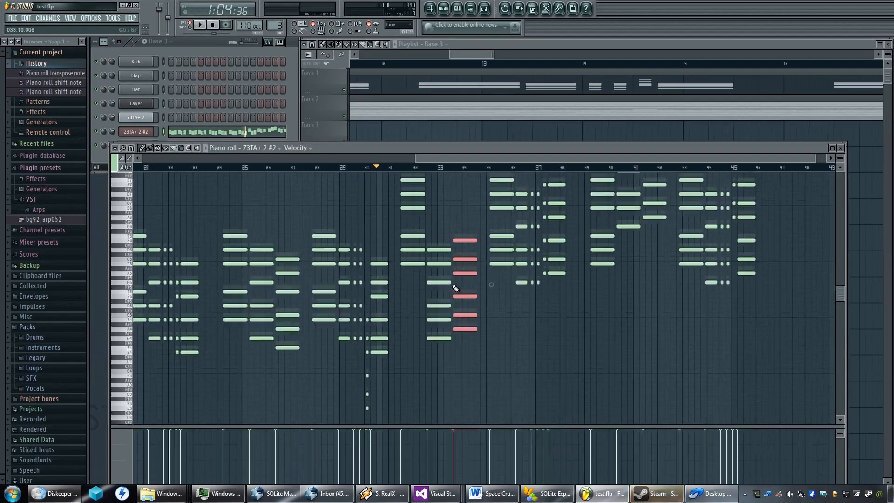
Examine the spacing of the three long chords between bars 31 and 34 against the following rhythmic phrase.
scroll(455, 288, "up", 8)
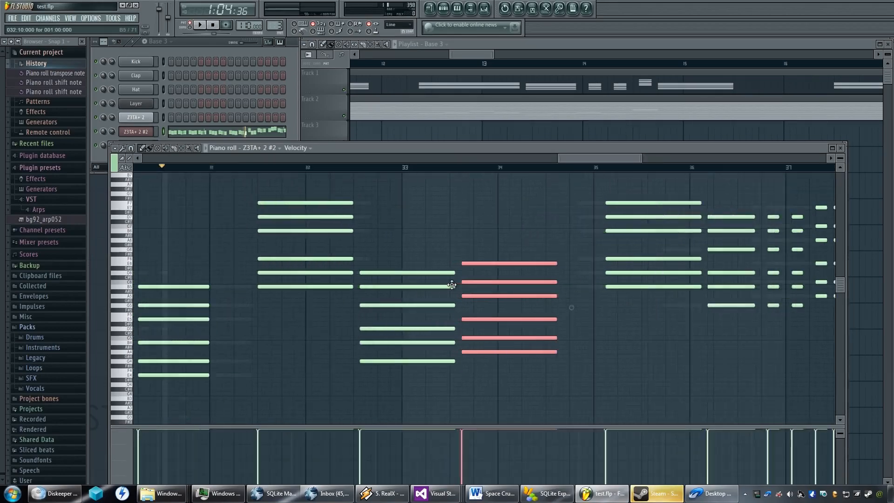
scroll(467, 287, "up", 1)
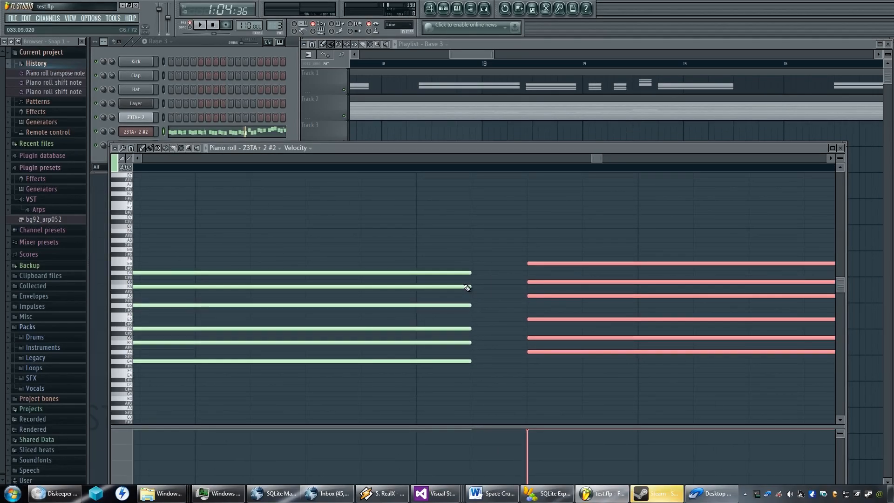
scroll(467, 287, "down", 10)
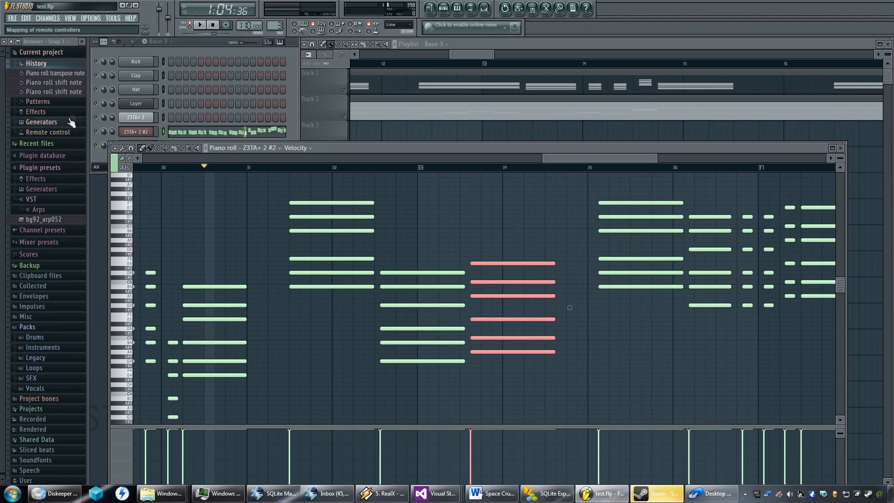
scroll(380, 286, "down", 5)
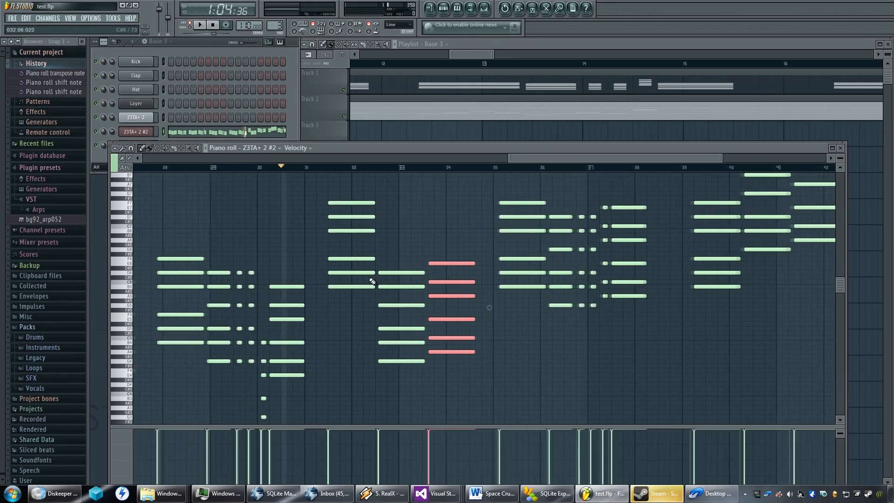
scroll(373, 281, "down", 1)
scroll(393, 228, "down", 4)
scroll(375, 261, "up", 5)
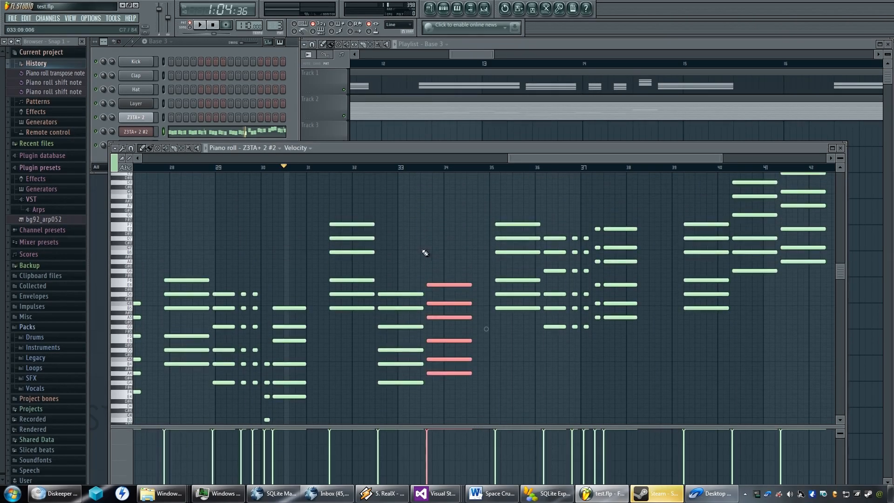
scroll(419, 255, "left", 4)
scroll(442, 261, "right", 6)
scroll(453, 270, "down", 3)
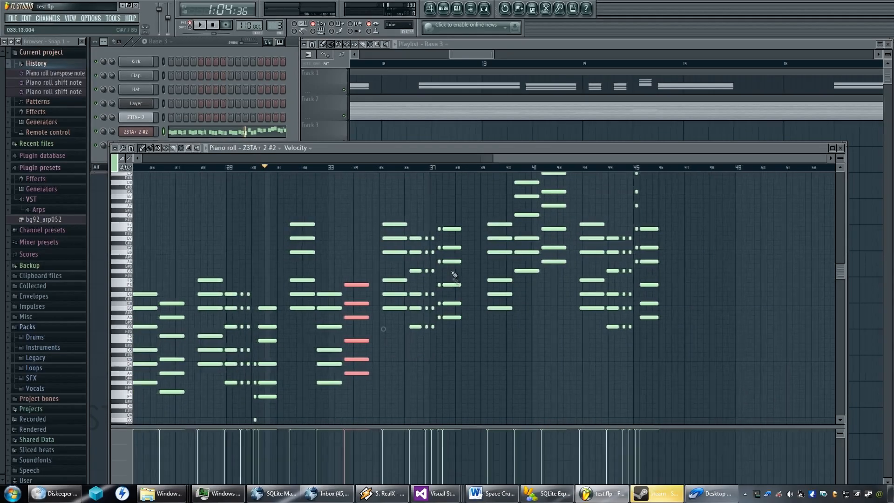
scroll(447, 242, "up", 5)
scroll(441, 212, "up", 3)
scroll(440, 215, "down", 2)
mouse_move(325, 251)
left_mouse_down()
mouse_move(419, 285)
mouse_move(411, 247)
mouse_move(417, 265)
left_mouse_up()
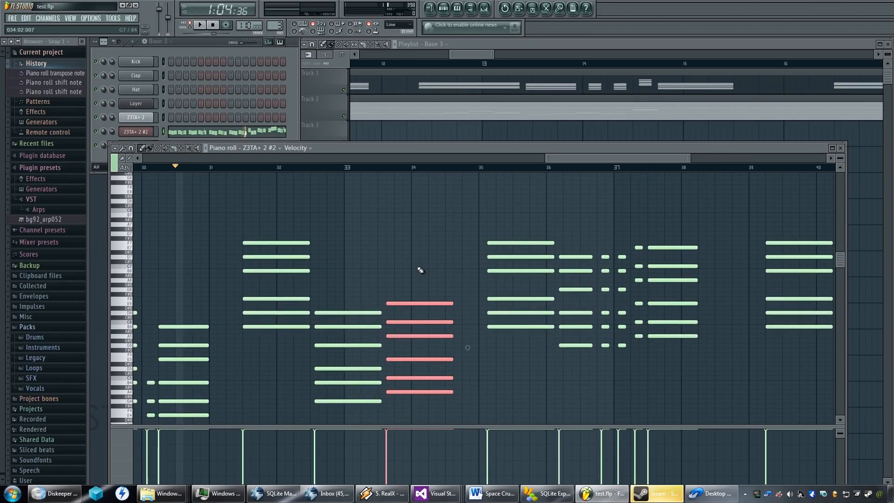
scroll(421, 270, "down", 4)
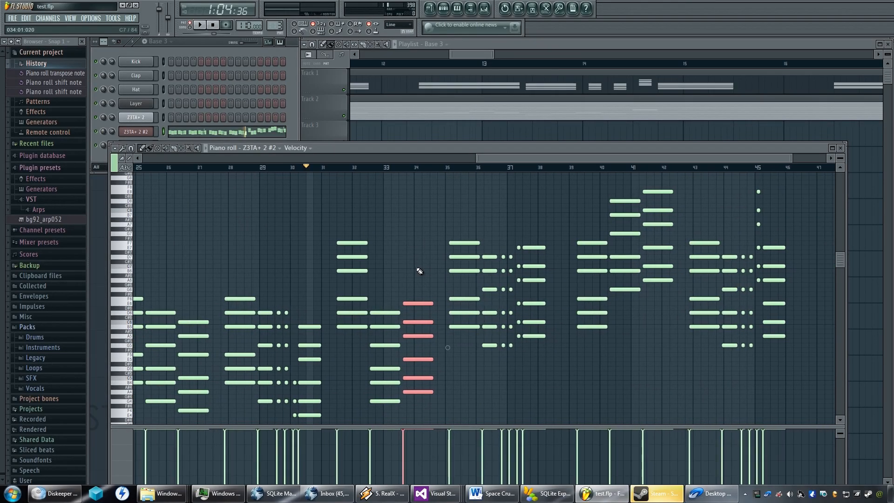
scroll(410, 296, "down", 3)
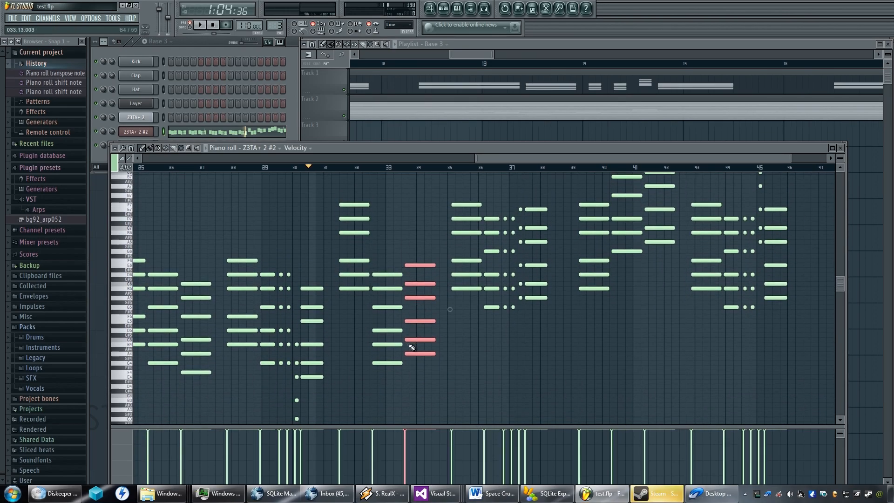
Select only the six-note chord around bar 33 and shorten all its notes to three steps.
left_click(375, 274)
left_click_drag(375, 263, 401, 370)
scroll(392, 309, "down", 1)
left_click_drag(392, 310, 453, 321)
scroll(447, 311, "up", 2)
scroll(446, 305, "up", 1)
scroll(447, 312, "down", 3)
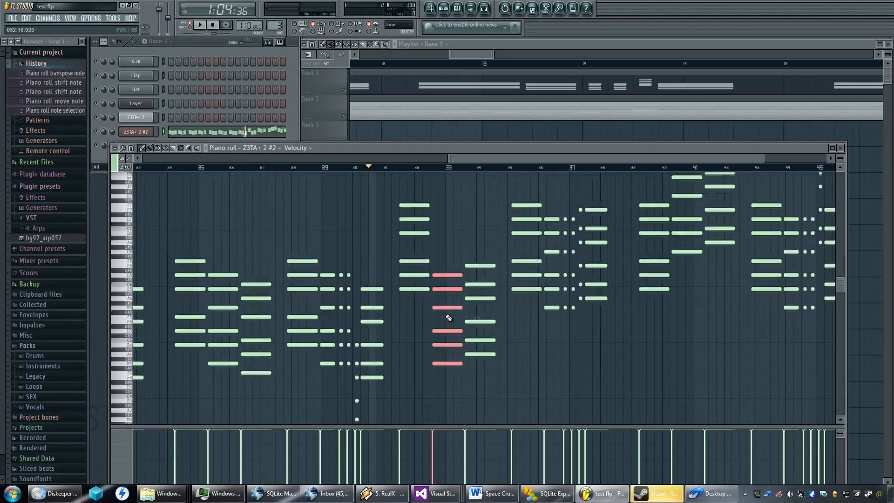
scroll(444, 306, "up", 3)
scroll(444, 306, "up", 4)
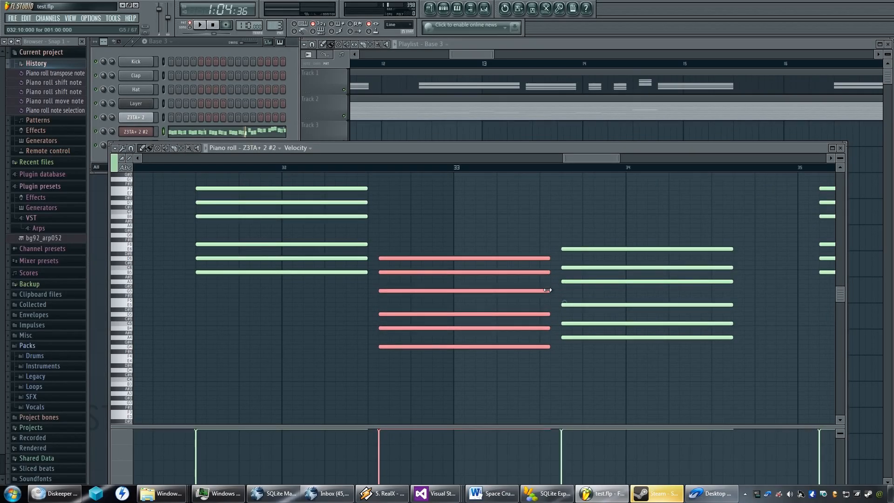
left_click_drag(552, 258, 409, 258)
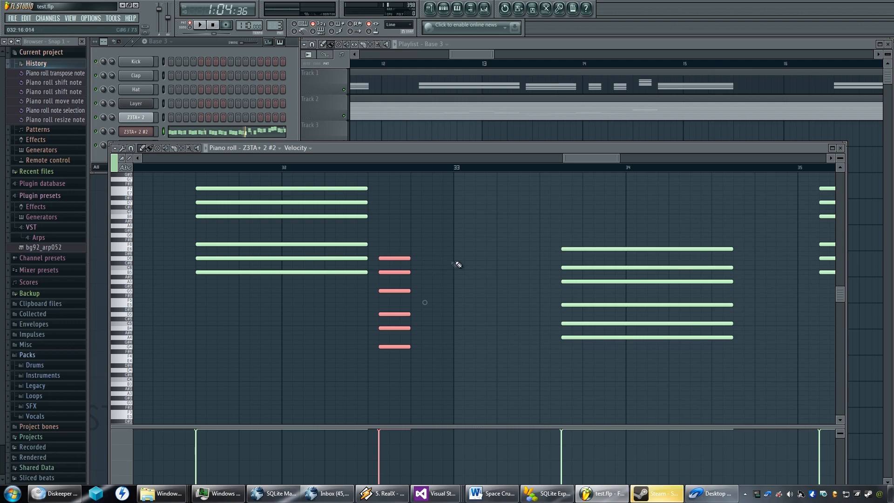
Add a second six-note chord two steps long just before bar 33, matching the pitches of the shortened chord.
left_click(388, 258)
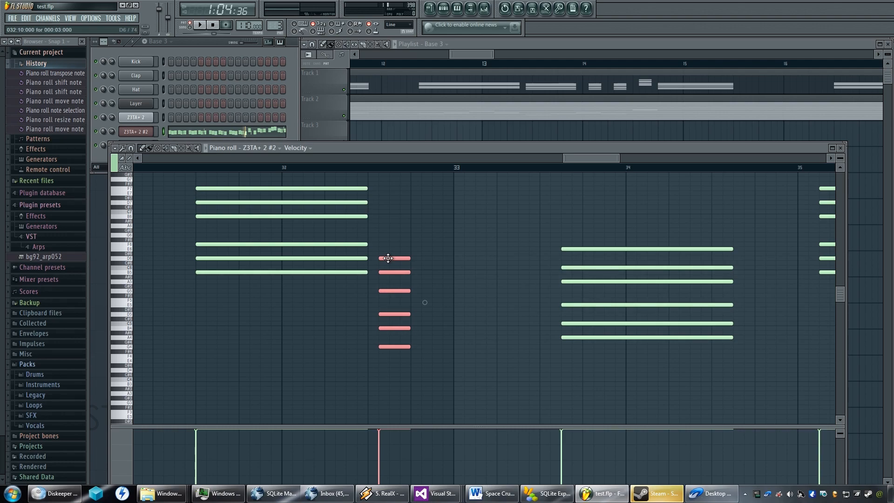
left_click(436, 258)
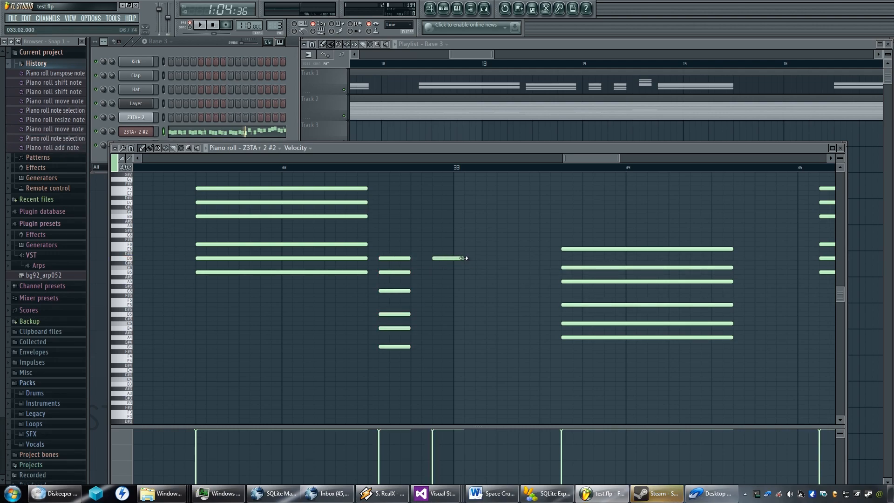
left_click_drag(463, 258, 458, 259)
left_click(444, 273)
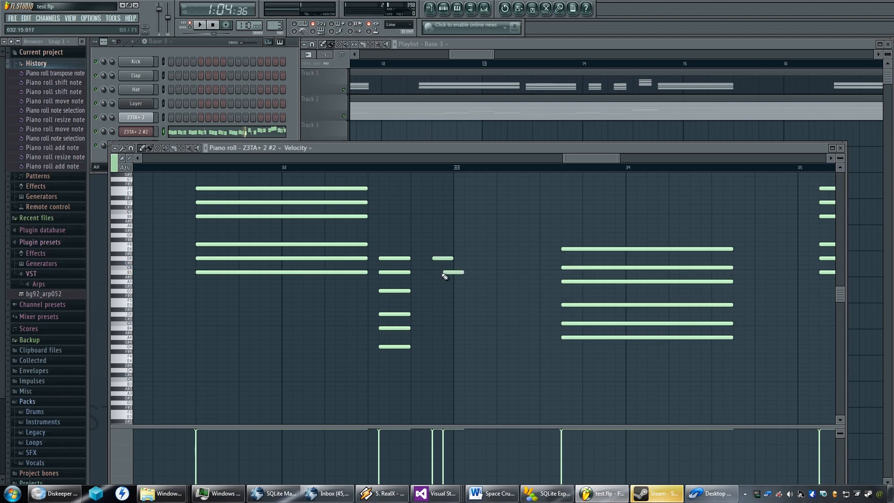
left_click(437, 291)
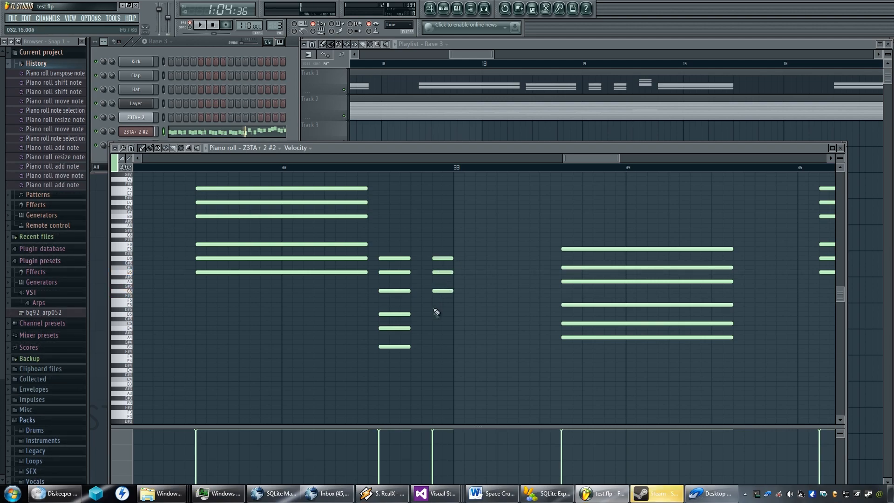
left_click(436, 315)
left_click(436, 329)
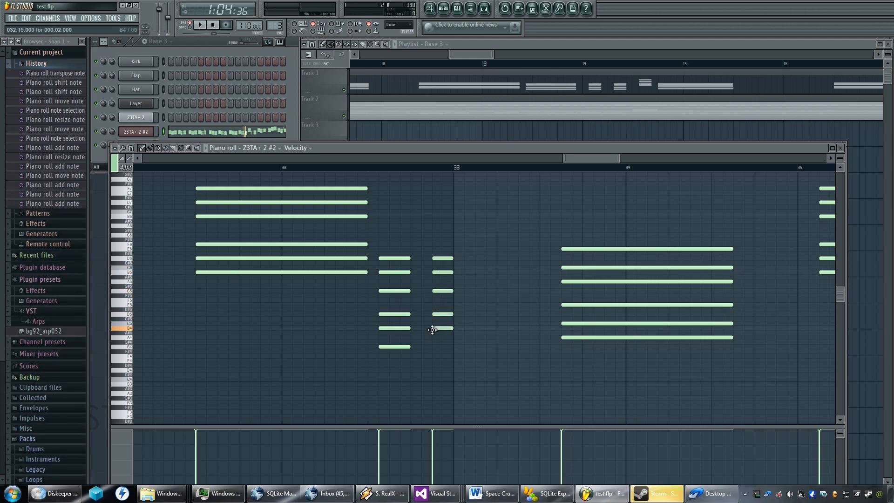
left_click(438, 347)
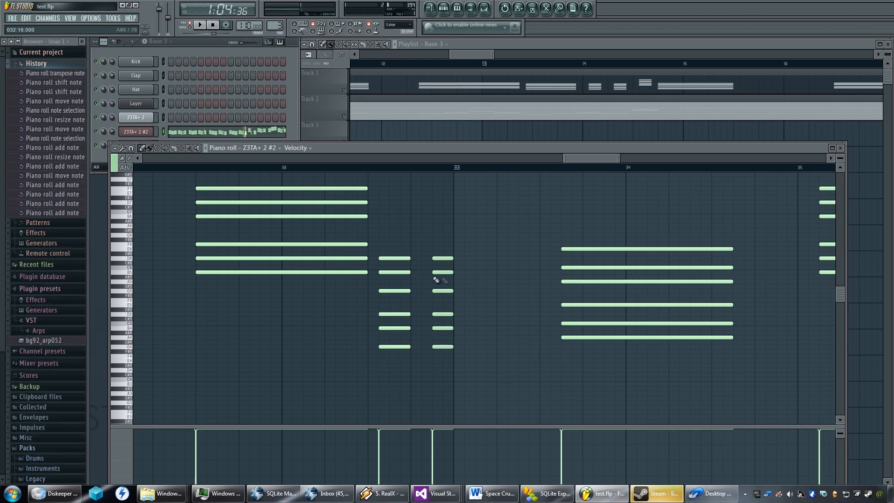
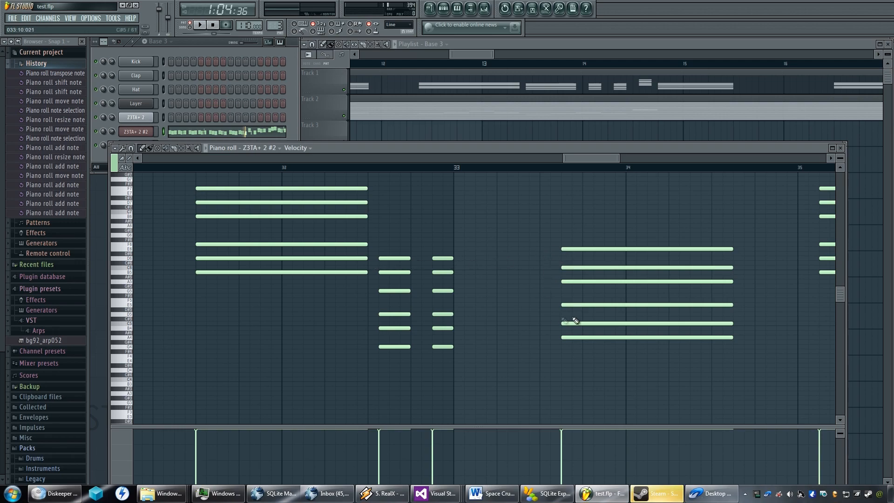
Add a third six-note chord seven steps long just after bar 33, matching the short chords' pitches, and play the passage back.
left_click(476, 259)
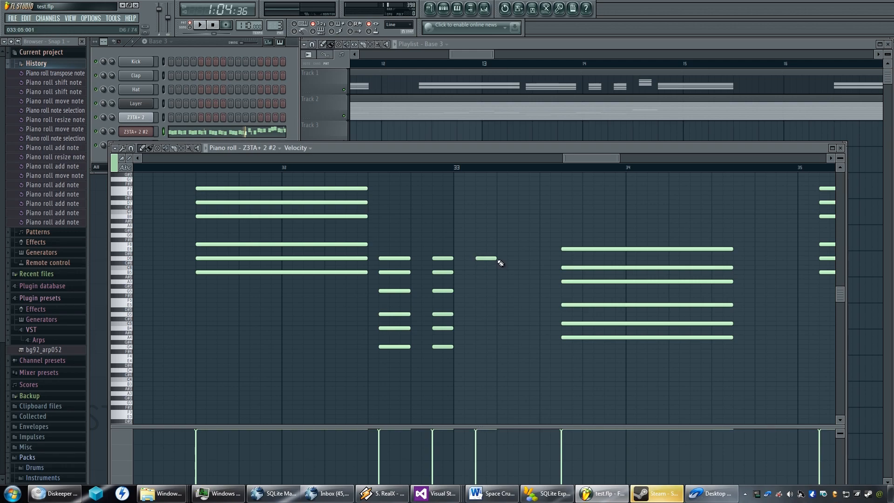
left_click_drag(496, 258, 496, 259)
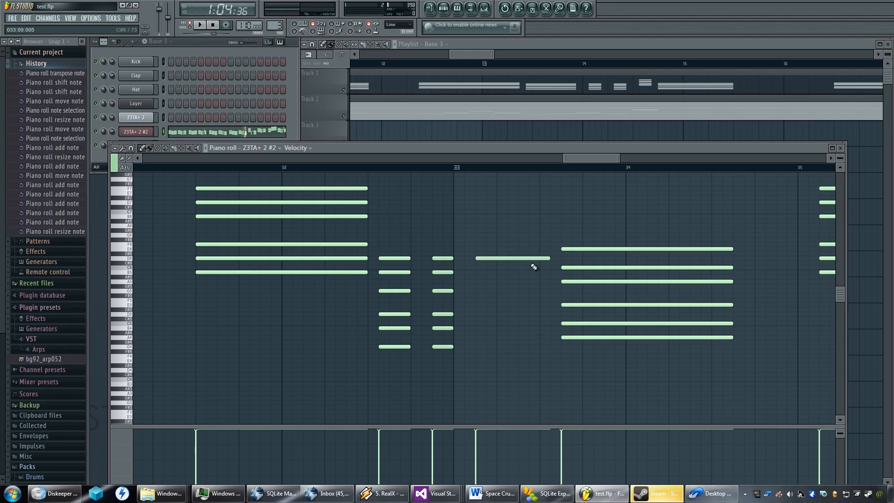
left_click(487, 272)
left_click_drag(490, 271, 481, 272)
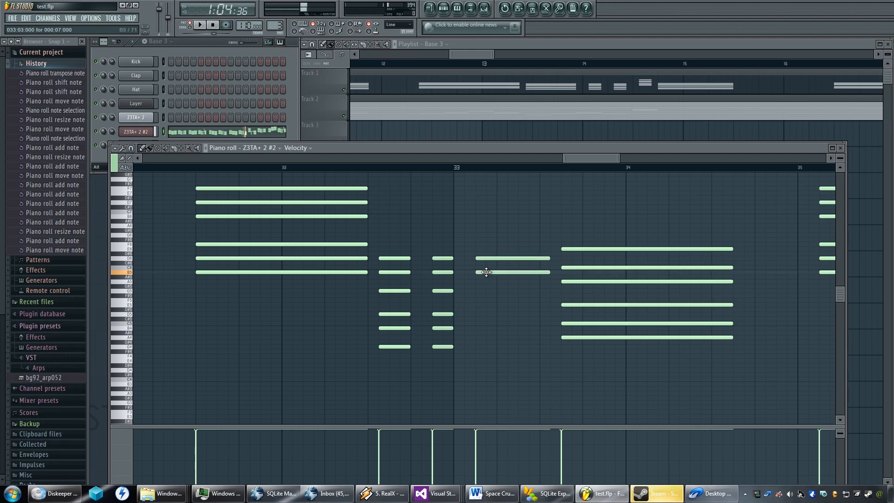
left_click(476, 290)
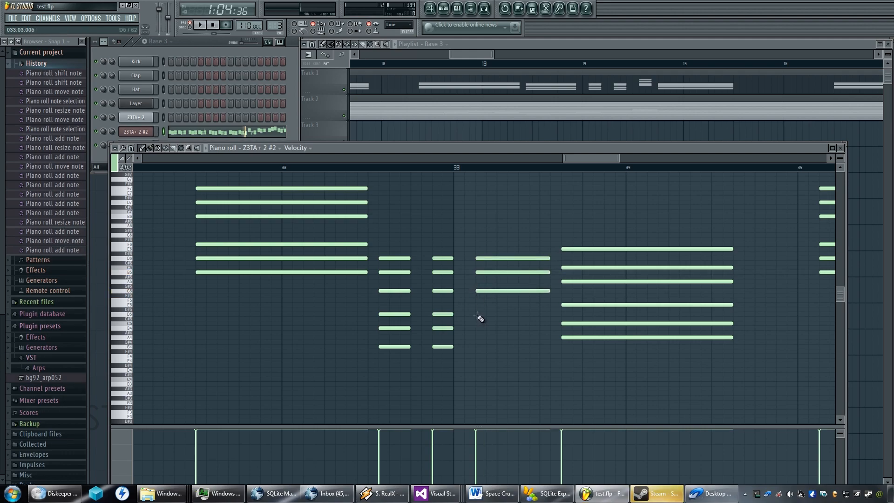
left_click(478, 314)
left_click(478, 328)
left_click(479, 347)
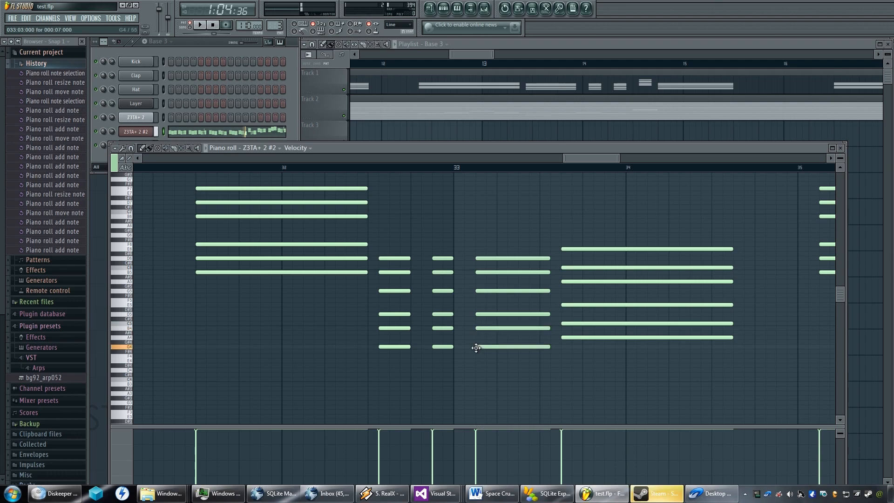
key("space")
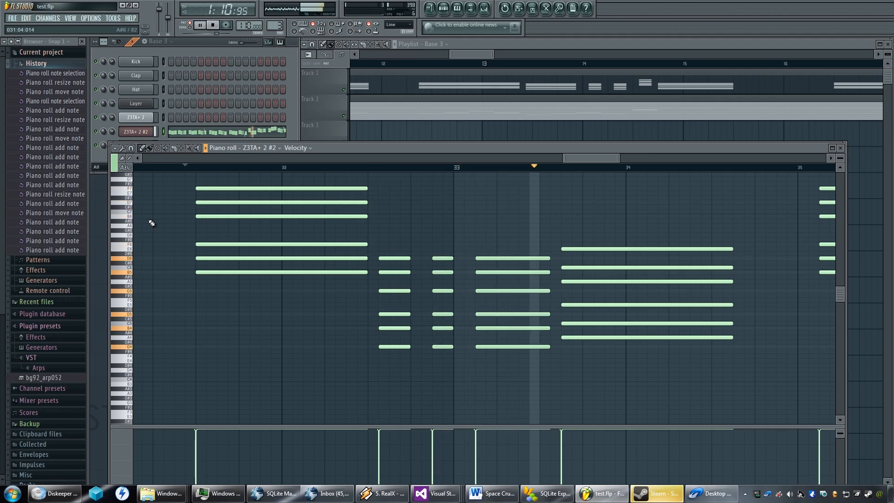
key("space")
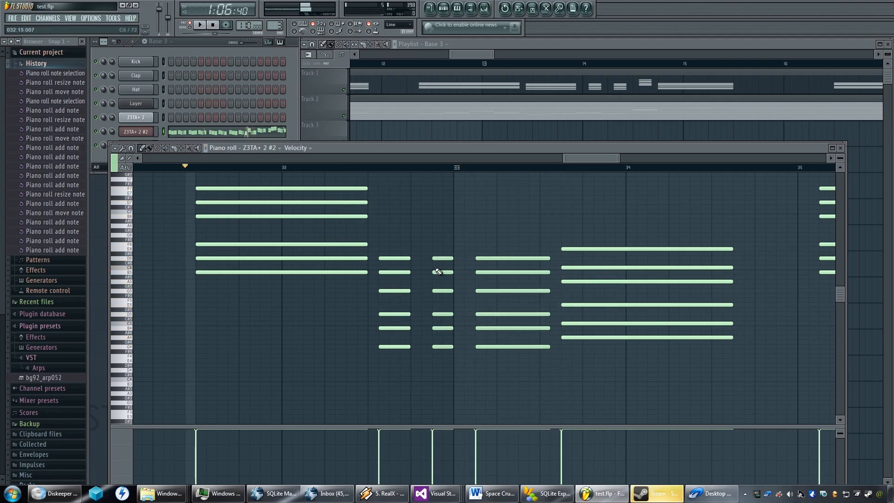
Select only the second short chord before bar 33, shift it one step earlier and shorten it to one step.
mouse_move(442, 259)
left_mouse_down()
mouse_move(432, 259)
mouse_move(444, 258)
left_mouse_up()
left_click_drag(478, 232, 431, 347)
left_click_drag(453, 225, 422, 364)
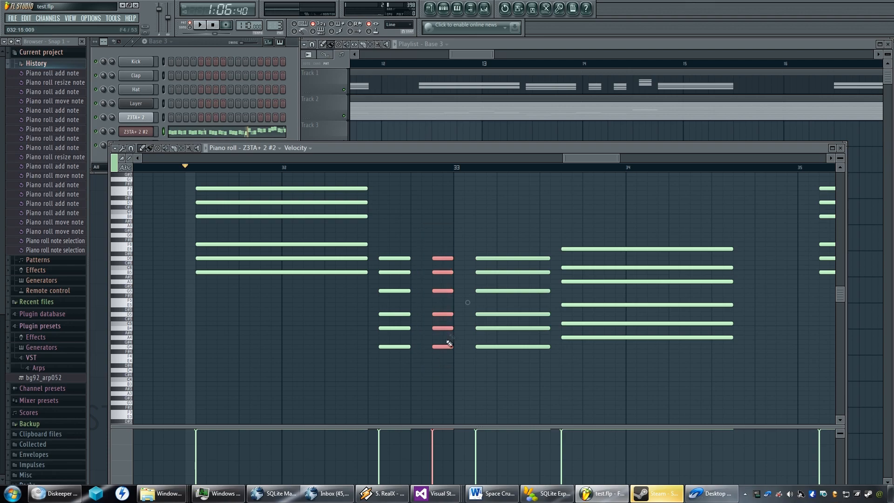
Start the new long chord three steps earlier, lengthen it to ten steps and audition the passage.
left_click_drag(453, 269, 502, 350)
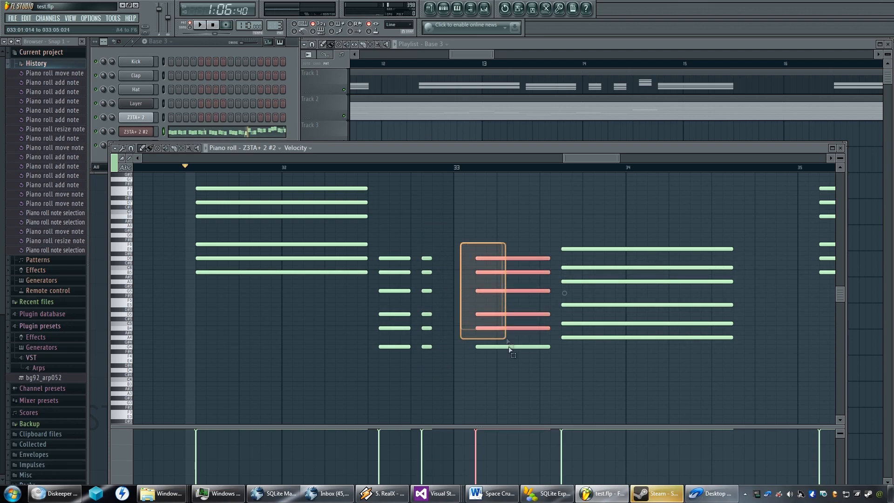
left_click_drag(495, 260, 551, 259)
key("space")
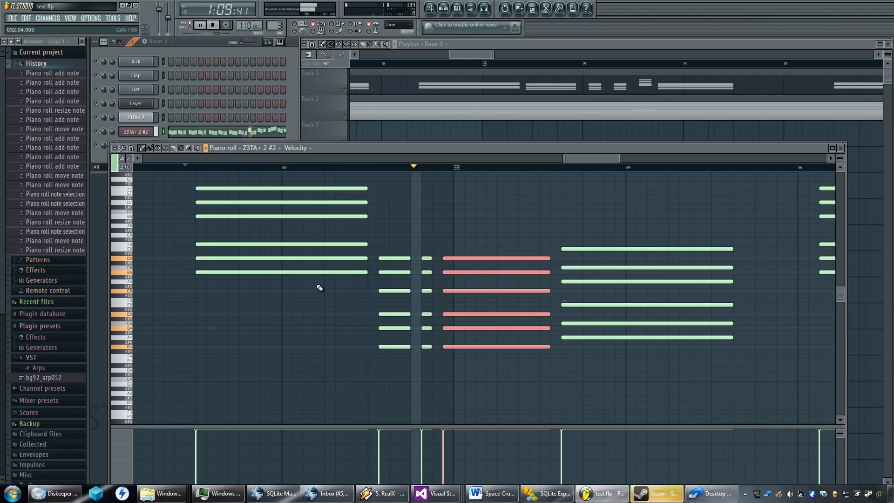
key("space")
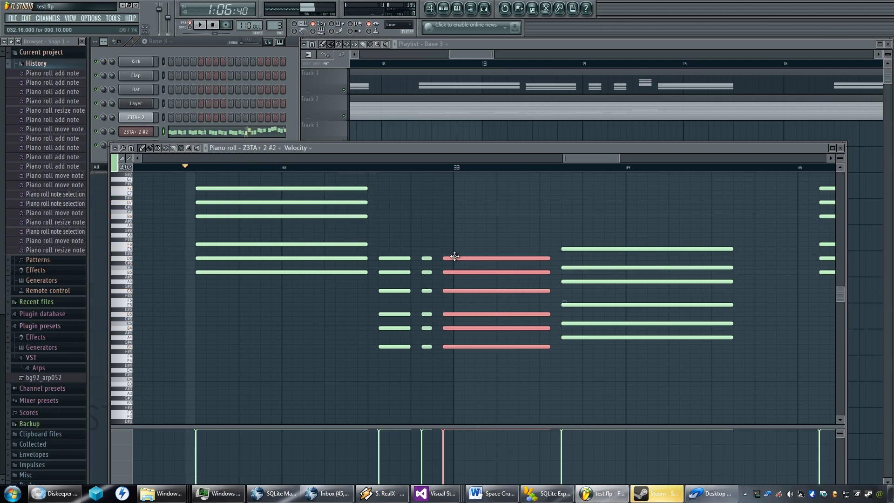
Shorten the long chord to eight steps and shift it two steps later, then lengthen the short chord before it to three steps.
left_click_drag(549, 257, 525, 257)
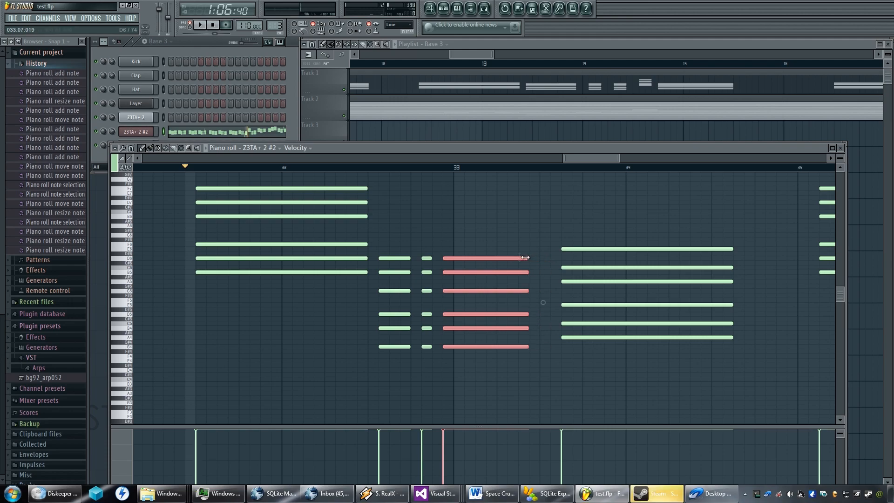
left_click_drag(450, 258, 418, 358)
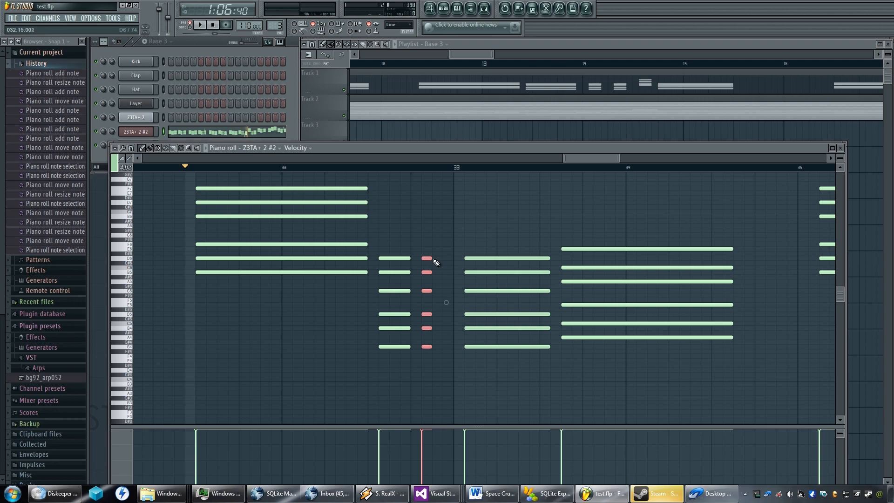
left_click_drag(432, 259, 452, 263)
key("space")
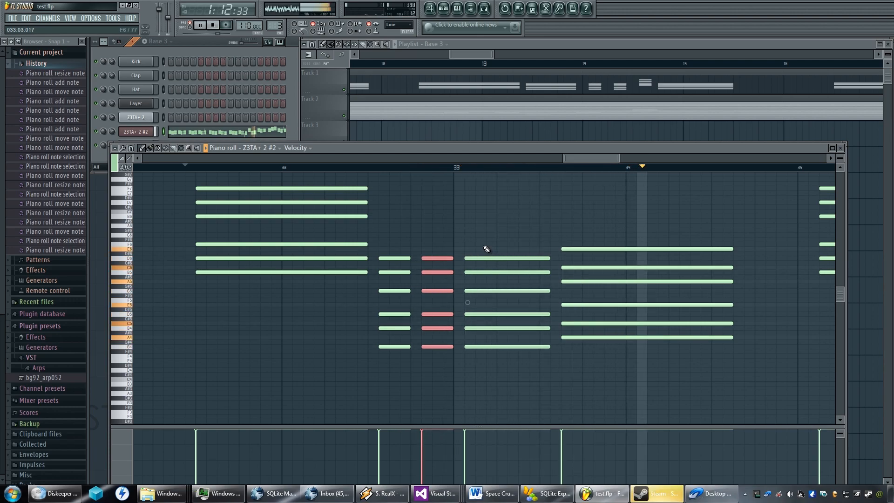
key("space")
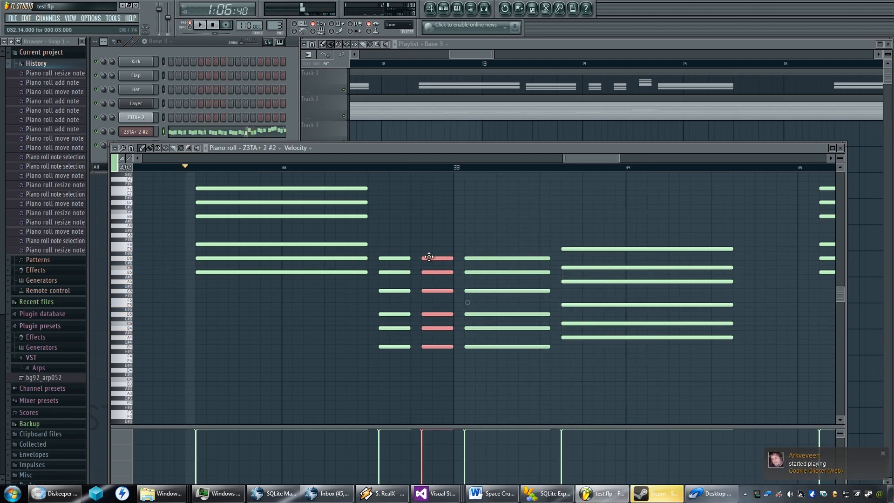
Transpose the selected three-step chord before bar 33 down one octave and play the passage back.
key("ctrl+Down")
key("space")
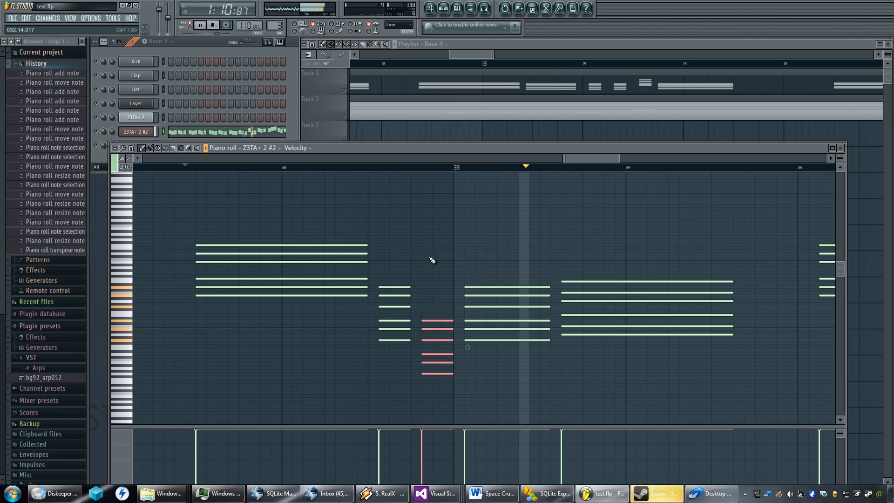
key("space")
Shorten the first short chord to two steps, and start the low chord one step earlier with a length of four steps.
left_click_drag(451, 320, 442, 321)
left_click_drag(411, 281, 378, 355)
left_click_drag(409, 287, 422, 396)
mouse_move(437, 320)
left_mouse_down()
mouse_move(427, 321)
mouse_move(447, 321)
left_mouse_up()
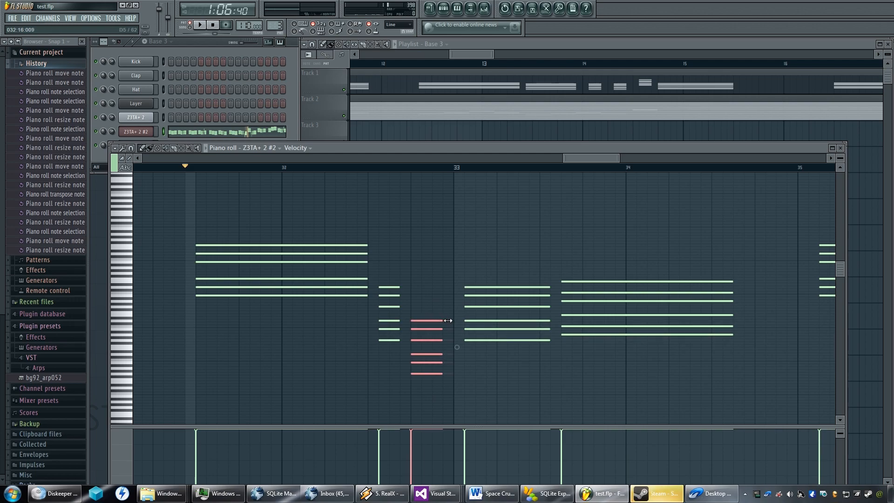
Listen to the reworked chords around bar 33, then play the pattern from about bar 23 through its final phrase.
key("space")
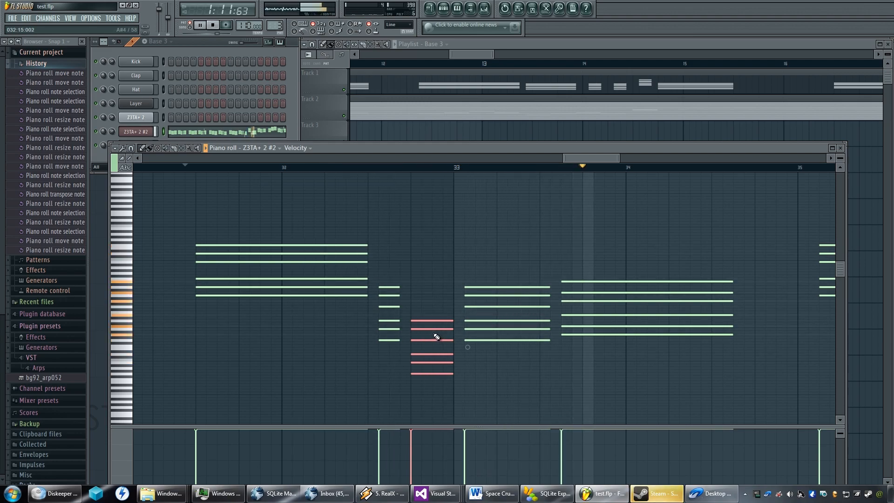
scroll(430, 331, "down", 3)
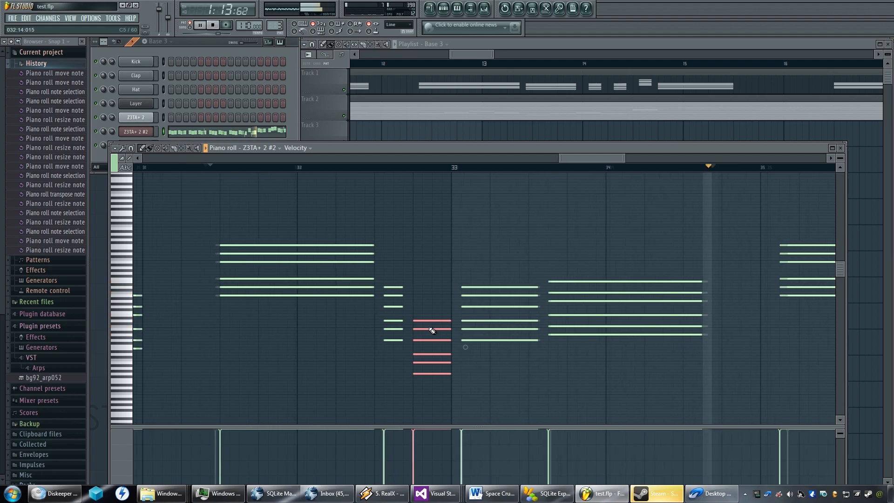
scroll(430, 328, "down", 6)
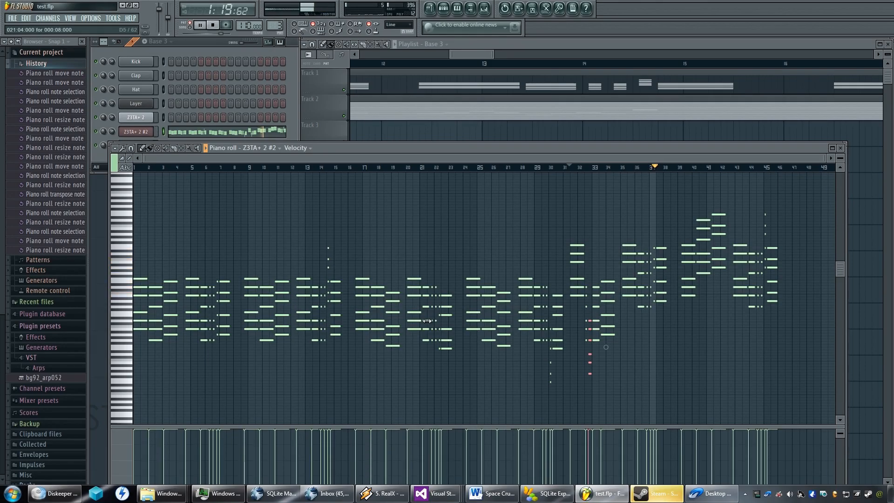
key("space")
left_click(457, 169)
key("space")
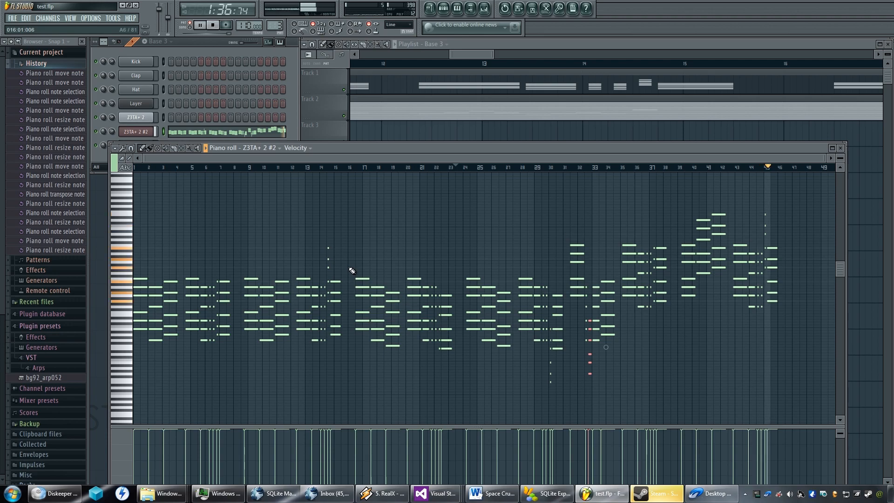
key("space")
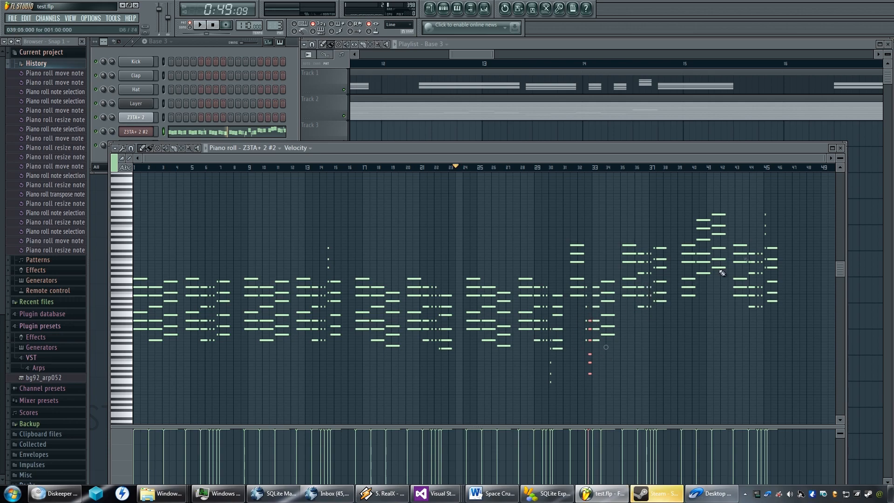
left_click(712, 494)
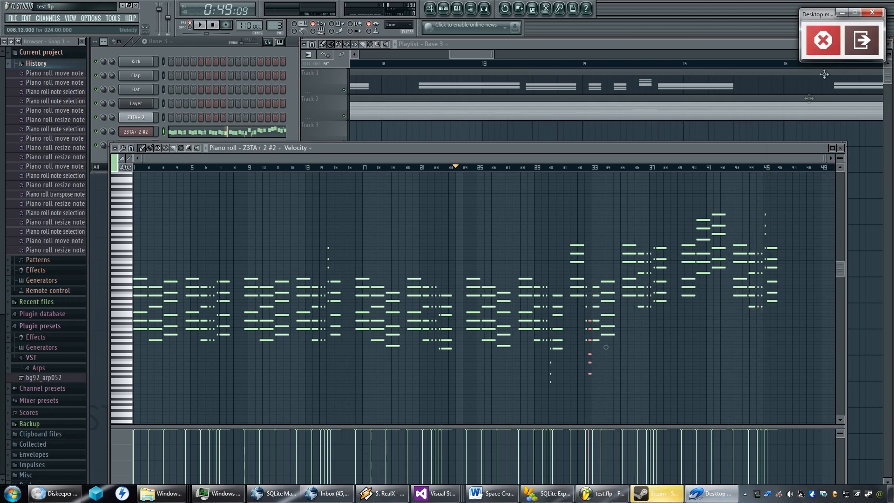
left_click(822, 41)
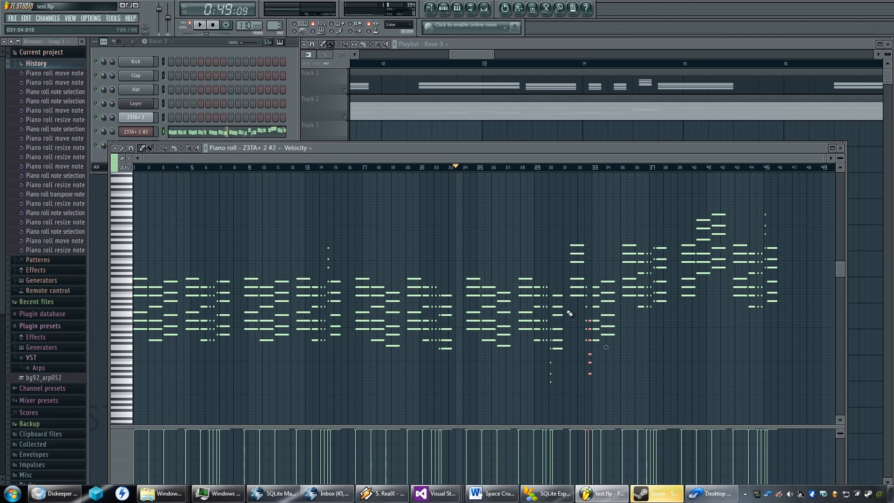
Compare the gap between the phrases around bar 31 with the gap after the phrase ending near bar 23.
scroll(570, 313, "up", 5)
scroll(572, 316, "up", 3)
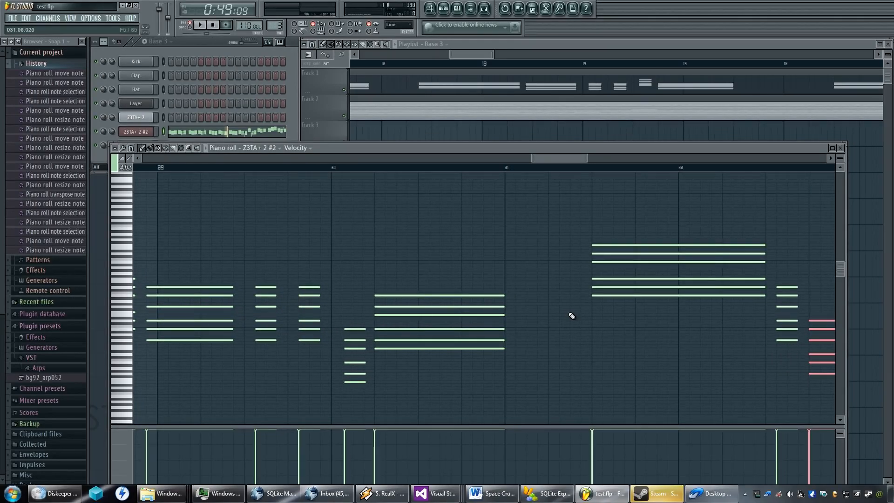
scroll(571, 318, "down", 8)
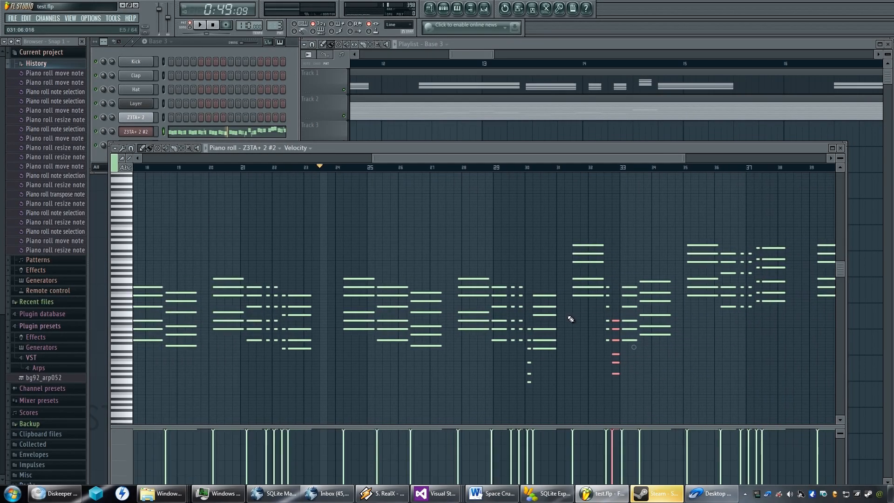
scroll(569, 321, "down", 1)
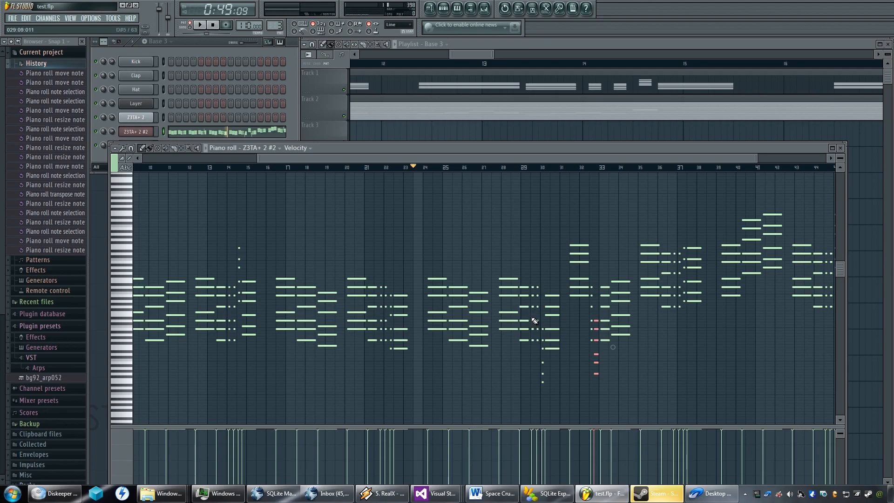
scroll(535, 321, "down", 1)
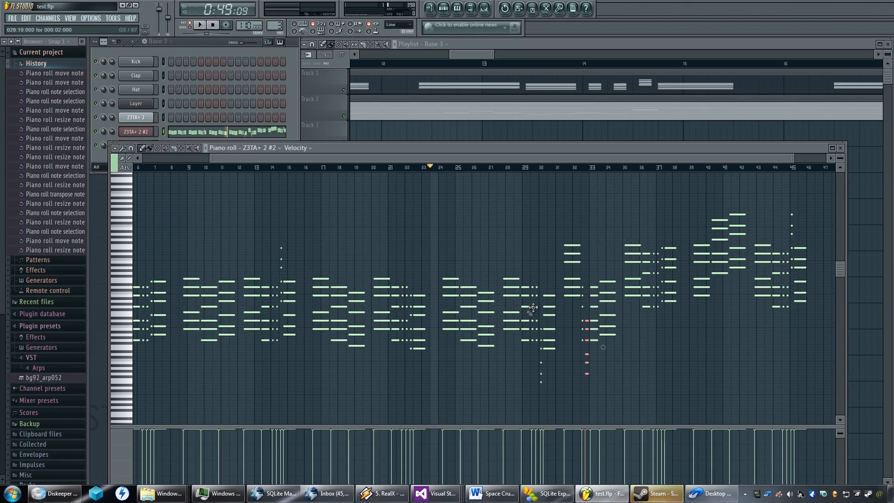
scroll(430, 319, "up", 6)
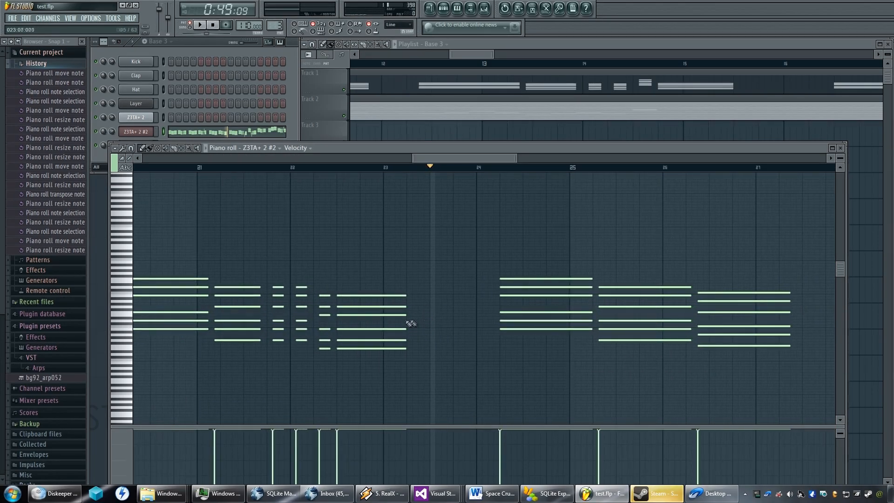
scroll(473, 319, "down", 4)
scroll(714, 328, "up", 2)
scroll(715, 328, "down", 4)
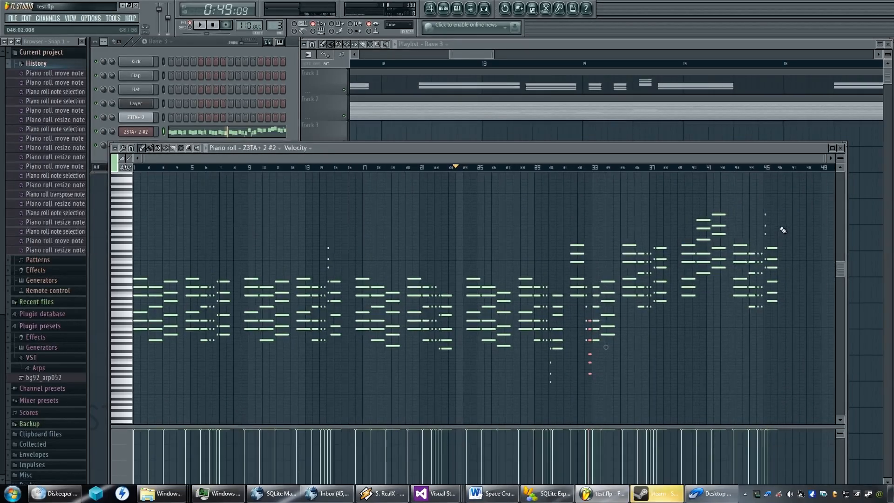
Select all chords after the gap at bar 31 and move them half a bar later so they start at bar 32.
left_click_drag(815, 202, 563, 408)
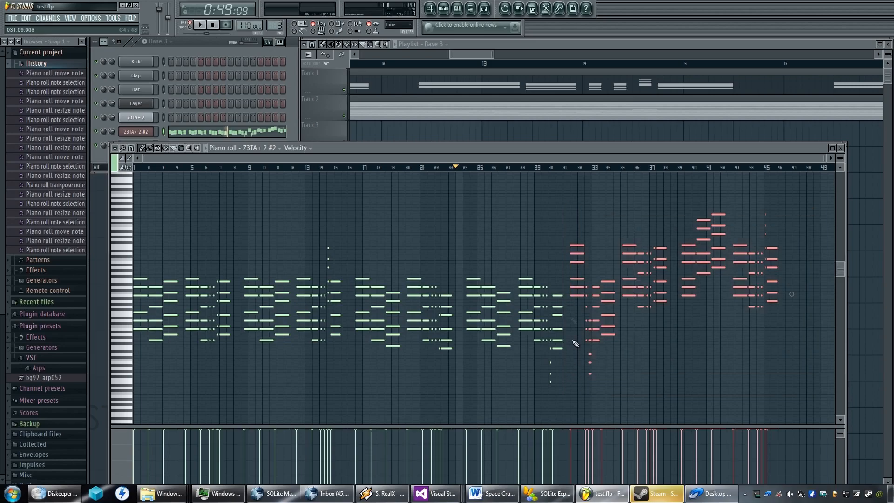
scroll(569, 285, "up", 3)
scroll(598, 254, "up", 4)
left_click_drag(529, 245, 618, 246)
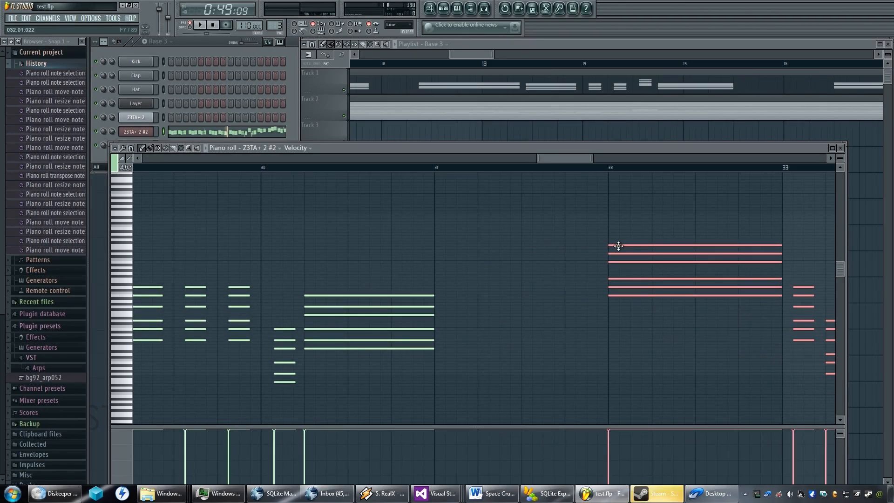
scroll(587, 316, "down", 3)
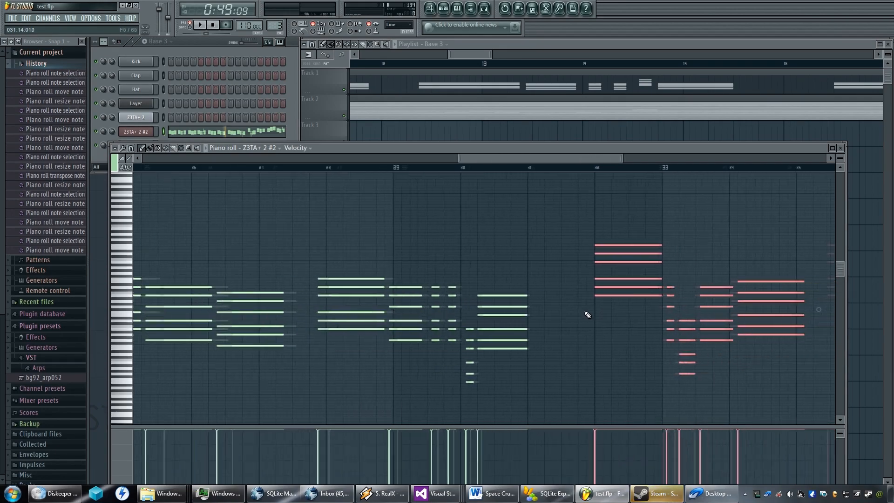
scroll(588, 315, "down", 2)
scroll(644, 288, "down", 1)
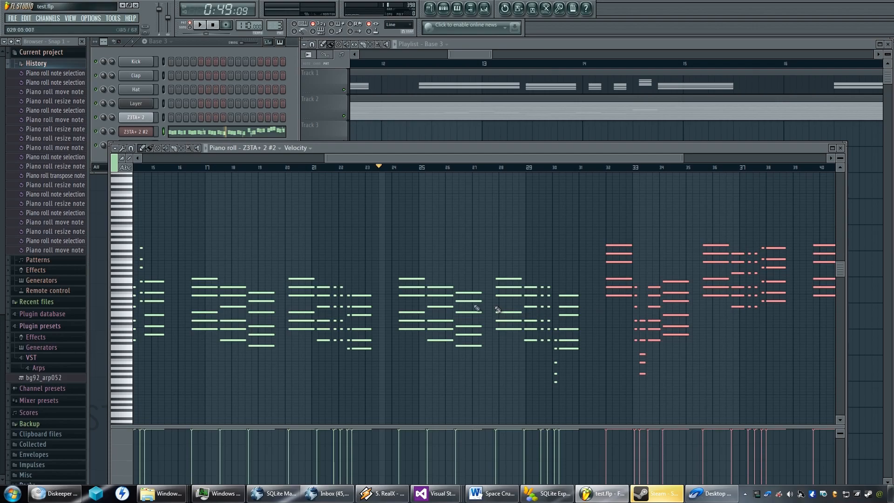
scroll(651, 304, "down", 1)
scroll(651, 305, "down", 2)
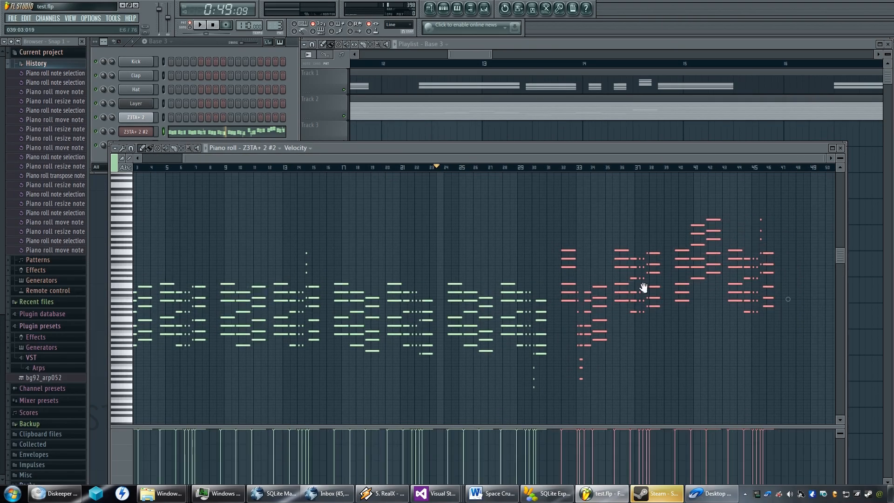
Select the chords from the phrase beginning just before bar 40 onward and examine the gap before them.
scroll(696, 285, "up", 3)
scroll(613, 285, "up", 2)
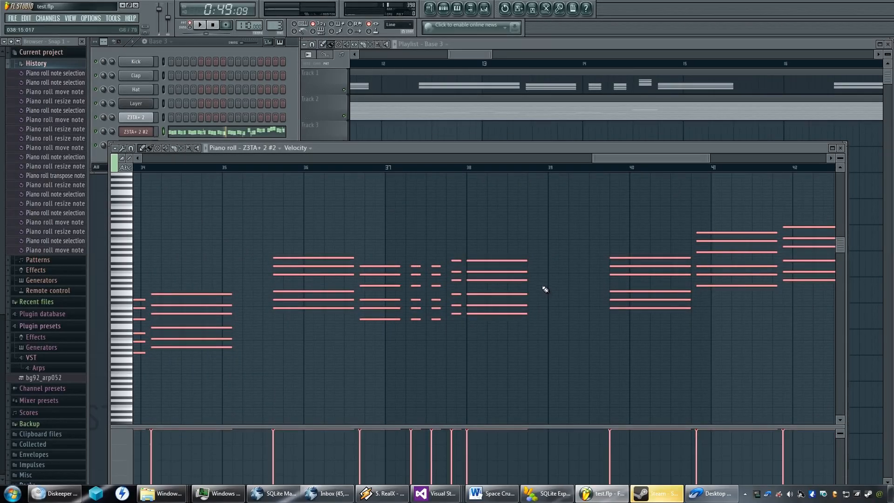
scroll(545, 290, "down", 3)
left_click_drag(785, 212, 582, 345)
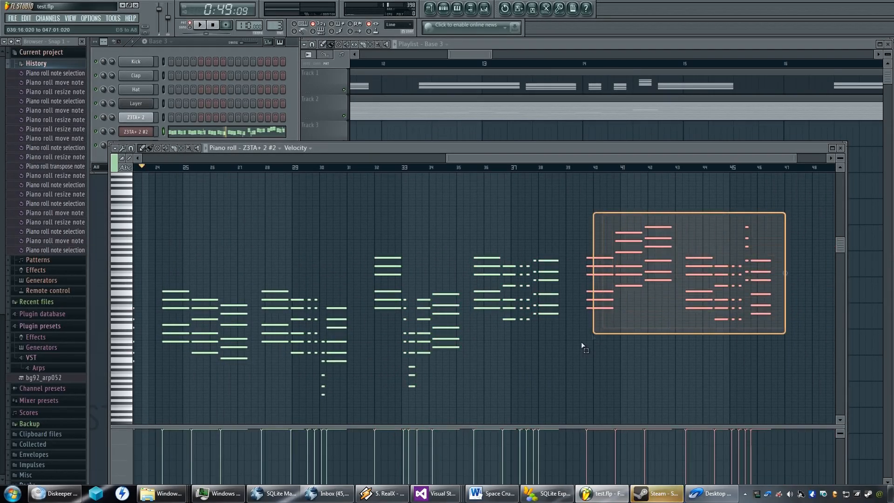
scroll(574, 258, "up", 3)
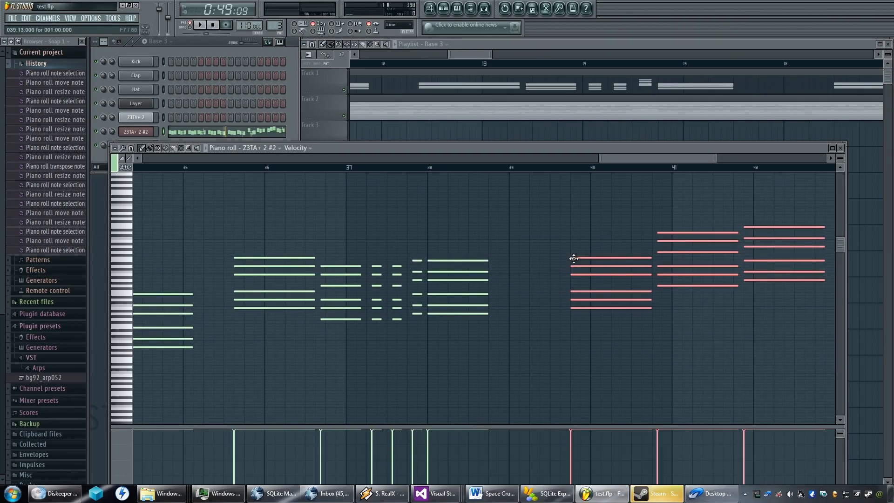
scroll(554, 268, "up", 2)
scroll(543, 281, "up", 1)
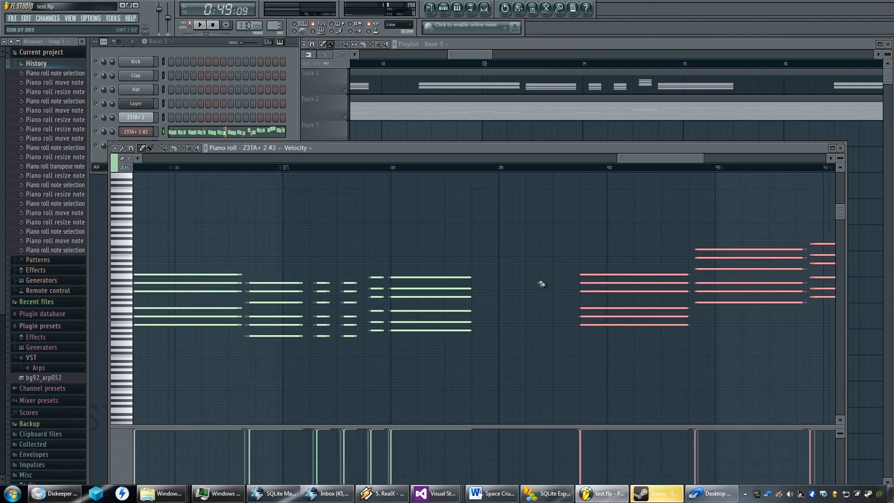
scroll(496, 288, "up", 1)
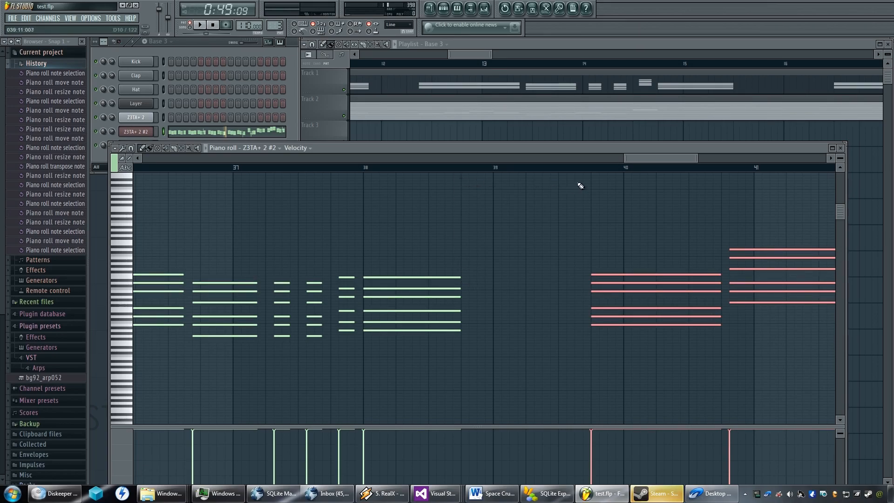
Shorten the chord just before bar 41 to two steps, following the rhythm of the reworked passage at bar 33.
scroll(549, 321, "down", 1)
scroll(549, 322, "down", 4)
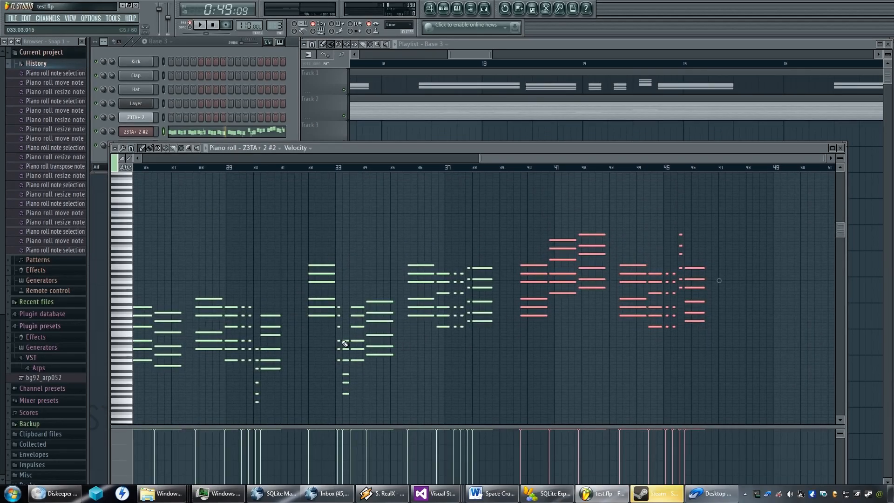
scroll(347, 318, "up", 5)
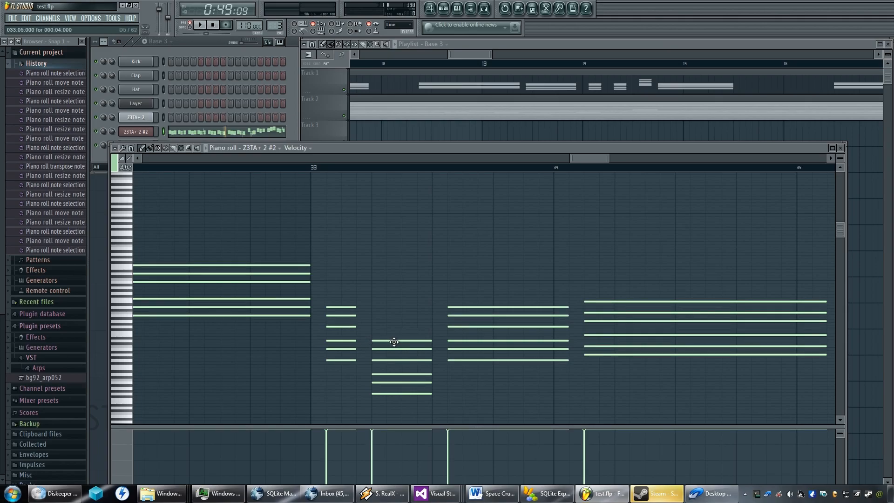
scroll(535, 323, "down", 5)
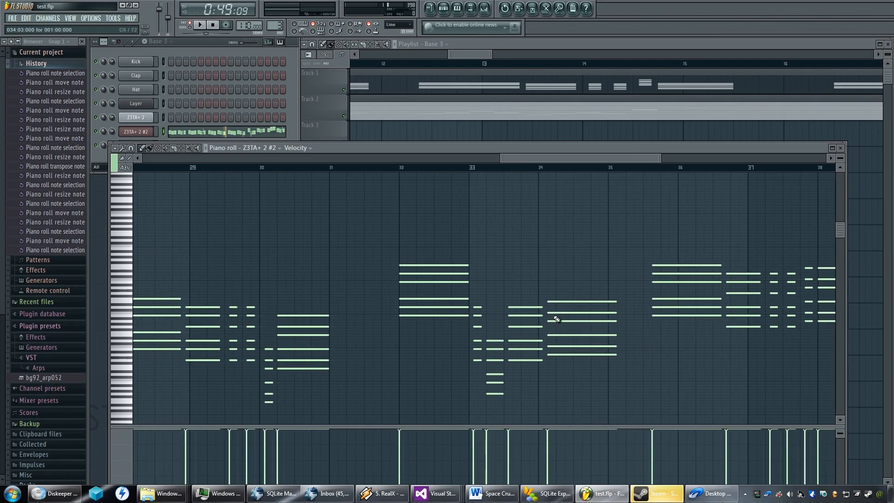
scroll(473, 322, "down", 2)
left_click_drag(648, 292, 547, 302)
scroll(547, 302, "up", 4)
scroll(565, 266, "up", 3)
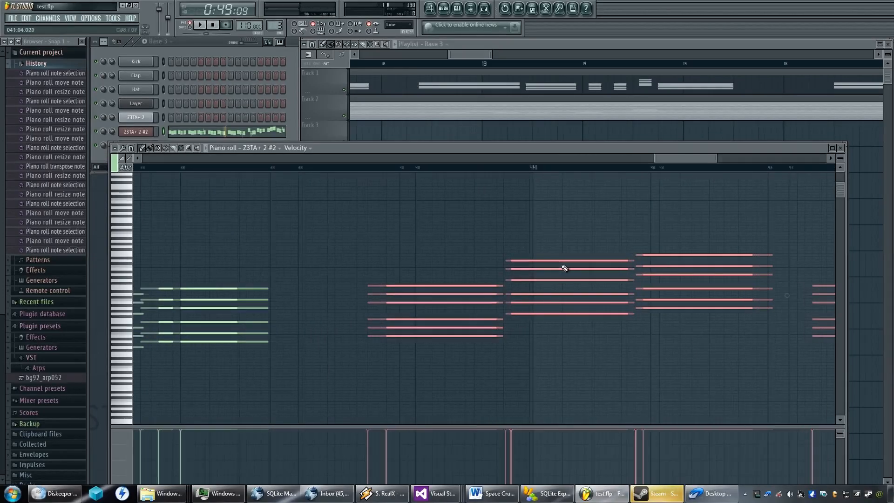
left_click_drag(471, 229, 587, 309)
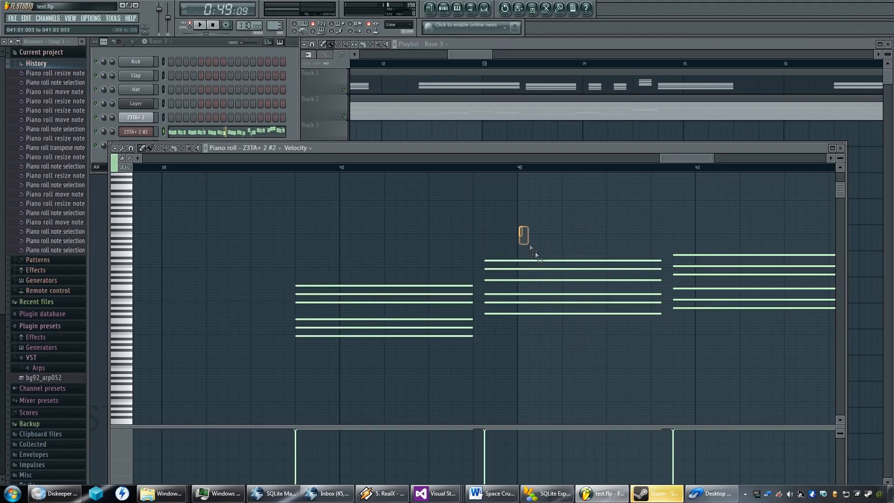
left_click_drag(662, 271, 499, 268)
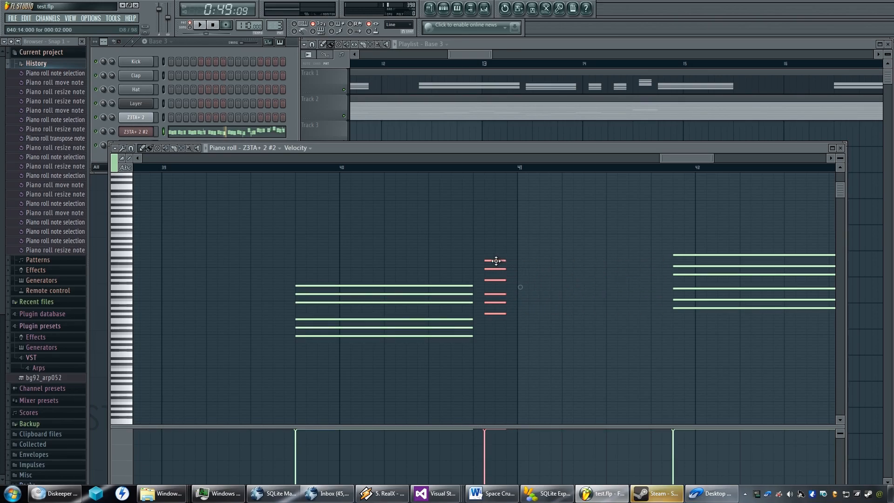
Add a four-step, six-note chord at the start of bar 41 using the same pitches as the short chord before it.
left_click(496, 260)
left_click(496, 261, "ctrl")
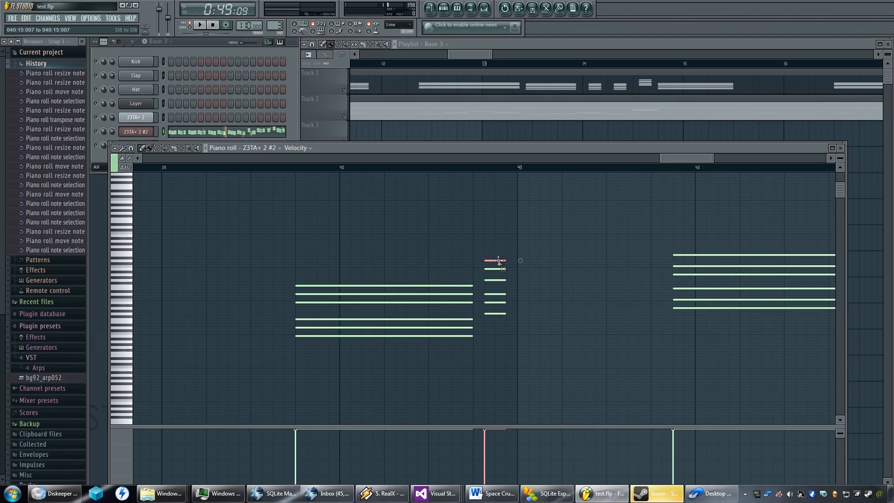
left_click(525, 263)
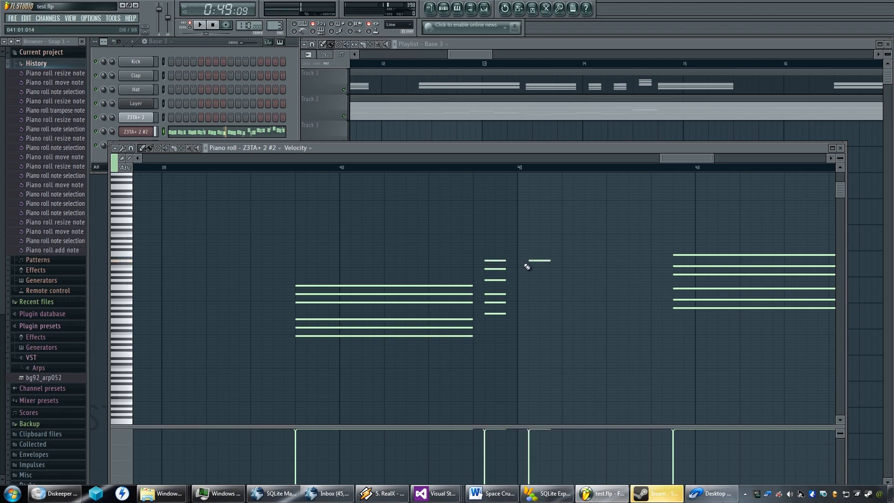
left_click_drag(536, 262, 528, 262)
left_click(540, 260)
left_click(527, 270)
left_click_drag(527, 270, 520, 270)
left_click(520, 280)
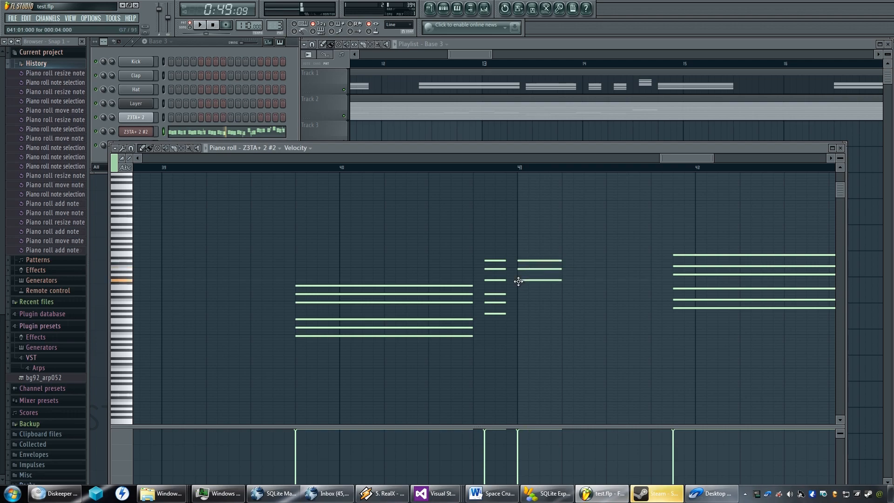
left_click(522, 295)
left_click(522, 302)
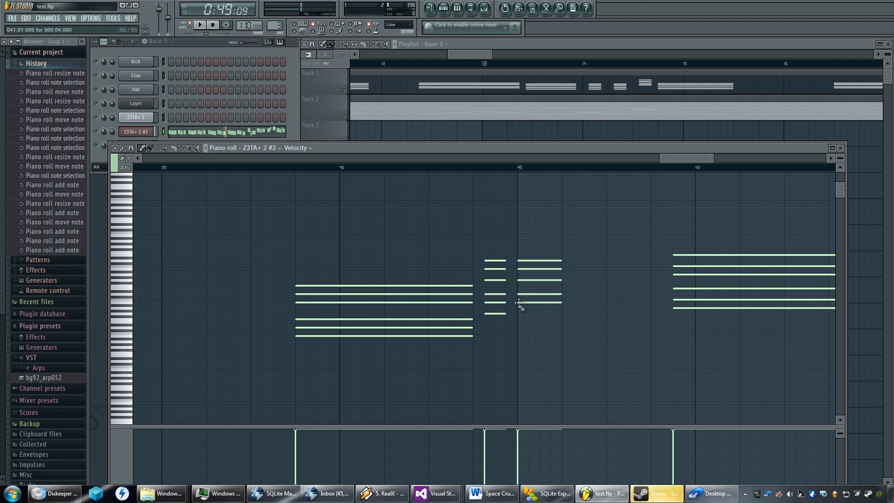
left_click(522, 314)
Select the new four-step chord at bar 41 and transpose it up one octave.
left_click_drag(575, 254, 520, 348)
key("ctrl+Up")
scroll(520, 348, "down", 2)
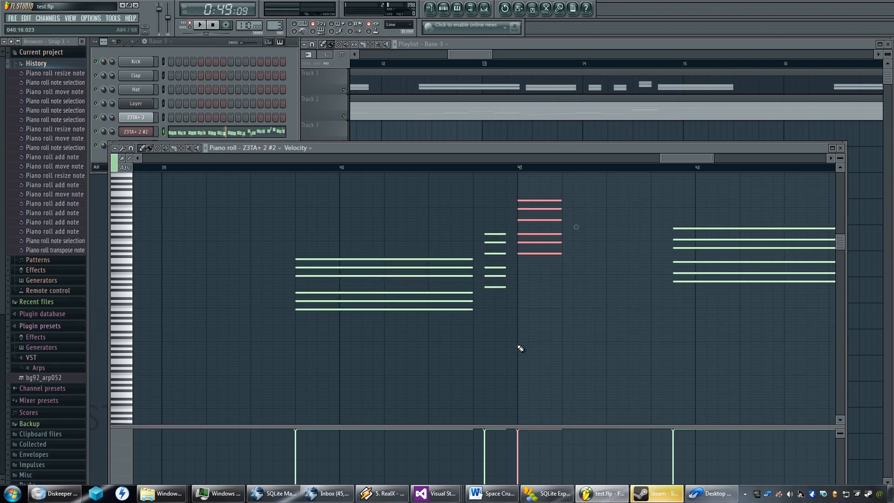
Add an eight-step, six-note chord at step 6 of bar 41, using the pitches of the two-step chord before bar 41.
left_click(578, 234)
left_click_drag(616, 234, 647, 233)
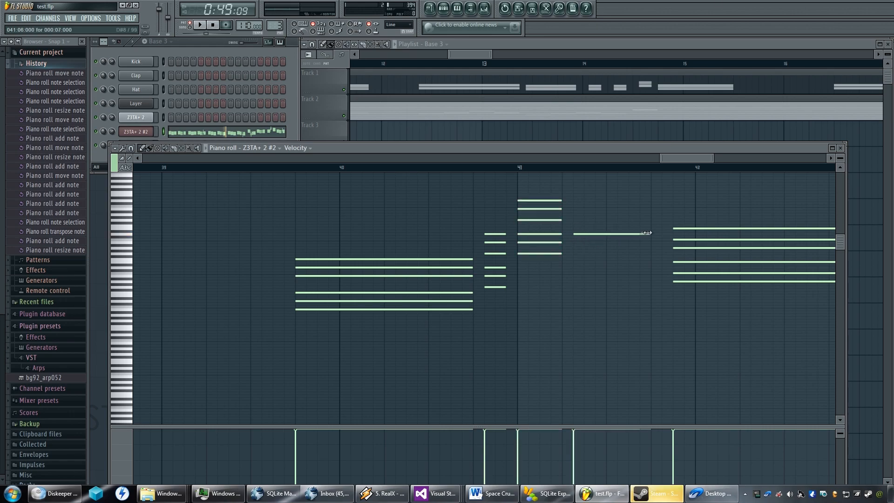
left_click(577, 242)
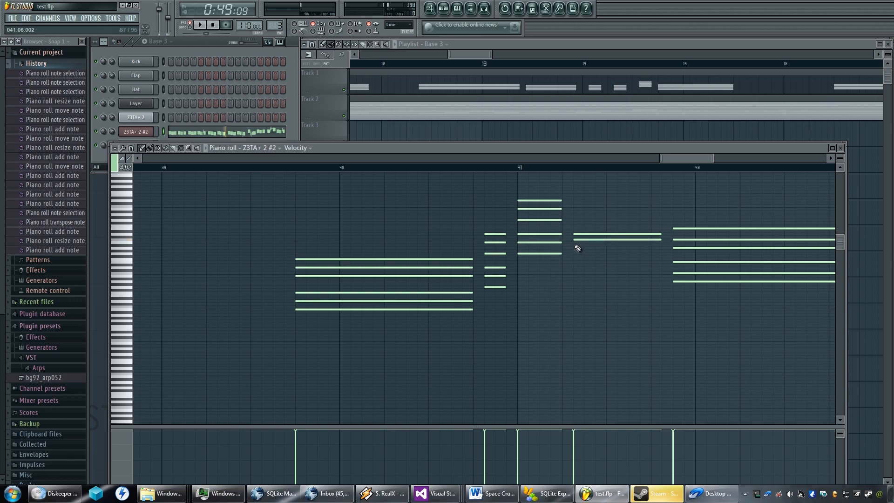
left_click_drag(576, 239, 576, 243)
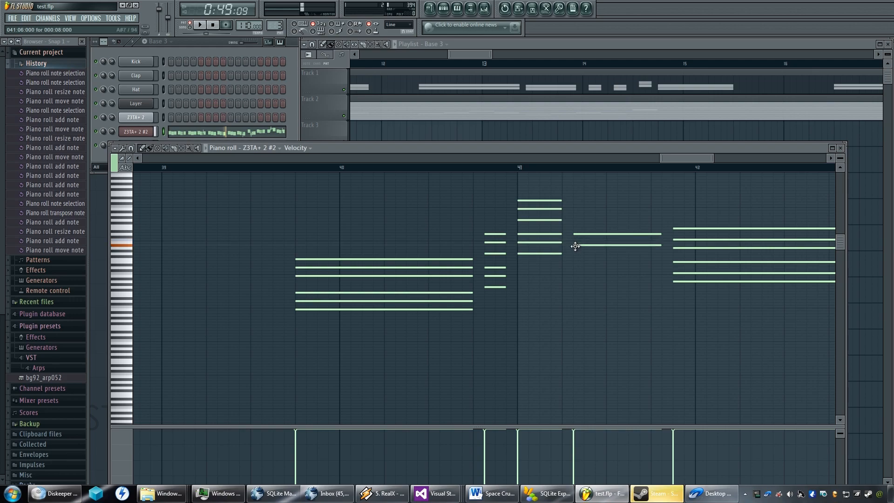
left_click(576, 254)
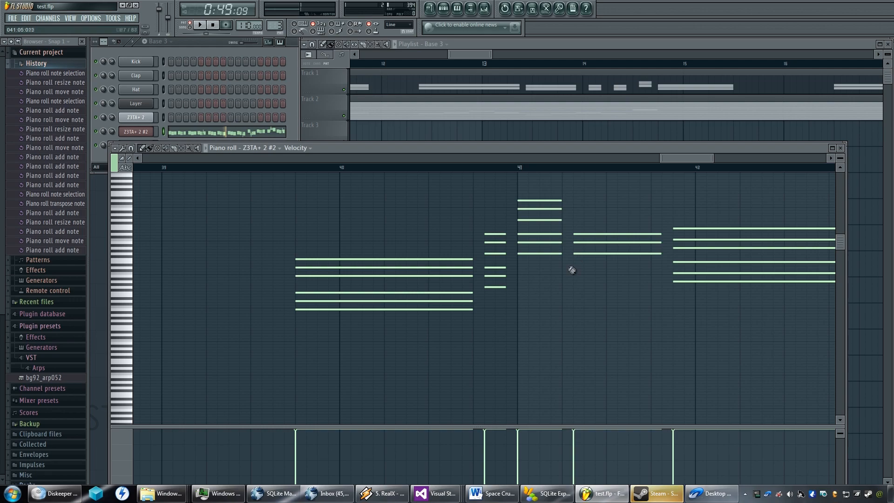
left_click(577, 268)
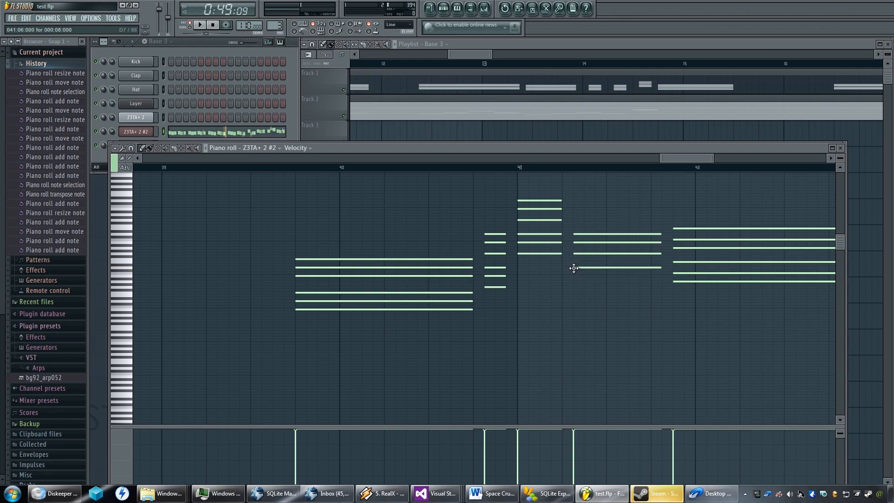
left_click(576, 276)
left_click(577, 287)
Play the pattern from about bar 23 to its end, then replay the reworked phrase from bar 39.
scroll(549, 309, "up", 1)
key("space")
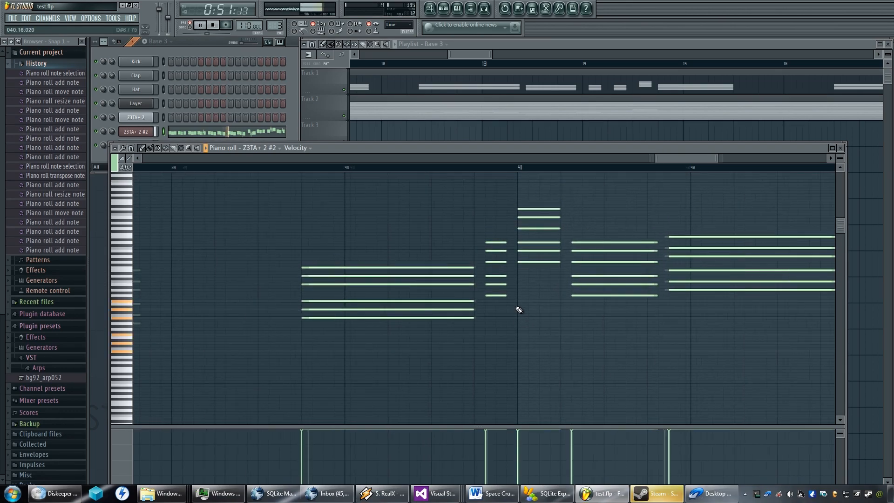
scroll(519, 310, "down", 5)
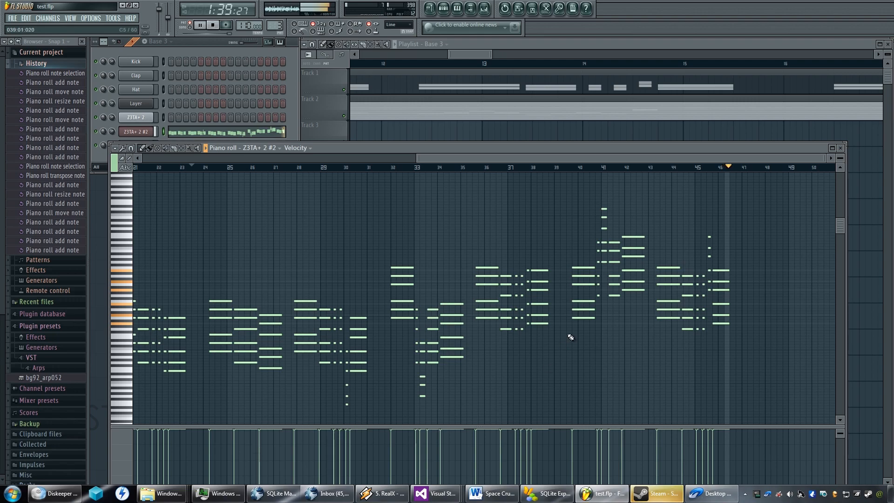
left_click(559, 170)
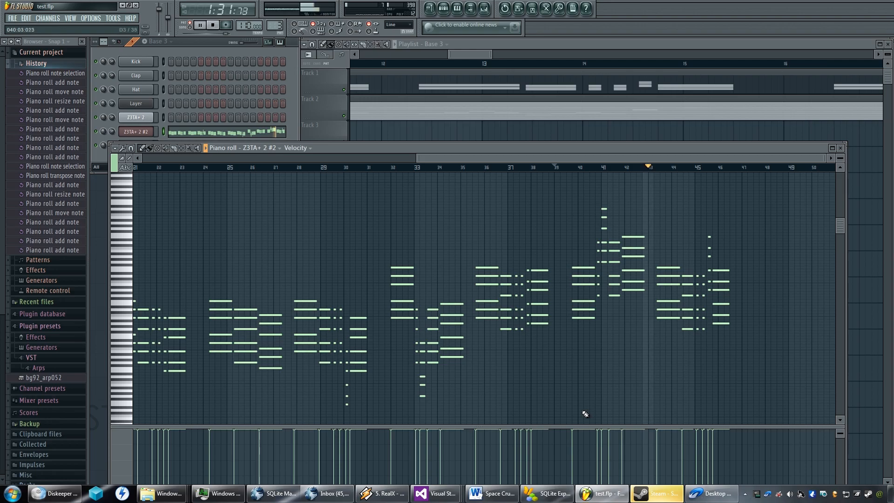
key("space")
scroll(544, 360, "down", 2)
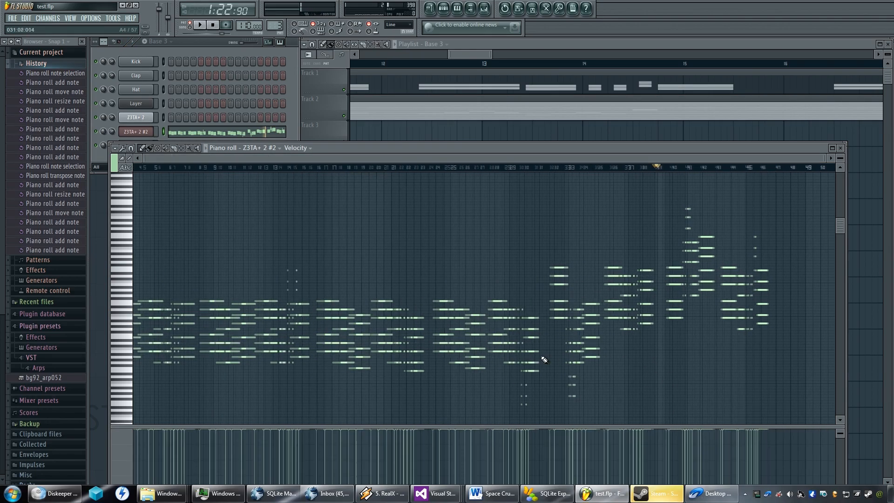
scroll(545, 359, "down", 1)
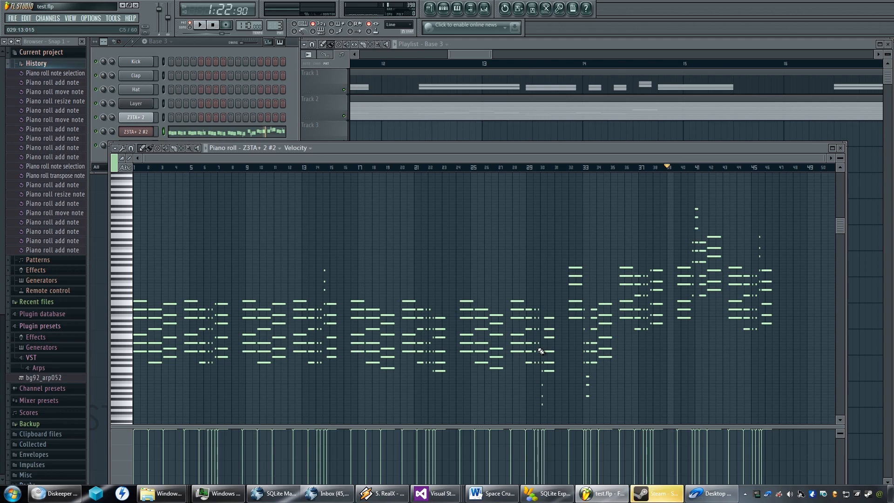
mouse_move(541, 351)
left_mouse_down()
mouse_move(536, 358)
mouse_move(533, 345)
left_mouse_up()
scroll(532, 346, "up", 5)
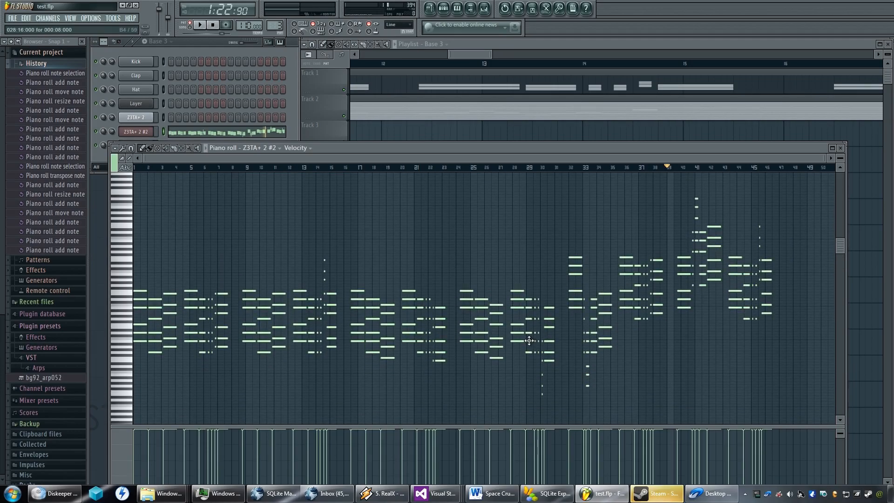
scroll(529, 340, "up", 2)
scroll(530, 341, "down", 3)
scroll(532, 343, "up", 4)
scroll(530, 342, "up", 2)
scroll(530, 341, "down", 4)
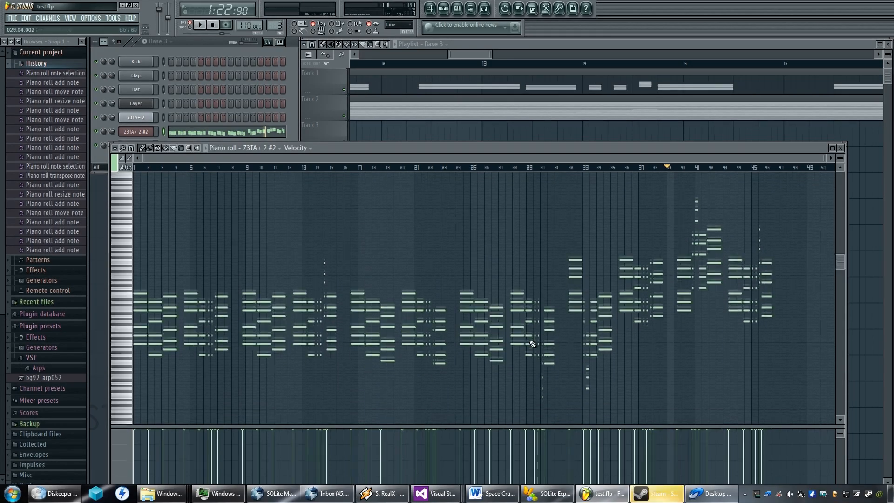
scroll(528, 340, "up", 2)
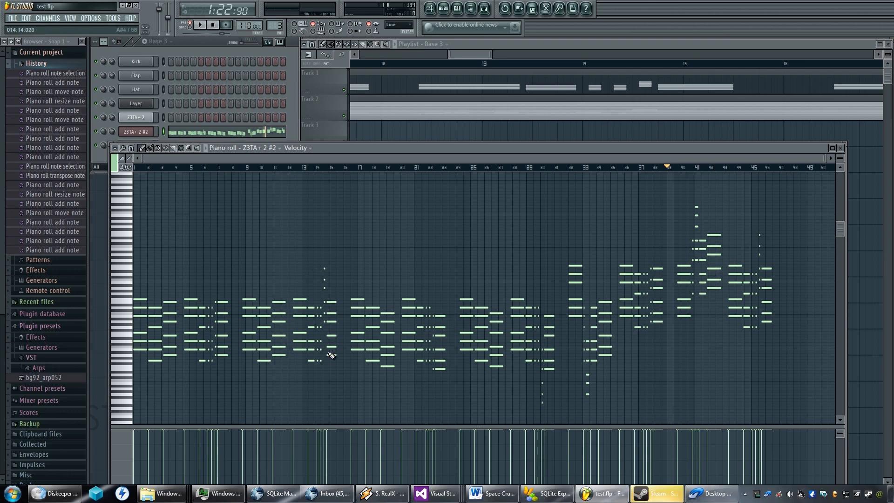
scroll(380, 332, "down", 1)
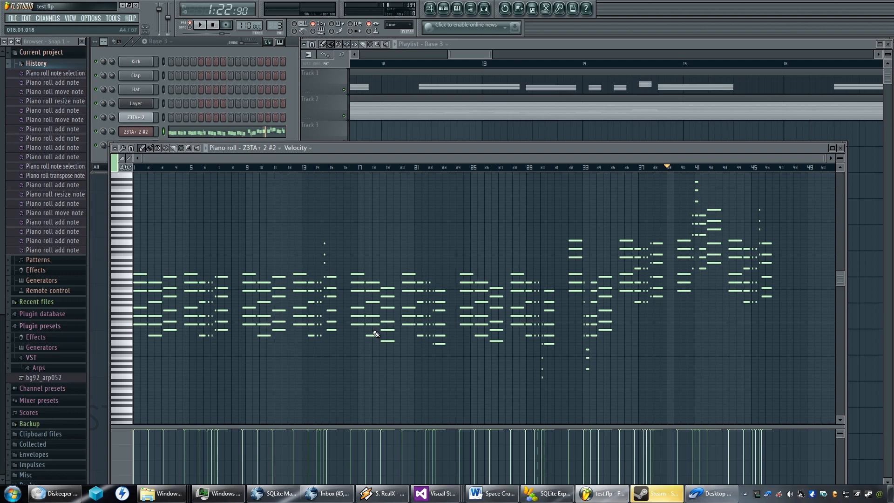
scroll(382, 332, "up", 3)
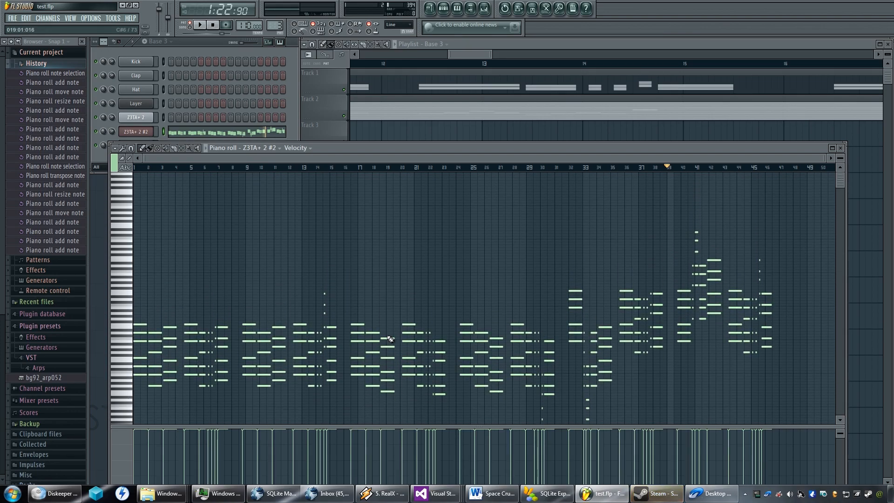
scroll(475, 330, "down", 2)
scroll(465, 331, "down", 2)
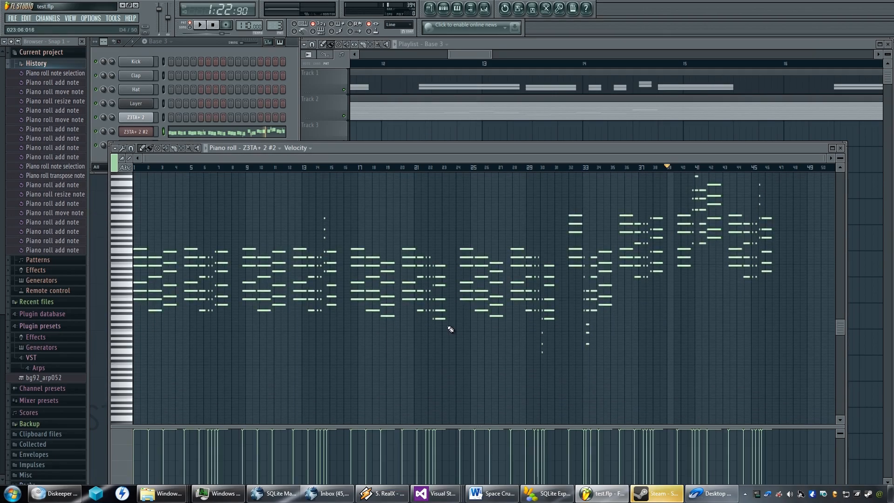
scroll(445, 309, "up", 3)
scroll(422, 323, "down", 3)
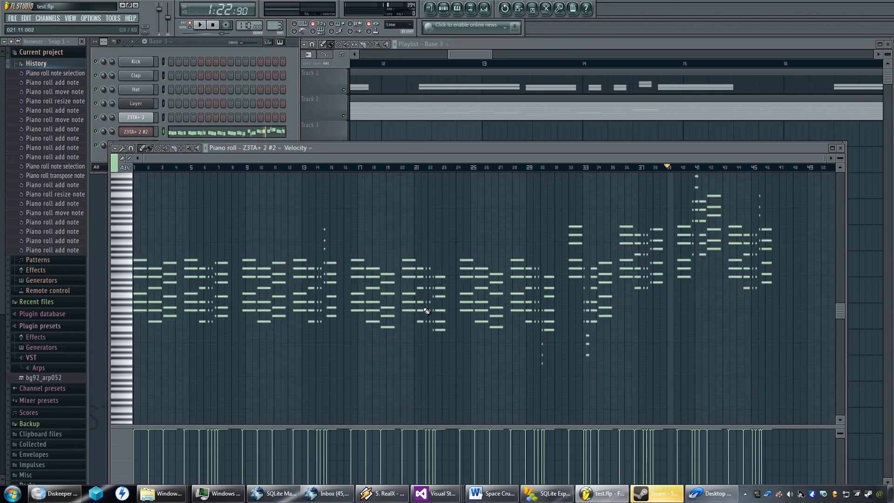
scroll(424, 307, "down", 3)
scroll(424, 309, "up", 4)
scroll(424, 309, "up", 3)
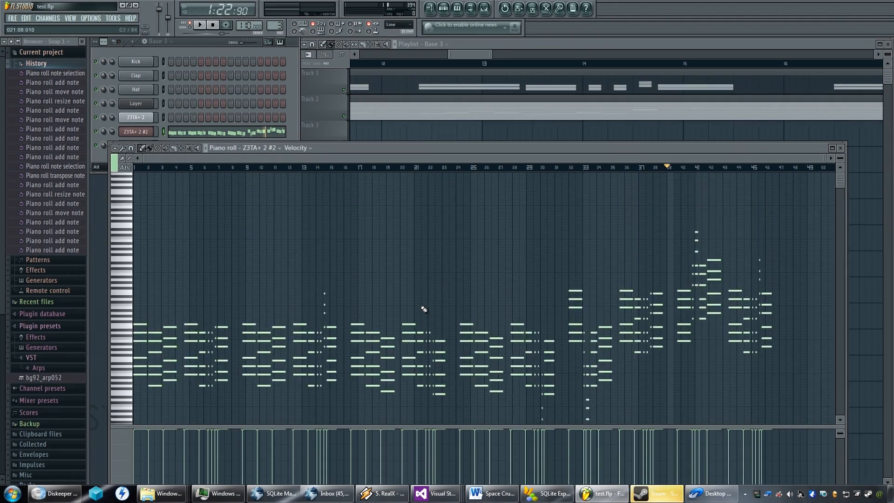
scroll(424, 310, "down", 3)
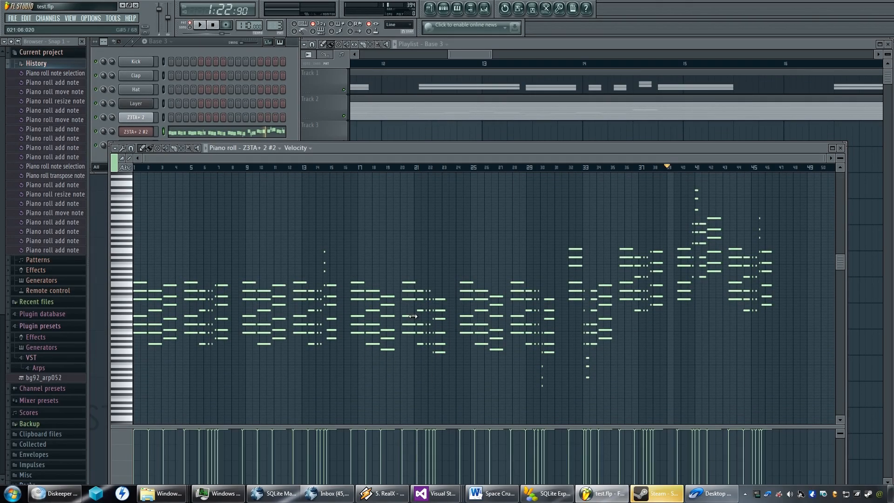
scroll(416, 340, "up", 3)
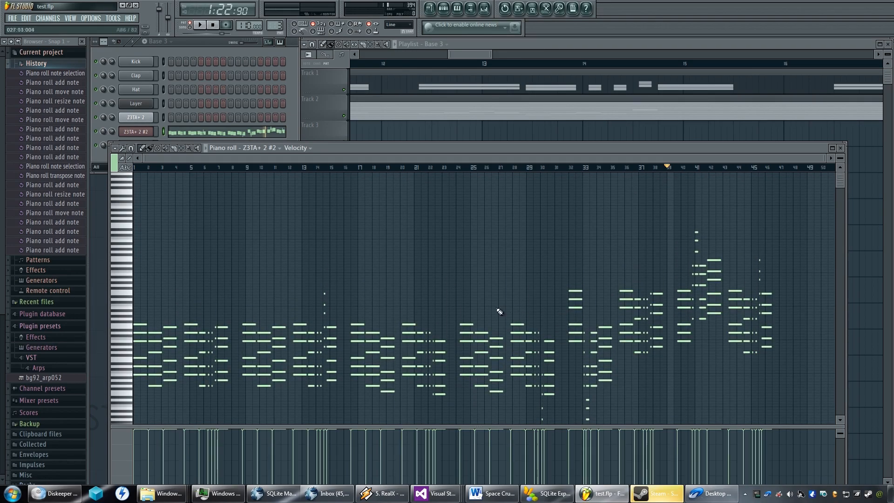
scroll(491, 311, "down", 4)
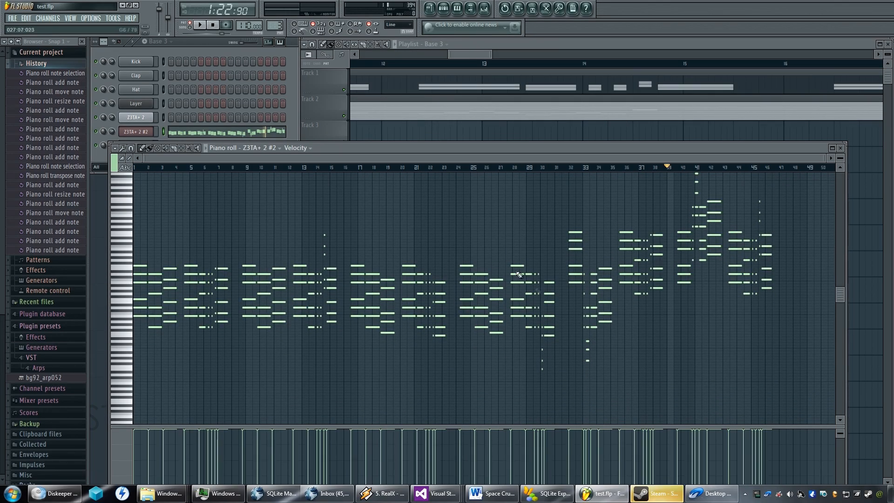
left_click(712, 493)
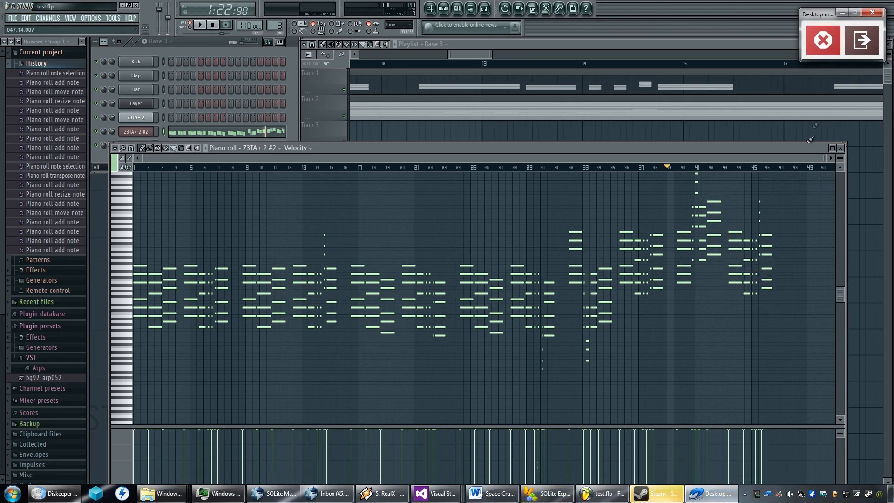